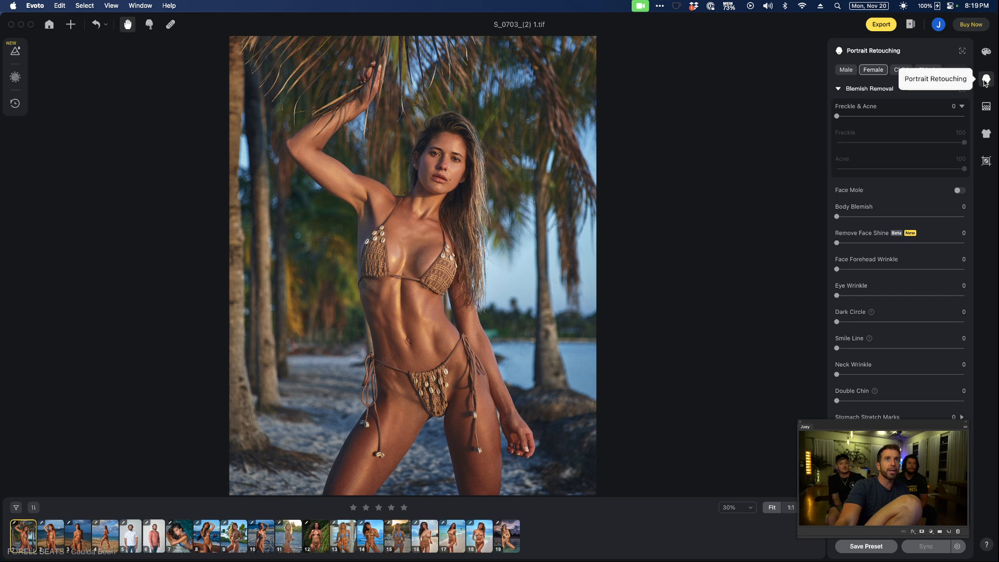
# Collapse the Blemish Removal settings and expand the Hair settings for portrait retouching
pyautogui.click(838, 89)
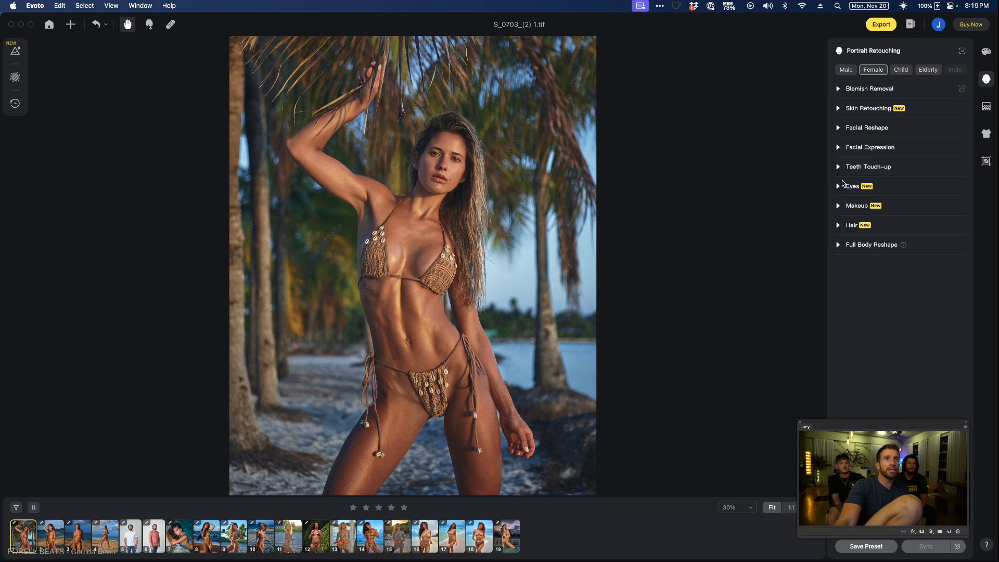
pyautogui.click(838, 225)
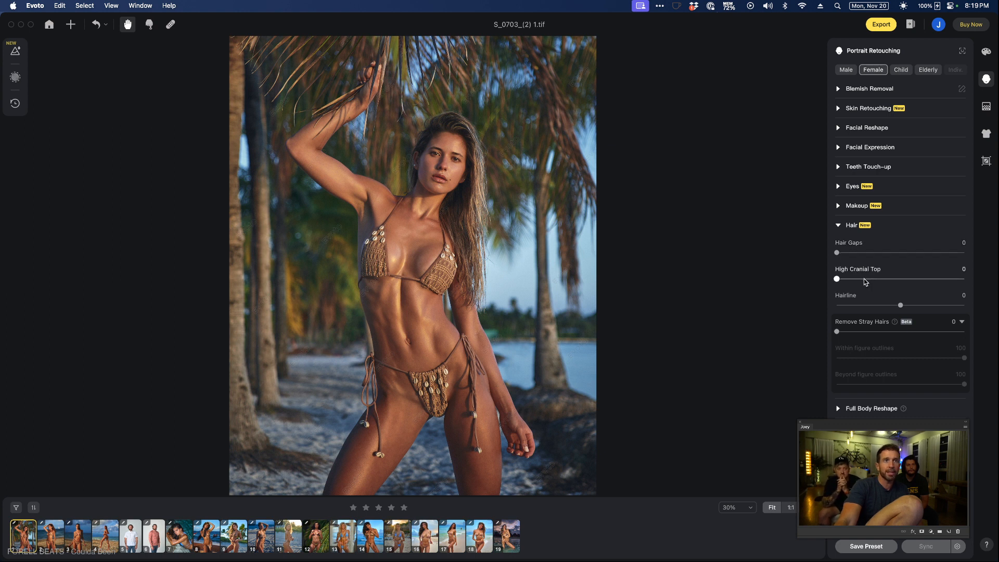
# Try the High Cranial Top adjustment and a Hairline of -19 on the palm-tree portrait, and reset both to 0
pyautogui.moveTo(849, 279)
pyautogui.mouseDown()
pyautogui.moveTo(898, 279)
pyautogui.moveTo(836, 278)
pyautogui.moveTo(912, 279)
pyautogui.moveTo(822, 278)
pyautogui.moveTo(942, 278)
pyautogui.moveTo(835, 279)
pyautogui.mouseUp()
pyautogui.moveTo(900, 306); pyautogui.dragTo(890, 309)
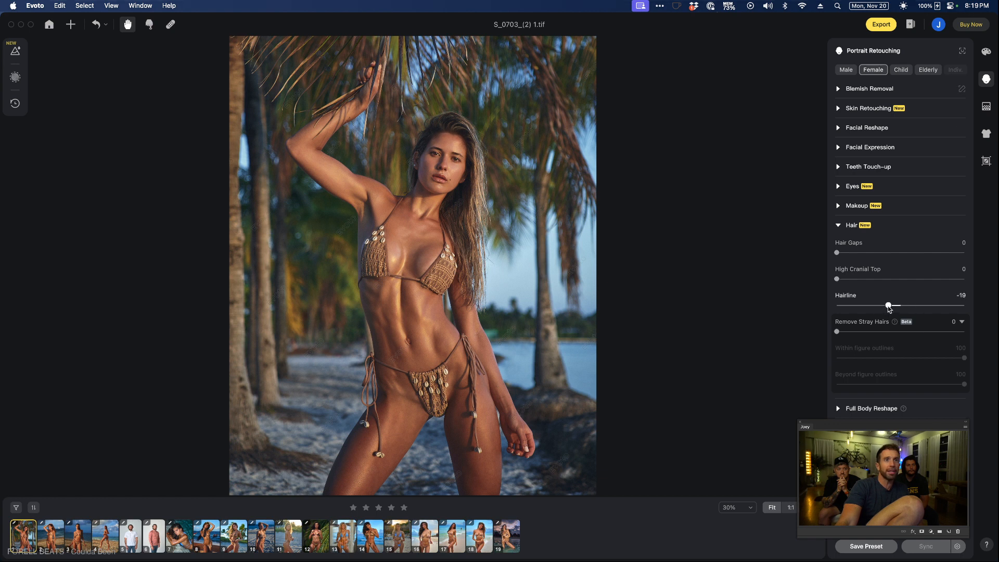
pyautogui.doubleClick(889, 307)
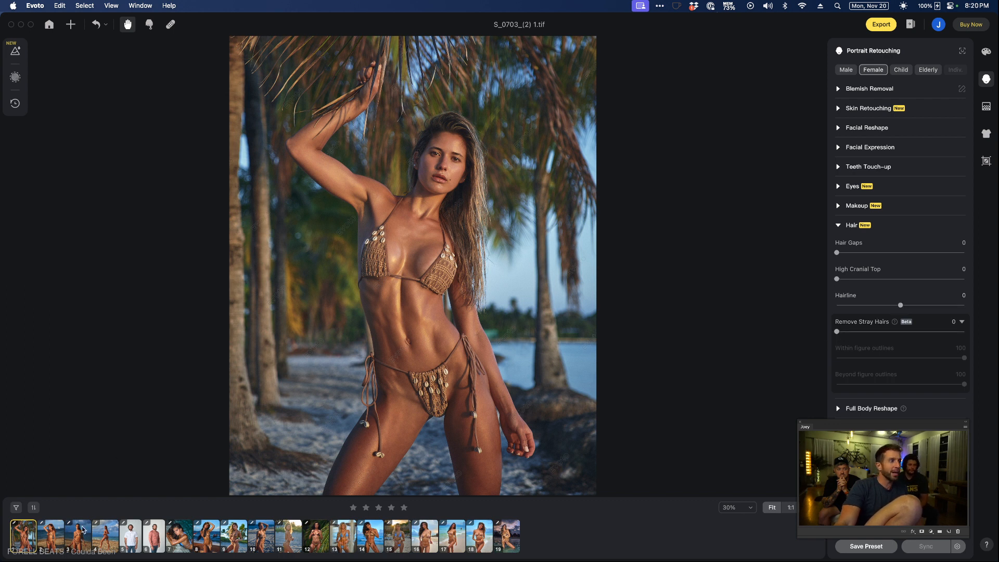
# Open A_0549.tif, the beach portrait with the sailboat, and examine the model's ponytail up close
pyautogui.click(54, 538)
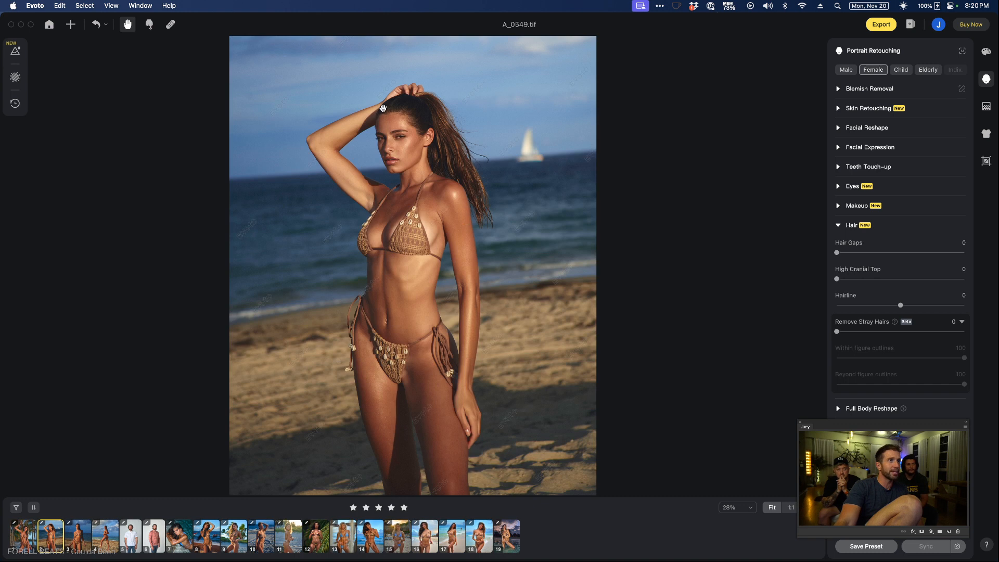
pyautogui.scroll(5, 383, 108)
pyautogui.moveTo(562, 141); pyautogui.dragTo(589, 176)
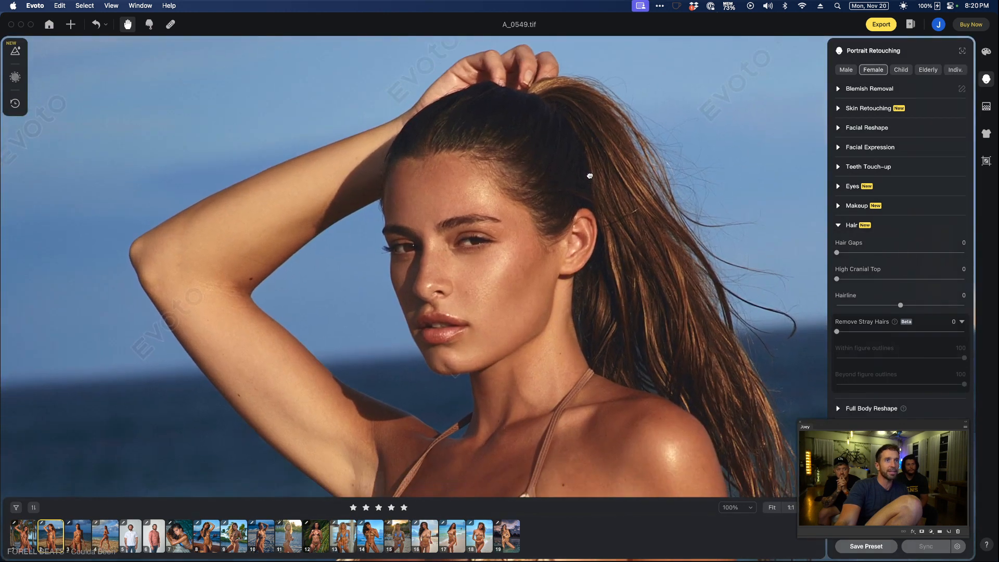
pyautogui.scroll(-5, 631, 237)
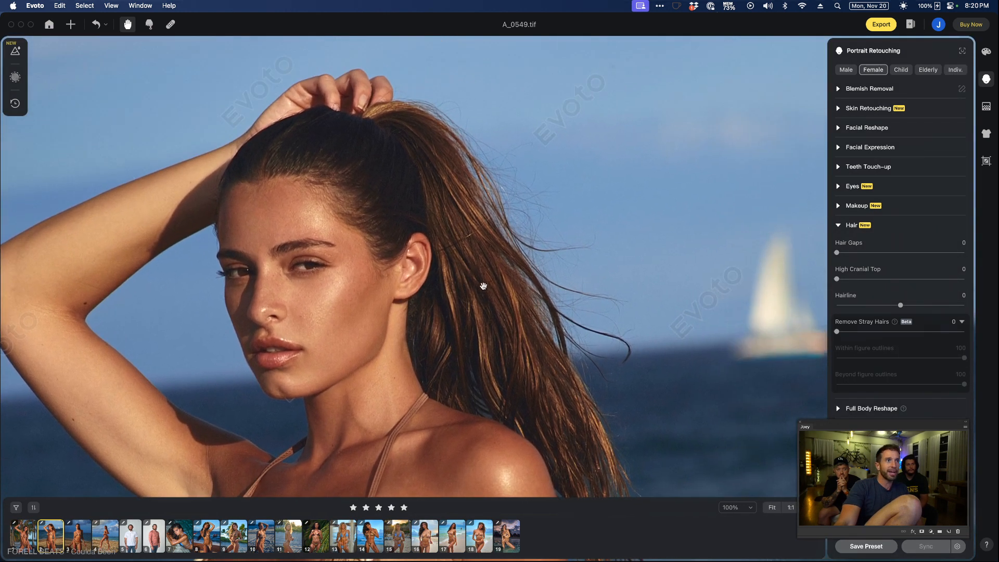
pyautogui.scroll(-1, 511, 295)
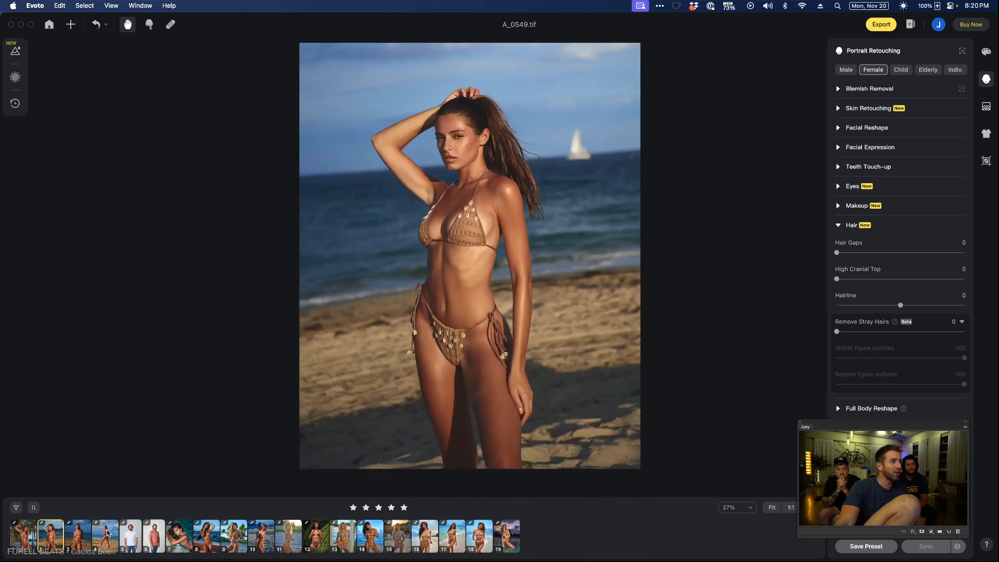
# Look through the first four beach photos and return to A_0549.tif
pyautogui.keyDown('shift'); pyautogui.click(105, 540); pyautogui.keyUp('shift')
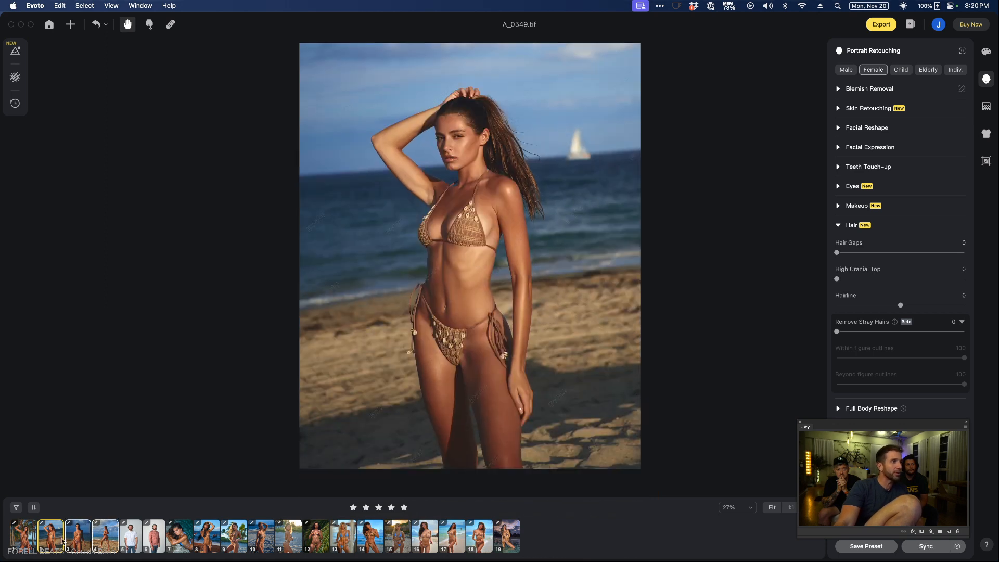
pyautogui.click(25, 541)
pyautogui.click(49, 538)
pyautogui.click(77, 537)
pyautogui.click(110, 537)
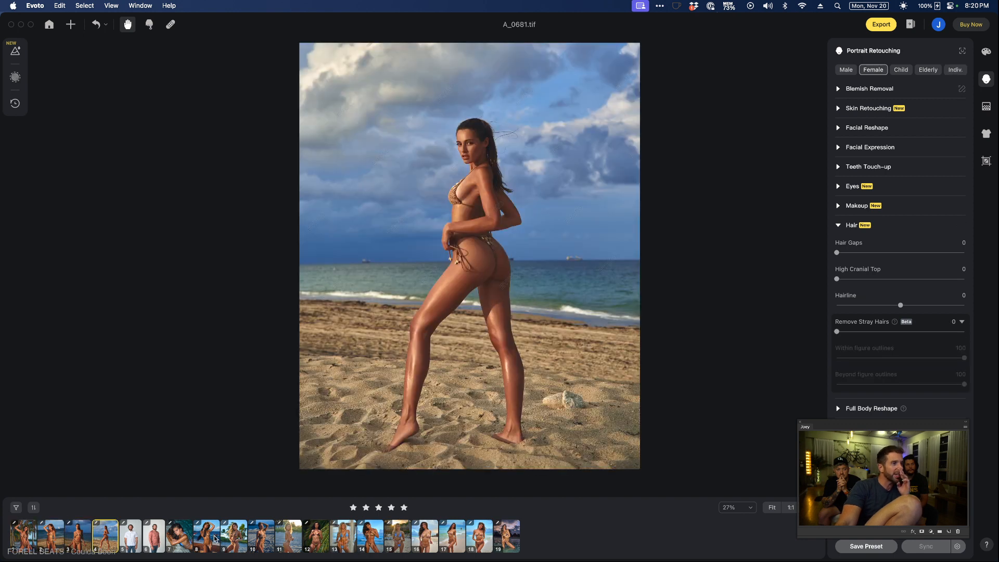
pyautogui.click(60, 537)
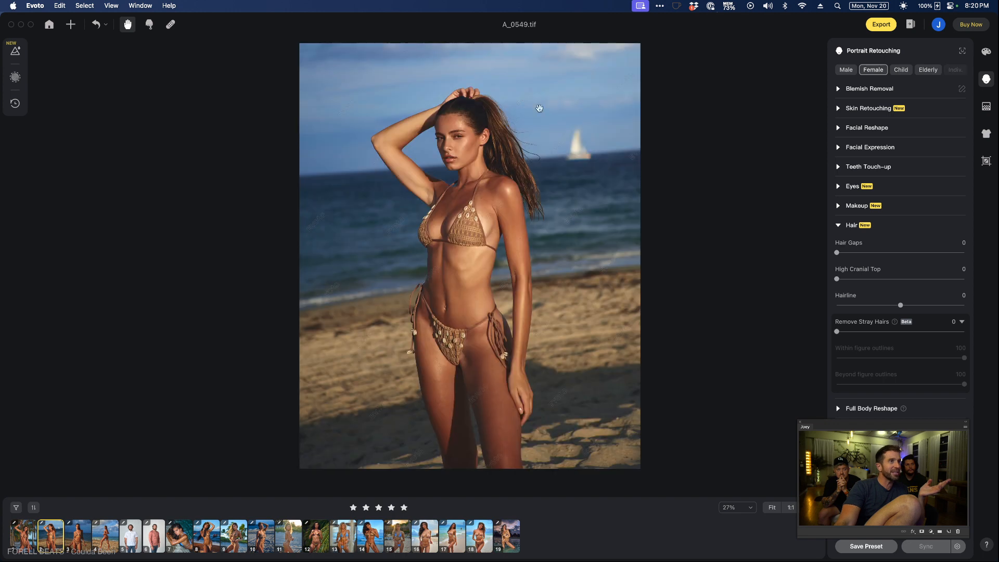
# Clean up the flyaway hair in A_0549.tif by setting Remove Stray Hairs to 99
pyautogui.doubleClick(464, 123)
pyautogui.moveTo(537, 123); pyautogui.dragTo(495, 192)
pyautogui.scroll(5, 495, 192)
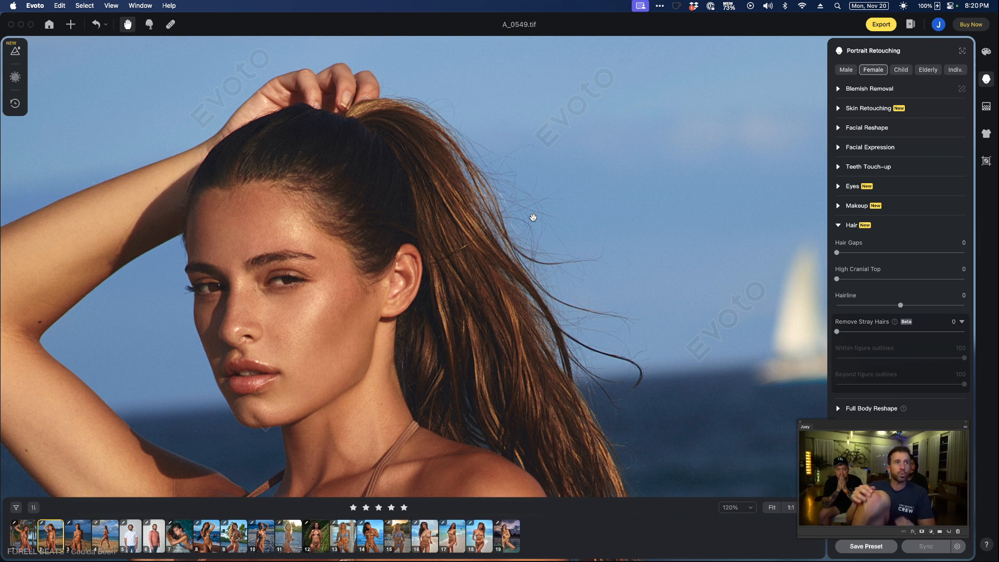
pyautogui.scroll(-6, 479, 225)
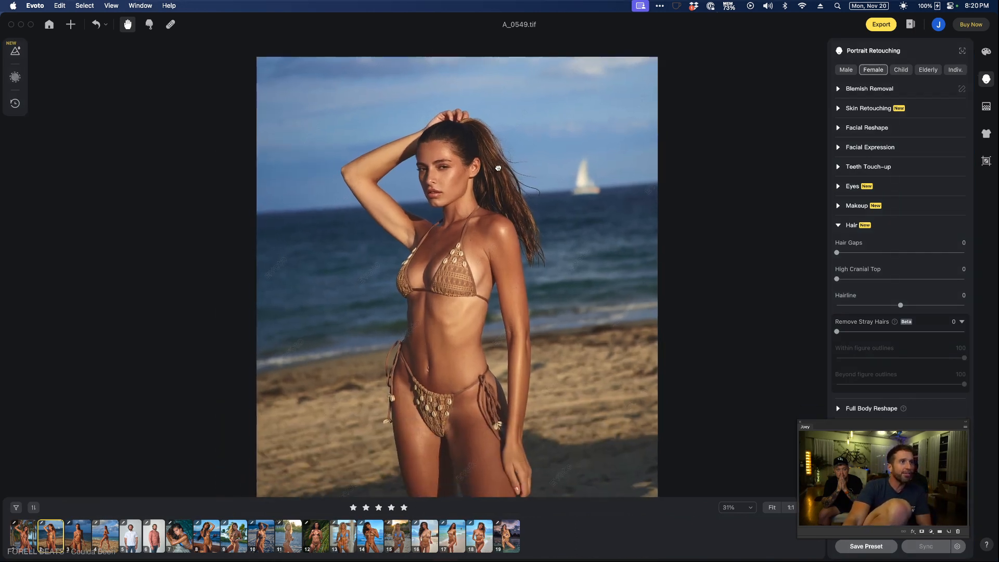
pyautogui.moveTo(511, 192); pyautogui.dragTo(501, 231)
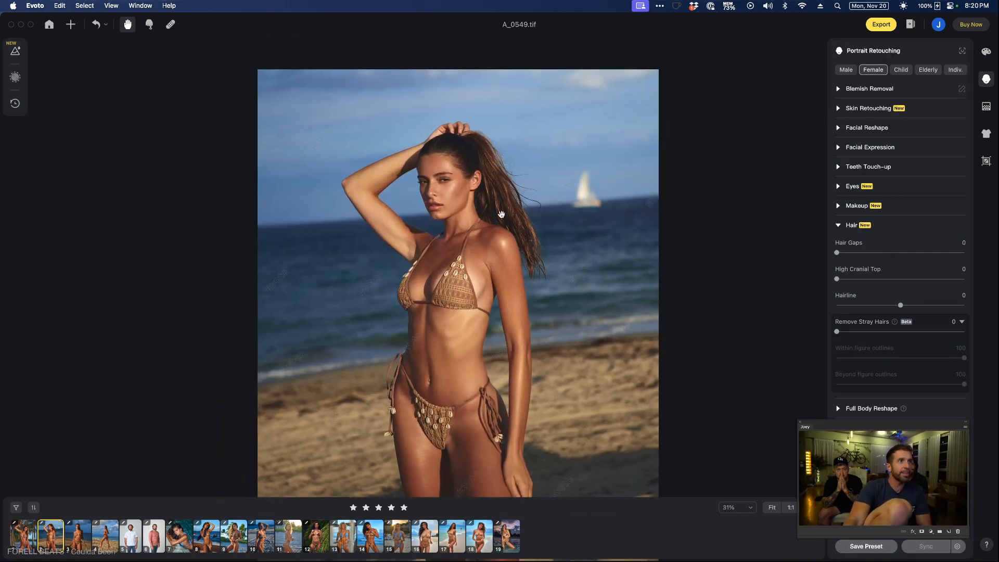
pyautogui.scroll(5, 503, 211)
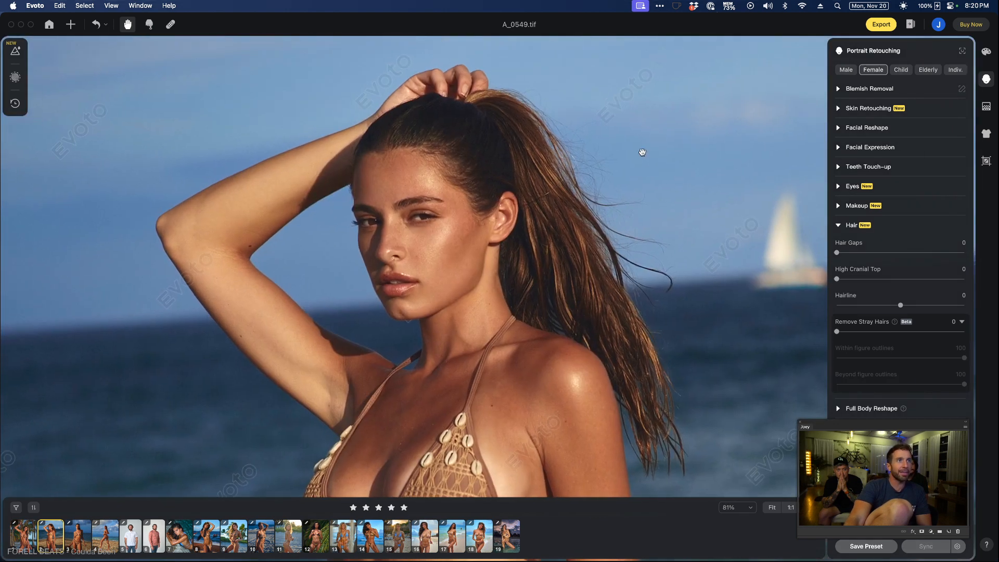
pyautogui.scroll(4, 644, 160)
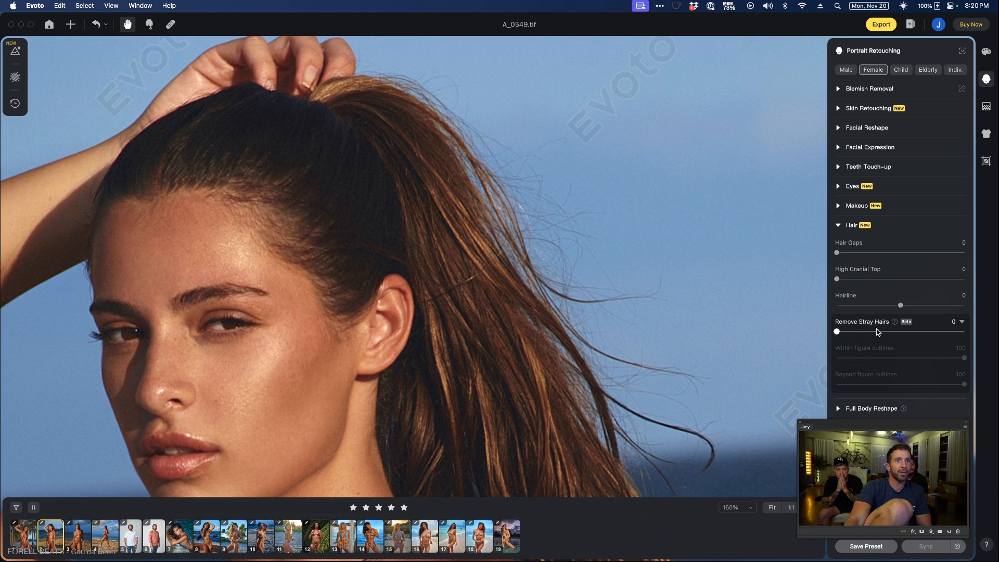
pyautogui.moveTo(939, 332); pyautogui.dragTo(963, 332)
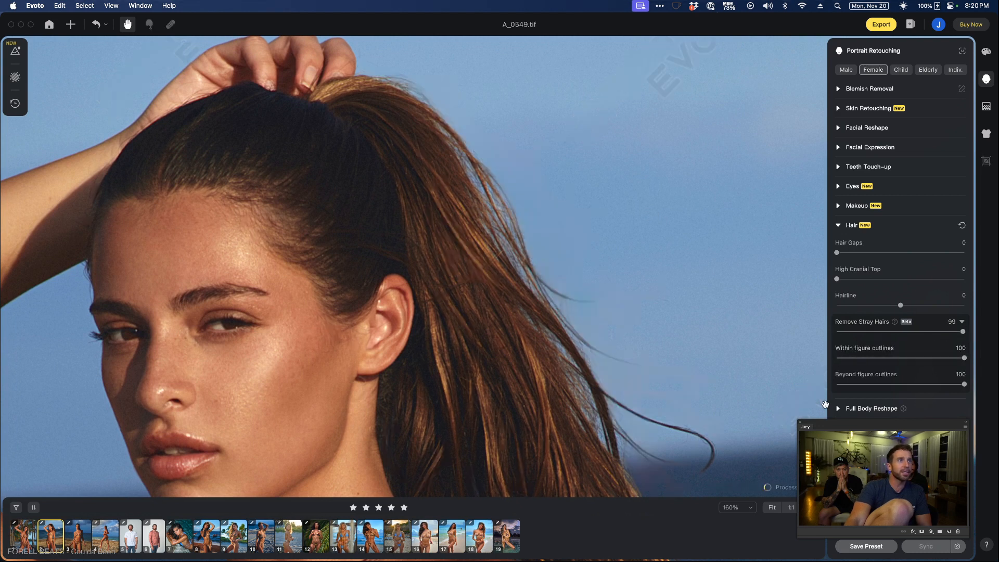
# Inspect the cleaned-up hair and hairline, and set Hair Gaps to 76
pyautogui.scroll(-10, 779, 384)
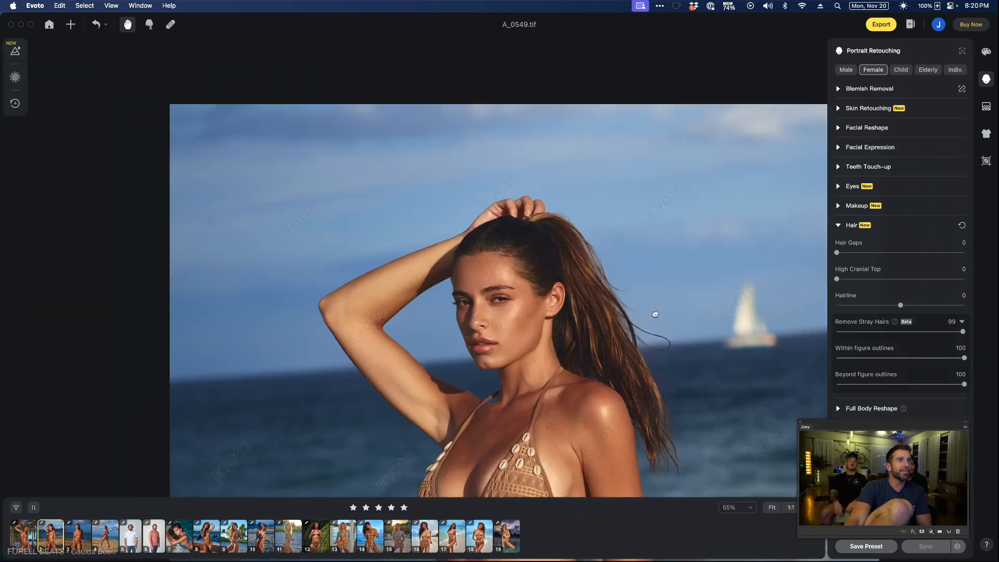
pyautogui.scroll(5, 632, 290)
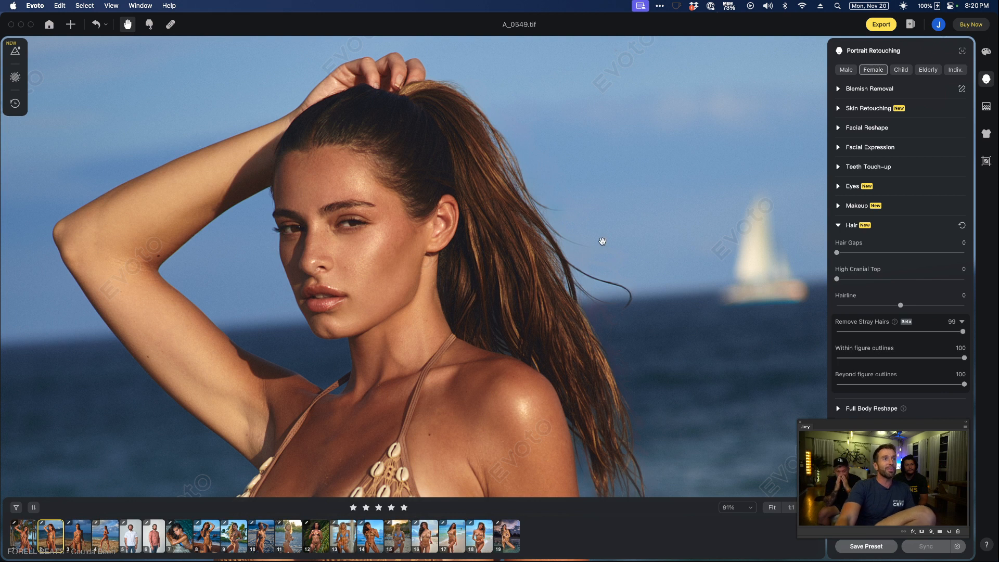
pyautogui.moveTo(605, 246); pyautogui.dragTo(627, 243)
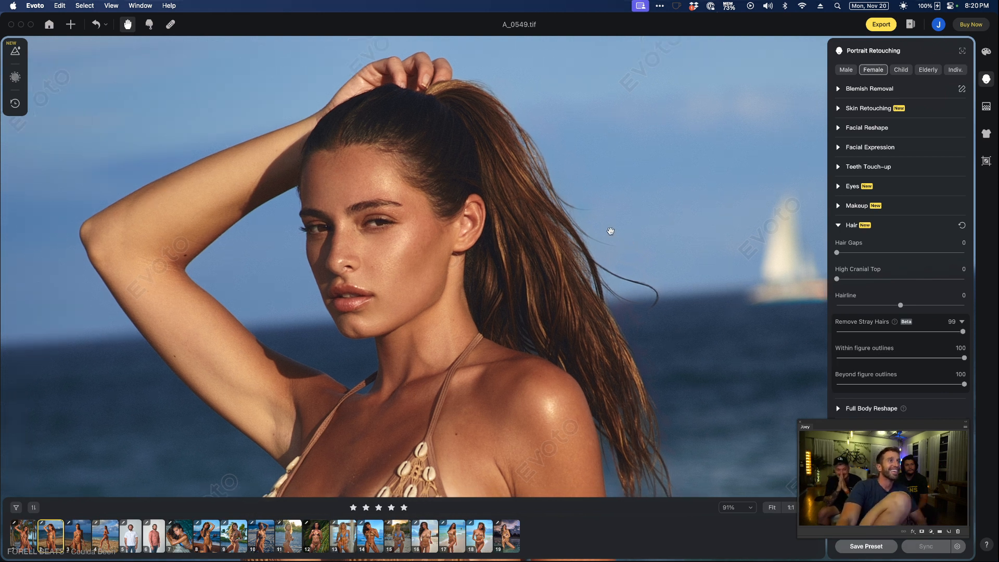
pyautogui.scroll(5, 409, 156)
pyautogui.scroll(2, 424, 188)
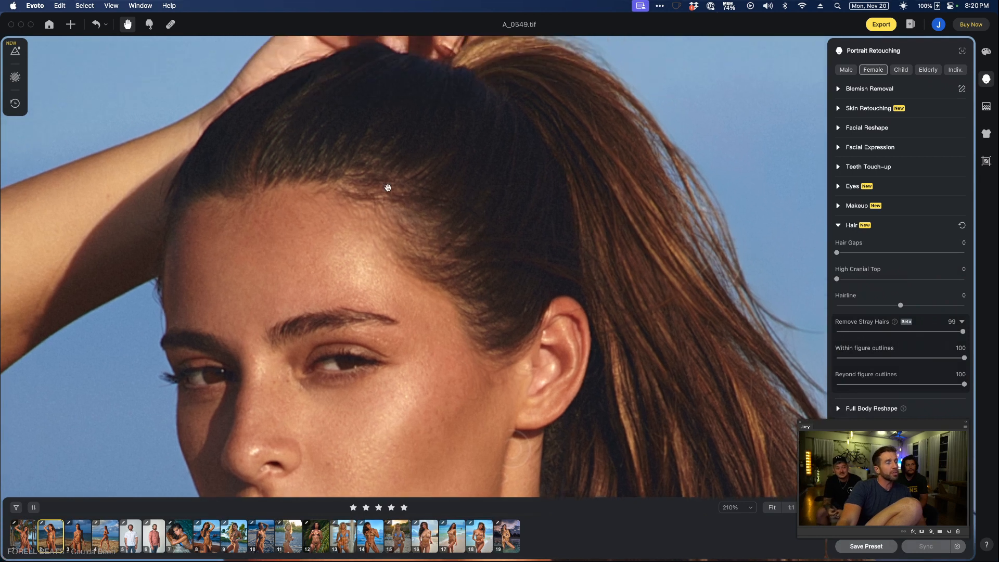
pyautogui.moveTo(431, 195); pyautogui.dragTo(436, 195)
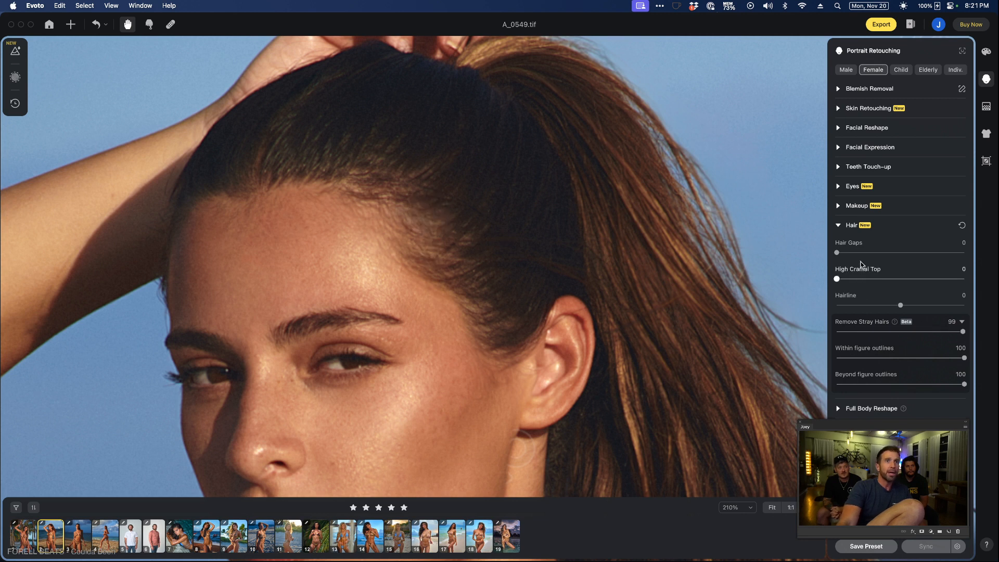
pyautogui.moveTo(894, 253); pyautogui.dragTo(920, 253)
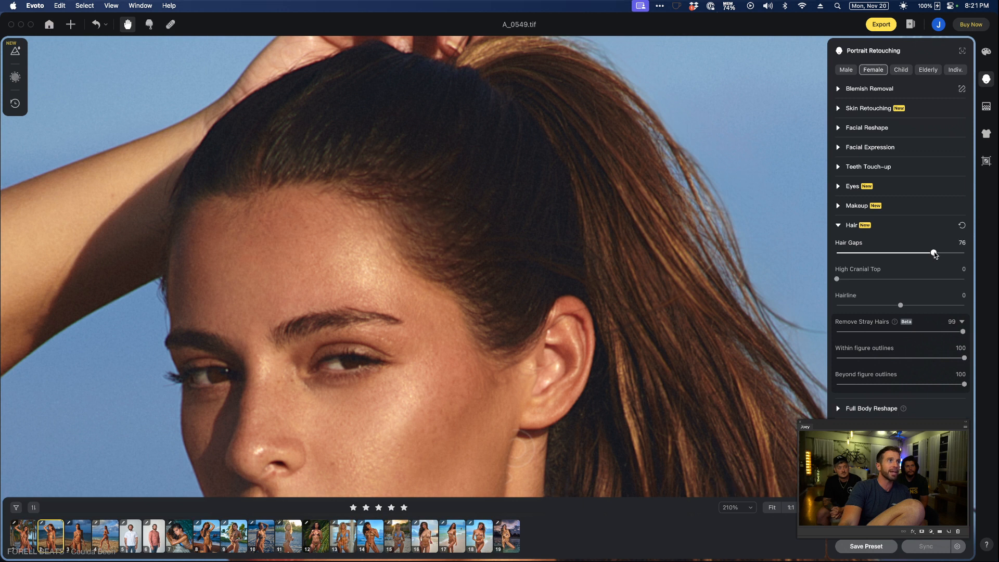
pyautogui.scroll(-5, 598, 288)
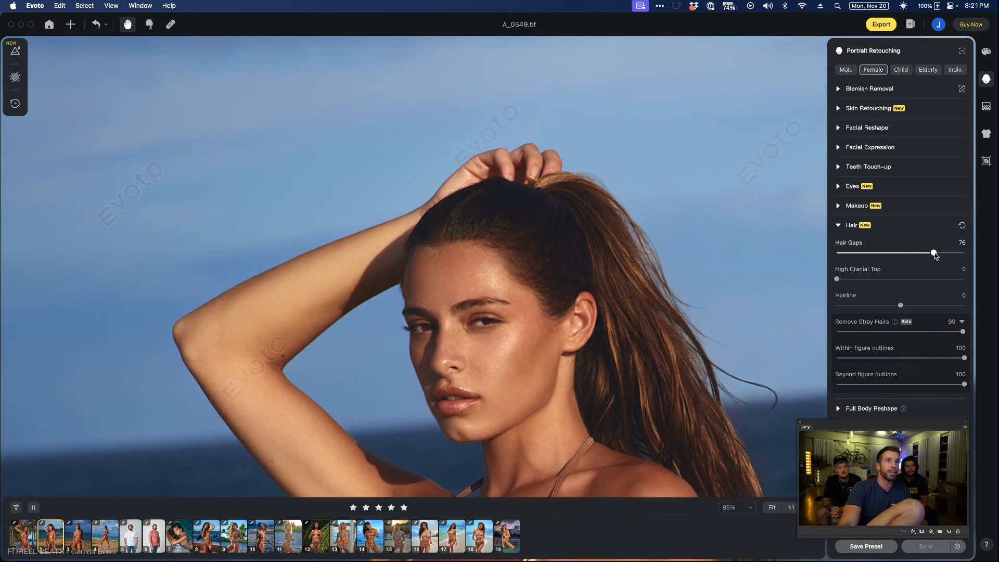
# Reset the Hair Gaps adjustment and set it to 26
pyautogui.doubleClick(934, 253)
pyautogui.click(933, 253)
pyautogui.moveTo(933, 253); pyautogui.dragTo(868, 254)
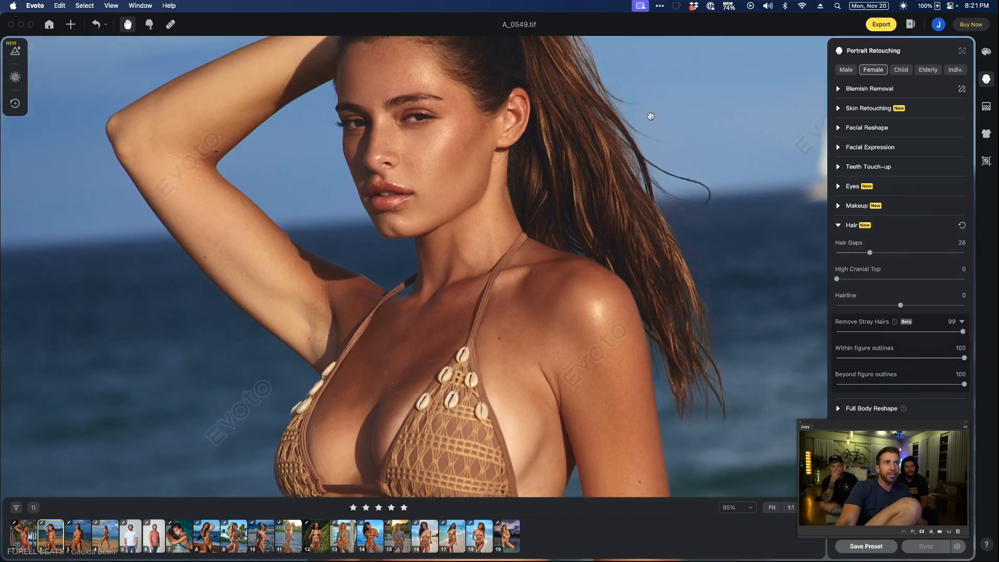
# Set the Within figure outlines strength of the stray hair removal to 0 and check the hair around the neck and ear
pyautogui.scroll(3, 651, 111)
pyautogui.scroll(5, 589, 260)
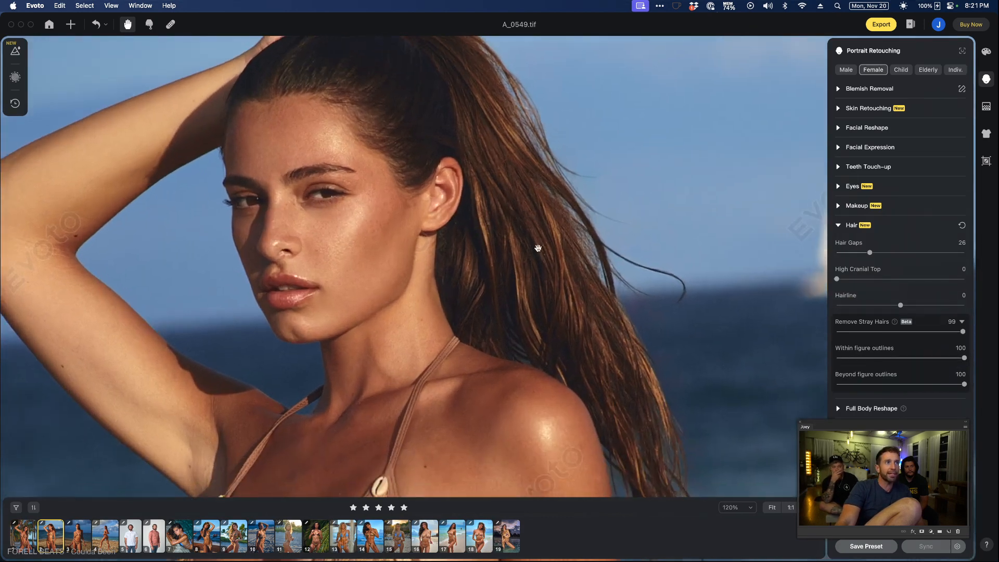
pyautogui.scroll(-2, 505, 267)
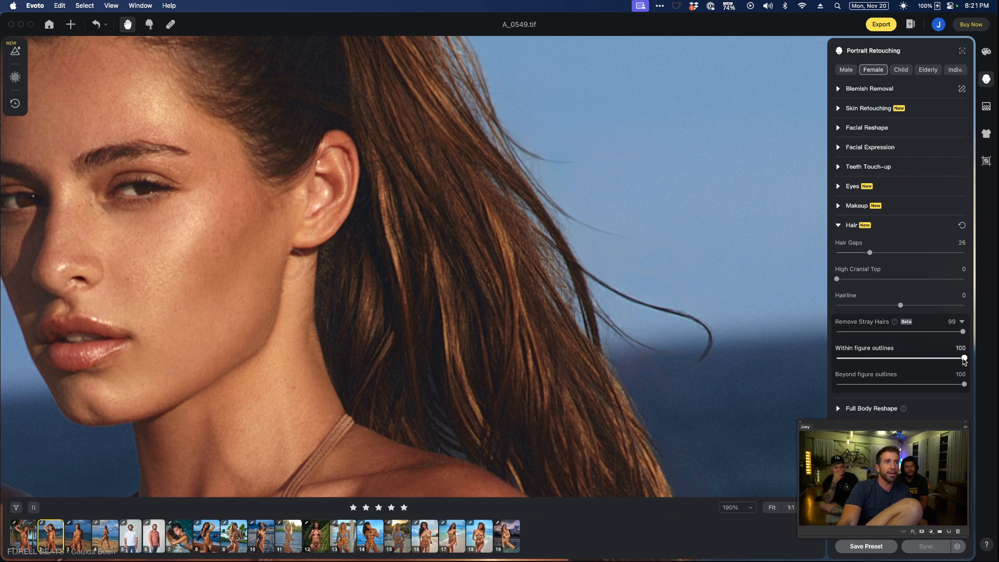
pyautogui.moveTo(928, 354); pyautogui.dragTo(816, 350)
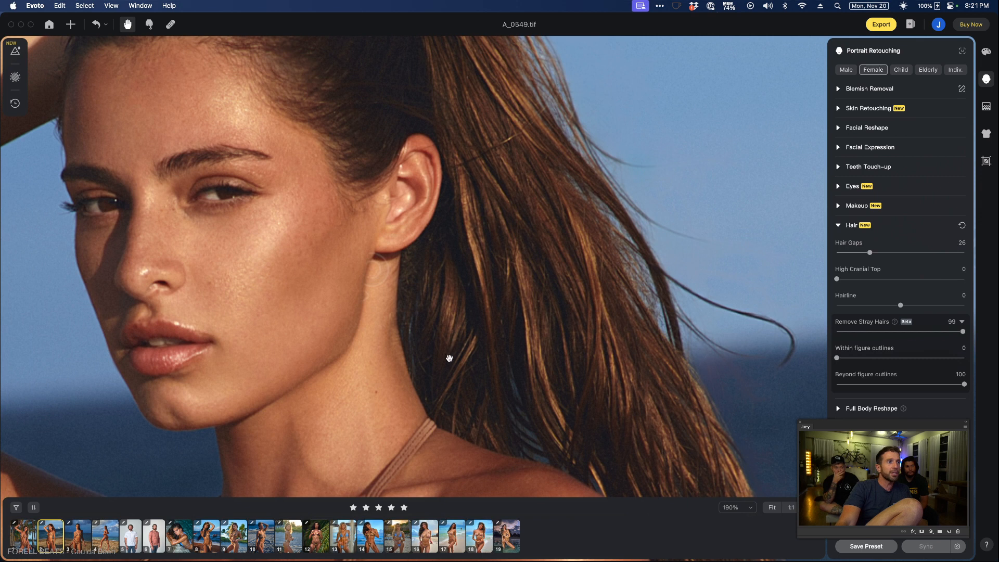
pyautogui.moveTo(495, 256); pyautogui.dragTo(530, 381)
pyautogui.moveTo(541, 341); pyautogui.dragTo(487, 283)
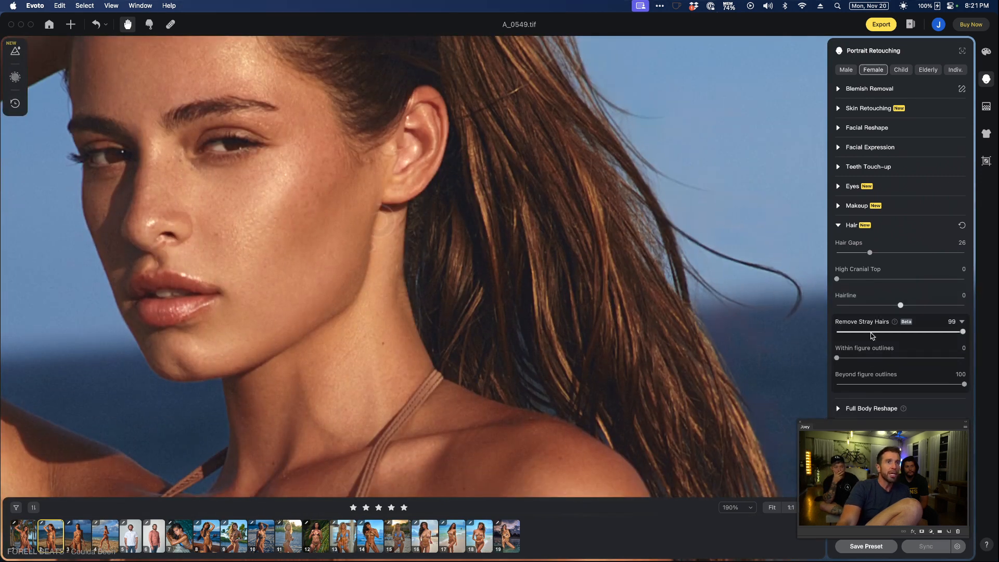
pyautogui.moveTo(886, 360); pyautogui.dragTo(812, 359)
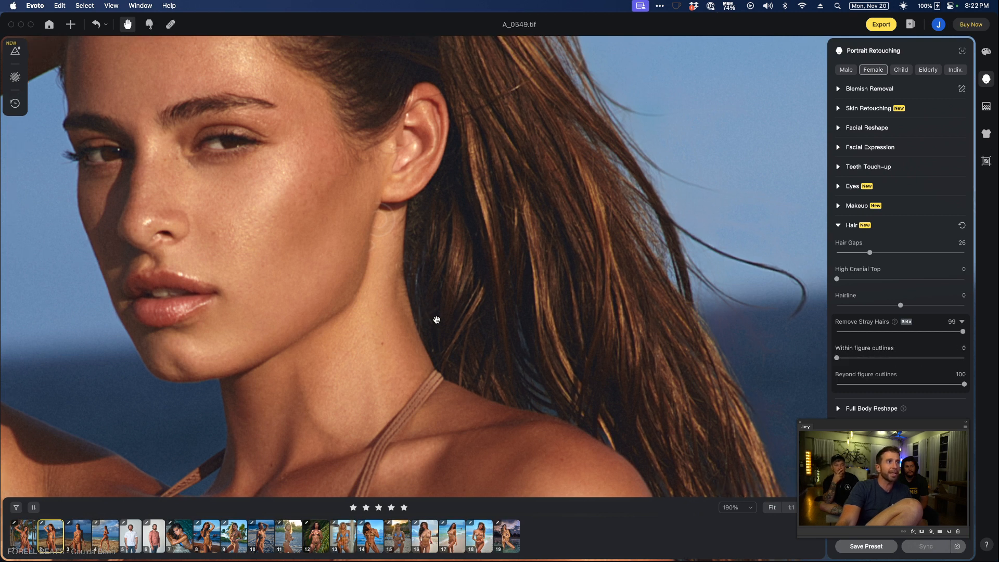
# Set the Within figure outlines strength of the stray hair removal to 98
pyautogui.scroll(3, 437, 319)
pyautogui.click(961, 358)
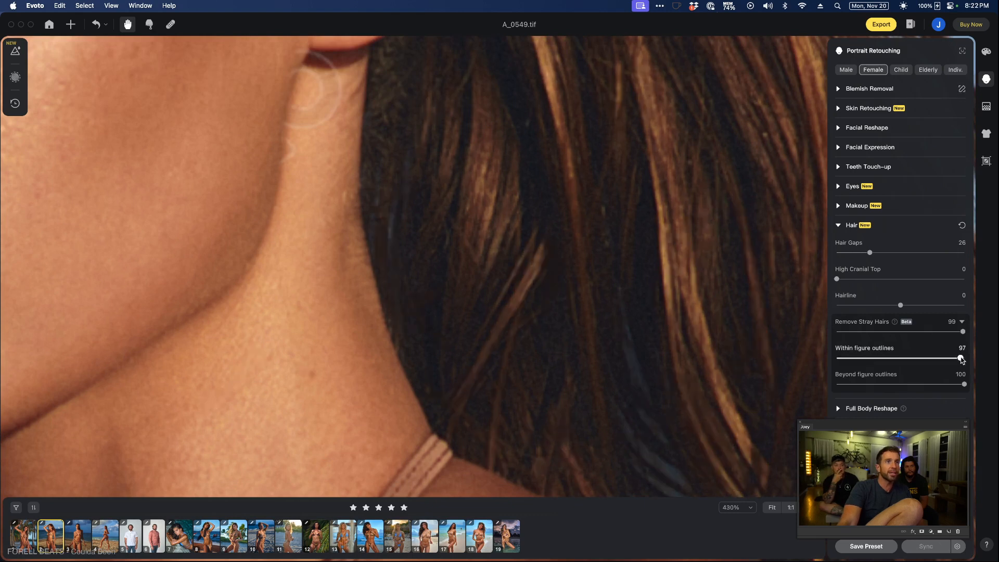
pyautogui.scroll(-2, 839, 360)
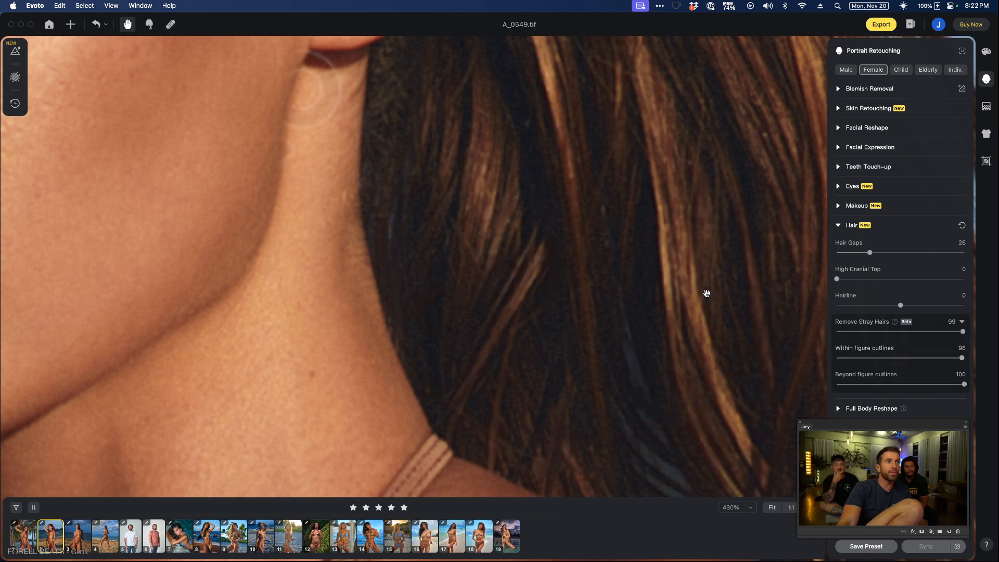
# Examine the retouched ponytail along its outer edge up close and within the whole photo
pyautogui.moveTo(705, 292); pyautogui.dragTo(416, 339)
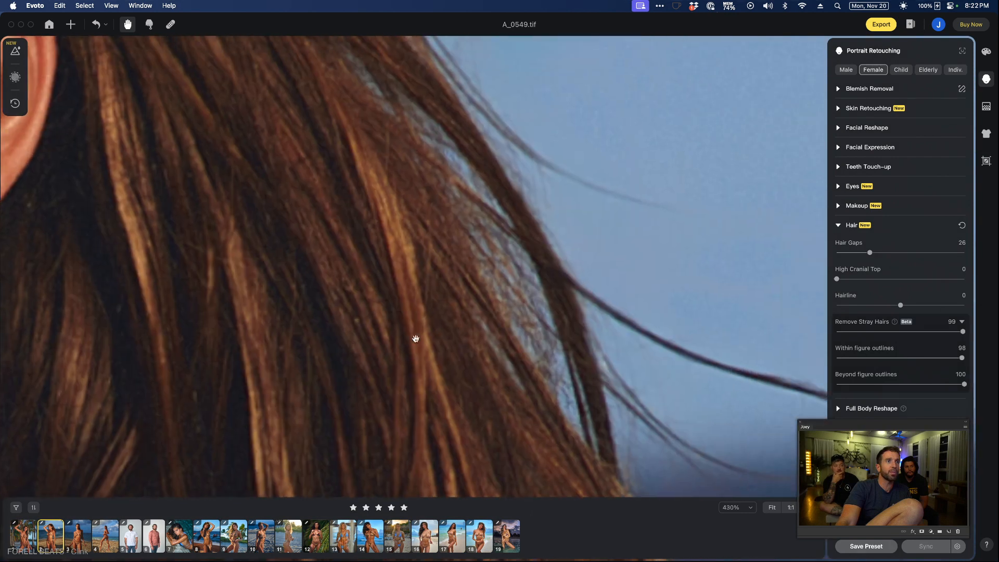
pyautogui.press('super+0')
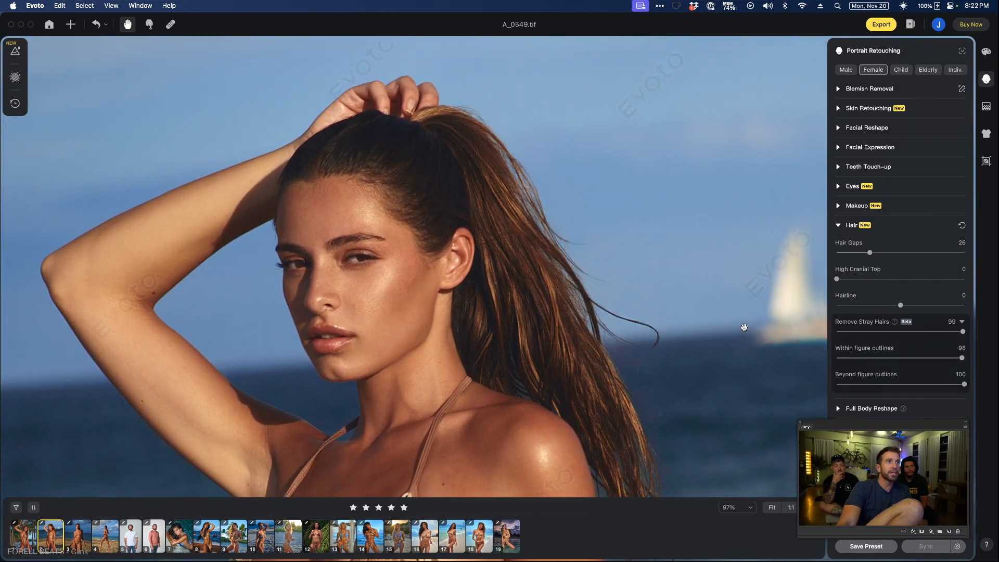
pyautogui.scroll(-5, 691, 335)
pyautogui.scroll(-8, 684, 297)
pyautogui.scroll(2, 682, 297)
pyautogui.moveTo(683, 297); pyautogui.dragTo(606, 251)
pyautogui.scroll(2, 606, 250)
pyautogui.scroll(-4, 606, 250)
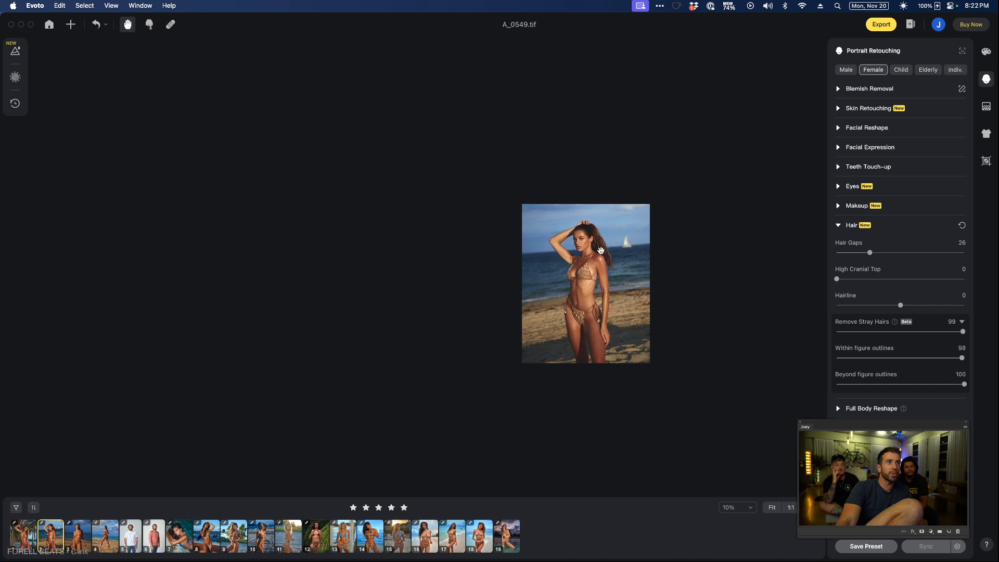
# Compare the retouched ponytail with the original up close, and check it again in the wider view of A_0549.tif
pyautogui.scroll(4, 619, 266)
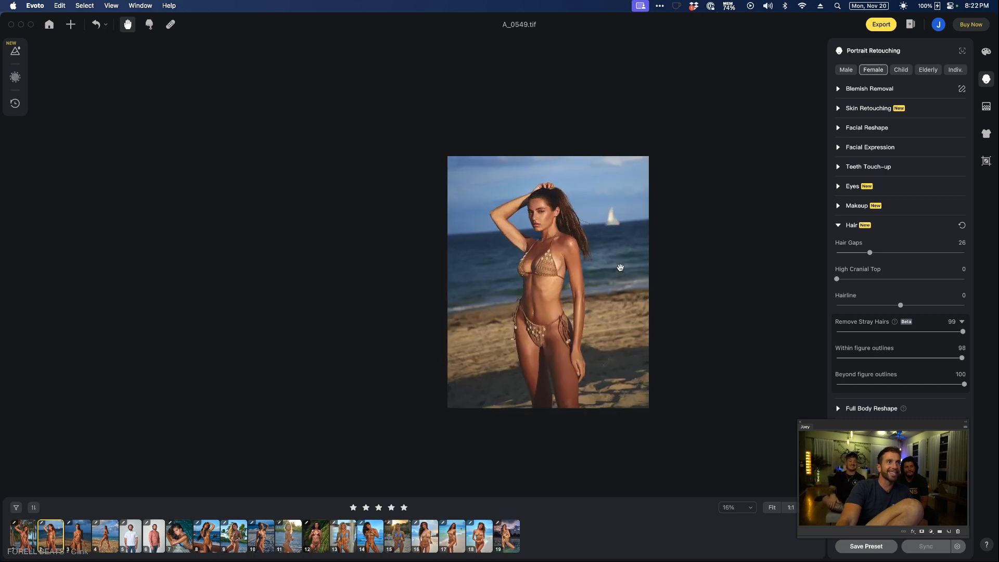
pyautogui.scroll(6, 580, 204)
pyautogui.moveTo(532, 226); pyautogui.dragTo(723, 422)
pyautogui.press('\\')
pyautogui.press('\\')
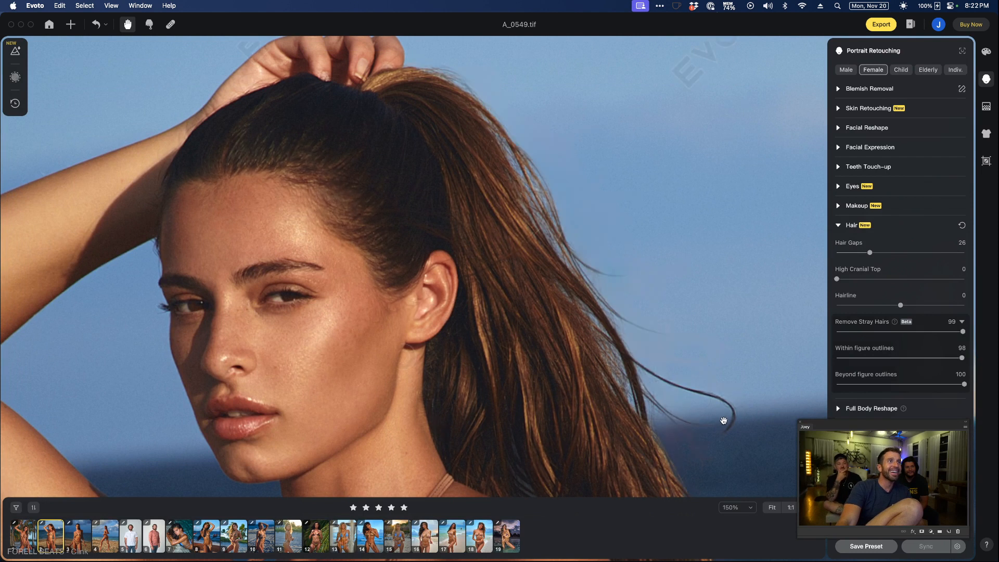
pyautogui.scroll(-4, 721, 418)
pyautogui.moveTo(722, 418); pyautogui.dragTo(637, 256)
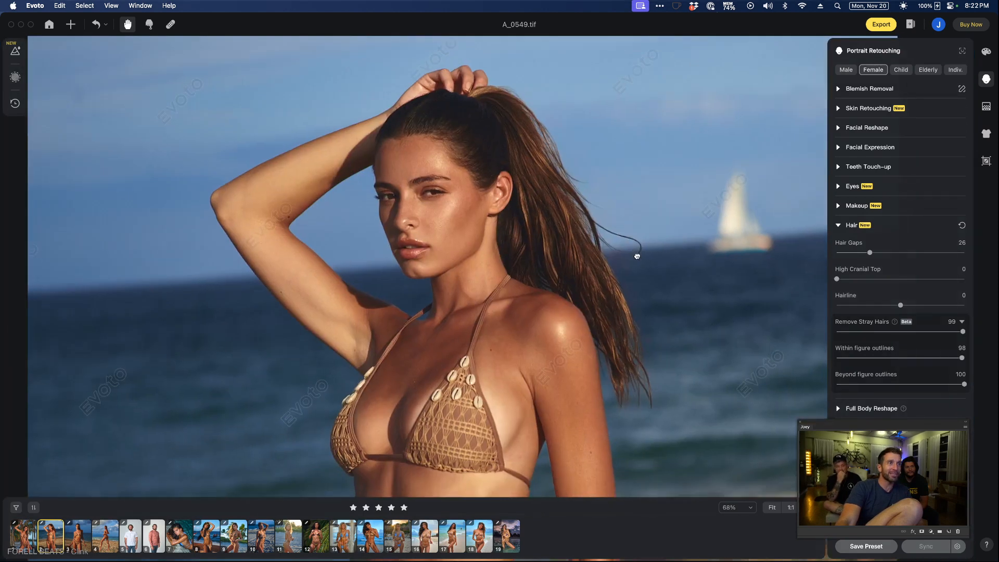
pyautogui.scroll(-1, 638, 282)
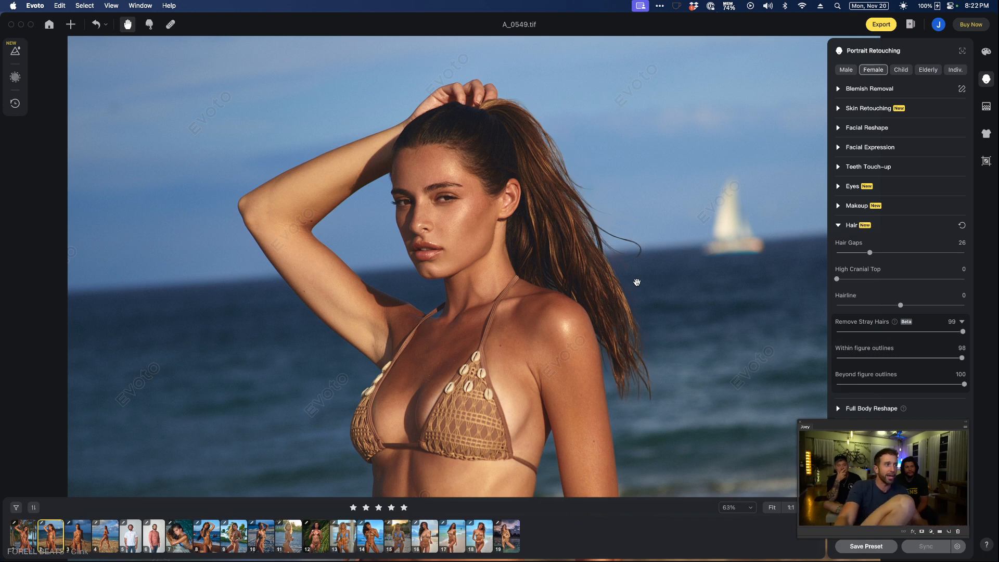
# In photo A_0605.tif, reset the Hair adjustments and set Remove Stray Hairs to 98
pyautogui.click(81, 543)
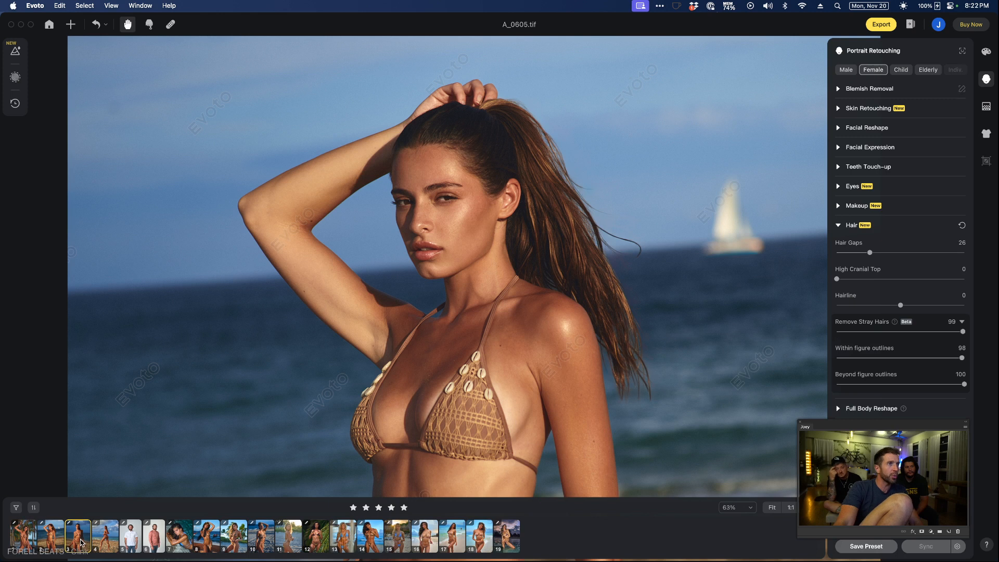
pyautogui.scroll(5, 502, 225)
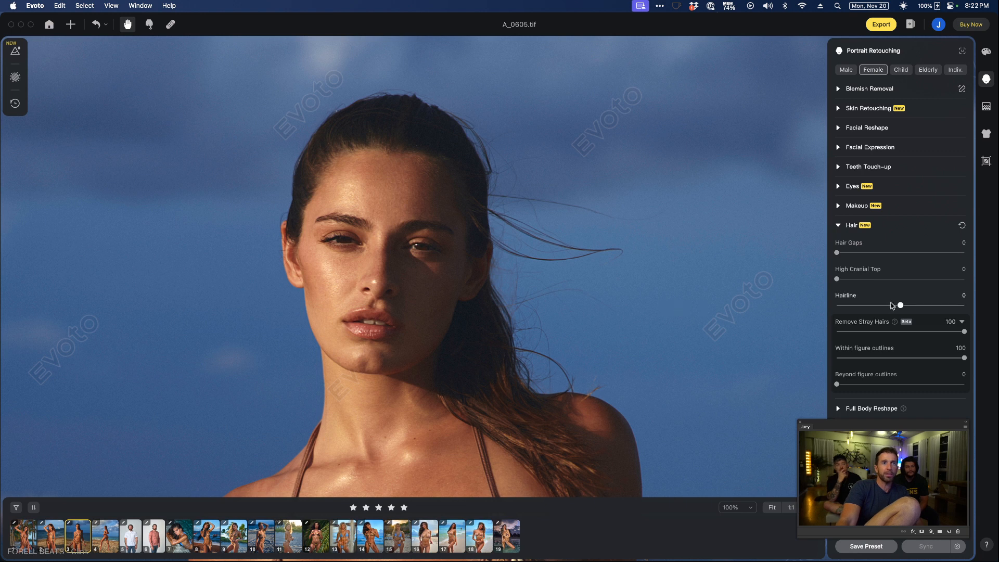
pyautogui.doubleClick(964, 332)
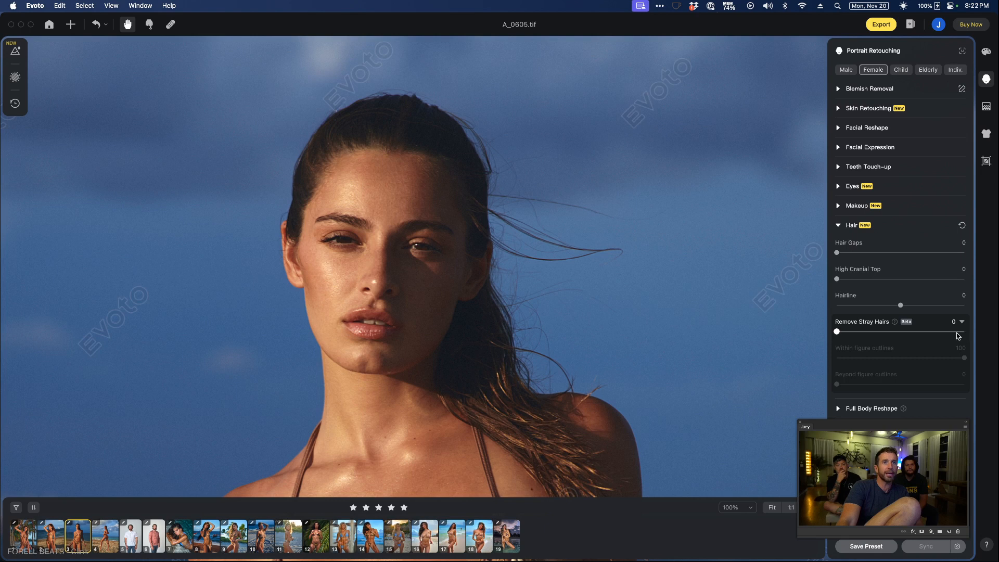
pyautogui.click(961, 225)
pyautogui.click(961, 332)
pyautogui.moveTo(961, 333); pyautogui.dragTo(962, 331)
# Compare A_0605.tif before and after retouching, examining the flyaway strands beside the face up close and from farther away
pyautogui.press('\\')
pyautogui.press('\\')
pyautogui.press('\\')
pyautogui.press('\\')
pyautogui.press('\\')
pyautogui.scroll(1, 566, 250)
pyautogui.scroll(-5, 566, 251)
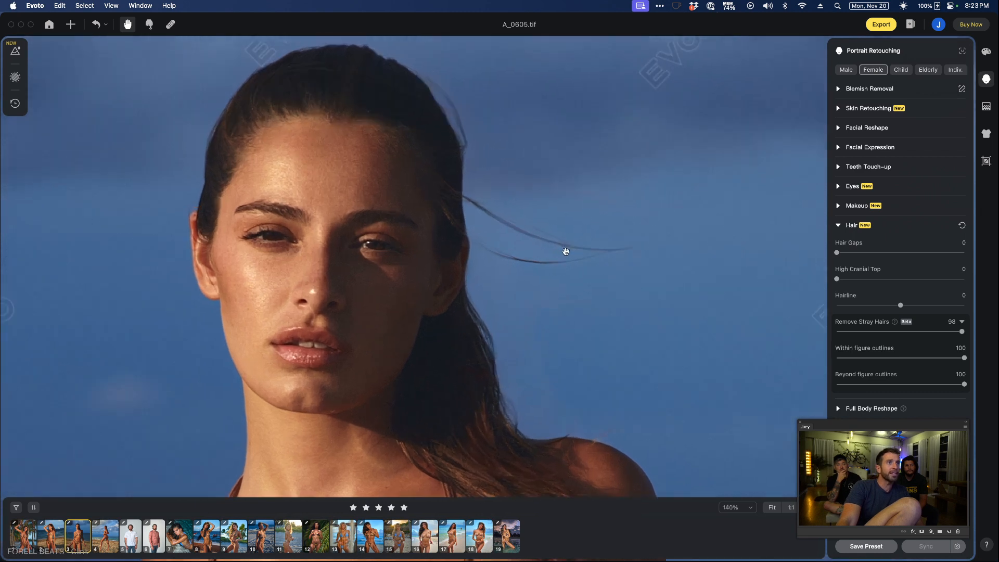
pyautogui.scroll(2, 571, 259)
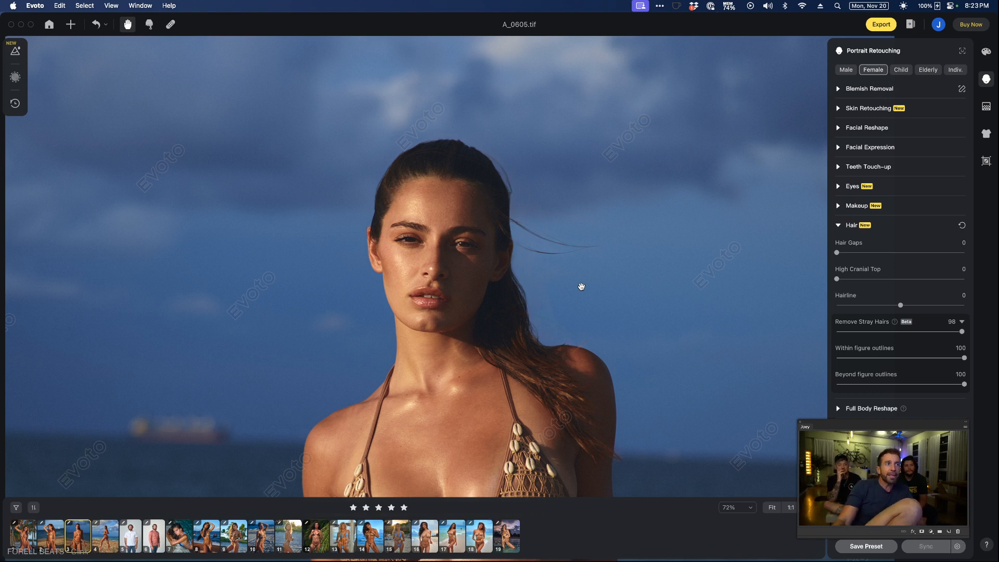
pyautogui.scroll(1, 578, 232)
pyautogui.scroll(5, 577, 232)
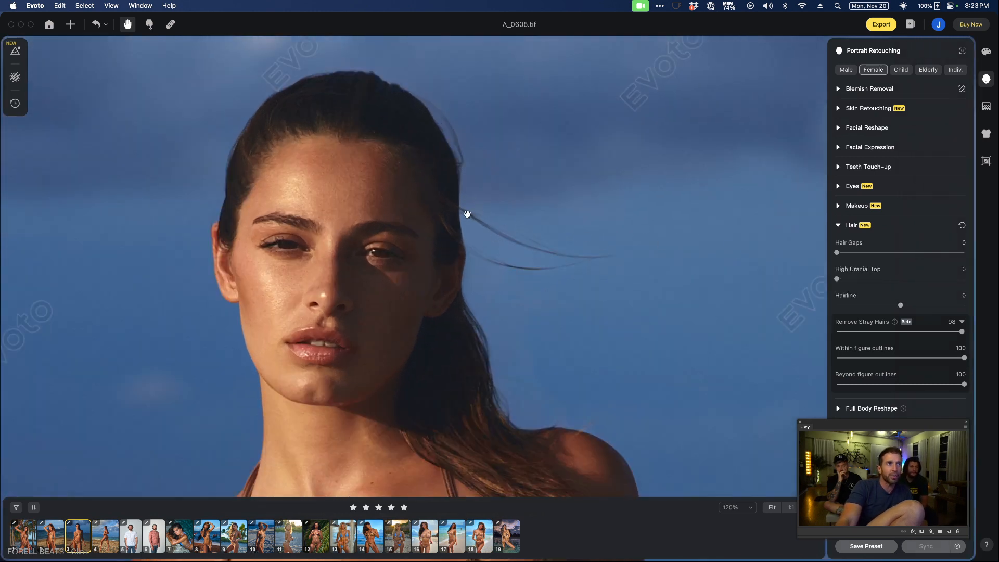
pyautogui.moveTo(562, 245); pyautogui.dragTo(546, 268)
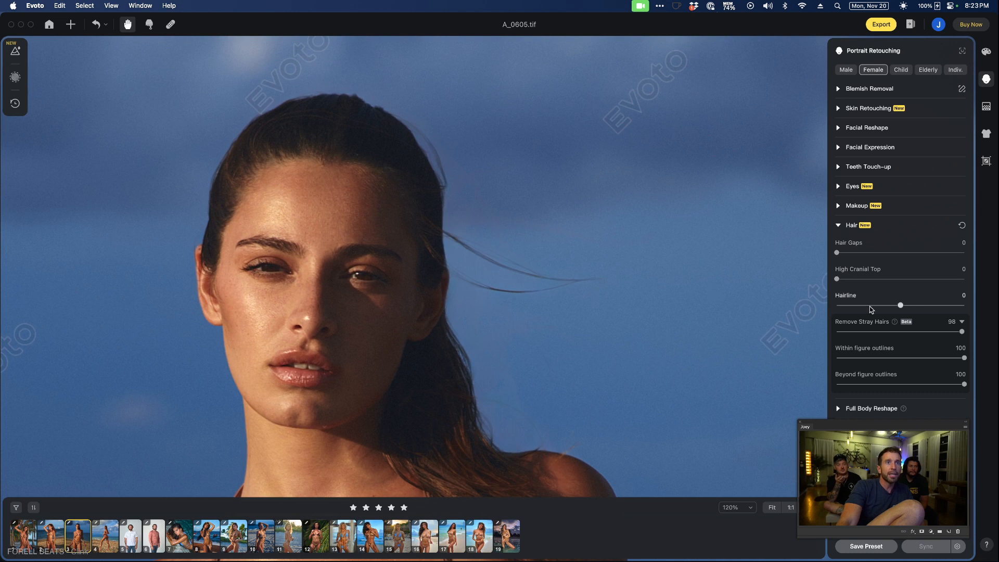
# Try Remove Stray Hairs strengths of 11, 37 and 75 and check the strands beside the face
pyautogui.moveTo(960, 331); pyautogui.dragTo(849, 332)
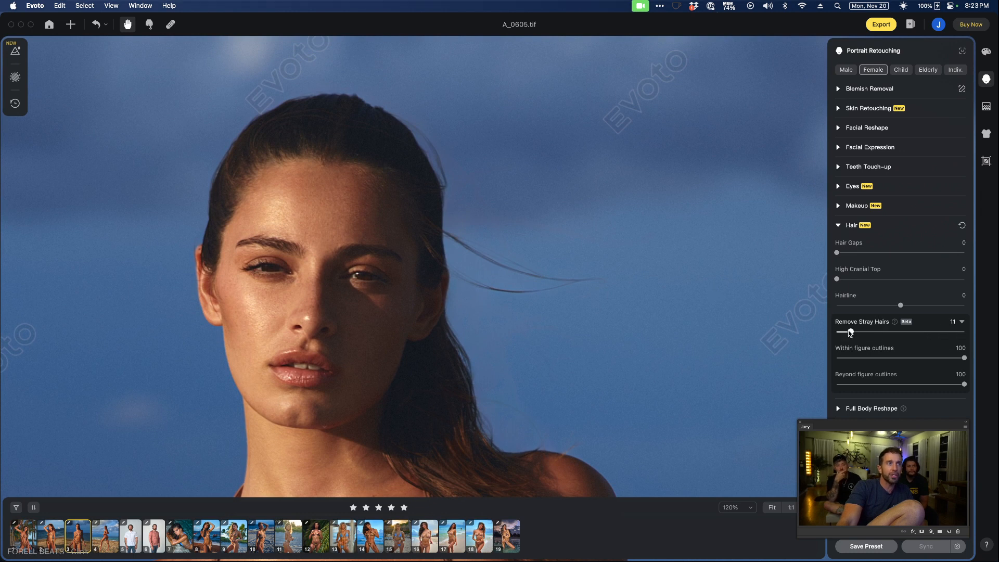
pyautogui.click(884, 332)
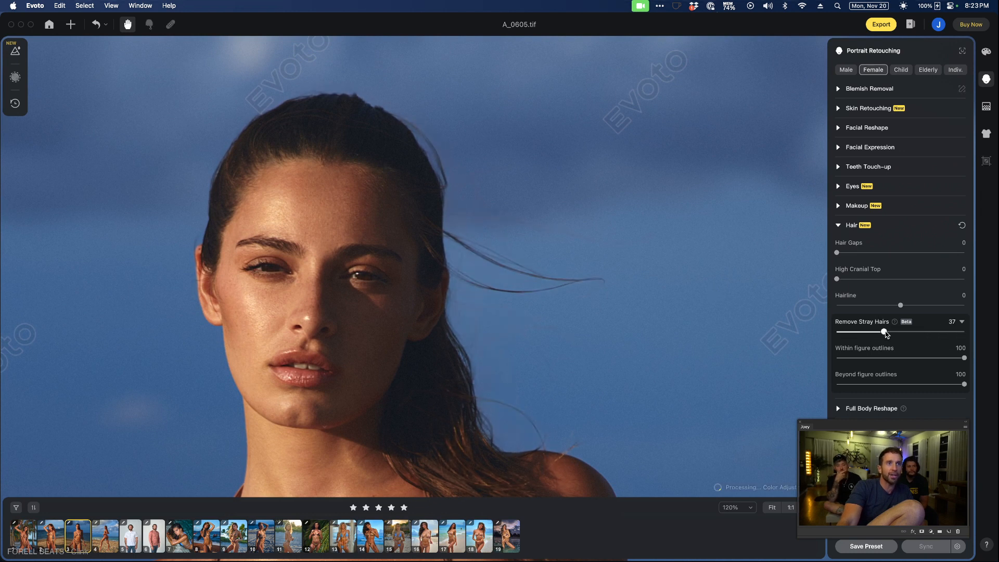
pyautogui.click(932, 332)
pyautogui.scroll(-5, 529, 270)
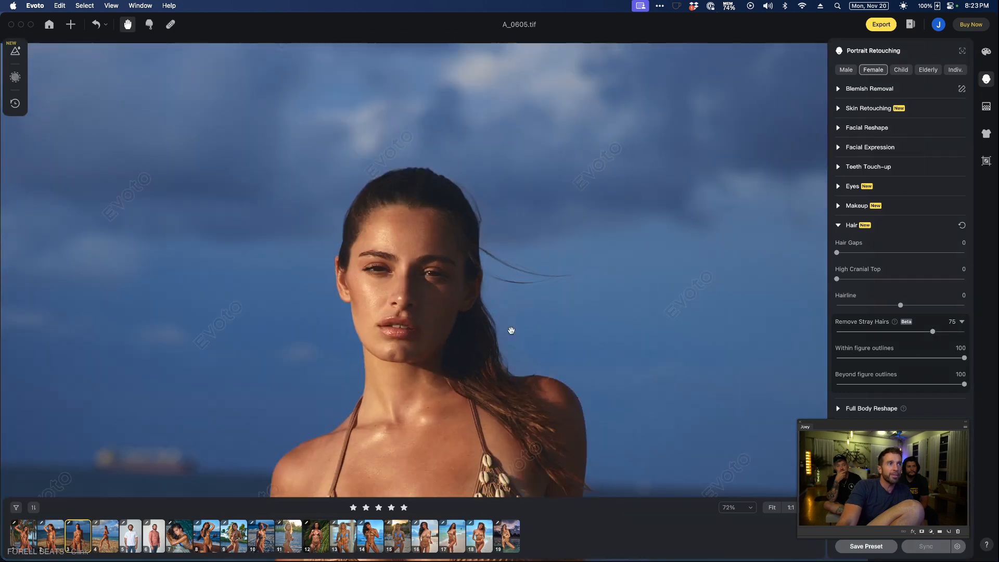
pyautogui.scroll(-5, 510, 327)
pyautogui.scroll(2, 497, 282)
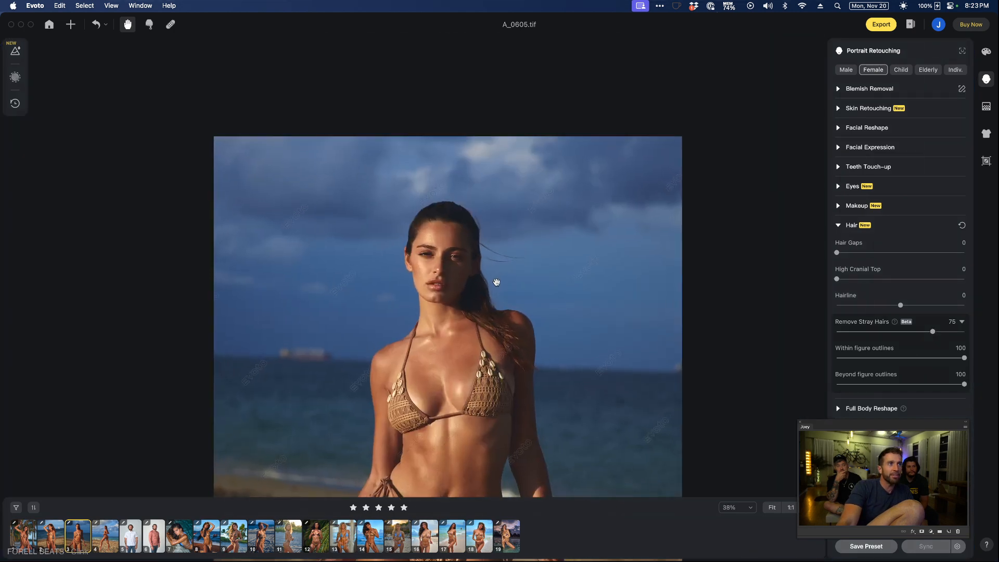
# Reset the Hair adjustments of A_0605.tif and set Remove Stray Hairs to 99 with Within figure outlines at 0
pyautogui.click(961, 221)
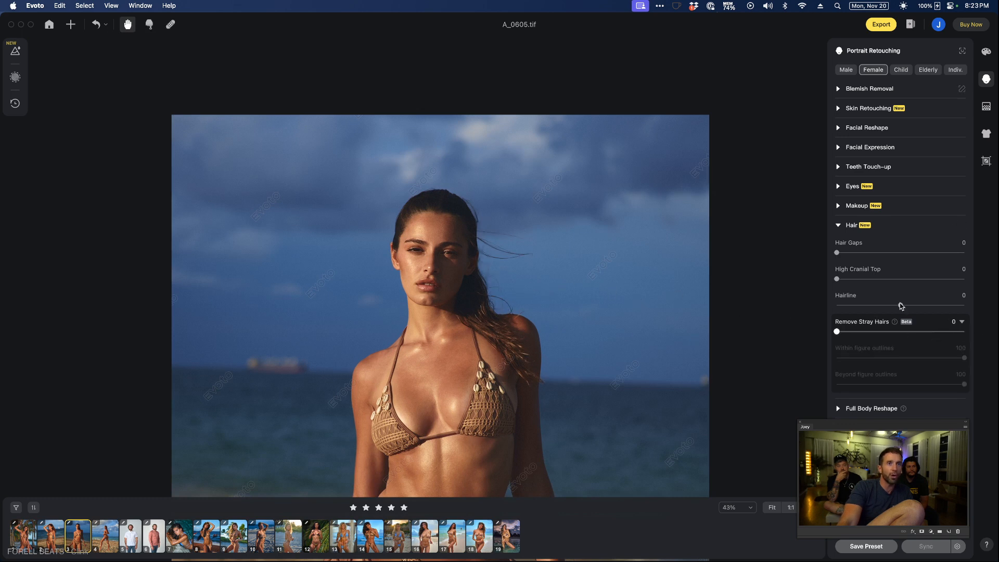
pyautogui.click(962, 332)
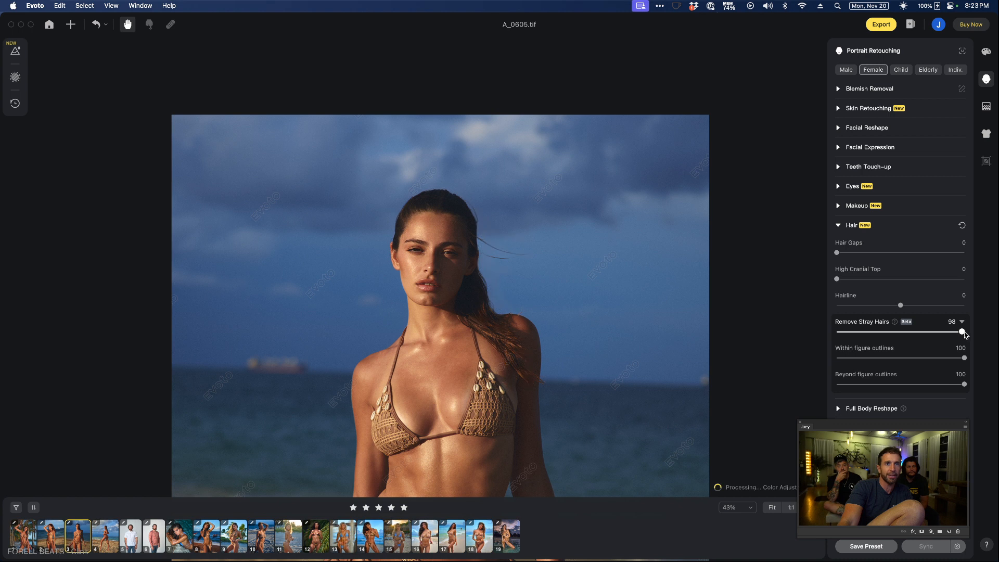
pyautogui.click(963, 332)
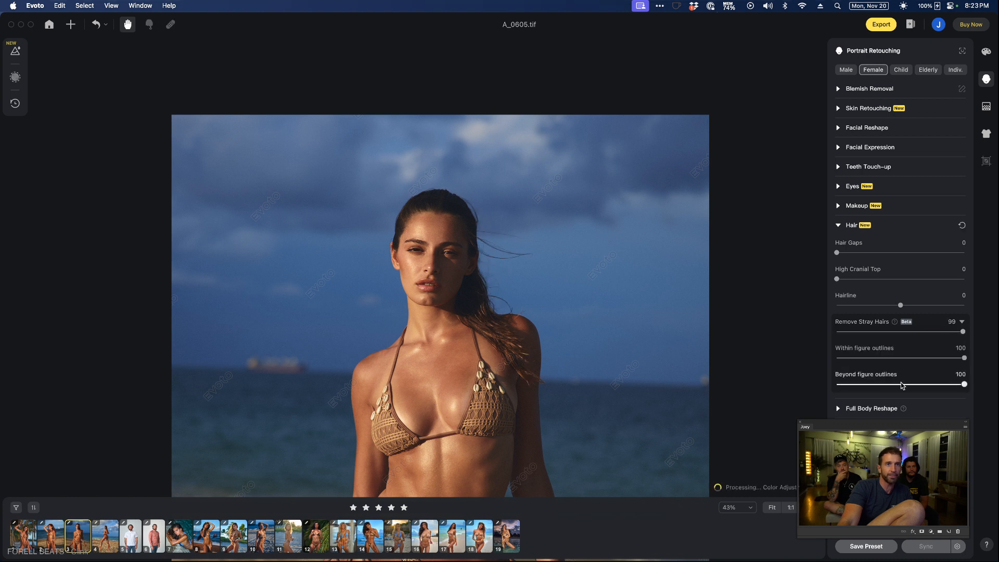
pyautogui.click(851, 358)
pyautogui.moveTo(851, 358); pyautogui.dragTo(808, 359)
# Compare the hair outside the figure and over the shoulder before and after the stray hair removal
pyautogui.scroll(3, 484, 325)
pyautogui.press('\\')
pyautogui.press('\\')
pyautogui.press('\\')
pyautogui.press('\\')
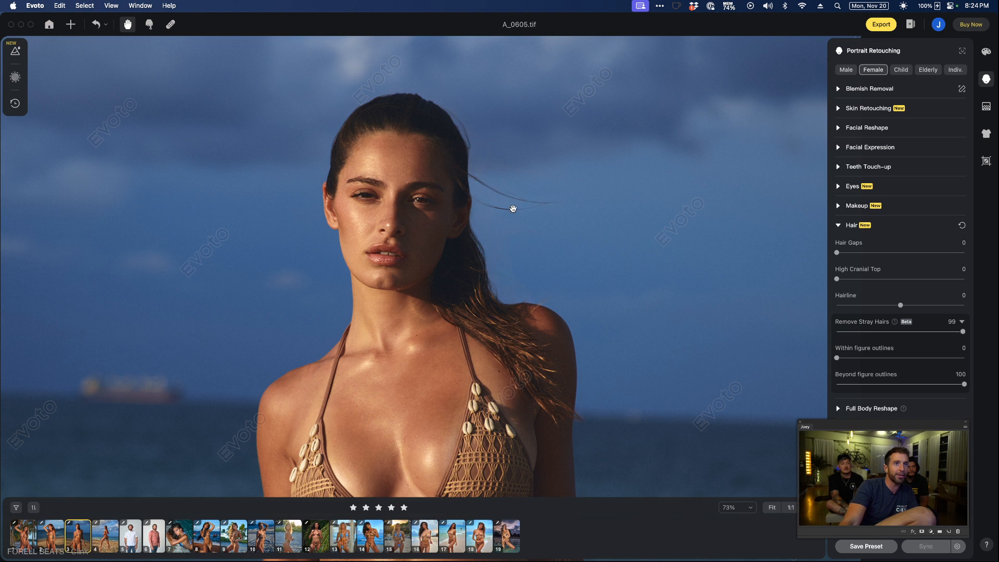
pyautogui.scroll(-3, 514, 224)
pyautogui.scroll(-3, 531, 261)
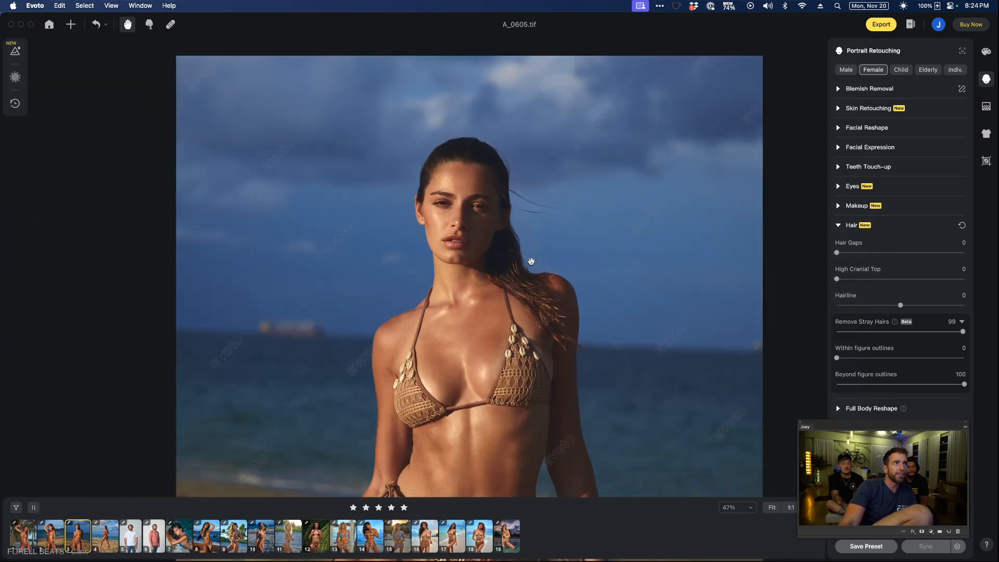
# Open photo A_0681.tif and set Remove Stray Hairs to 100
pyautogui.click(113, 538)
pyautogui.scroll(3, 506, 282)
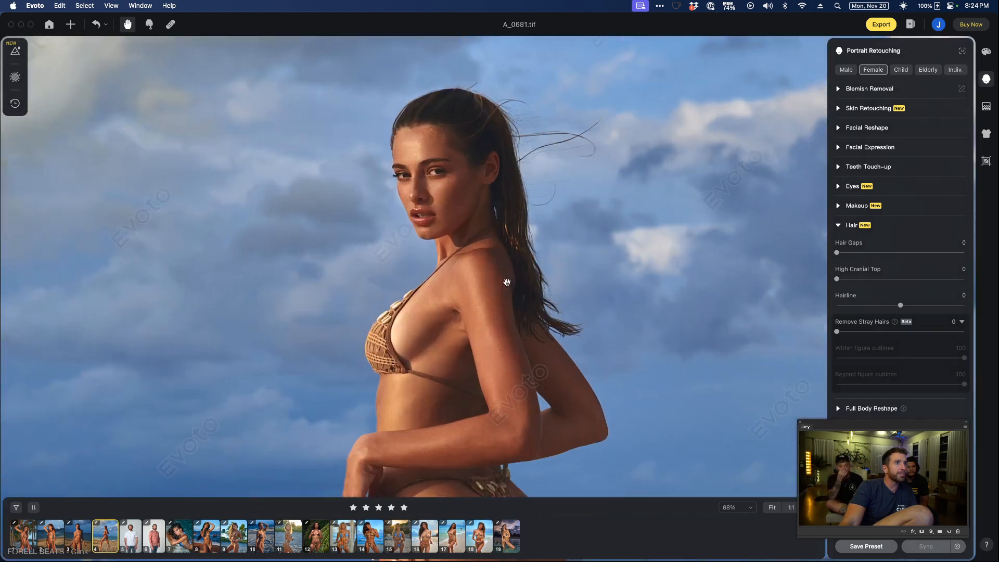
pyautogui.scroll(3, 507, 282)
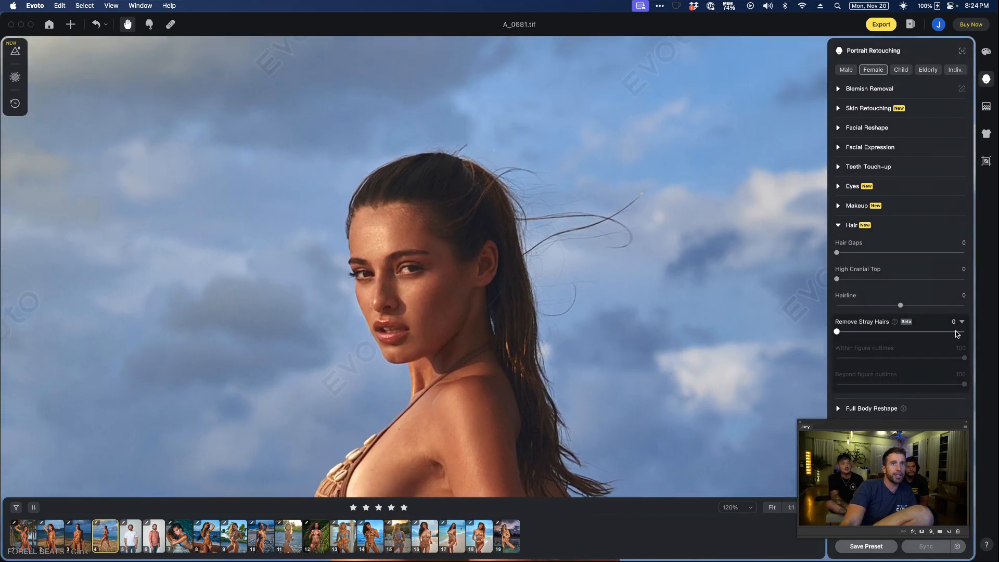
pyautogui.click(961, 332)
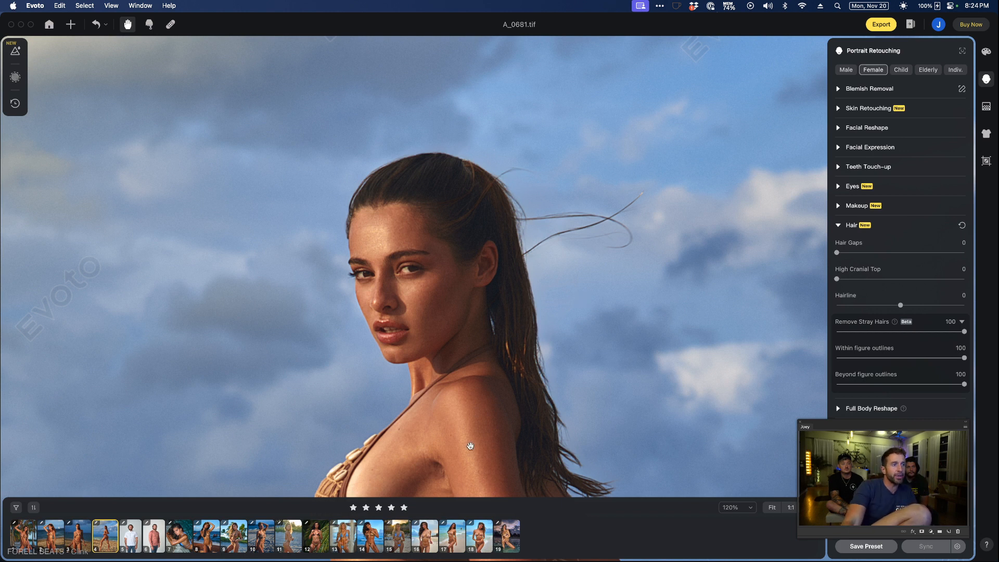
# Open photo S2_1756.tif, inspect the loose hair around the head, and set Remove Stray Hairs to 100
pyautogui.click(483, 542)
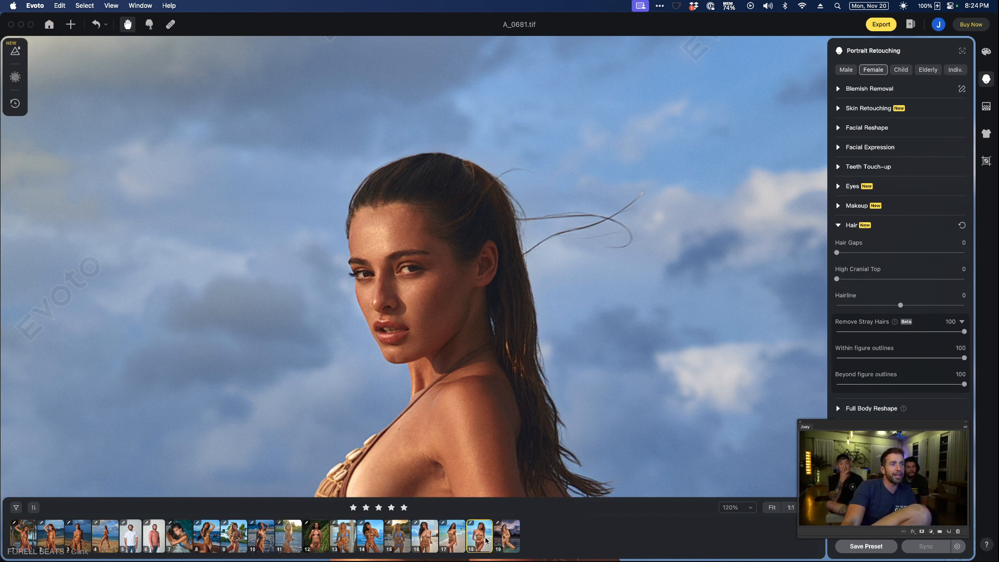
pyautogui.scroll(5, 485, 282)
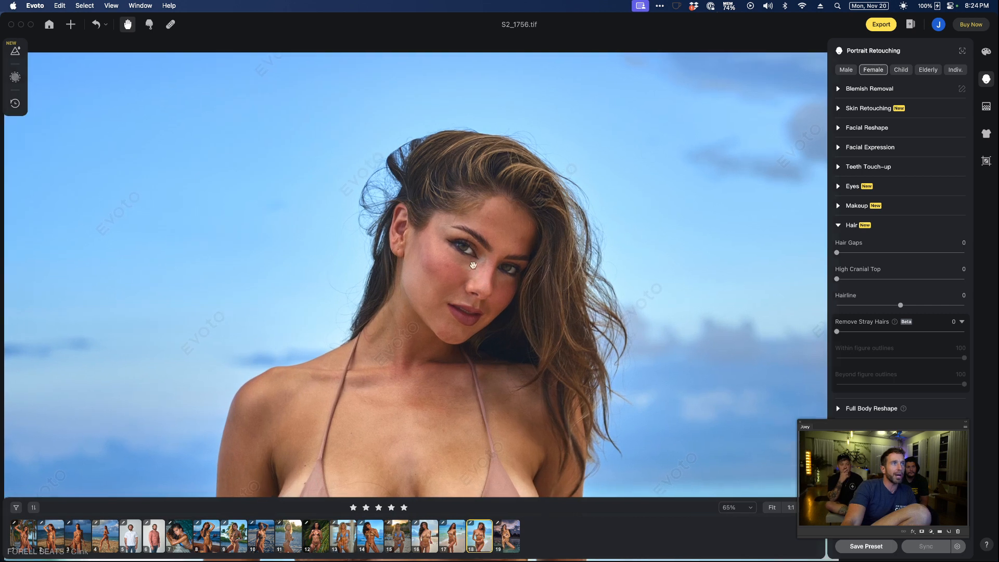
pyautogui.scroll(2, 431, 234)
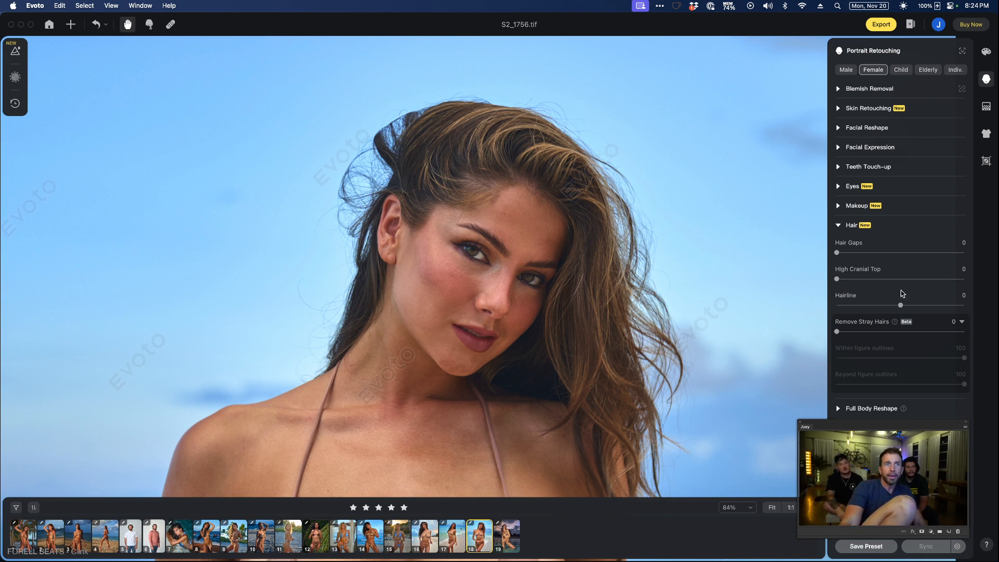
pyautogui.scroll(-3, 662, 270)
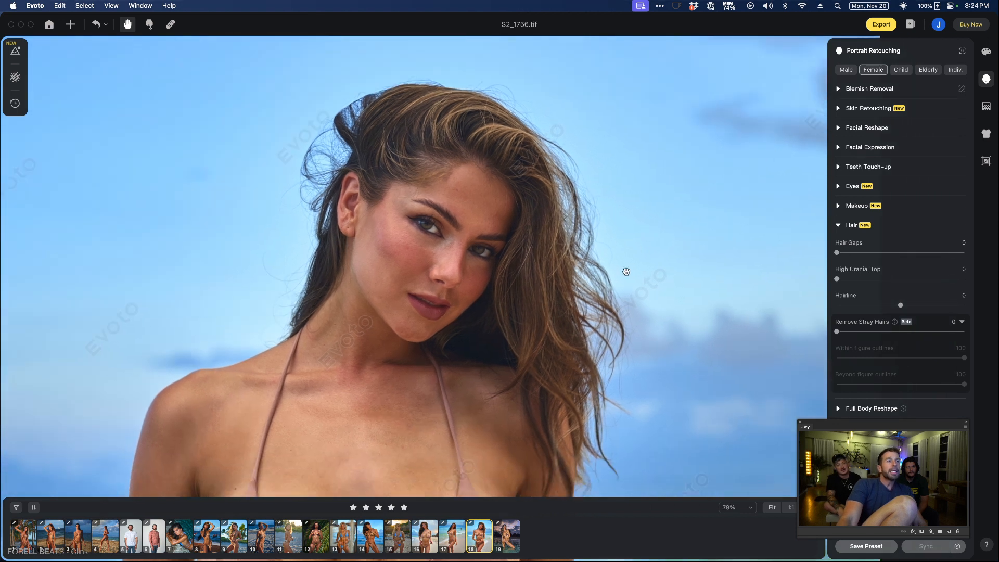
pyautogui.scroll(-5, 626, 271)
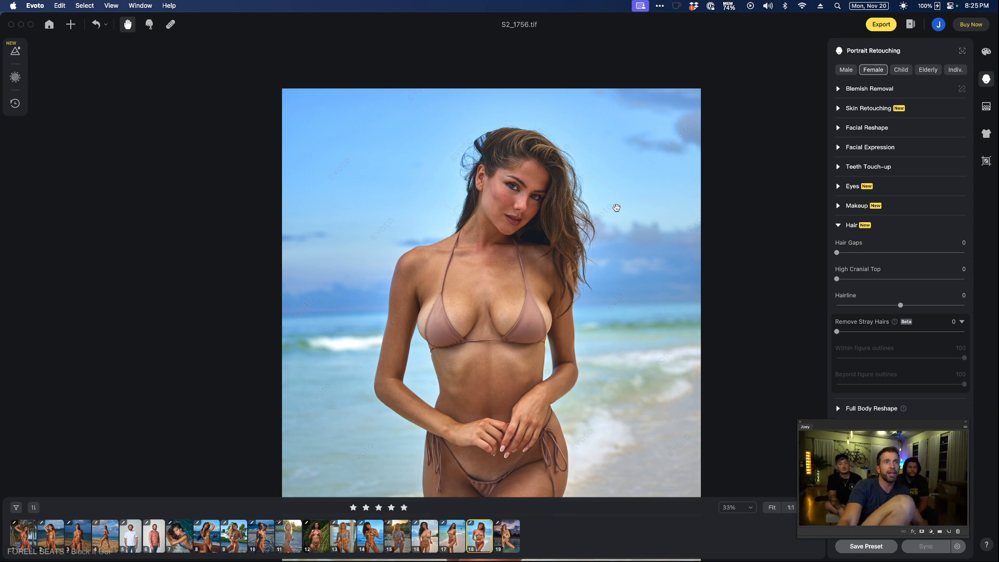
pyautogui.click(963, 332)
# Examine the crown, the curls behind the ear and the long strands in S2_1756.tif, both up close and zoomed out
pyautogui.scroll(3, 502, 150)
pyautogui.scroll(1, 526, 173)
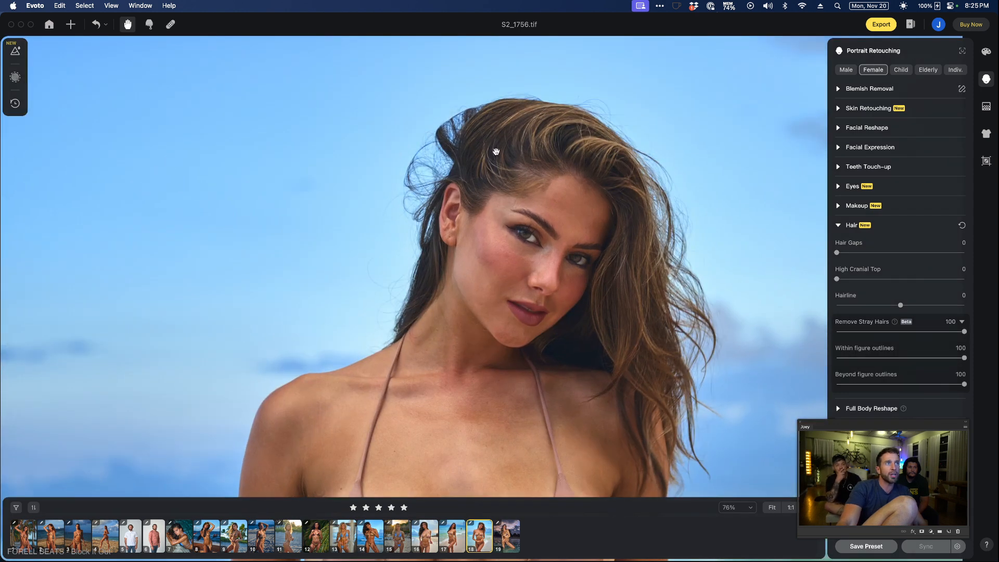
pyautogui.scroll(10, 595, 130)
pyautogui.scroll(-7, 599, 132)
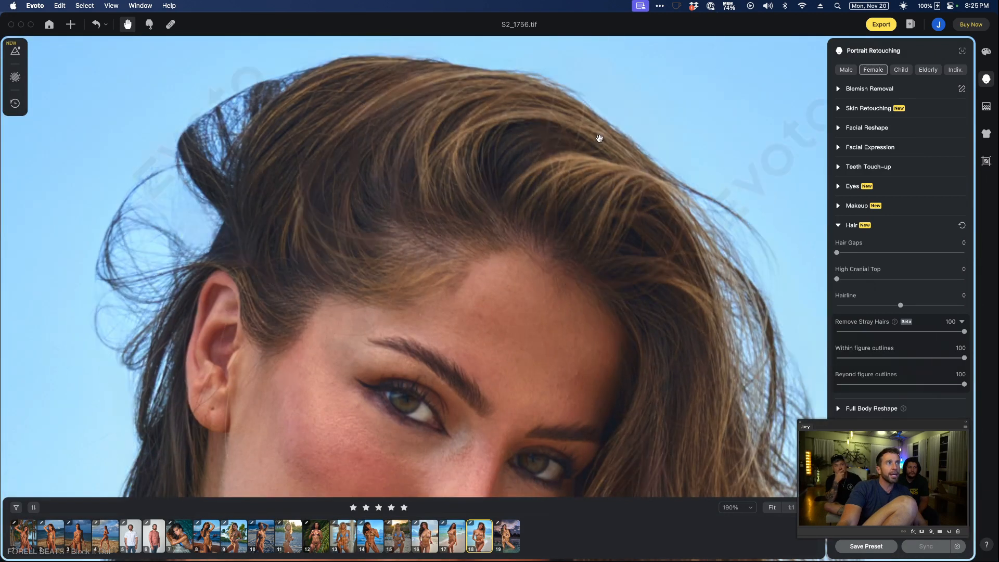
pyautogui.moveTo(673, 314); pyautogui.dragTo(616, 105)
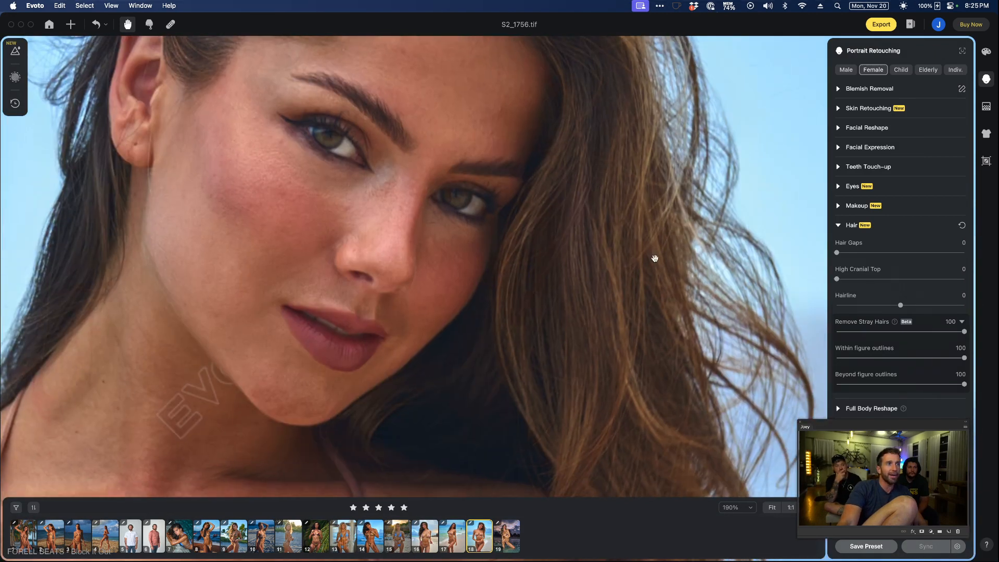
pyautogui.scroll(-5, 577, 256)
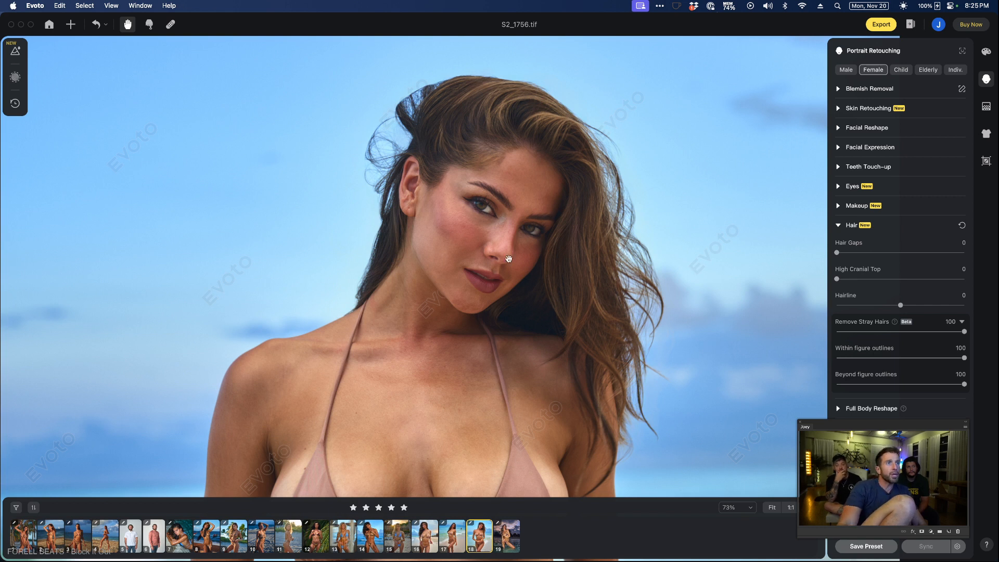
pyautogui.scroll(-3, 508, 258)
pyautogui.scroll(1, 521, 246)
pyautogui.hscroll(2, 558, 254)
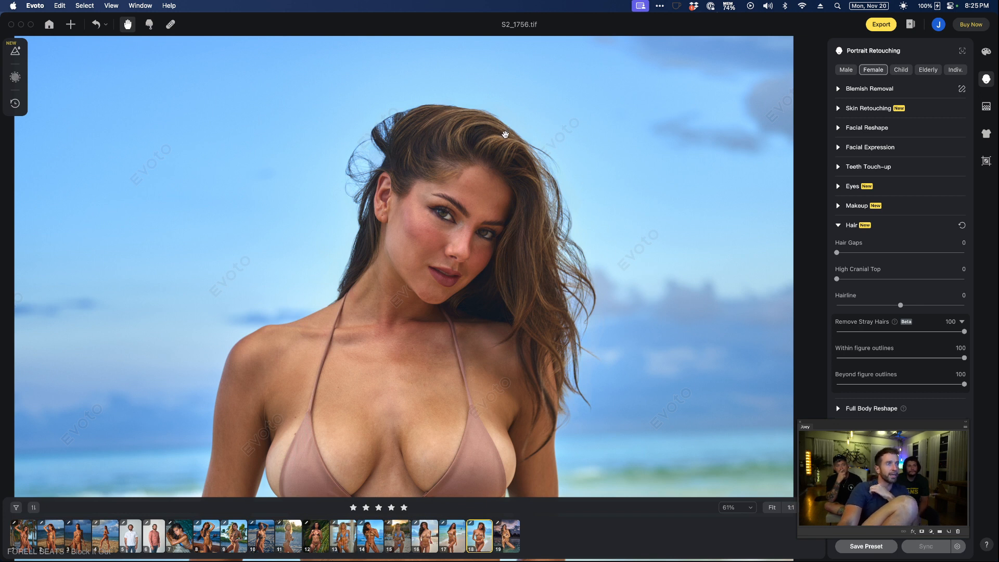
pyautogui.scroll(-2, 448, 332)
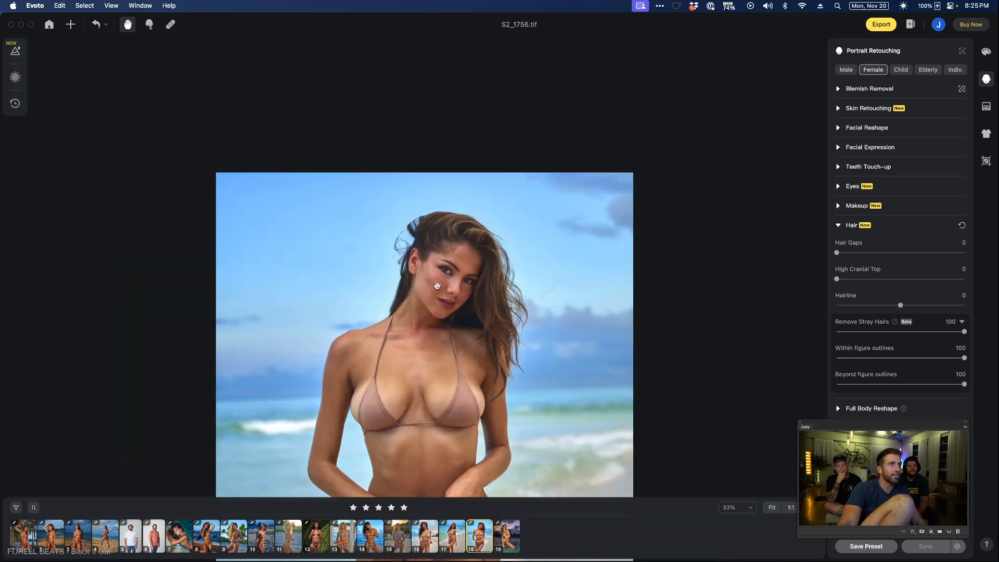
pyautogui.scroll(4, 448, 211)
pyautogui.scroll(3, 448, 211)
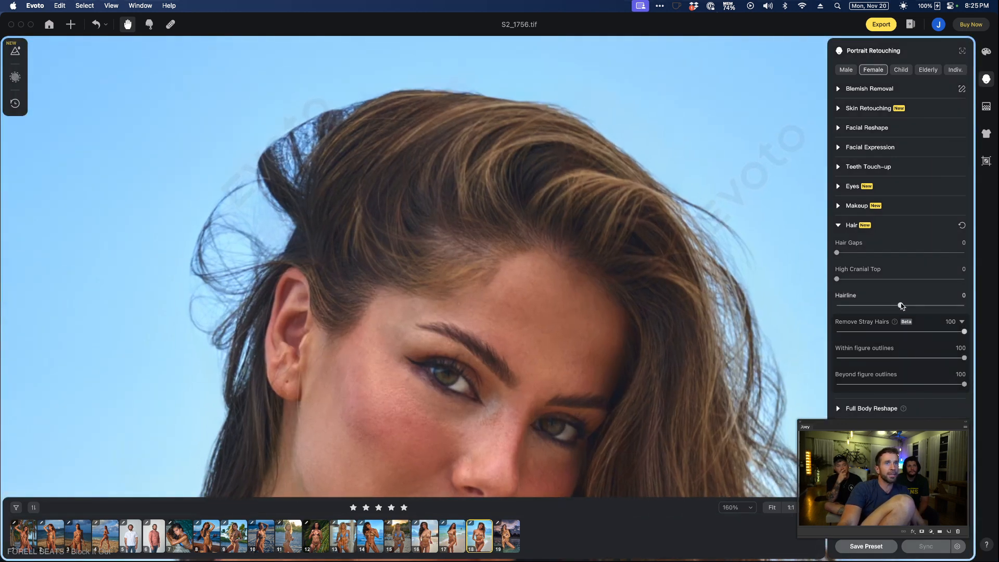
# Try Hair Gaps at 40, raise it to 61 on S2_1756.tif, and check the hair in the wider photo
pyautogui.click(888, 253)
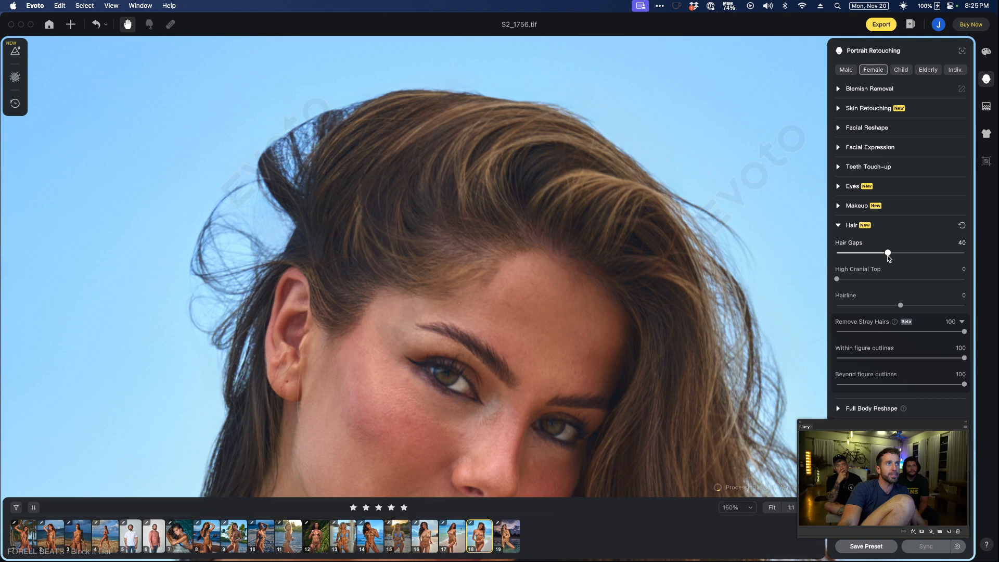
pyautogui.click(914, 253)
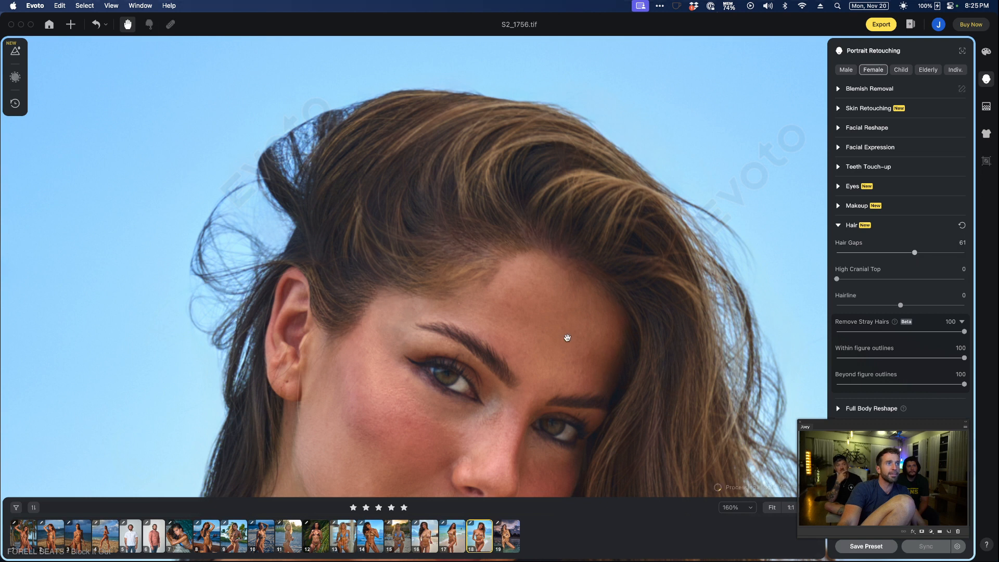
pyautogui.scroll(-10, 587, 366)
pyautogui.scroll(6, 587, 366)
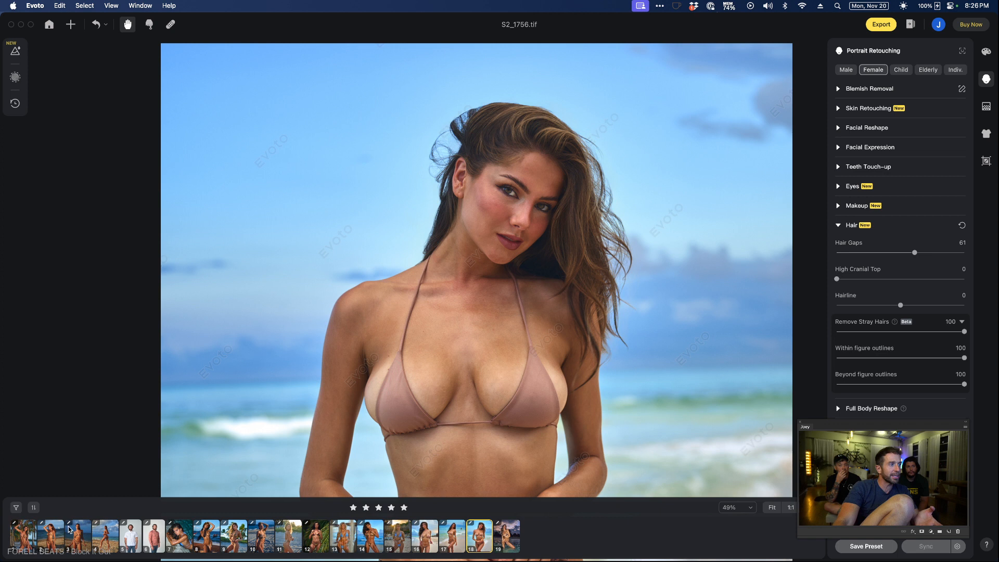
# Open photo S_0703_(2) 1.tif, set Remove Stray Hairs to 99, and inspect the outer edge of the hair
pyautogui.click(32, 532)
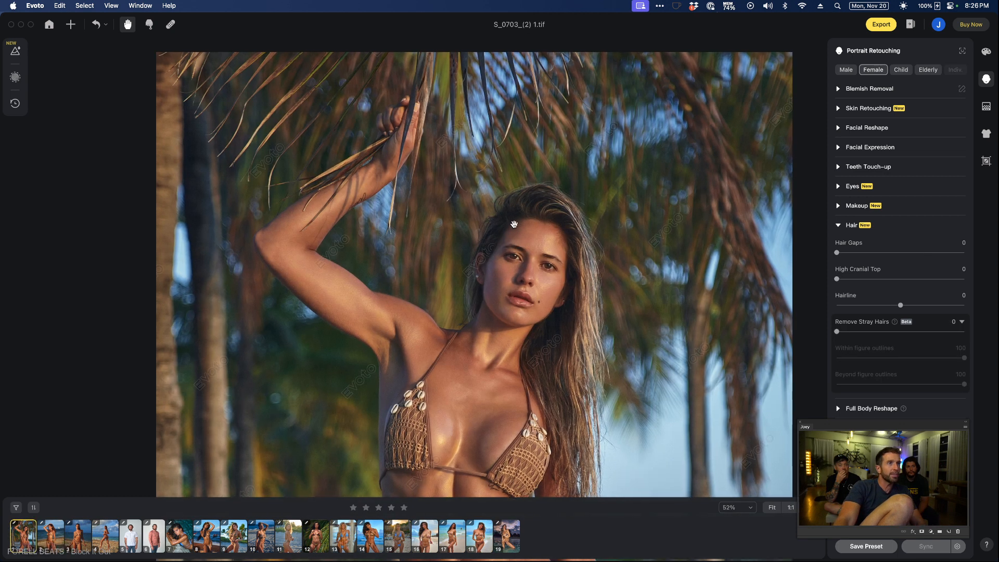
pyautogui.scroll(5, 514, 224)
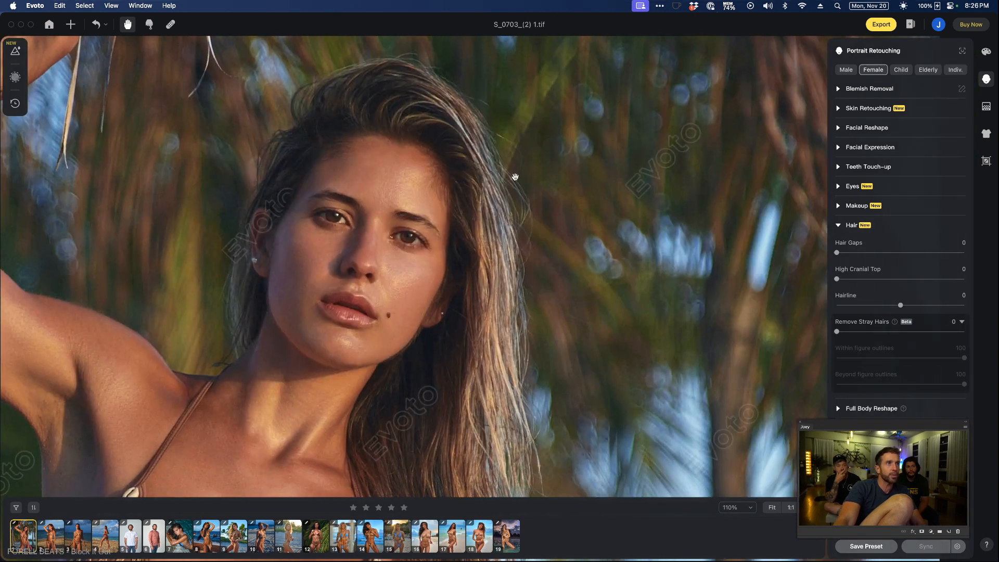
pyautogui.click(963, 333)
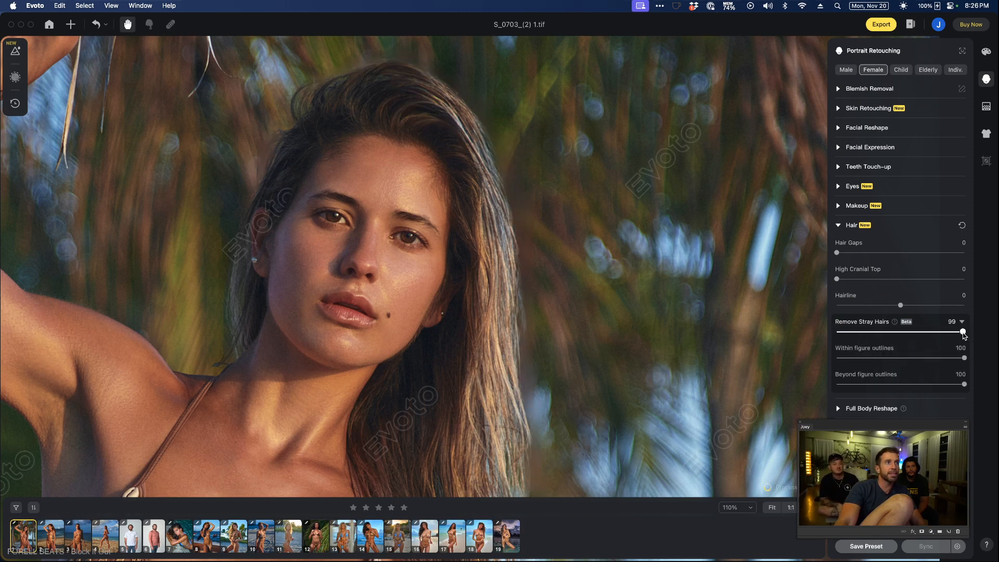
pyautogui.scroll(-5, 541, 300)
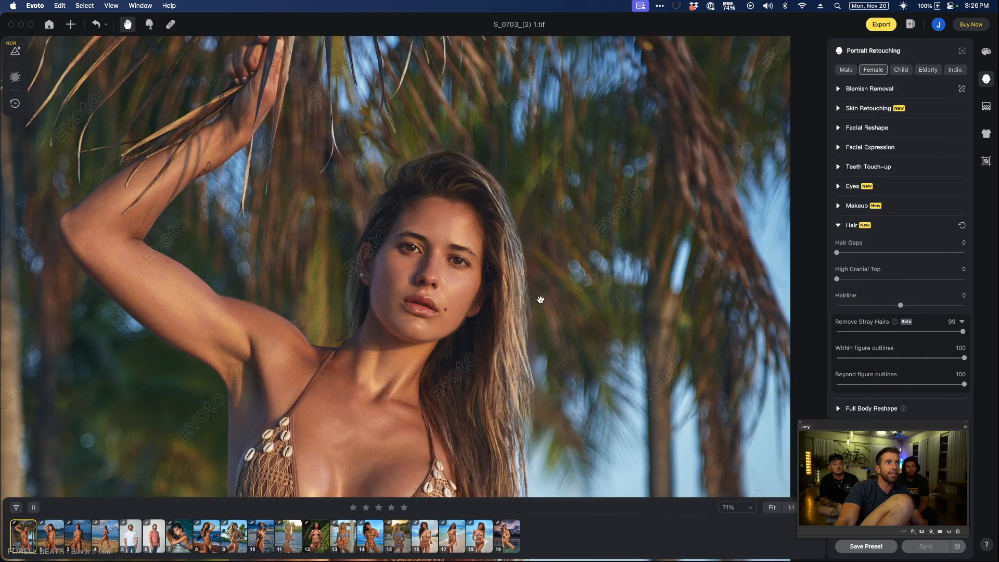
pyautogui.scroll(8, 532, 277)
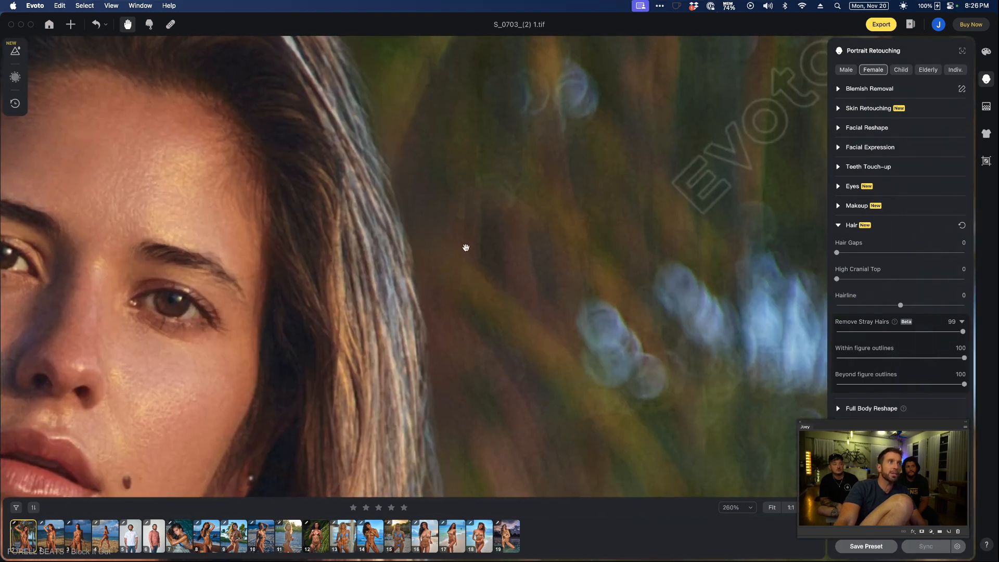
pyautogui.scroll(-8, 399, 189)
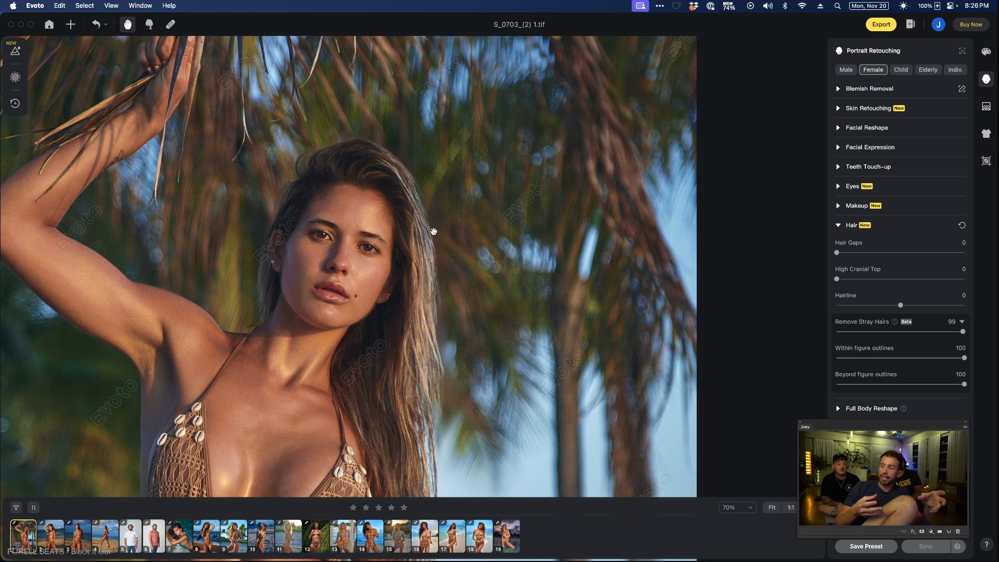
pyautogui.scroll(1, 399, 230)
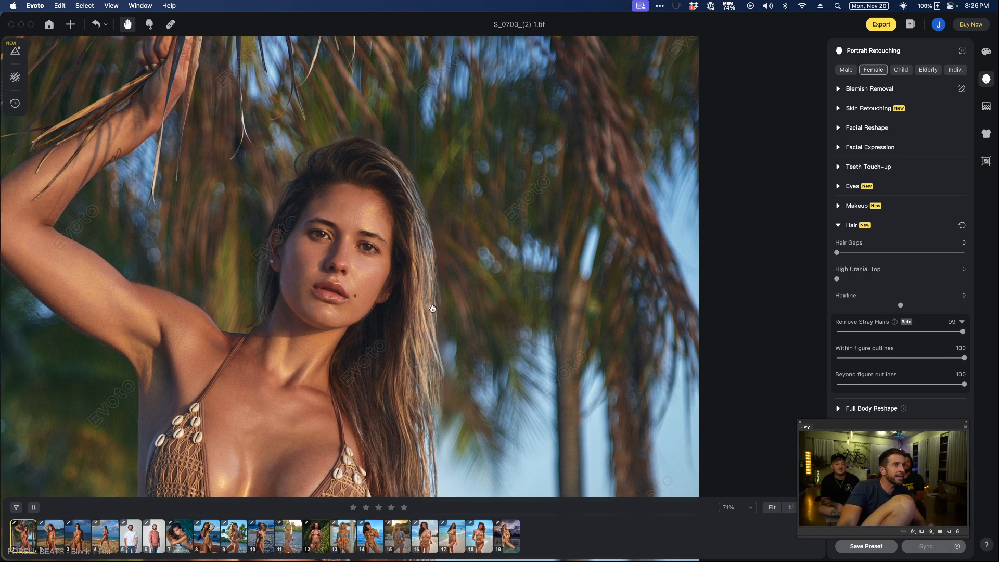
# Try Remove Stray Hairs at 52 and Within figure outlines at 51, setting each back up to 100
pyautogui.moveTo(963, 332); pyautogui.dragTo(903, 335)
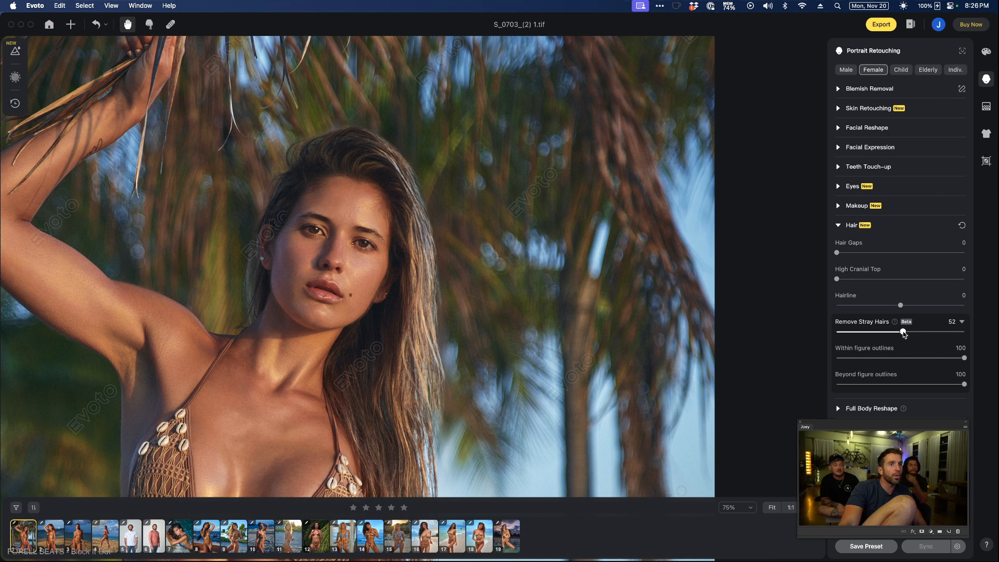
pyautogui.moveTo(961, 333); pyautogui.dragTo(965, 333)
pyautogui.click(902, 359)
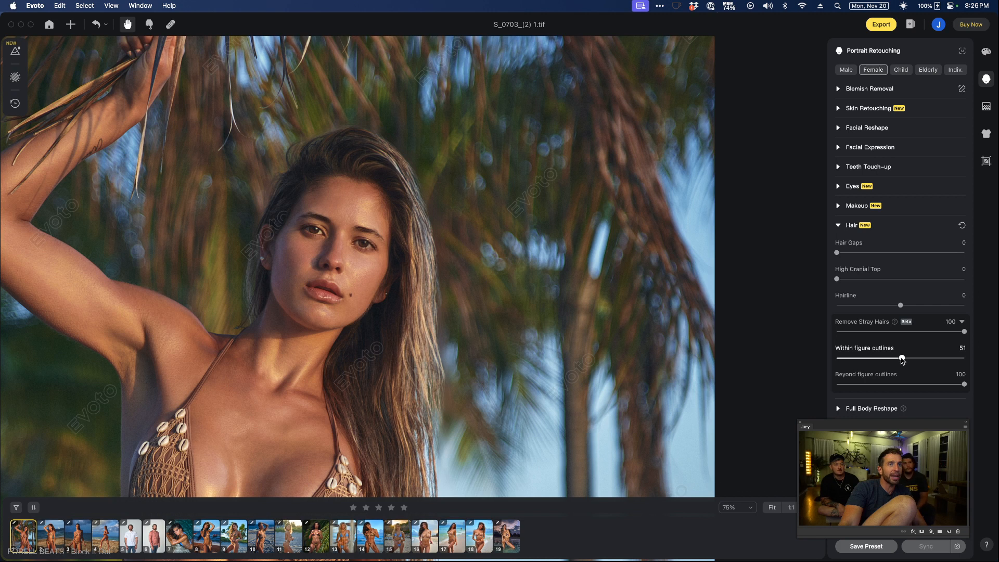
pyautogui.moveTo(965, 363); pyautogui.dragTo(966, 362)
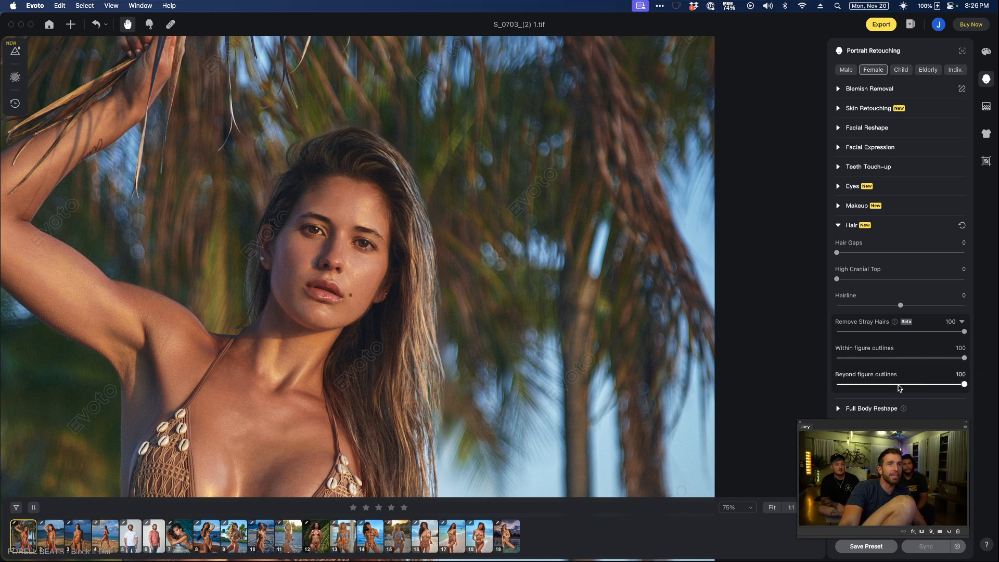
# Set Beyond figure outlines to 36, try Within figure outlines at 4, and raise it to 99
pyautogui.moveTo(898, 386); pyautogui.dragTo(882, 386)
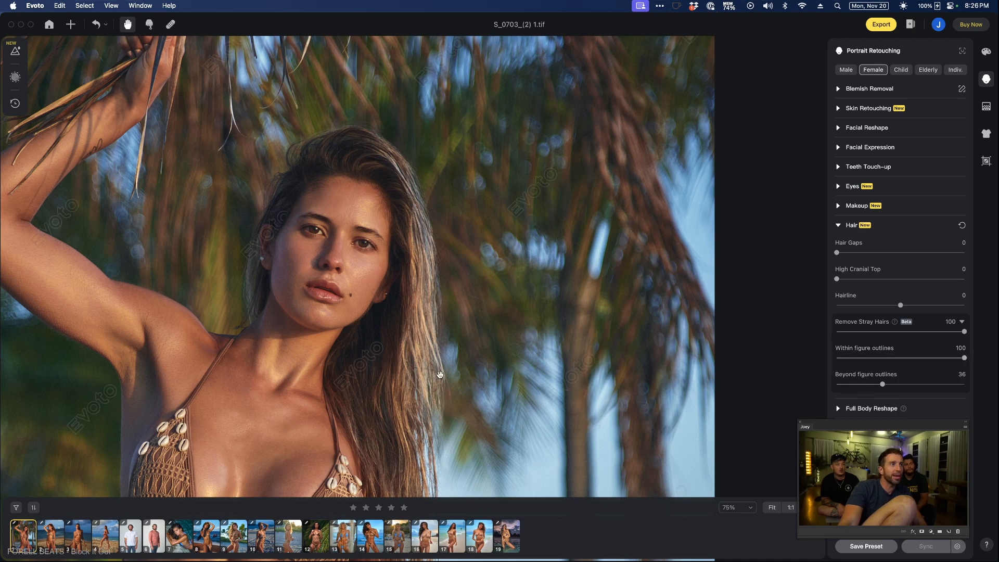
pyautogui.click(833, 358)
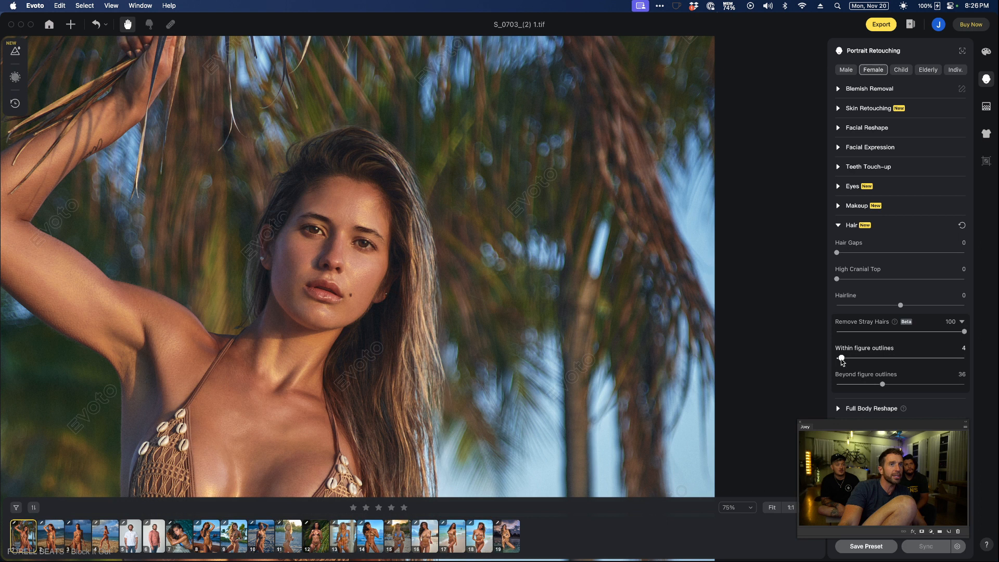
pyautogui.click(963, 358)
# Examine the long strands over the shoulder, the hair beside the face and the crown in S_0703_(2) 1.tif, up close and zoomed out
pyautogui.scroll(10, 297, 356)
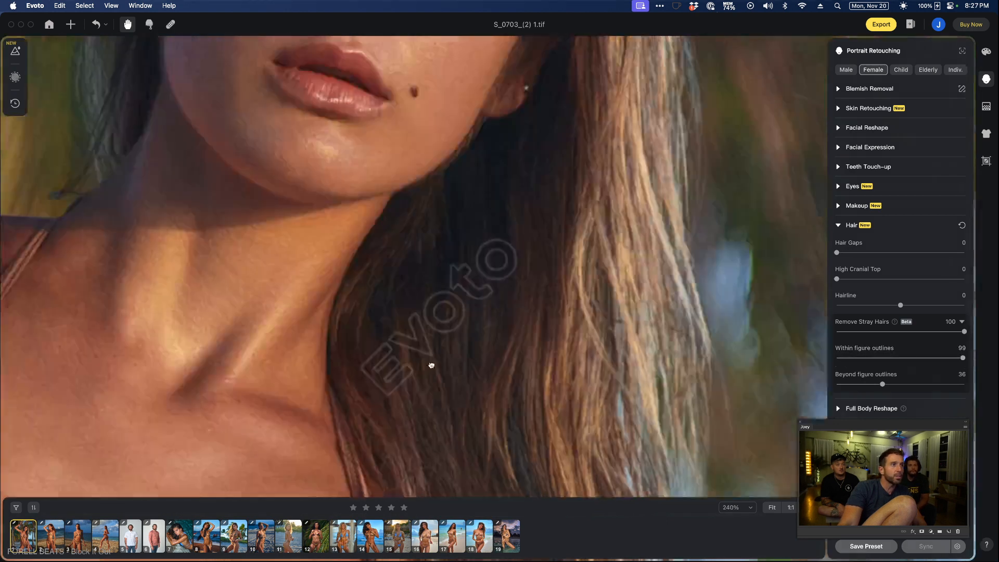
pyautogui.moveTo(432, 363); pyautogui.dragTo(433, 299)
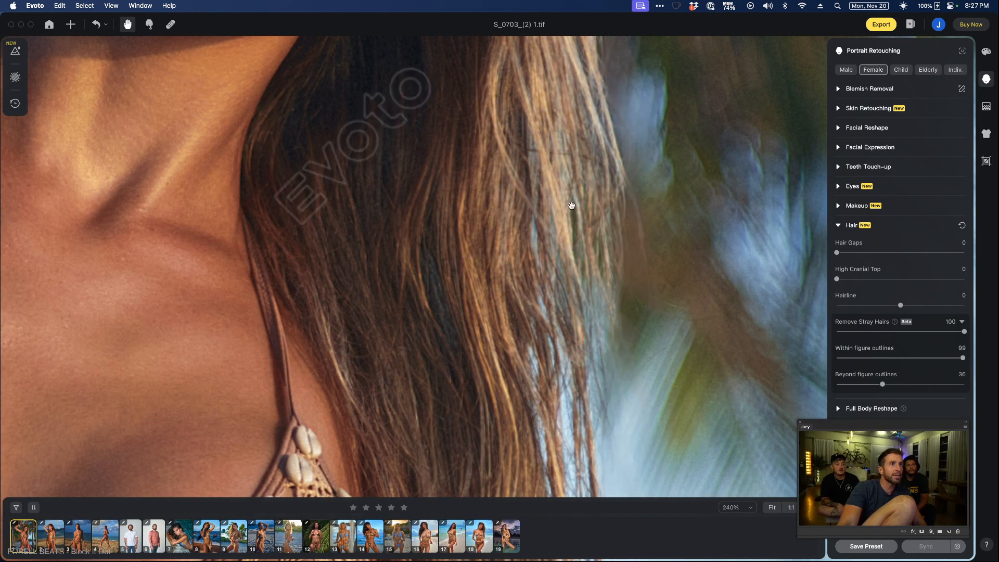
pyautogui.moveTo(582, 175); pyautogui.dragTo(580, 412)
pyautogui.moveTo(556, 227); pyautogui.dragTo(564, 399)
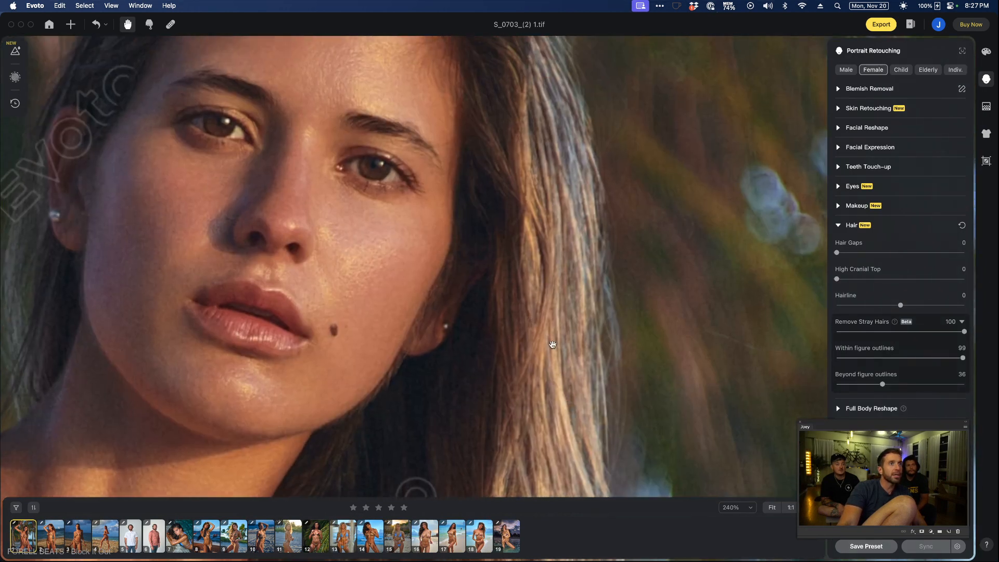
pyautogui.scroll(-5, 535, 308)
pyautogui.moveTo(415, 188); pyautogui.dragTo(442, 280)
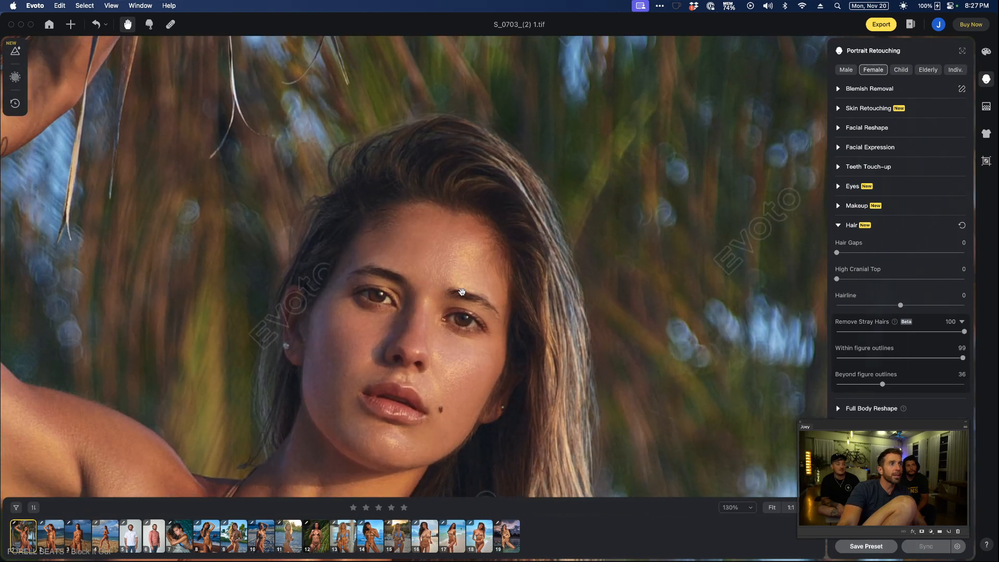
pyautogui.scroll(-3, 462, 292)
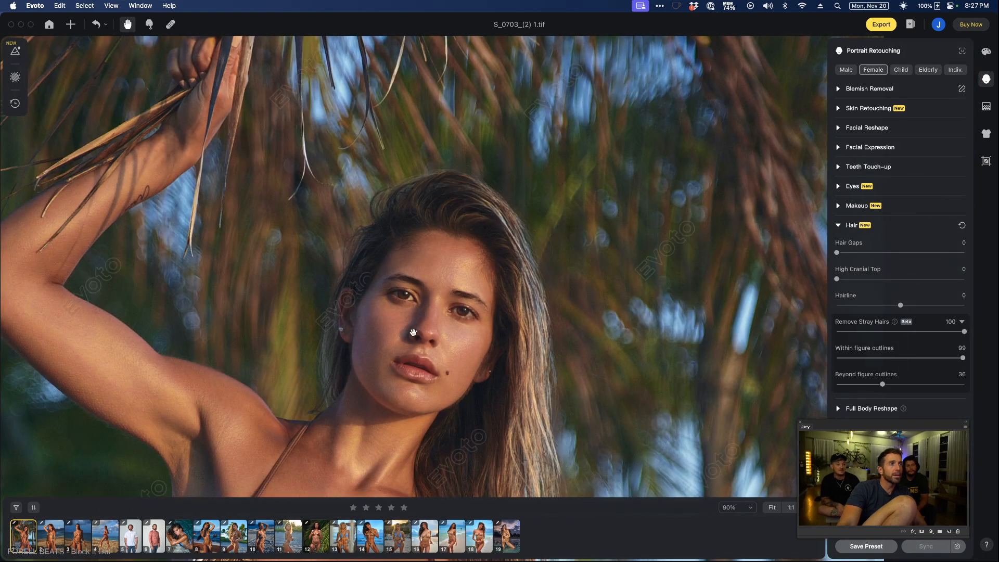
pyautogui.scroll(-2, 495, 354)
pyautogui.moveTo(495, 353); pyautogui.dragTo(496, 278)
pyautogui.scroll(-2, 497, 278)
pyautogui.scroll(-2, 500, 337)
pyautogui.moveTo(499, 337); pyautogui.dragTo(490, 297)
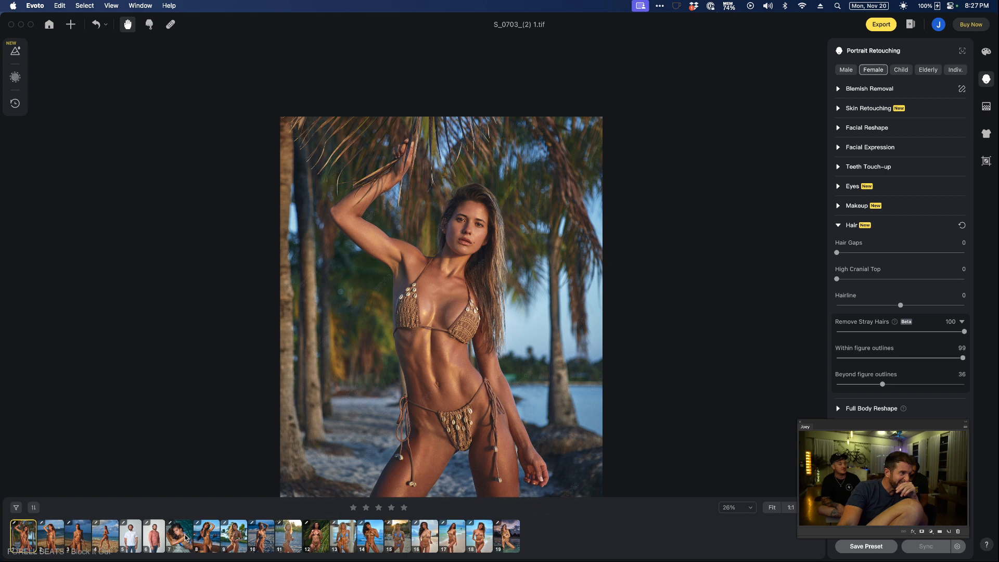
# Open photo A_0043_(2) 1.tif and examine the windblown hair behind the arm and the strands crossing the torso
pyautogui.click(205, 536)
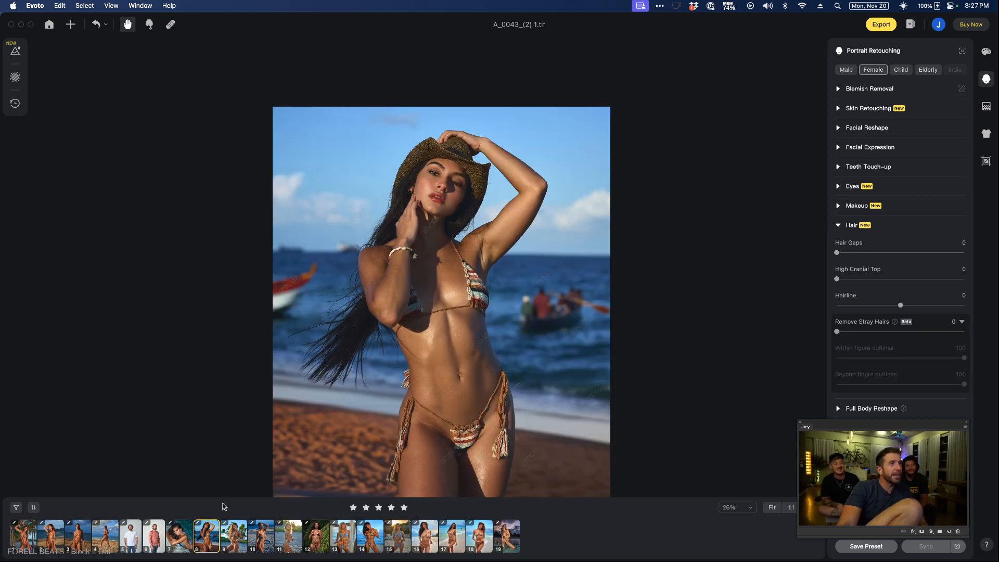
pyautogui.scroll(5, 381, 277)
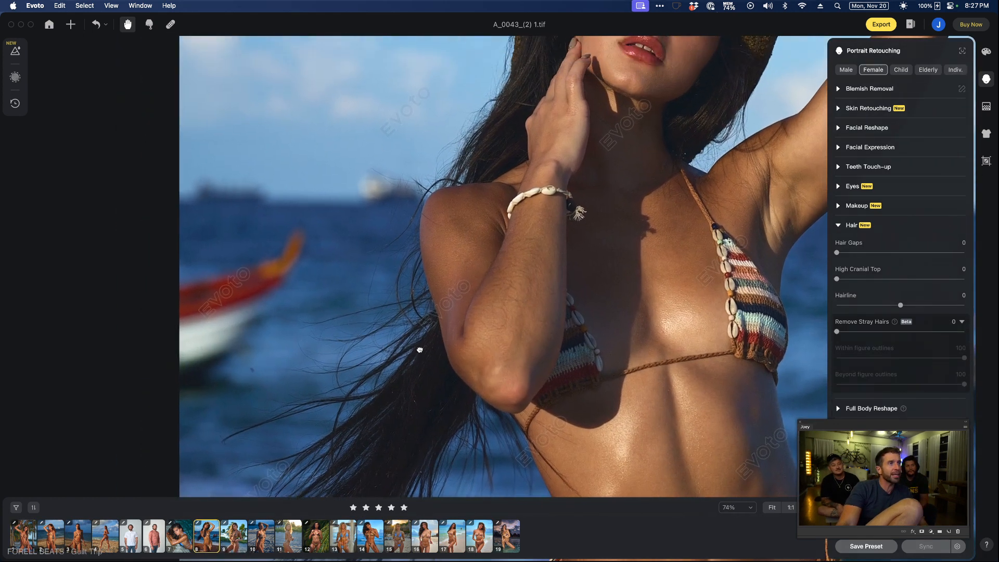
pyautogui.moveTo(420, 350); pyautogui.dragTo(417, 315)
pyautogui.scroll(-3, 417, 315)
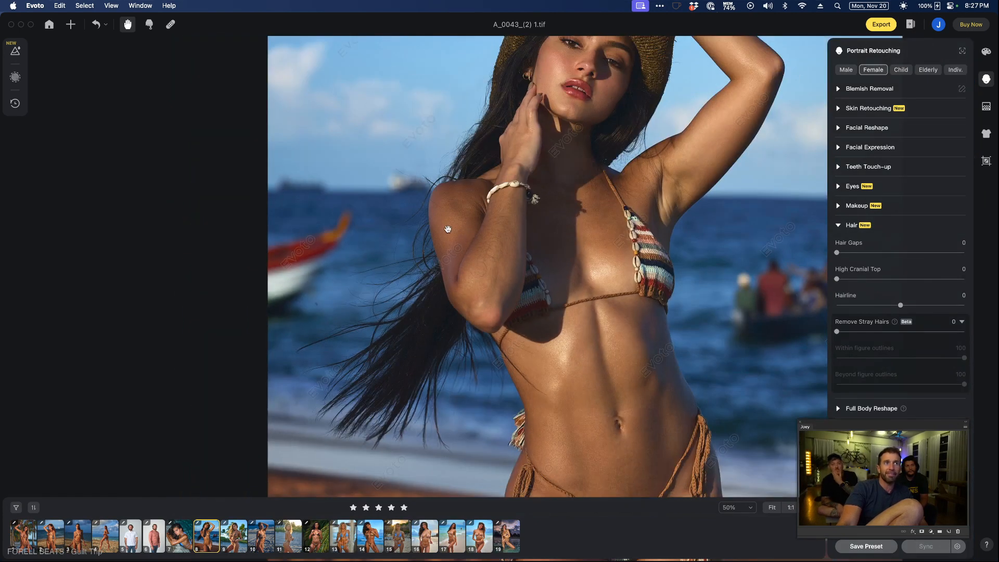
pyautogui.moveTo(723, 200); pyautogui.dragTo(704, 266)
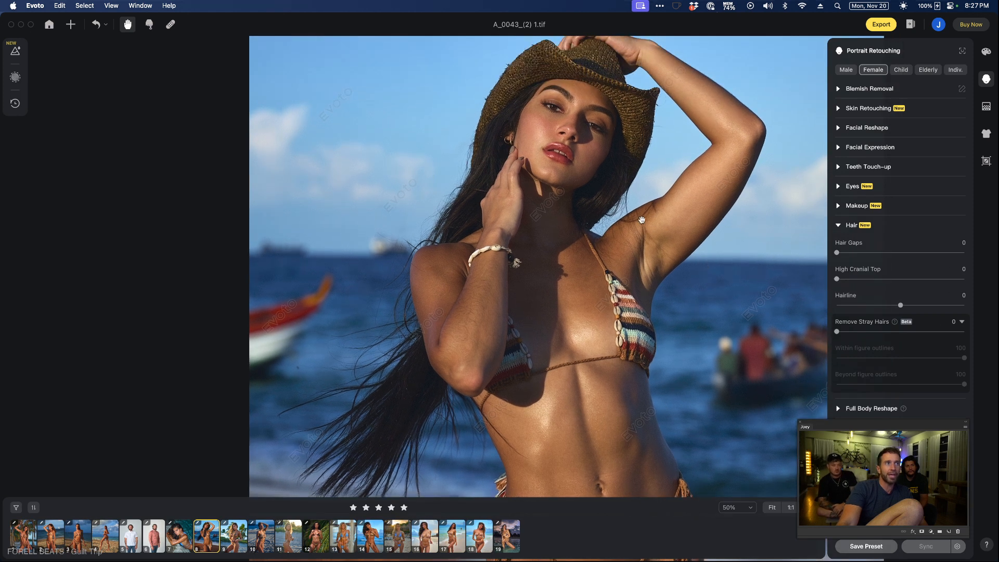
pyautogui.scroll(-5, 624, 203)
pyautogui.scroll(-5, 493, 238)
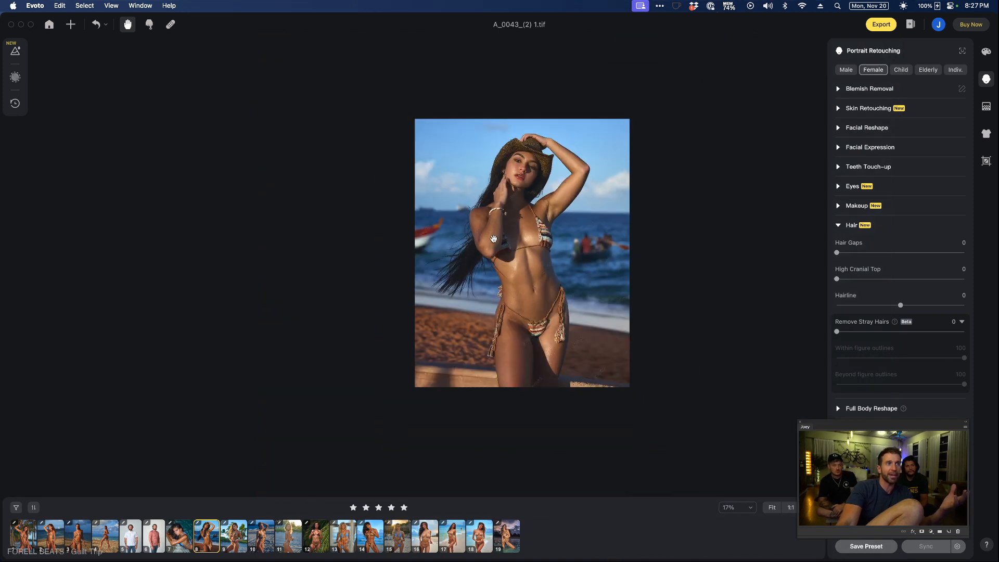
pyautogui.scroll(4, 493, 238)
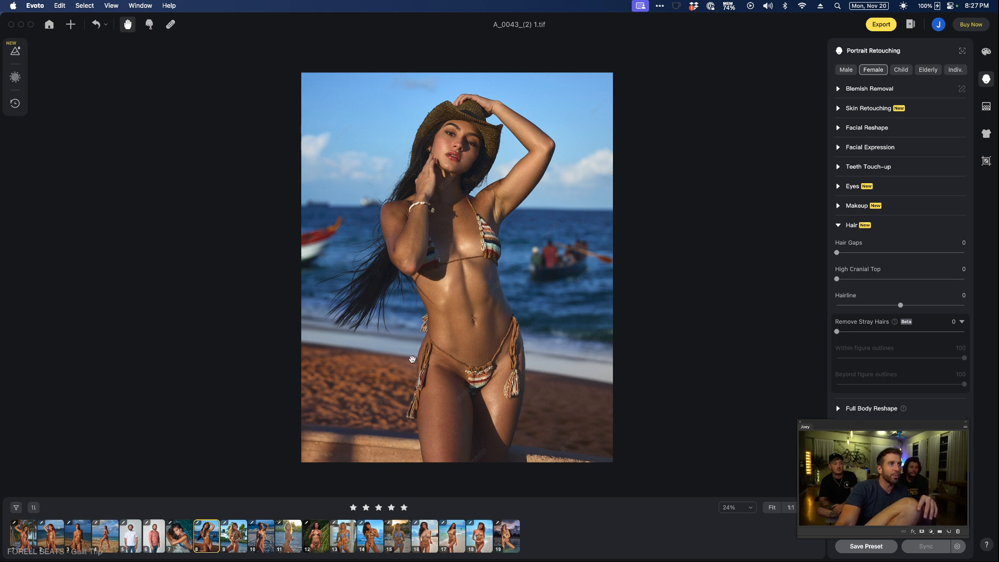
pyautogui.scroll(5, 400, 351)
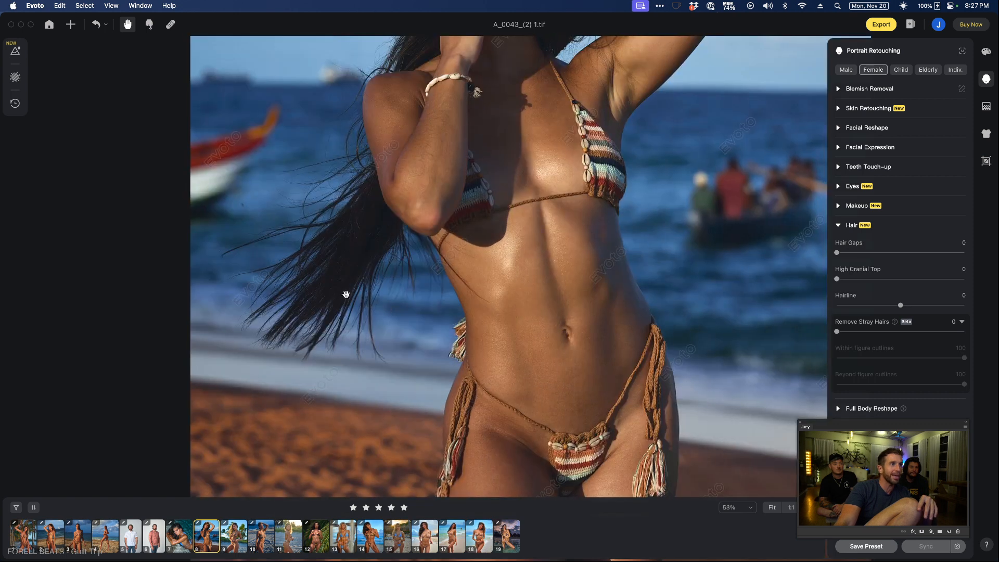
pyautogui.scroll(6, 394, 265)
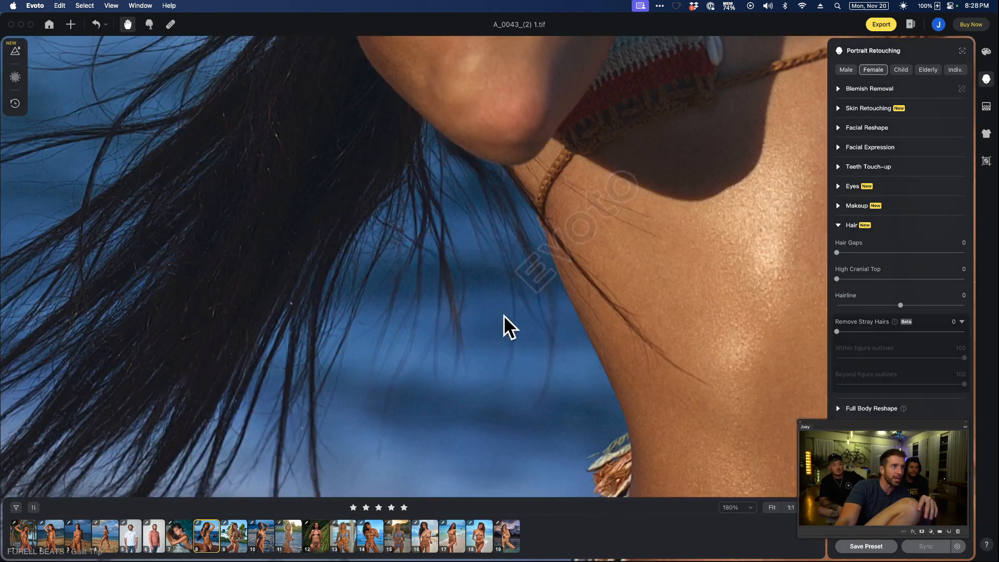
pyautogui.scroll(-10, 476, 335)
pyautogui.scroll(5, 473, 334)
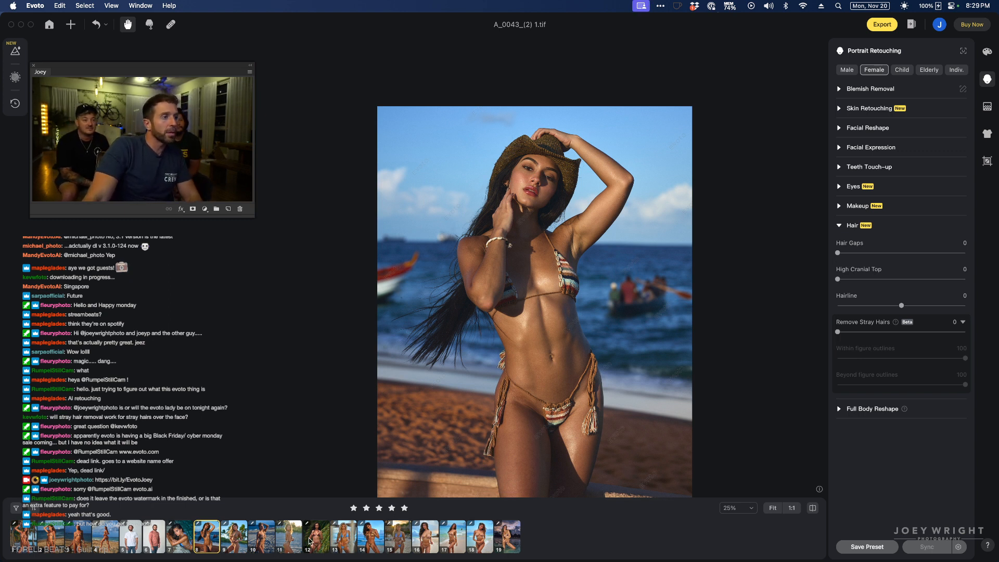
# Return to photo A_0043_(2) 1.tif, set Remove Stray Hairs to 100, and bring the long hair into closer view
pyautogui.click(237, 538)
pyautogui.click(210, 541)
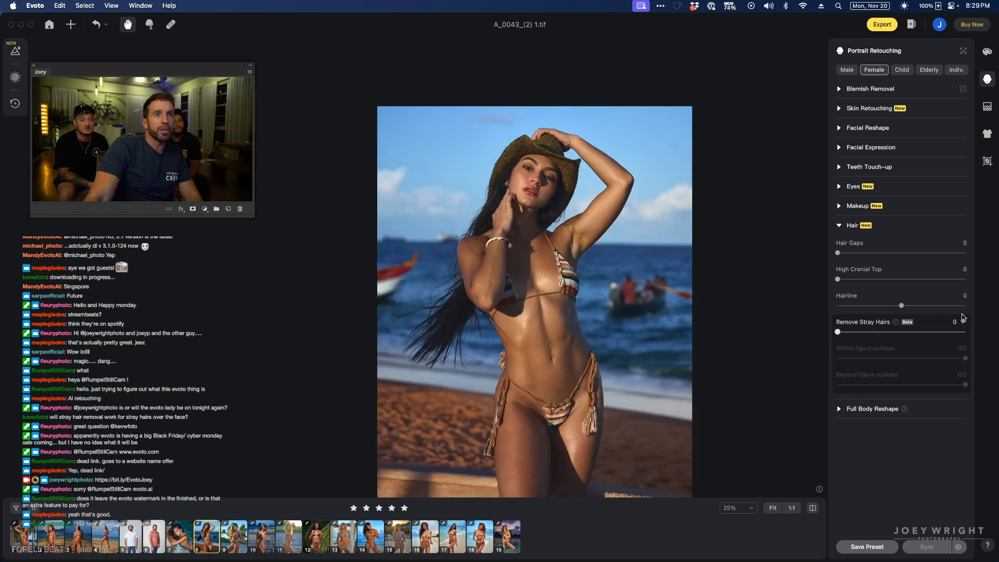
pyautogui.click(963, 332)
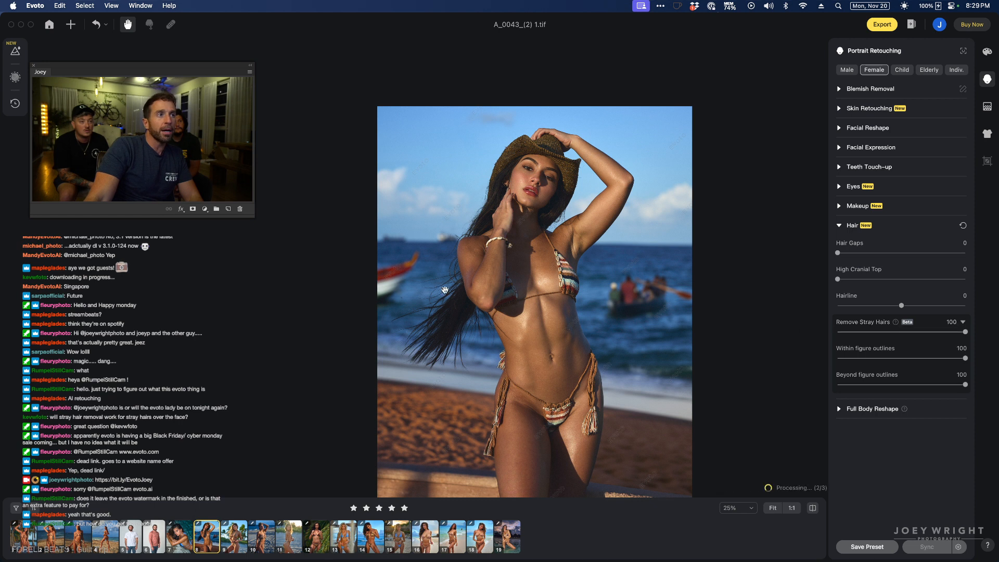
pyautogui.scroll(10, 446, 251)
pyautogui.scroll(-6, 444, 253)
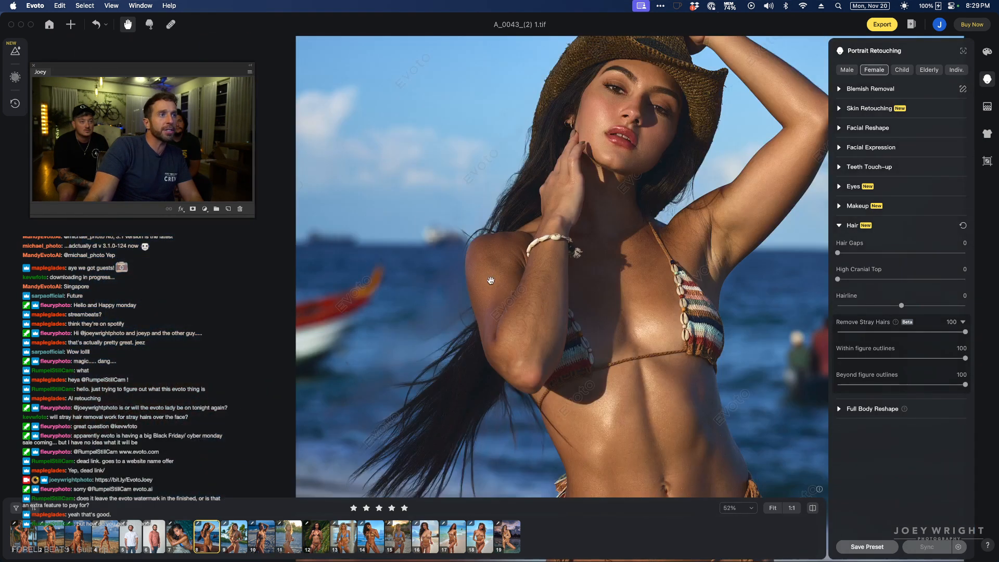
pyautogui.scroll(-2, 488, 342)
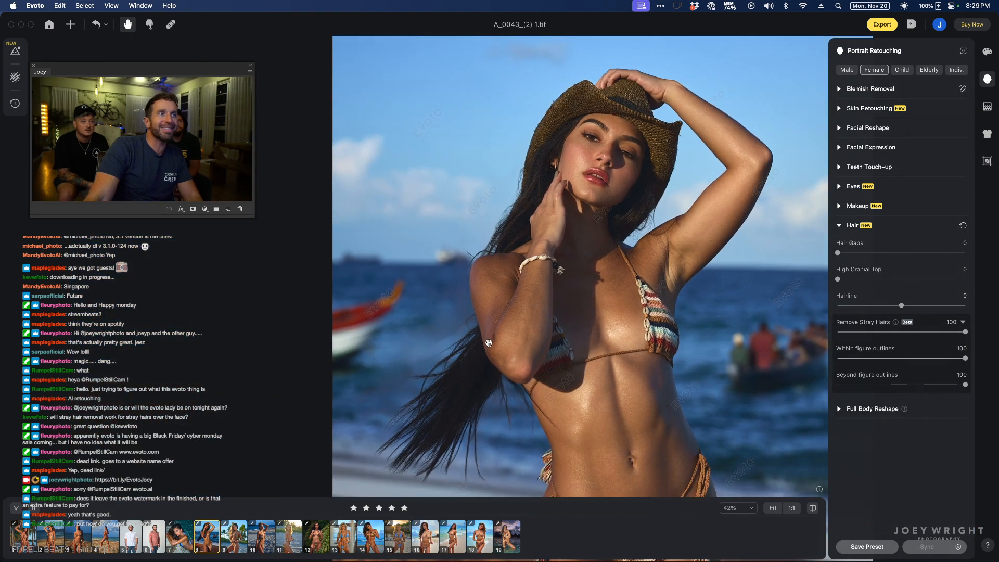
# Compare the windblown hair around the arm and shoulder before and after the stray hair removal
pyautogui.click(454, 328)
pyautogui.click(454, 330)
pyautogui.click(454, 330)
pyautogui.click(477, 269)
pyautogui.click(477, 271)
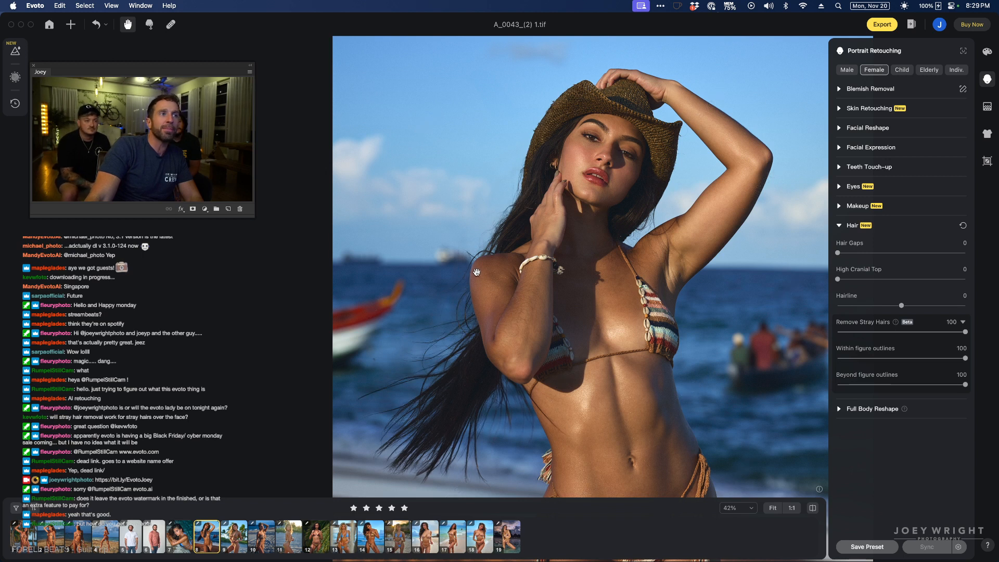
# Check the stray hair removal along the long strands and behind the hand in A_0043_(2) 1.tif against the original
pyautogui.click(514, 232)
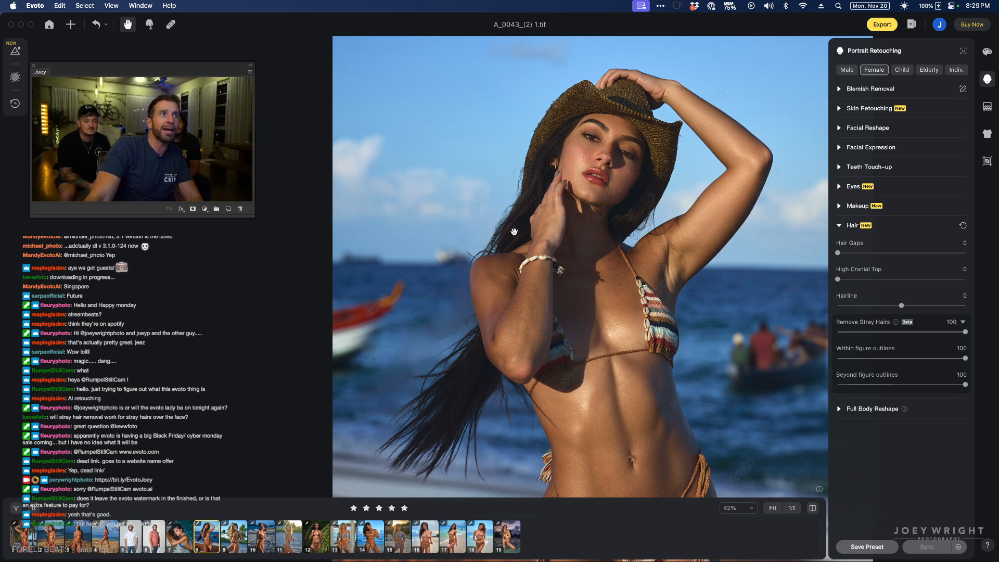
pyautogui.click(514, 232)
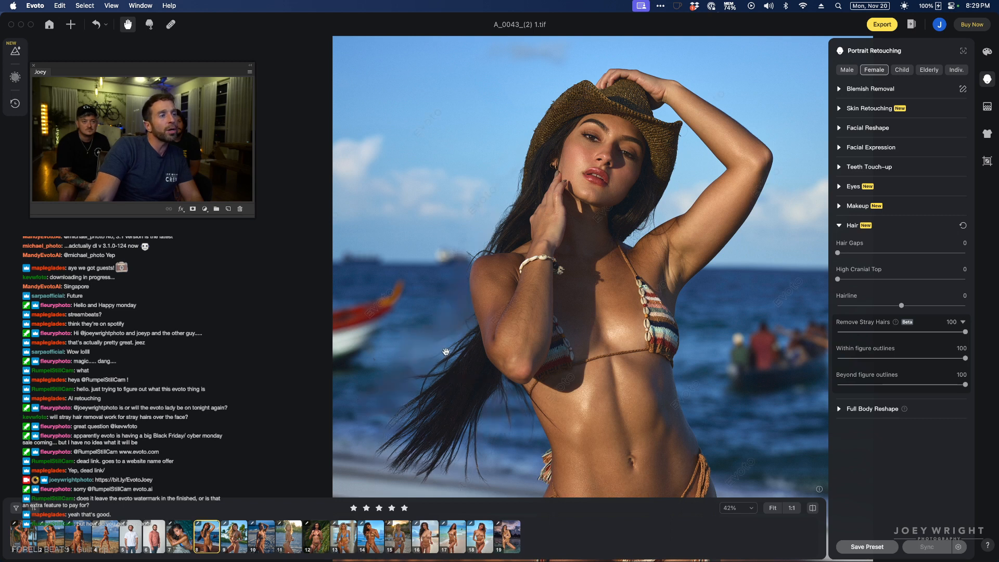
pyautogui.click(464, 314)
pyautogui.click(480, 342)
pyautogui.click(481, 344)
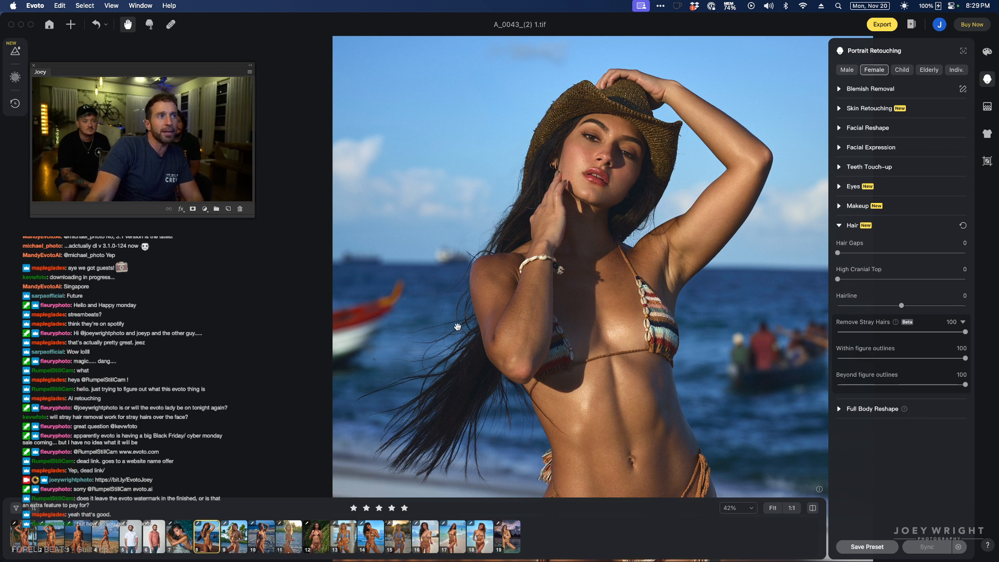
pyautogui.click(503, 235)
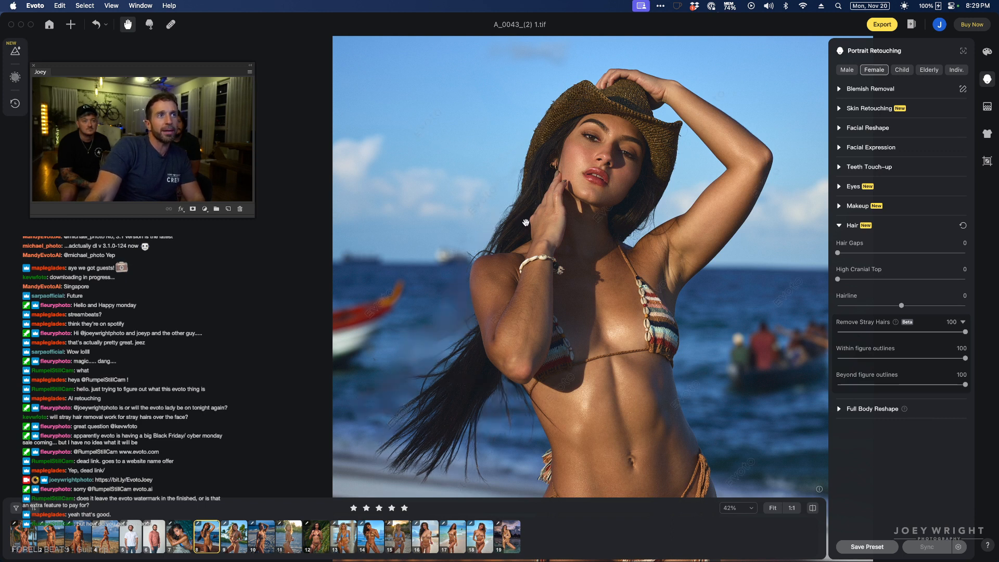
pyautogui.scroll(-1, 538, 262)
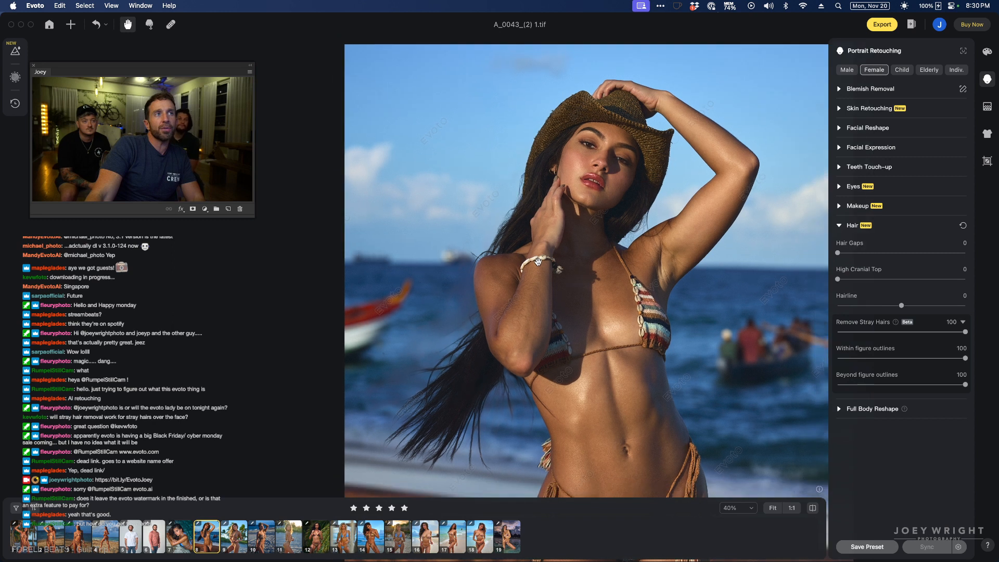
pyautogui.scroll(-1, 538, 261)
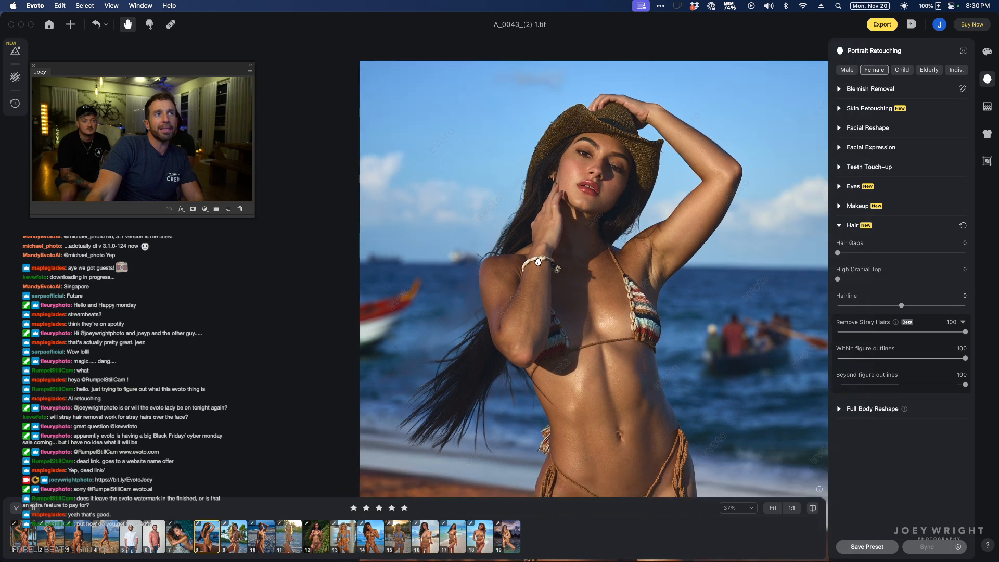
# Try the Blemish Removal eraser on the windblown strands beside the elbow
pyautogui.click(963, 91)
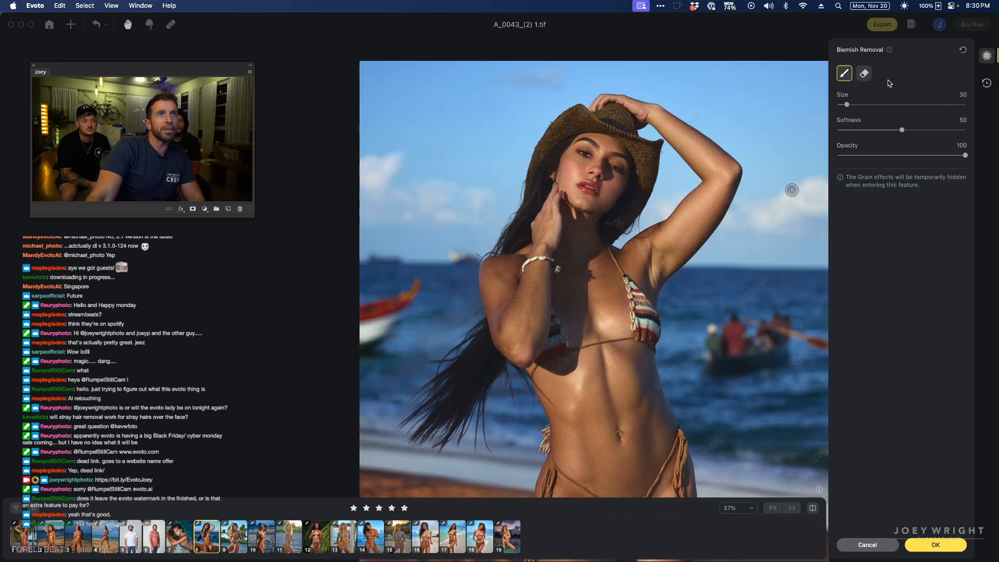
pyautogui.click(863, 75)
pyautogui.moveTo(420, 361)
pyautogui.mouseDown()
pyautogui.moveTo(468, 309)
pyautogui.moveTo(427, 359)
pyautogui.moveTo(474, 329)
pyautogui.mouseUp()
pyautogui.press('Return')
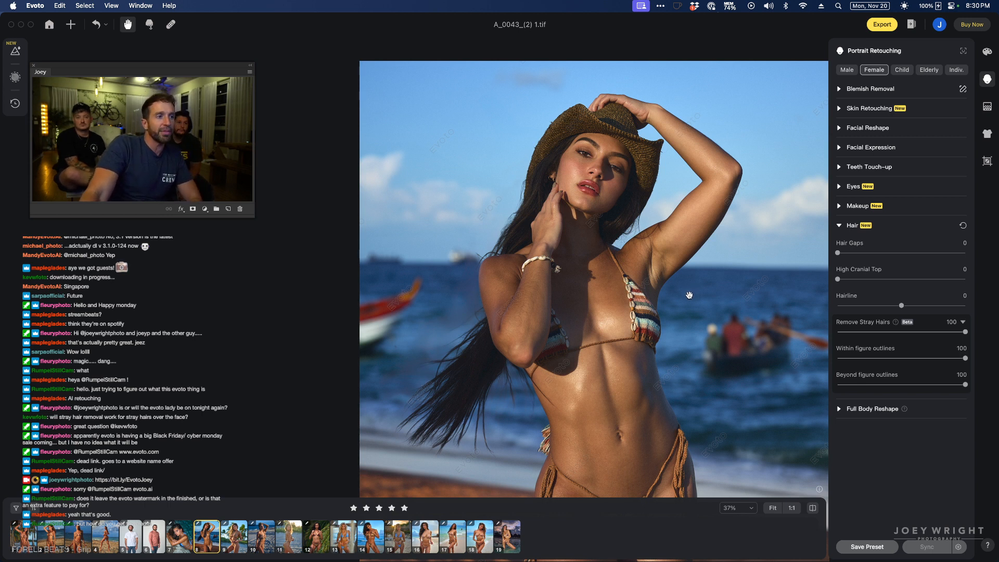
# Reset Remove Stray Hairs to 0 for the cowboy hat portrait
pyautogui.moveTo(625, 351); pyautogui.dragTo(571, 328)
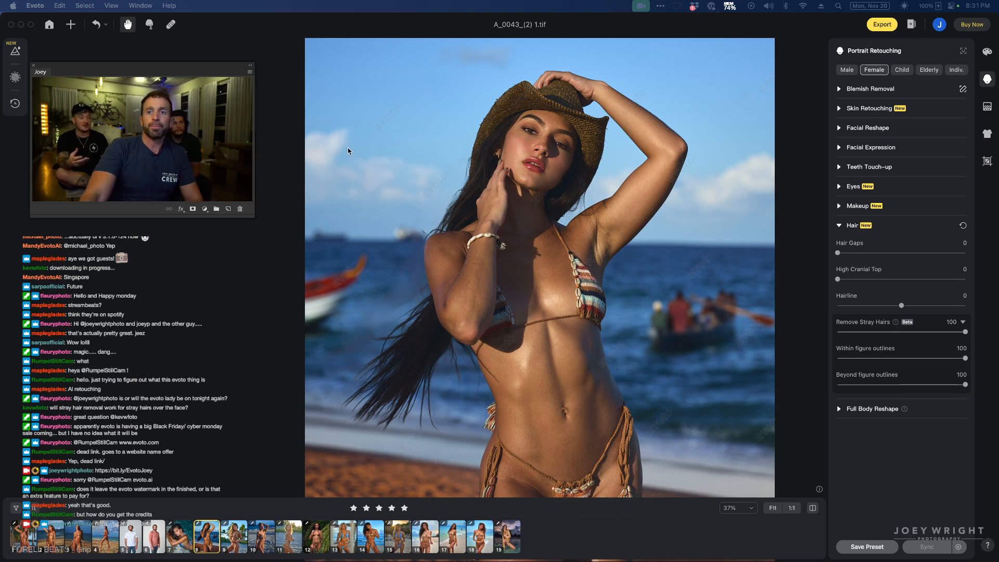
pyautogui.moveTo(448, 346); pyautogui.dragTo(472, 321)
pyautogui.moveTo(965, 332); pyautogui.dragTo(837, 332)
pyautogui.moveTo(574, 314); pyautogui.dragTo(521, 319)
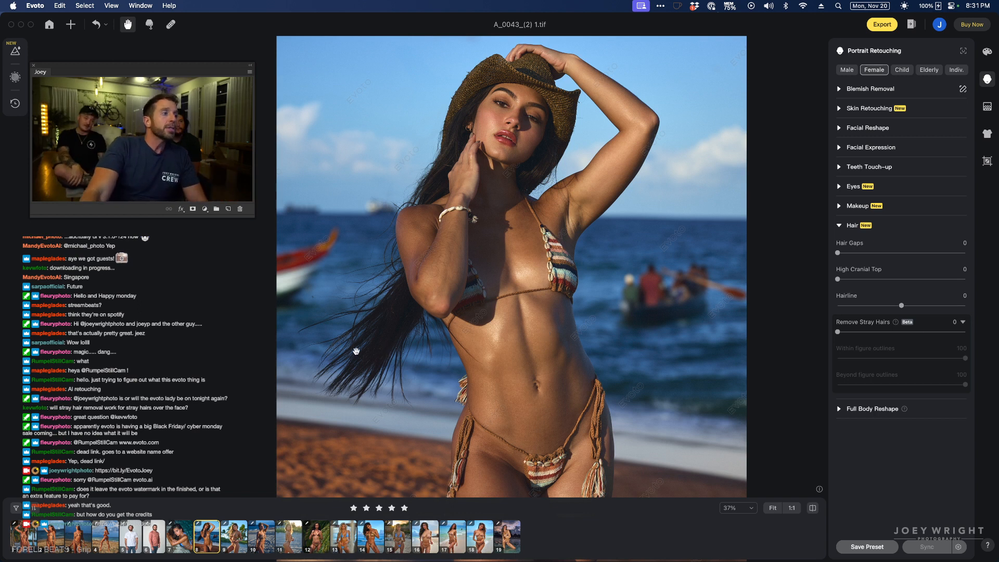
# Open photo J_0006_(2) 1.tif and set Remove Stray Hairs to 100
pyautogui.click(239, 539)
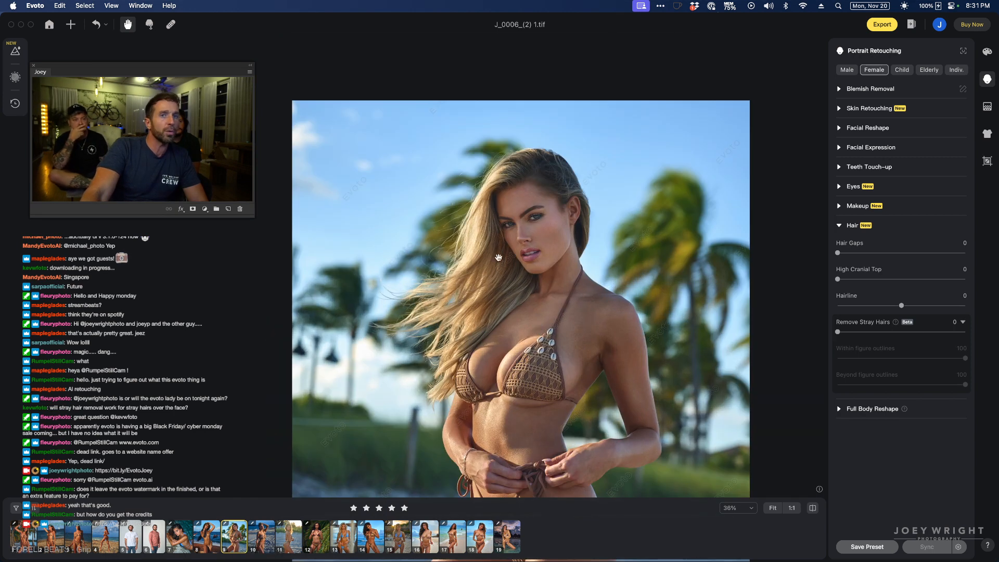
pyautogui.scroll(5, 499, 257)
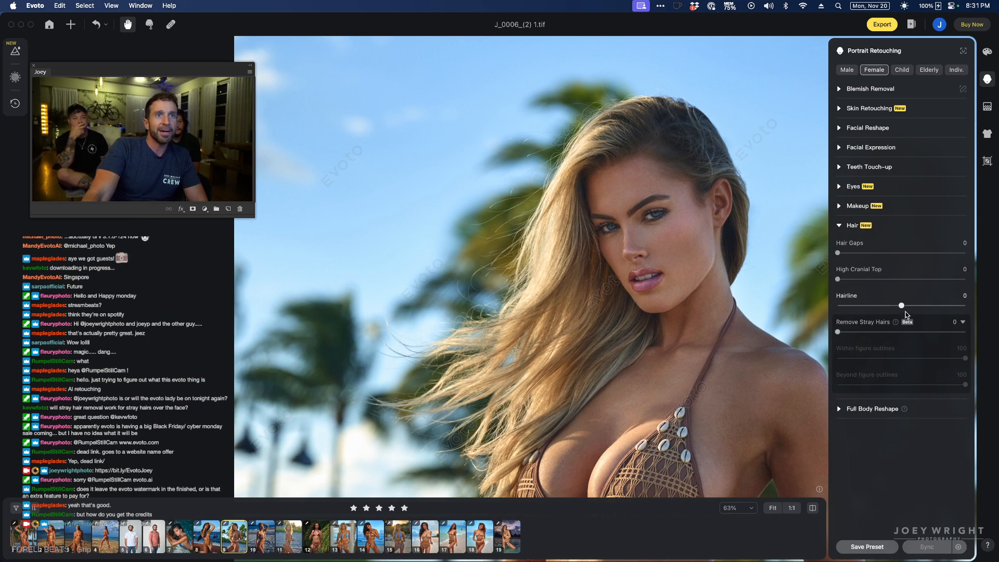
pyautogui.click(966, 332)
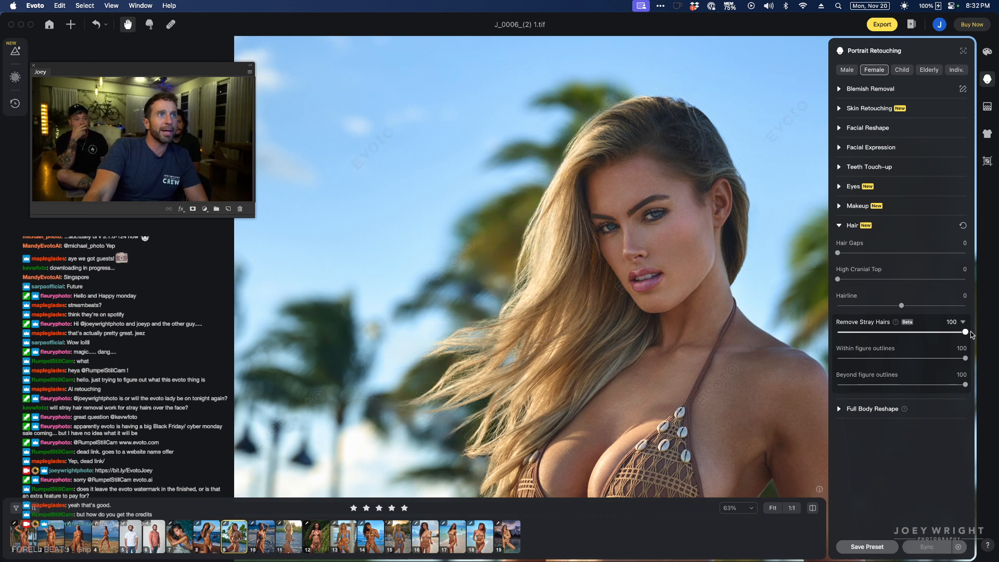
# Compare the long blonde hair before and after the removal, examining the windblown ends, the hair above the ear and the whole portrait
pyautogui.click(671, 298)
pyautogui.click(671, 299)
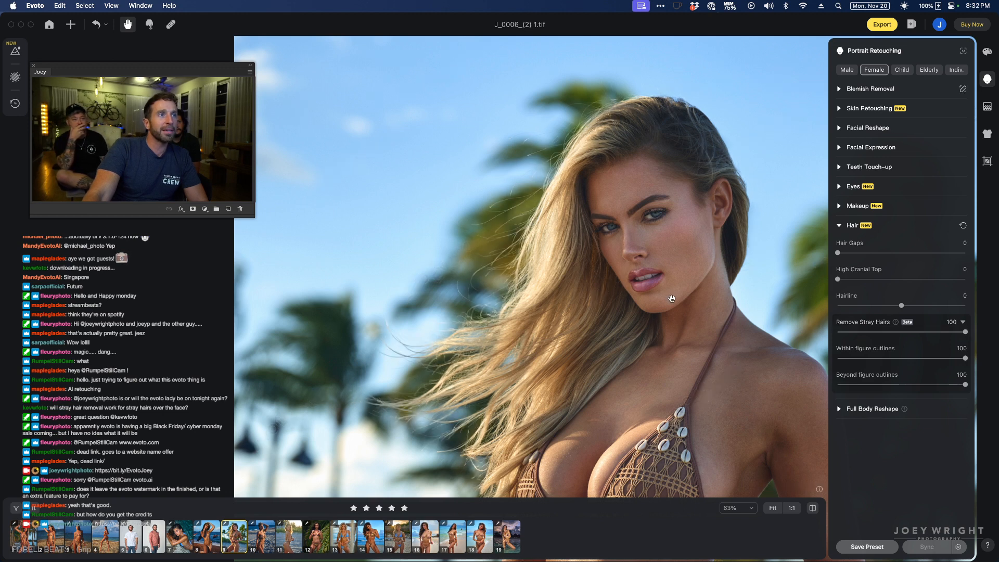
pyautogui.scroll(5, 488, 403)
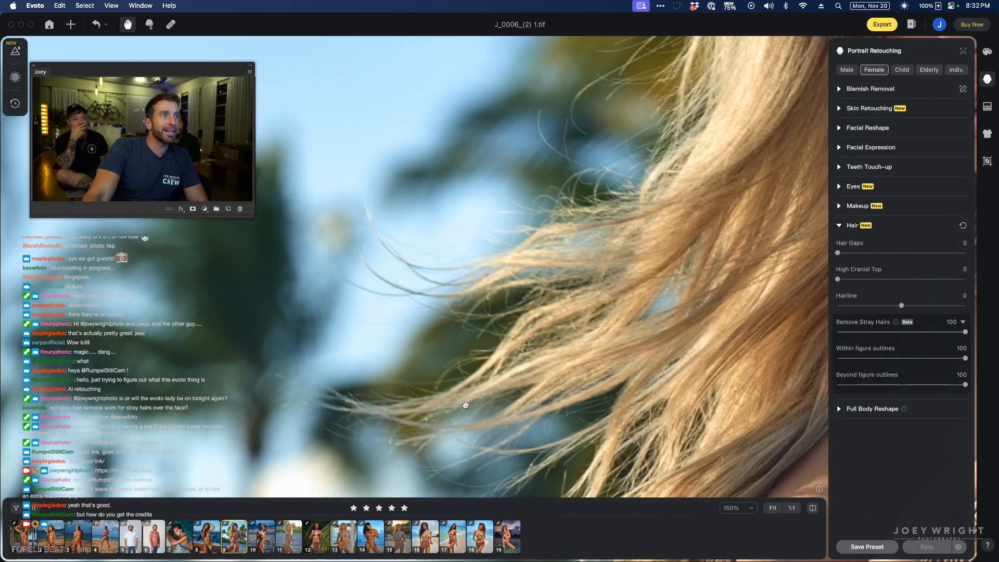
pyautogui.scroll(-4, 501, 384)
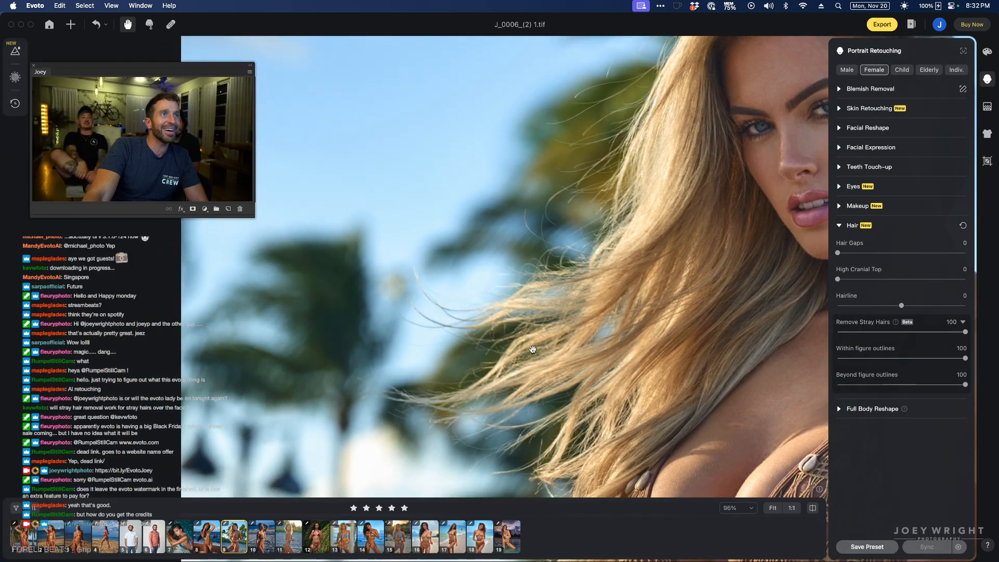
pyautogui.hscroll(5, 595, 352)
pyautogui.scroll(5, 640, 202)
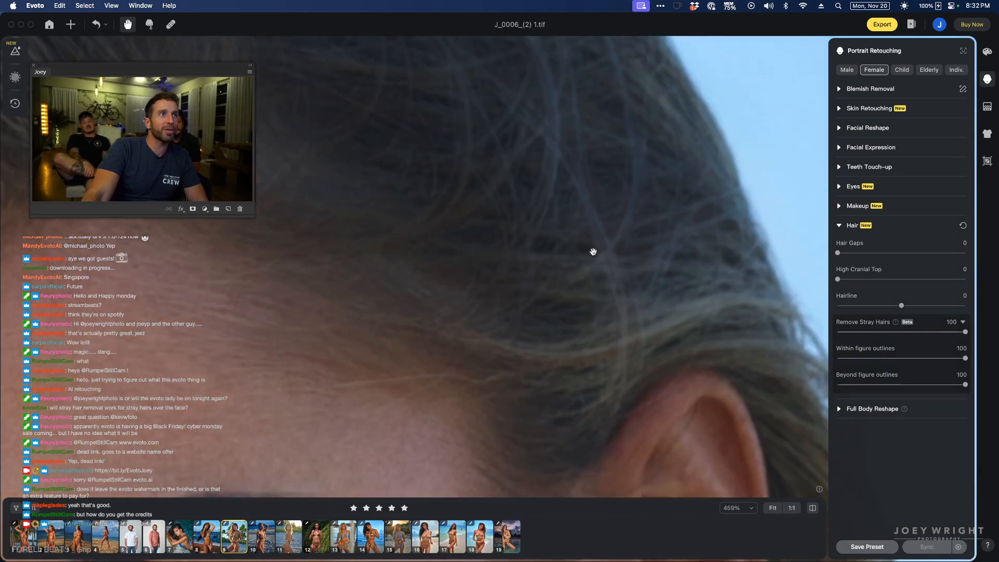
pyautogui.scroll(-3, 592, 252)
pyautogui.scroll(-4, 593, 251)
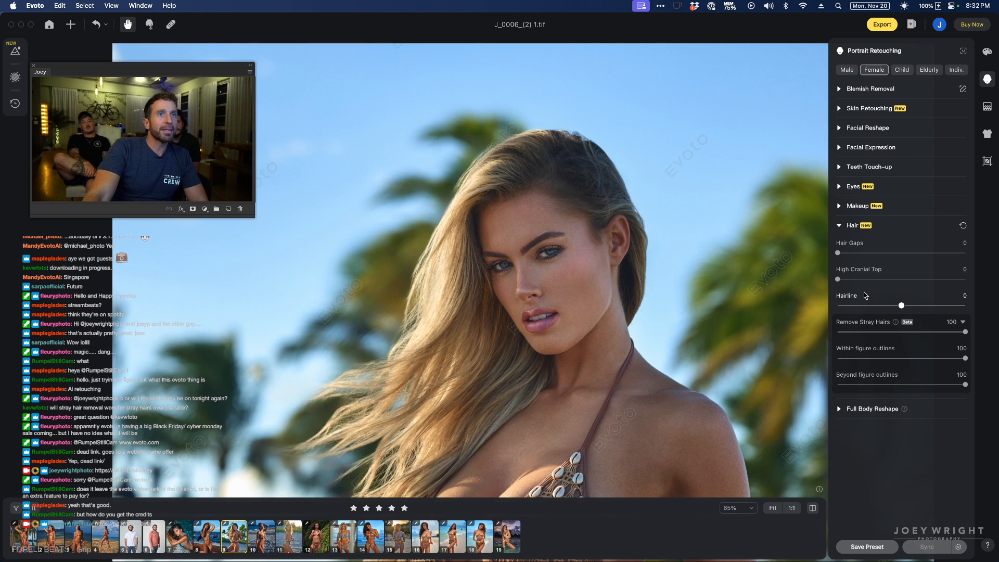
pyautogui.moveTo(838, 280)
pyautogui.mouseDown()
pyautogui.moveTo(878, 280)
pyautogui.moveTo(837, 280)
pyautogui.mouseUp()
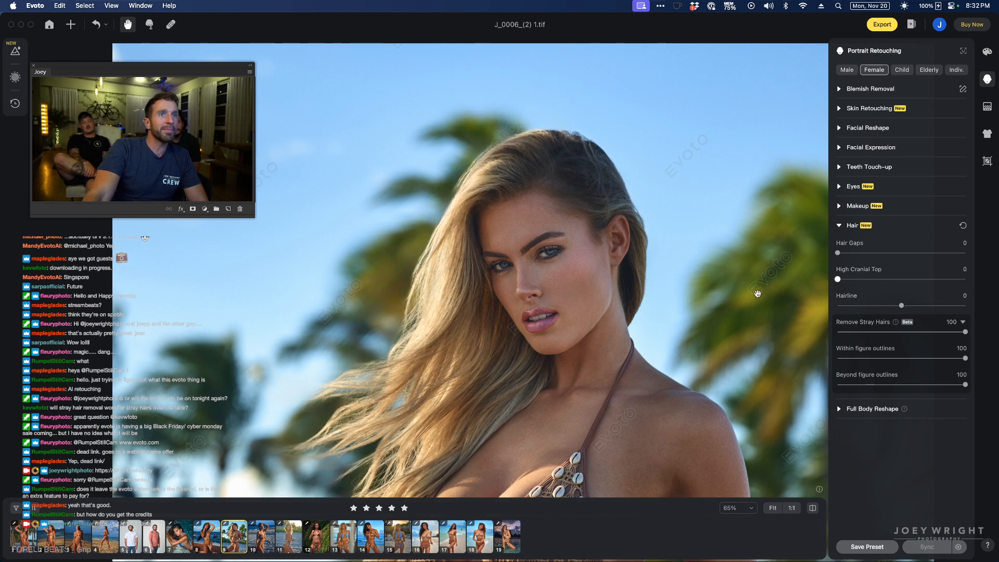
pyautogui.scroll(-3, 662, 315)
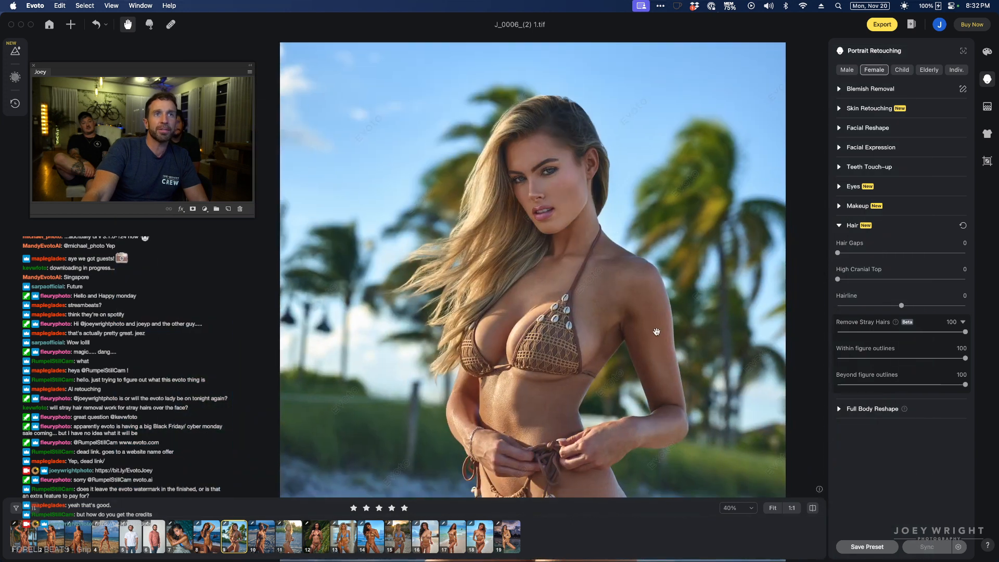
pyautogui.moveTo(634, 364); pyautogui.dragTo(604, 343)
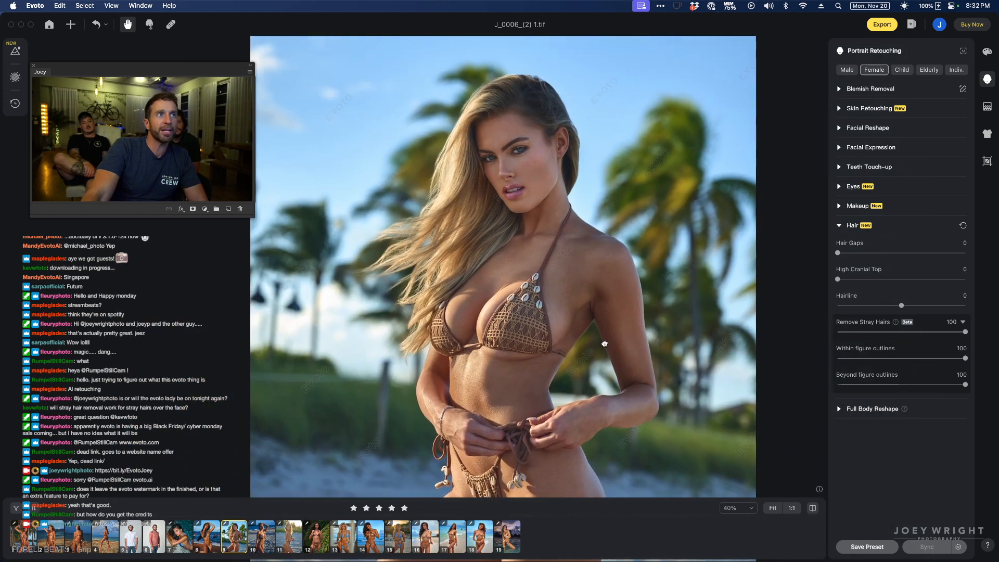
# Open photo J_0105_(2) 1.tif, bring the head into closer view, and set Remove Stray Hairs to 100
pyautogui.click(268, 530)
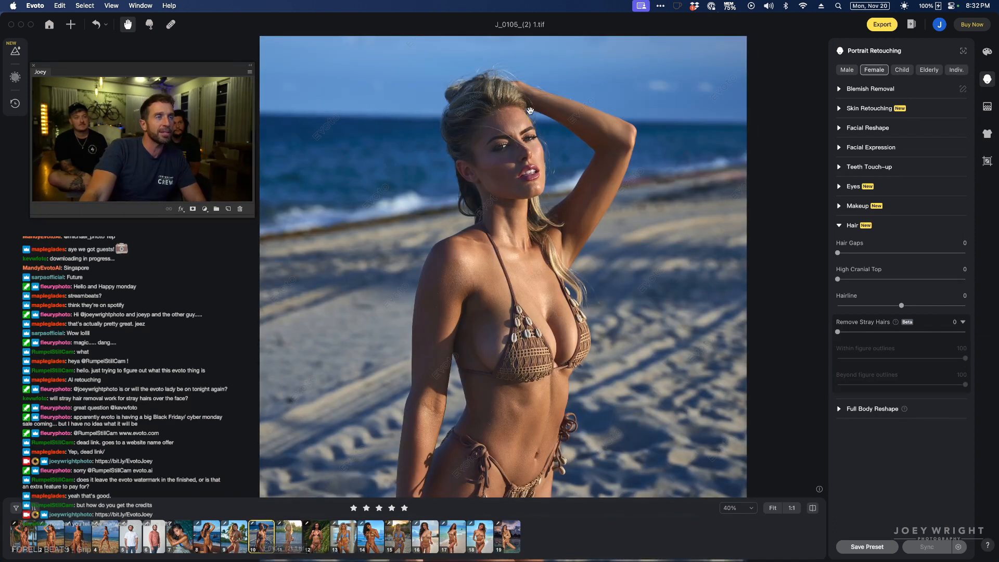
pyautogui.scroll(5, 530, 110)
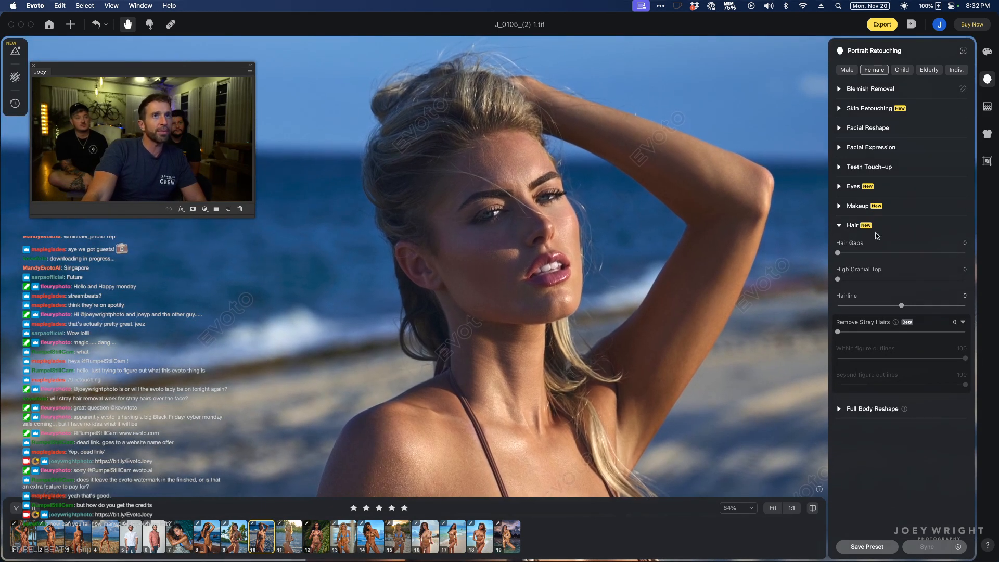
pyautogui.scroll(1, 633, 196)
pyautogui.moveTo(634, 197); pyautogui.dragTo(658, 279)
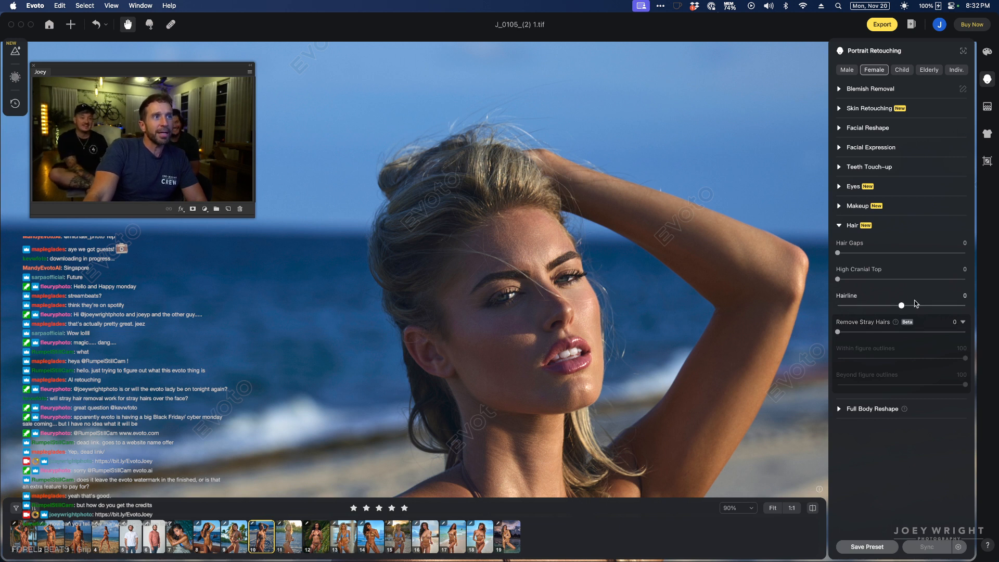
pyautogui.click(961, 332)
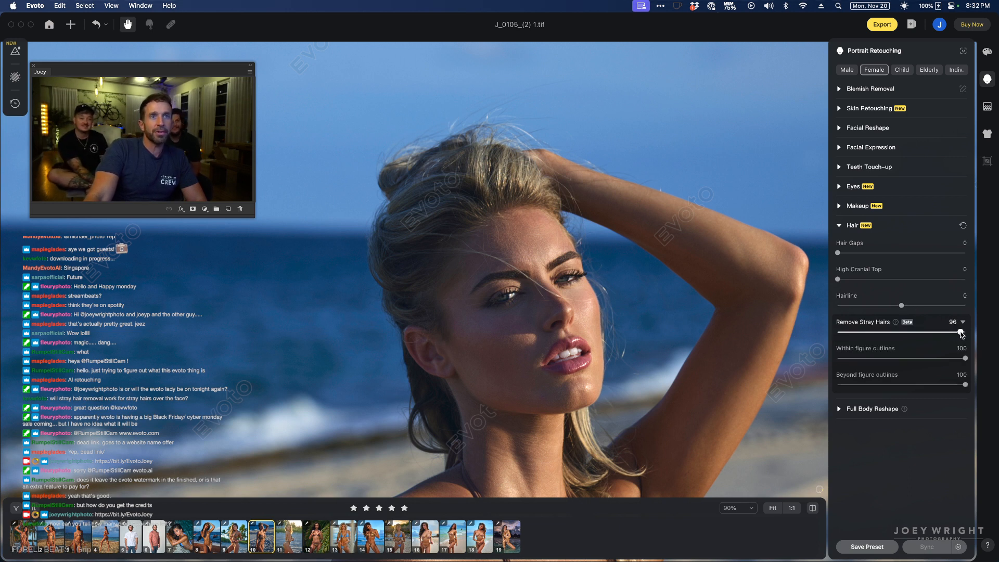
pyautogui.doubleClick(963, 331)
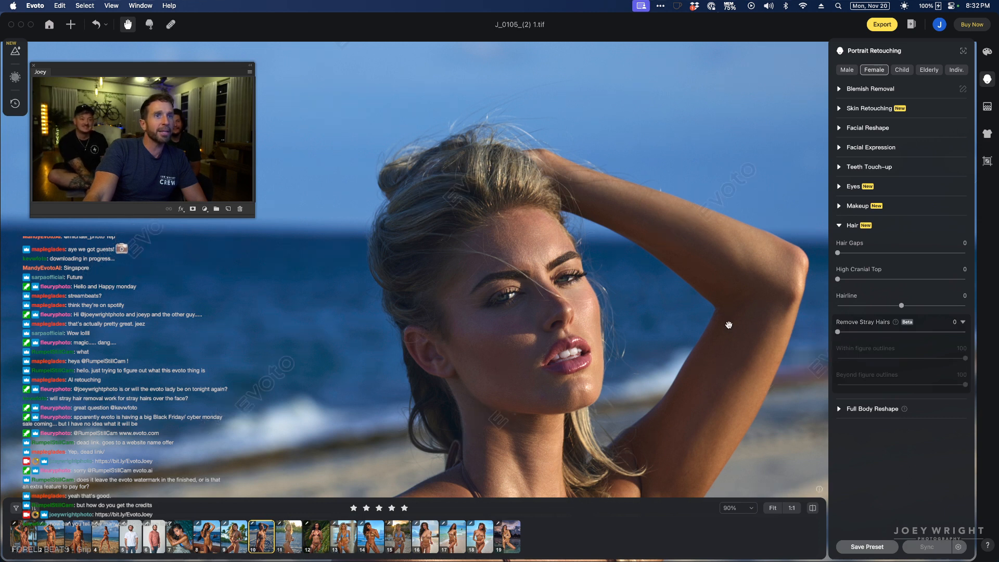
pyautogui.click(964, 332)
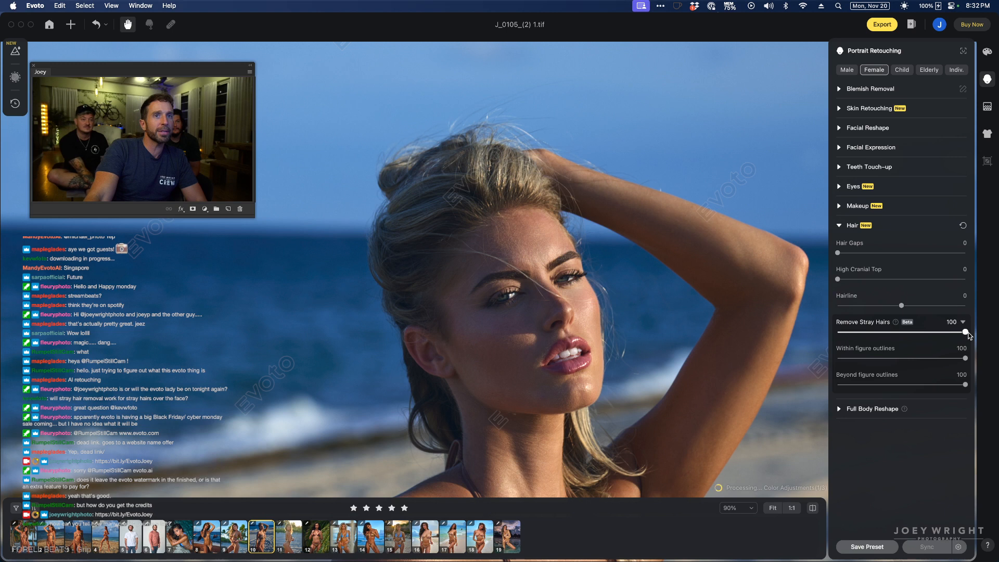
# Compare the raised-arm portrait before and after the removal, and examine the strands crossing the forehead and brow up close
pyautogui.click(729, 318)
pyautogui.click(730, 317)
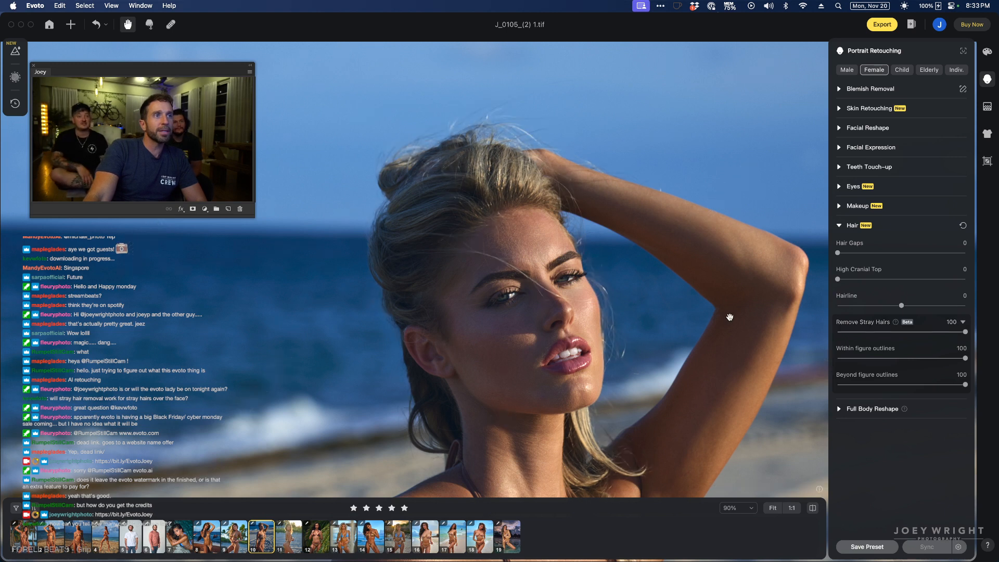
pyautogui.click(730, 317)
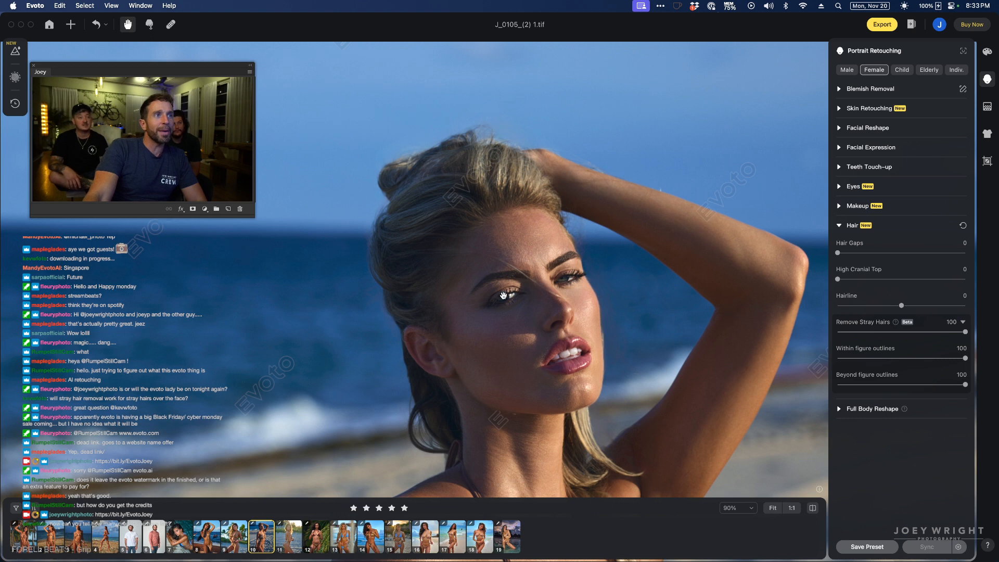
pyautogui.scroll(5, 506, 301)
pyautogui.scroll(-2, 492, 208)
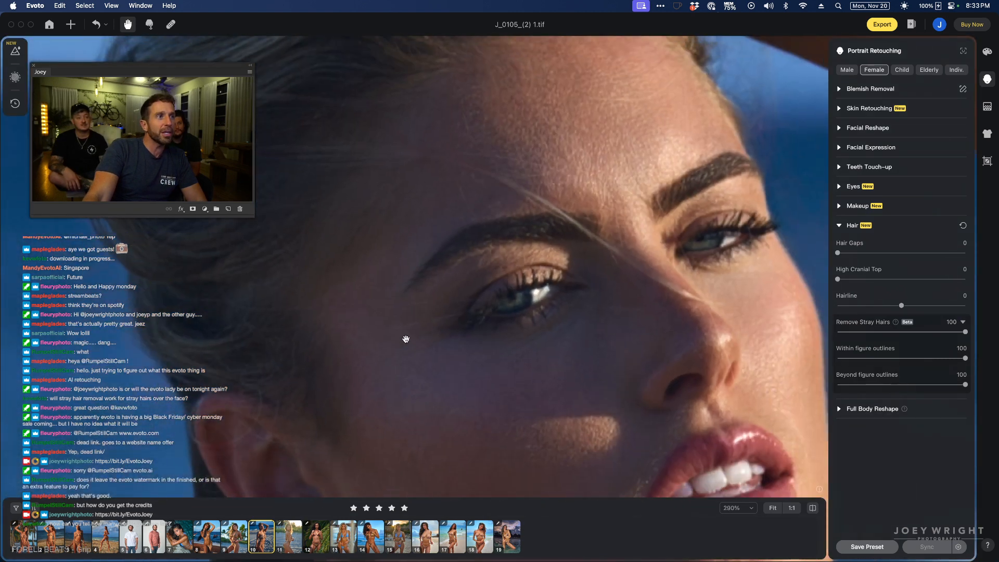
pyautogui.scroll(3, 500, 166)
pyautogui.hscroll(3, 501, 165)
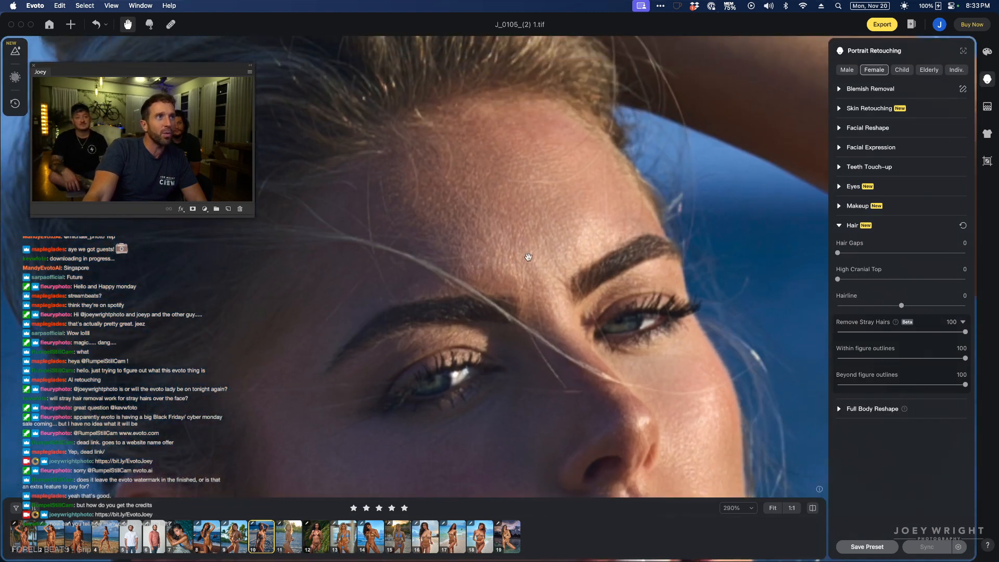
pyautogui.scroll(-5, 495, 256)
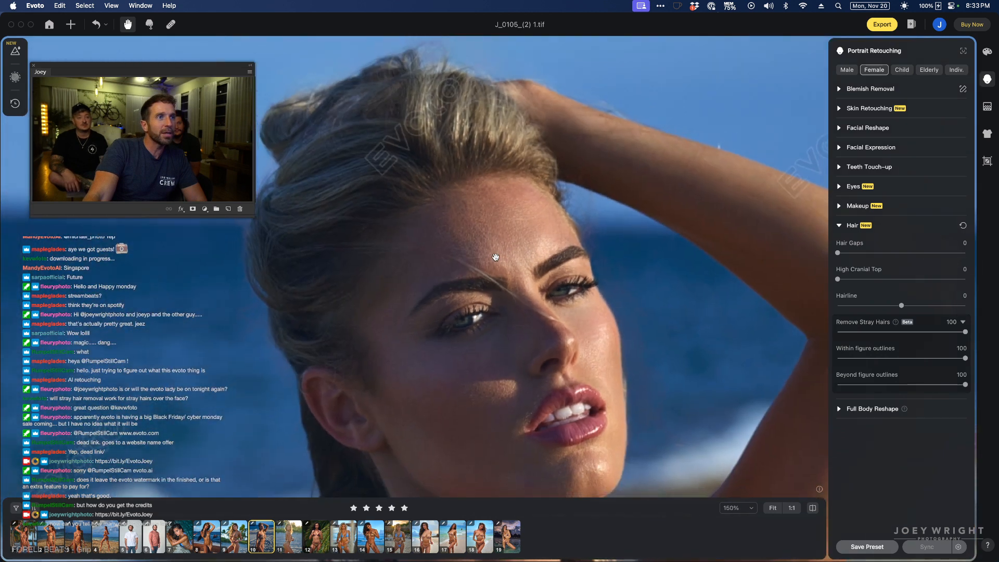
# Compare the flyaway hairs above the crown with the original at high magnification
pyautogui.scroll(4, 496, 257)
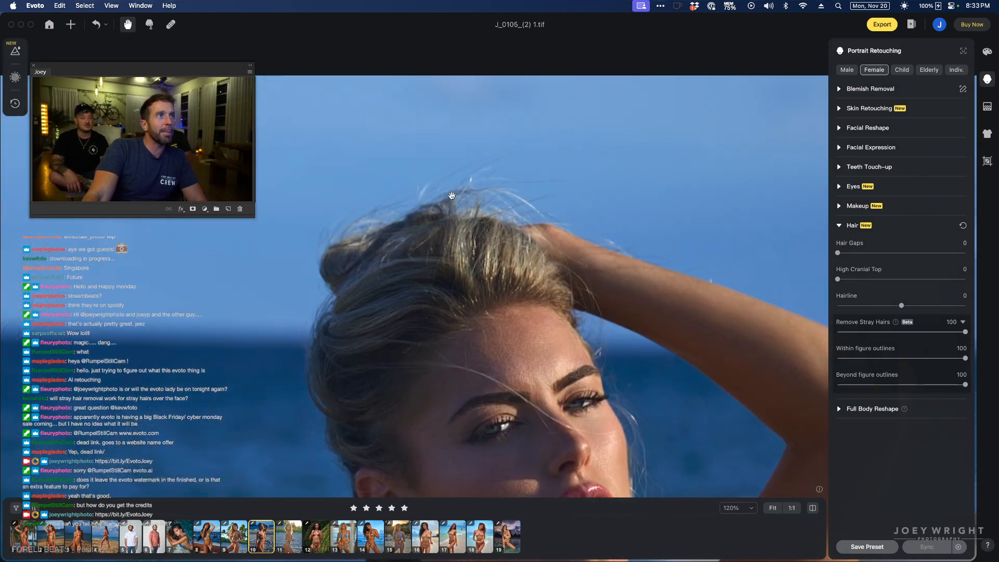
pyautogui.press('space')
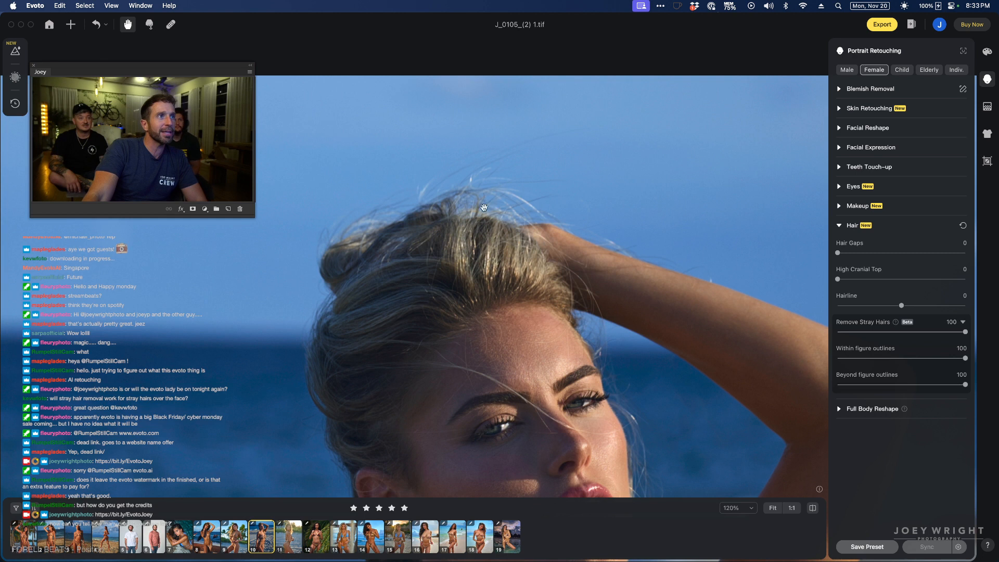
pyautogui.press('space')
pyautogui.scroll(8, 460, 201)
pyautogui.press('space')
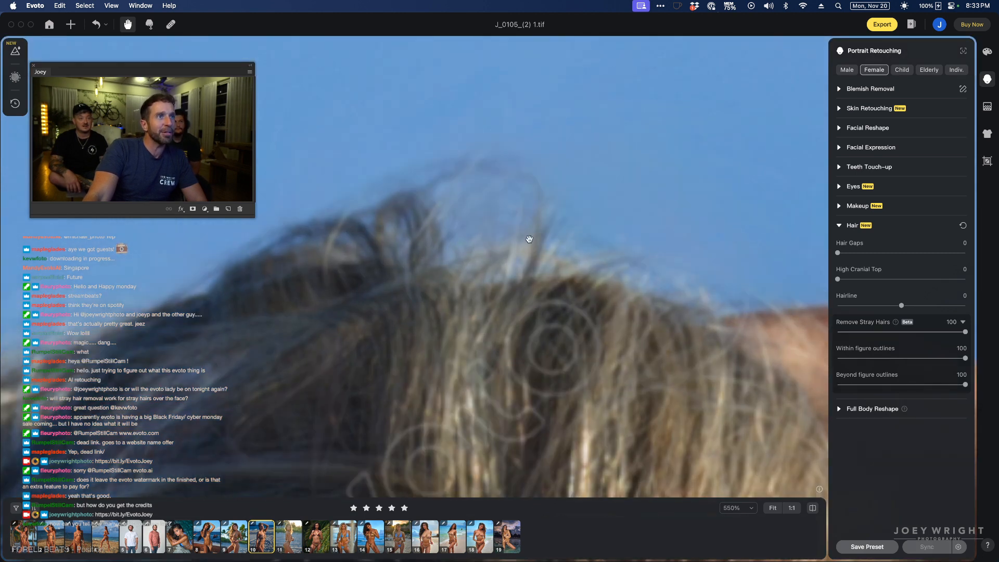
# Review the smoothed crown and forehead of the raised-arm portrait, both close up and in the wider composition
pyautogui.scroll(-8, 450, 263)
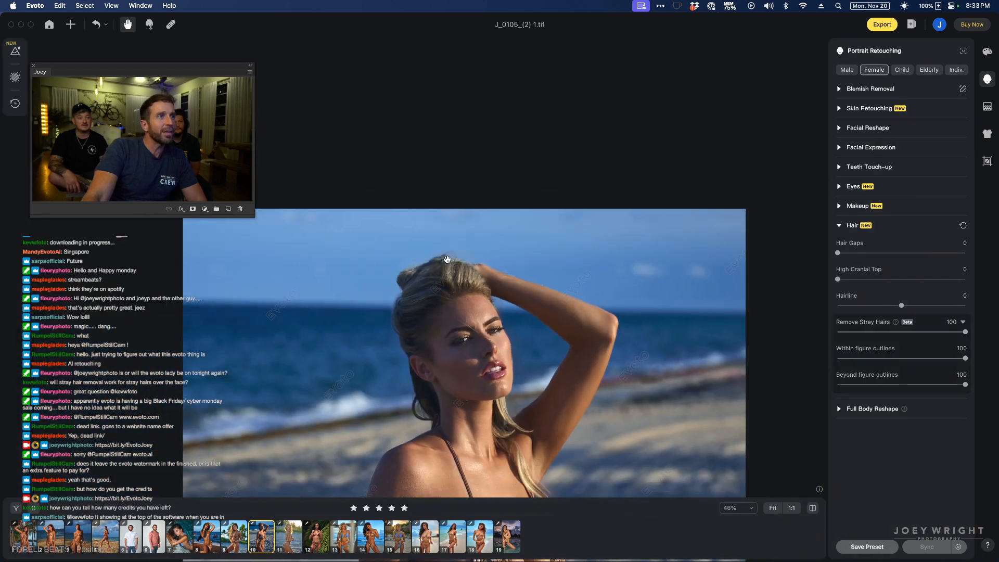
pyautogui.scroll(2, 448, 261)
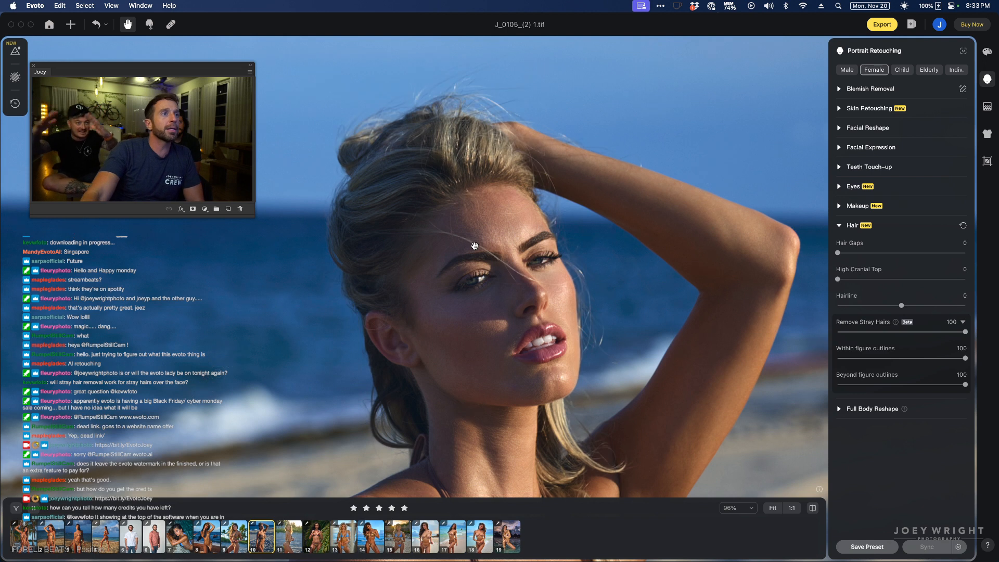
pyautogui.scroll(-2, 595, 276)
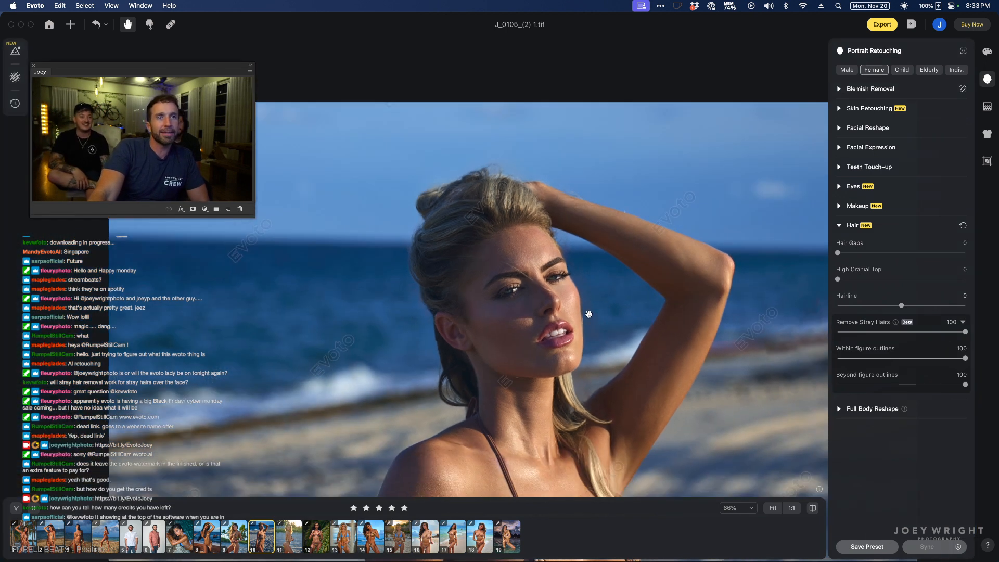
pyautogui.moveTo(565, 278); pyautogui.dragTo(564, 276)
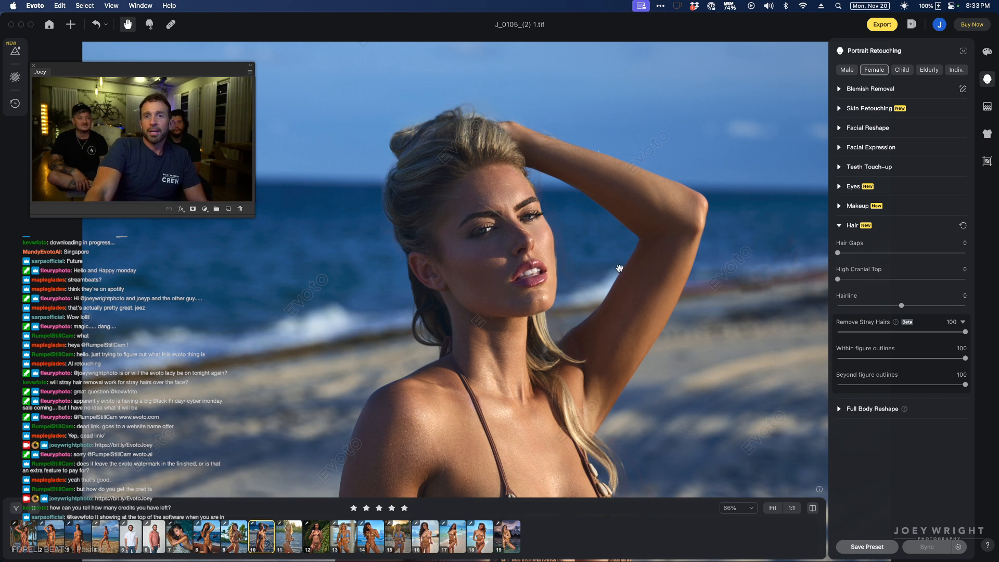
# Check the remaining and total credits in the account details
pyautogui.click(938, 25)
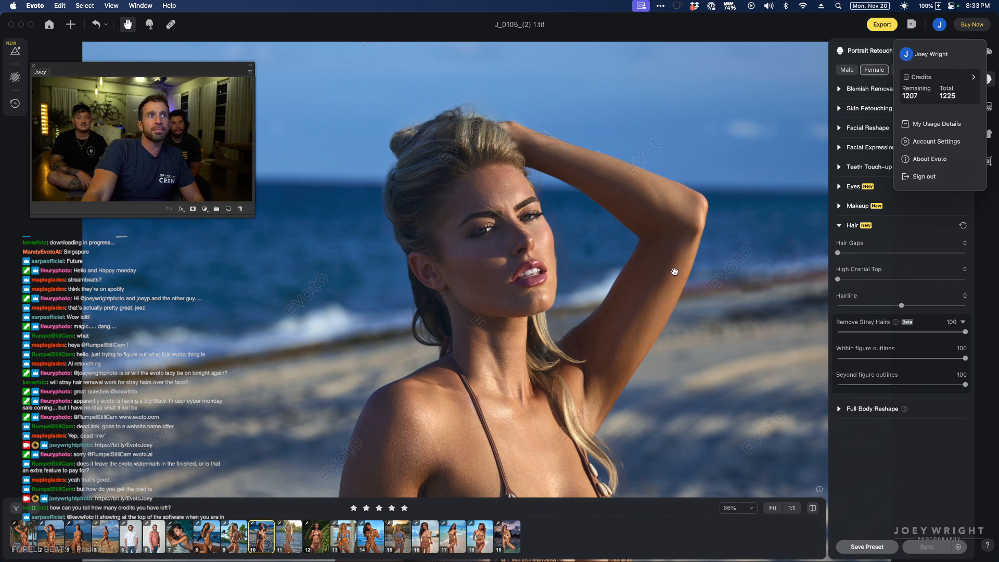
pyautogui.moveTo(674, 271); pyautogui.dragTo(664, 238)
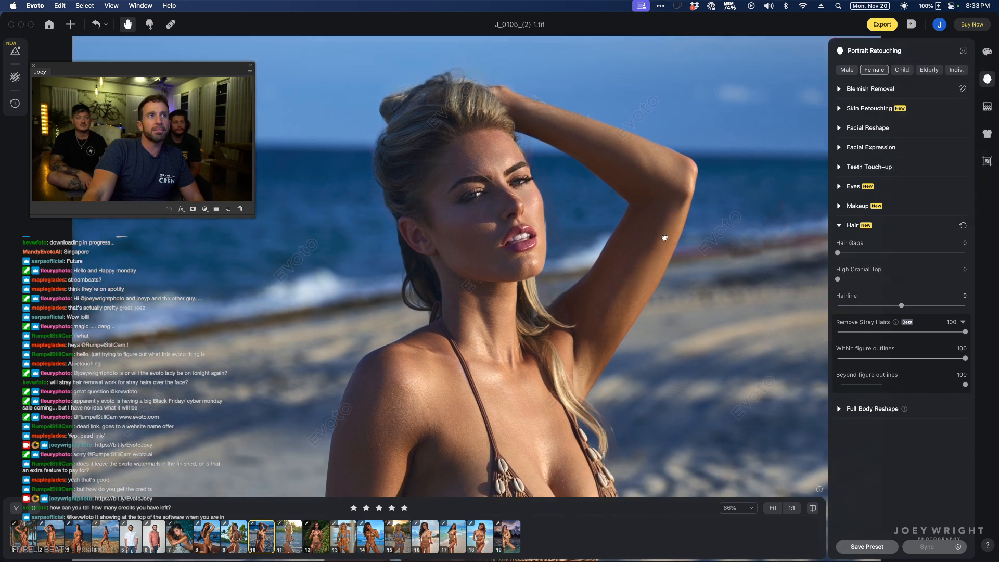
pyautogui.click(940, 28)
pyautogui.click(941, 28)
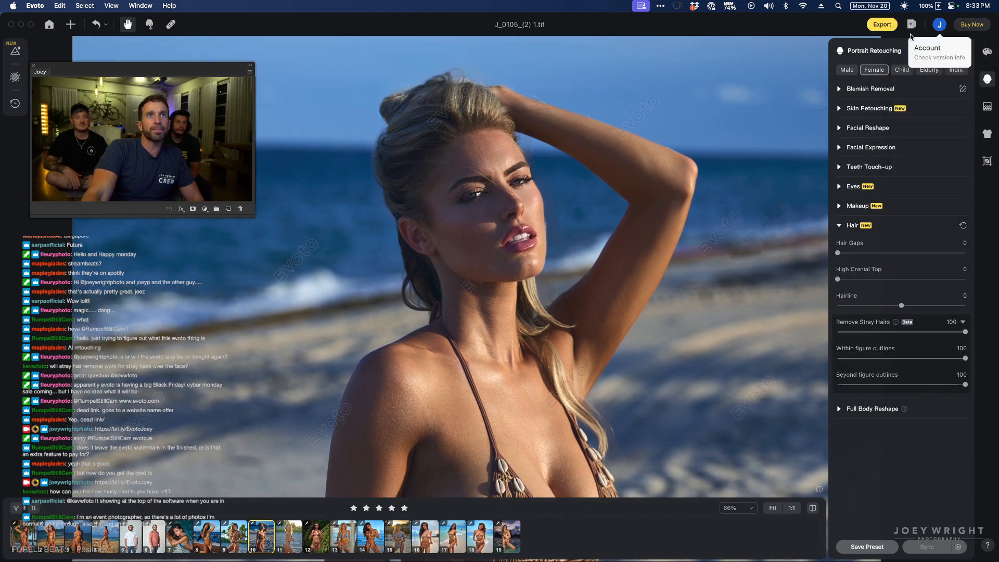
pyautogui.moveTo(631, 252); pyautogui.dragTo(598, 294)
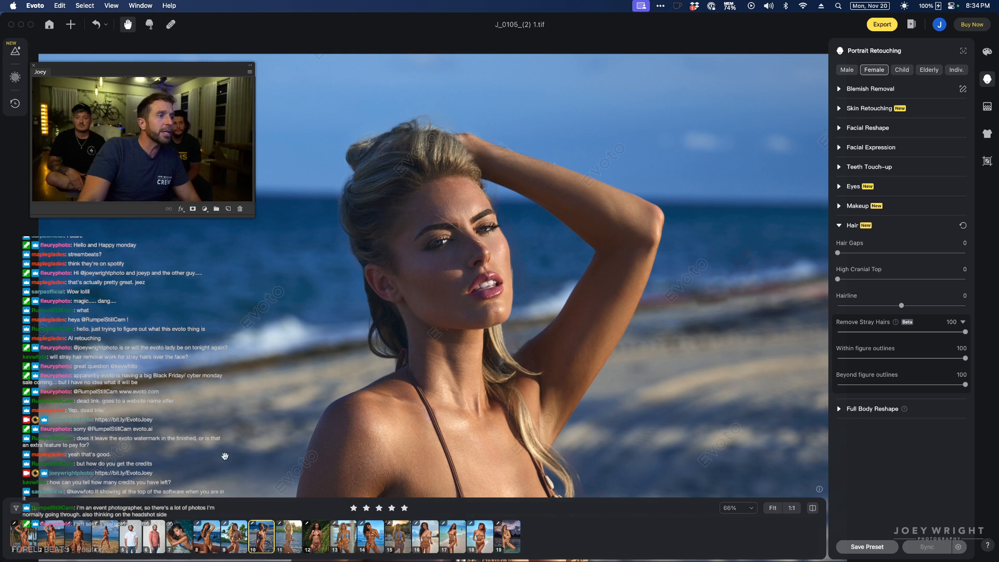
# Browse the recommended presets and the personal presets, and inspect Model Generic Fix in the Models group
pyautogui.scroll(-5, 469, 462)
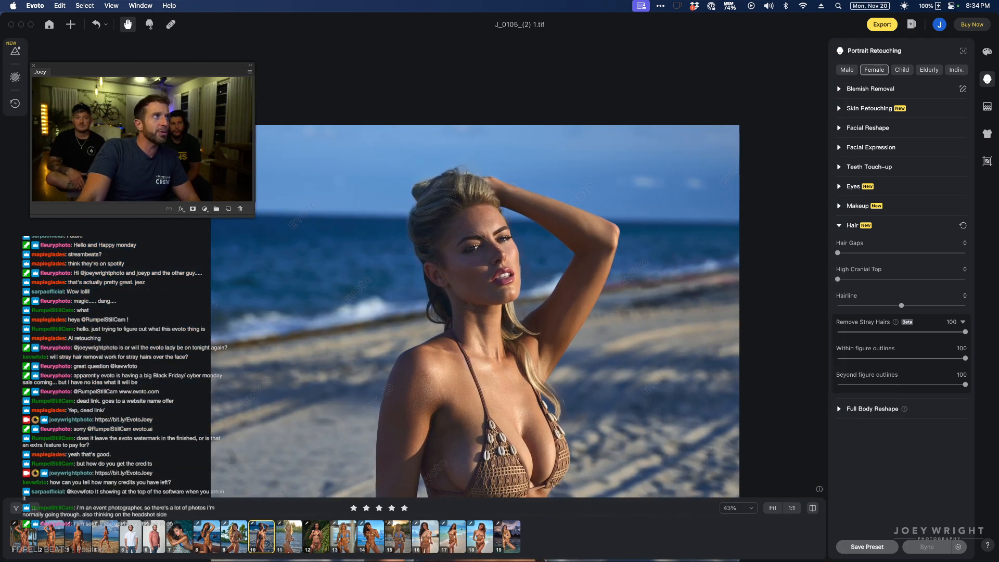
pyautogui.click(17, 52)
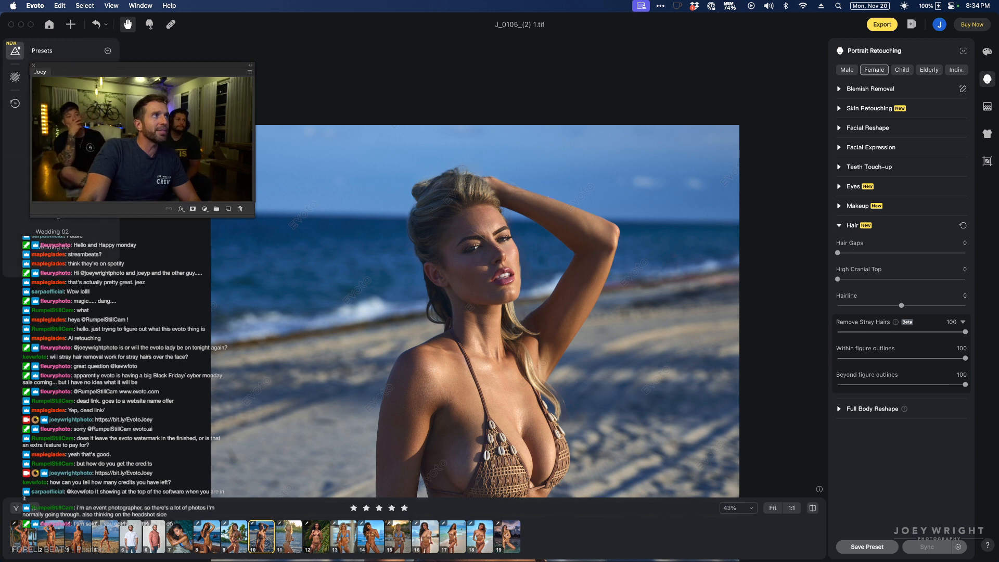
pyautogui.click(52, 200)
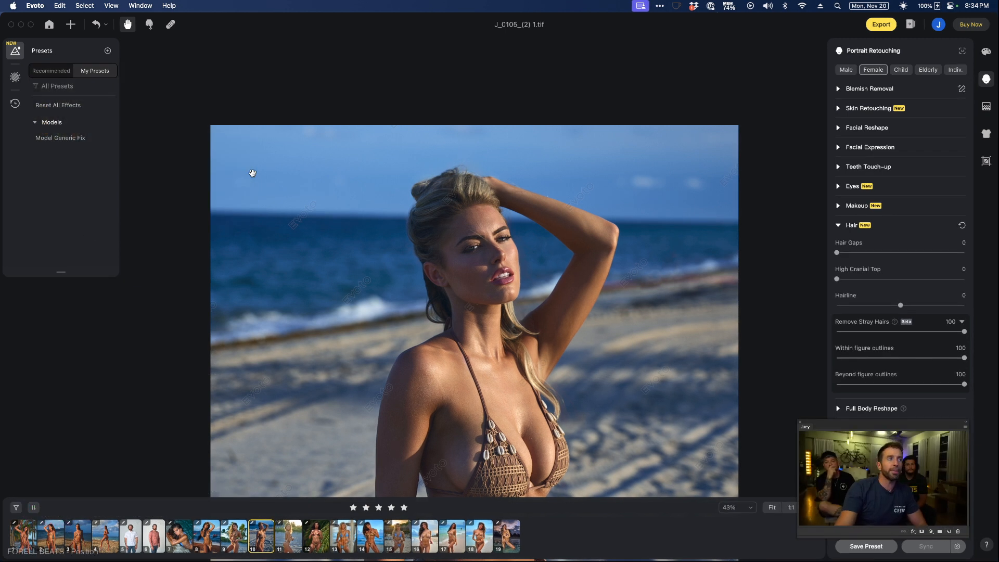
pyautogui.click(15, 51)
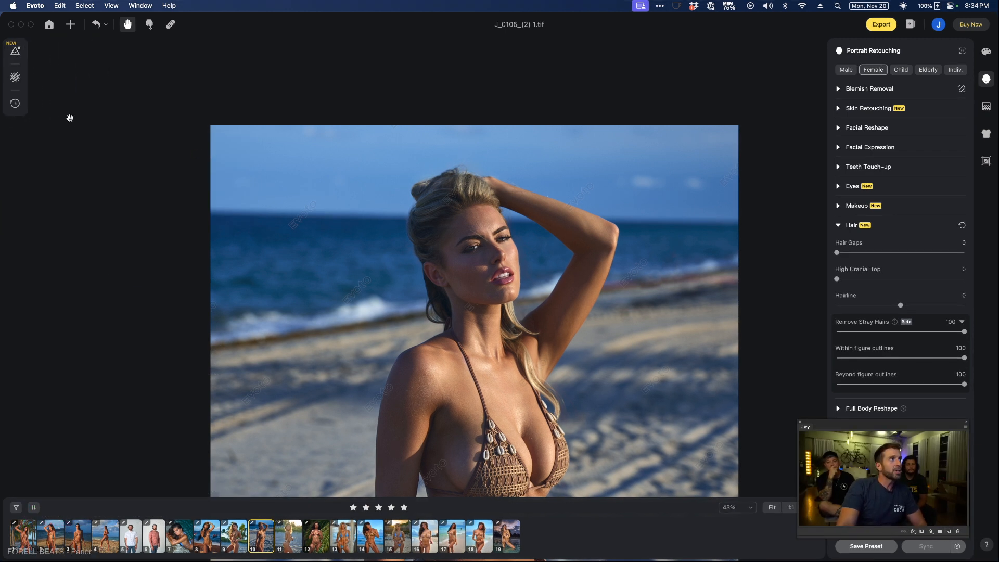
pyautogui.click(17, 54)
pyautogui.click(51, 71)
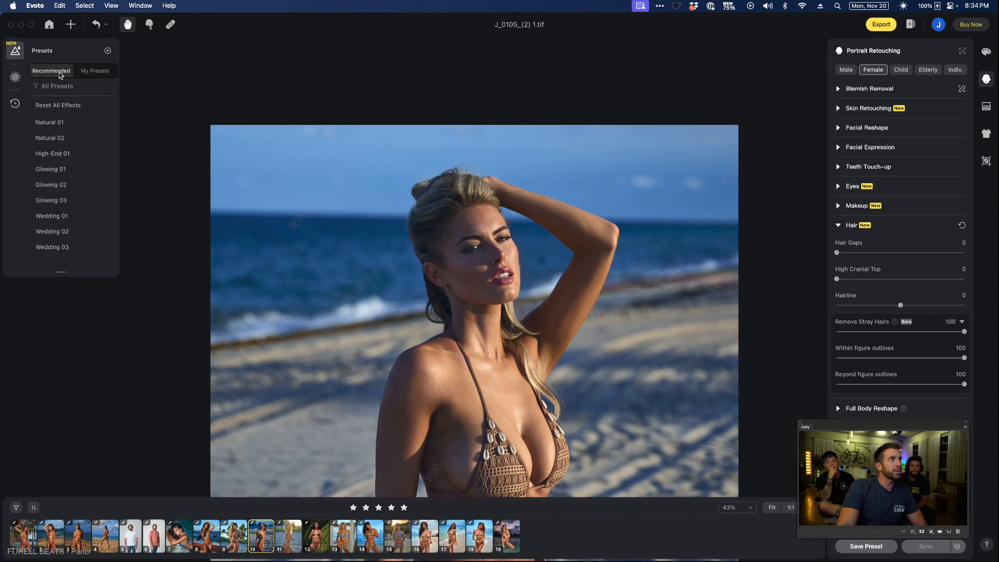
pyautogui.click(90, 73)
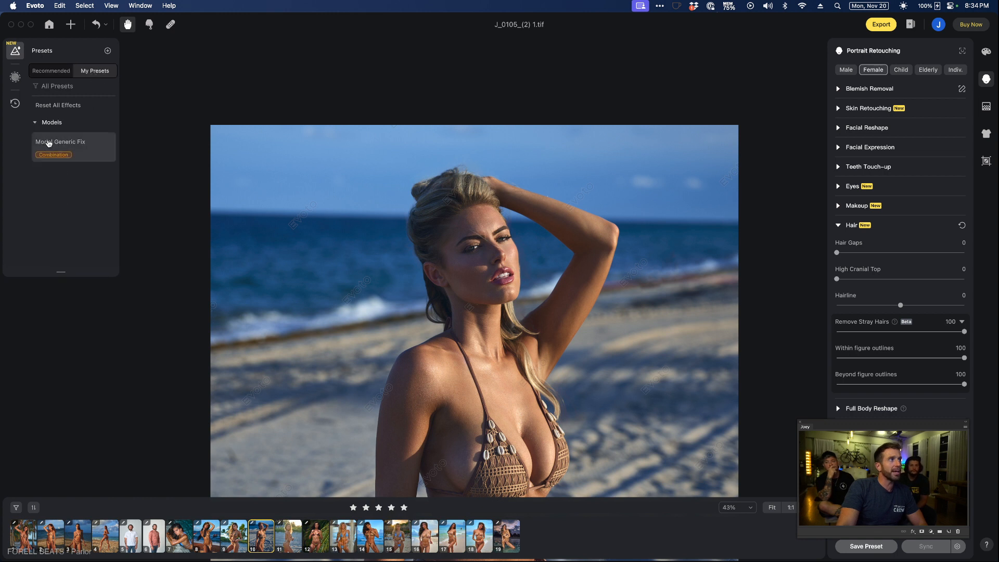
pyautogui.moveTo(70, 149)
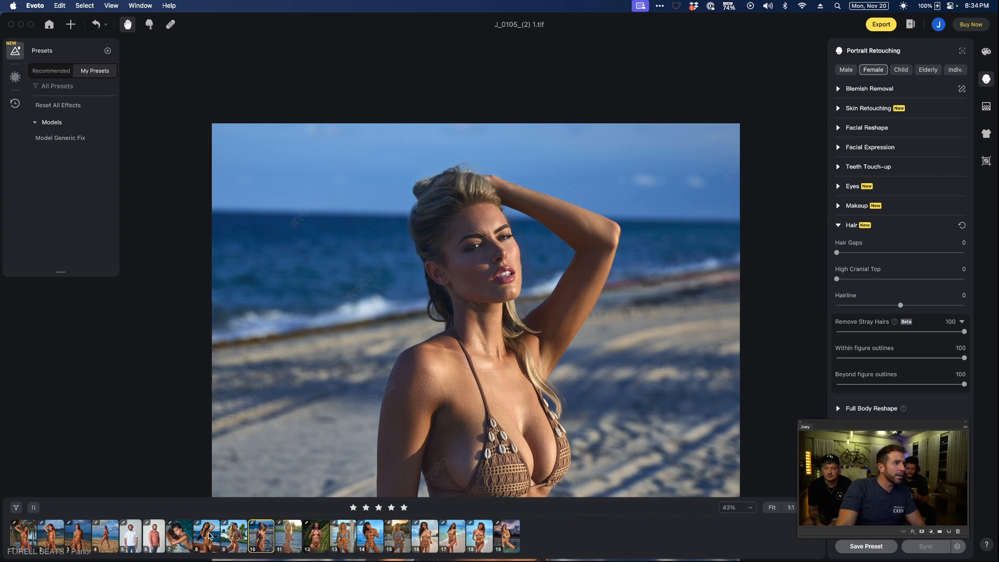
# Open photo J_0146_(2) 1.tif, bring the backlit head into closer view, and set Remove Stray Hairs to 100
pyautogui.click(298, 537)
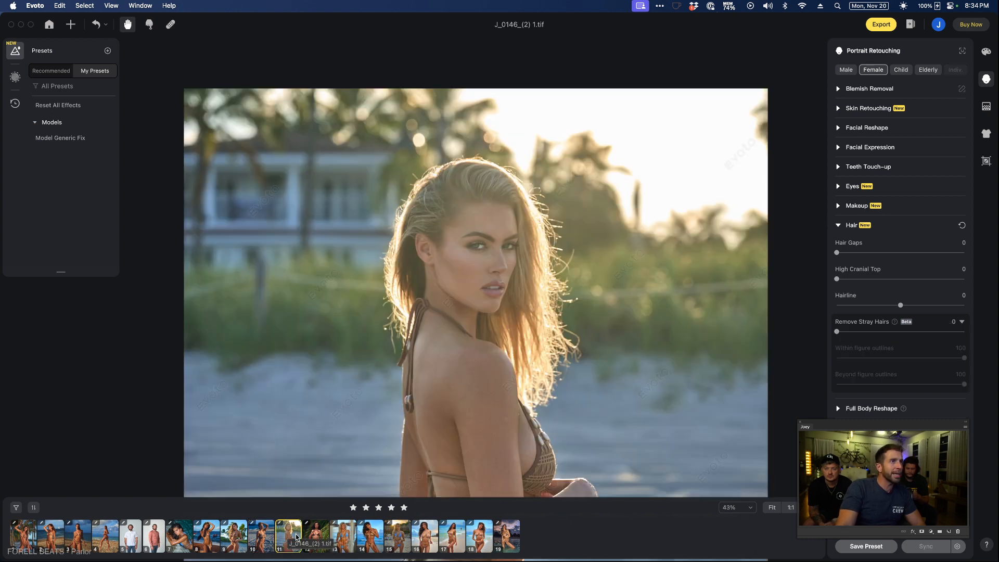
pyautogui.scroll(-5, 515, 294)
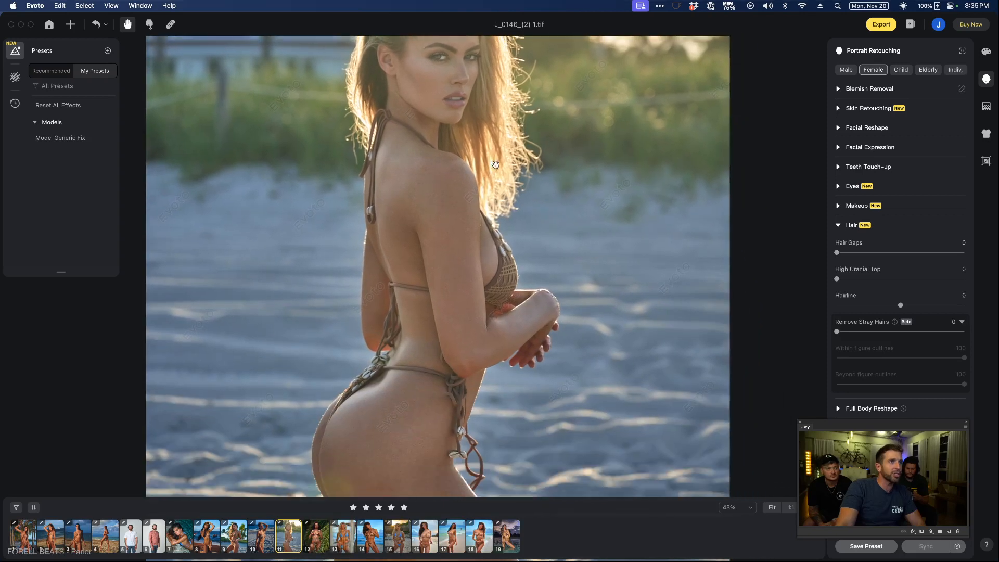
pyautogui.scroll(6, 534, 244)
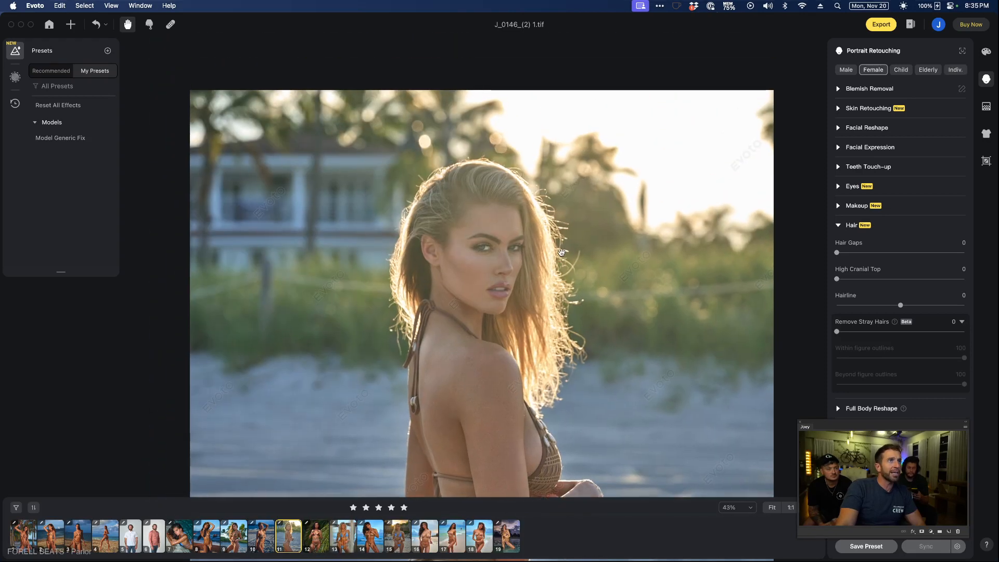
pyautogui.scroll(3, 612, 206)
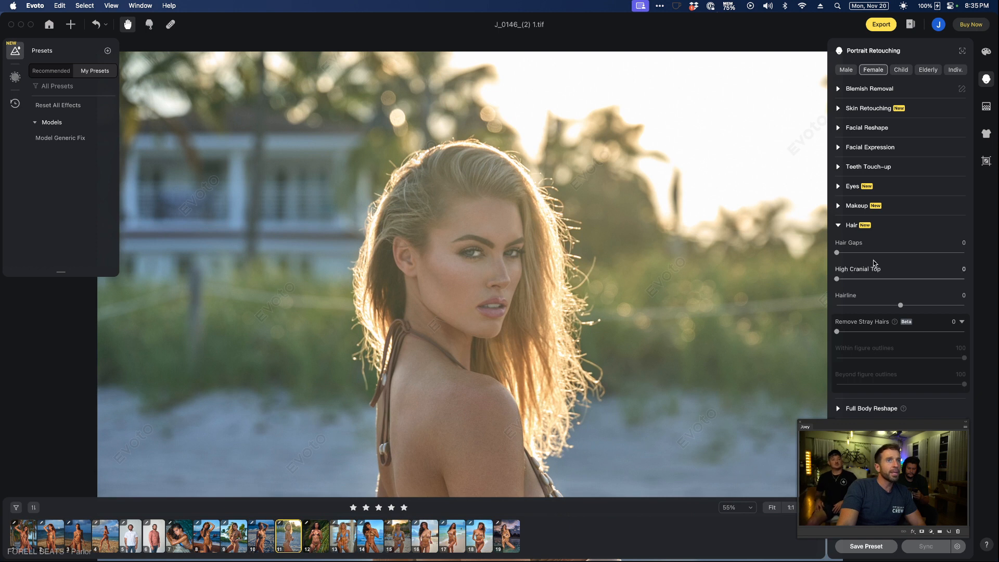
pyautogui.click(962, 333)
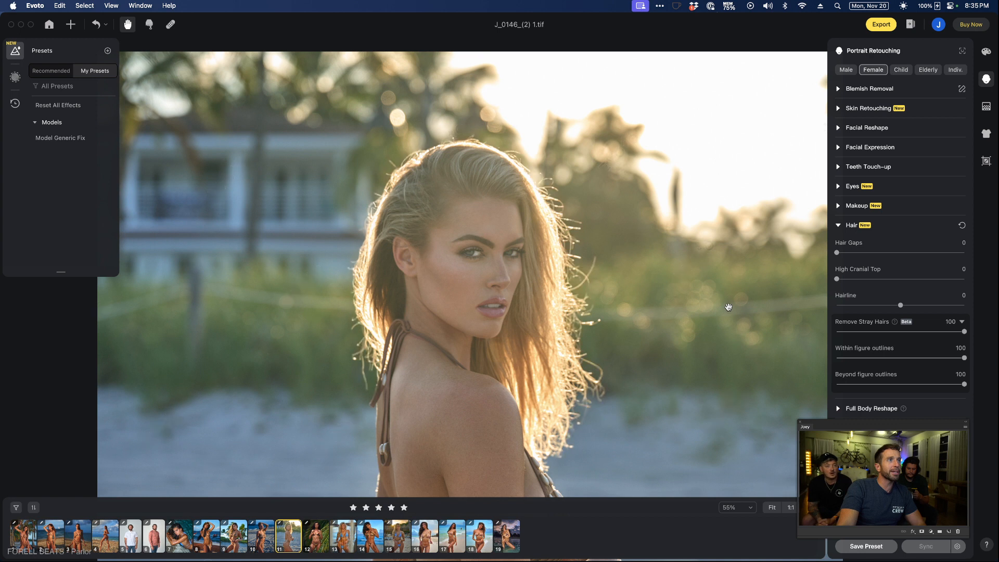
# Compare the backlit portrait repeatedly with its original to judge the stray hair removal
pyautogui.press('\\')
pyautogui.press('\\')
pyautogui.press('\\')
pyautogui.press('\\')
pyautogui.press('\\')
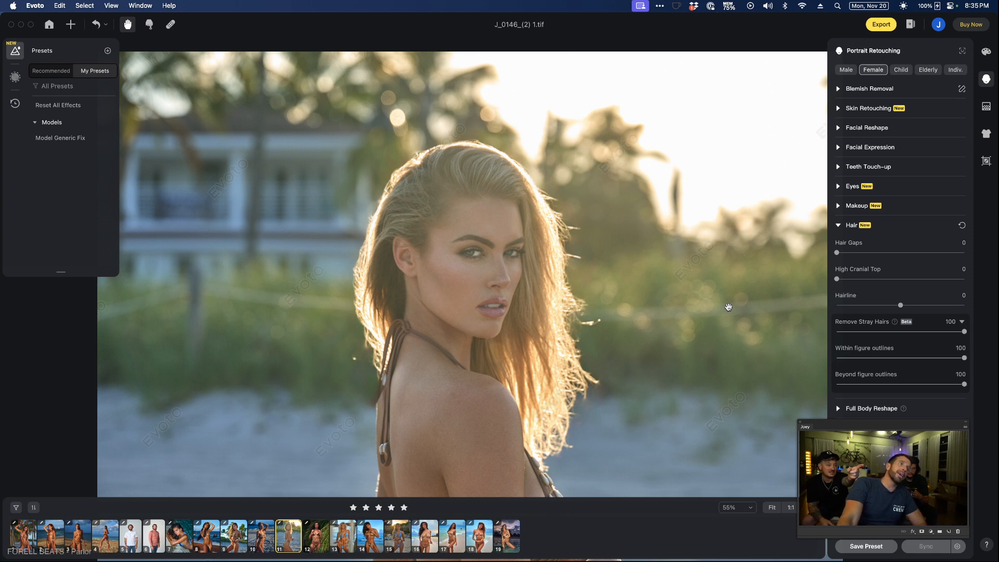
# Examine the cleaned hair outline of the backlit portrait in the full frame and up close, including the spots beside the hair
pyautogui.scroll(-3, 599, 281)
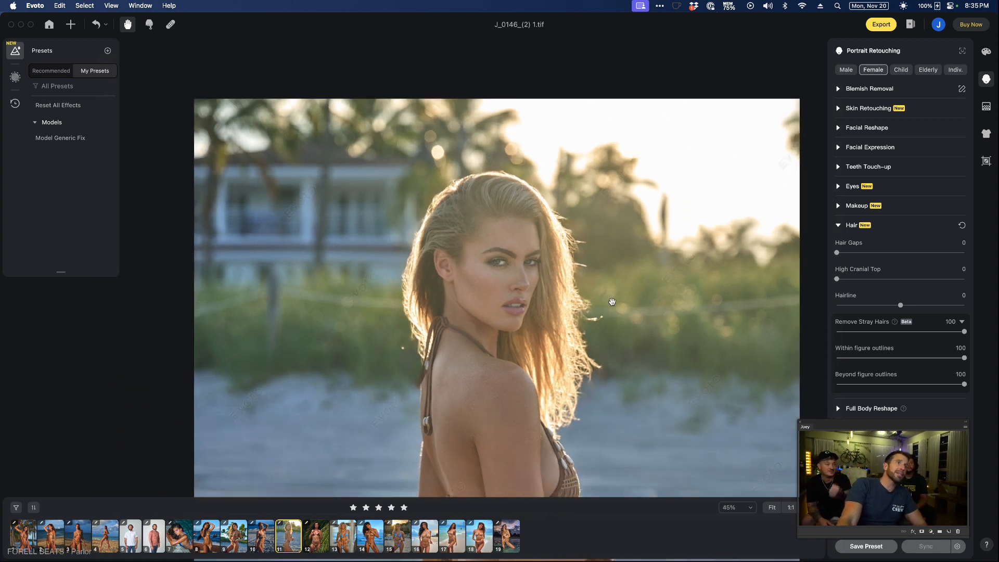
pyautogui.scroll(-3, 565, 218)
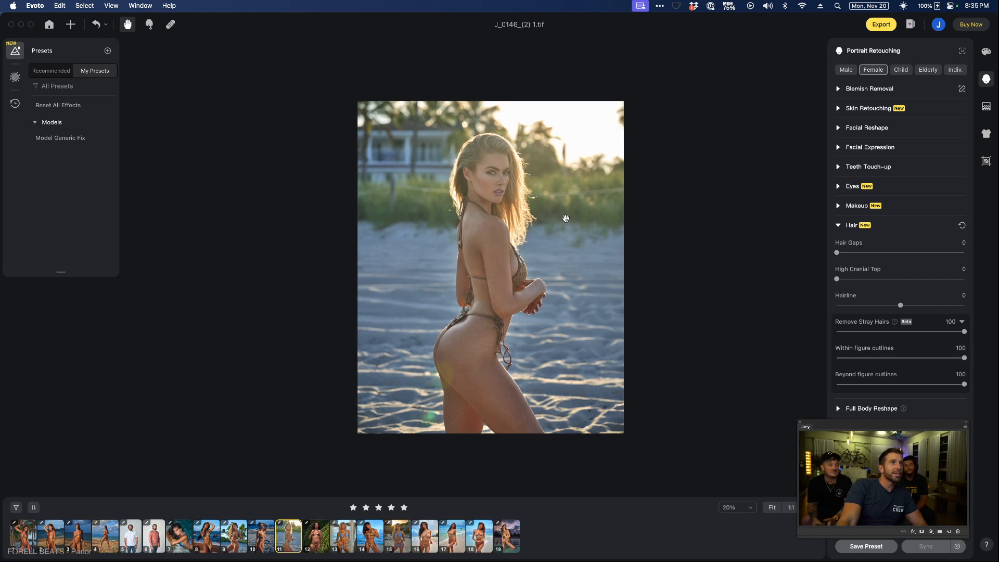
pyautogui.scroll(3, 461, 206)
pyautogui.scroll(1, 460, 222)
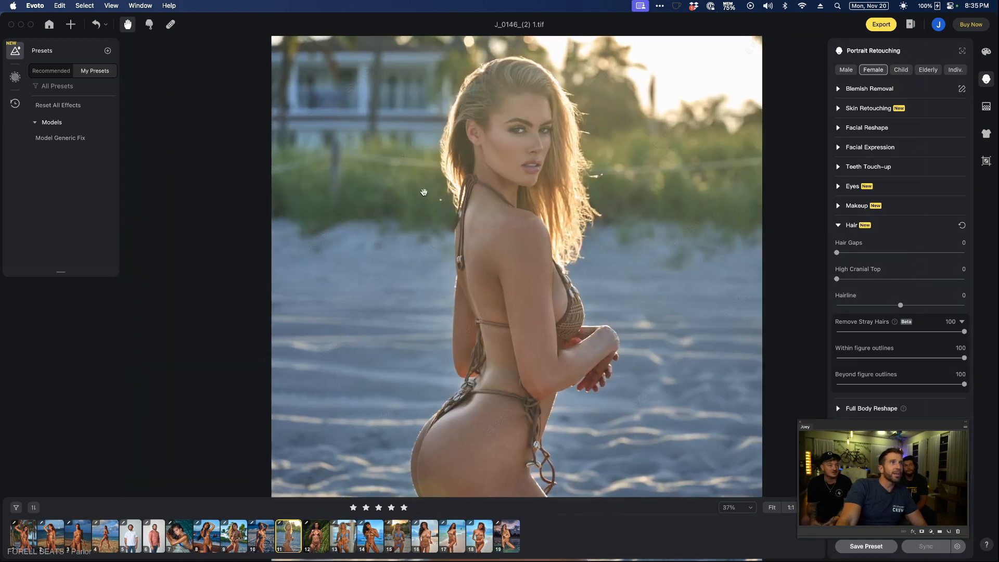
pyautogui.moveTo(638, 207); pyautogui.dragTo(625, 251)
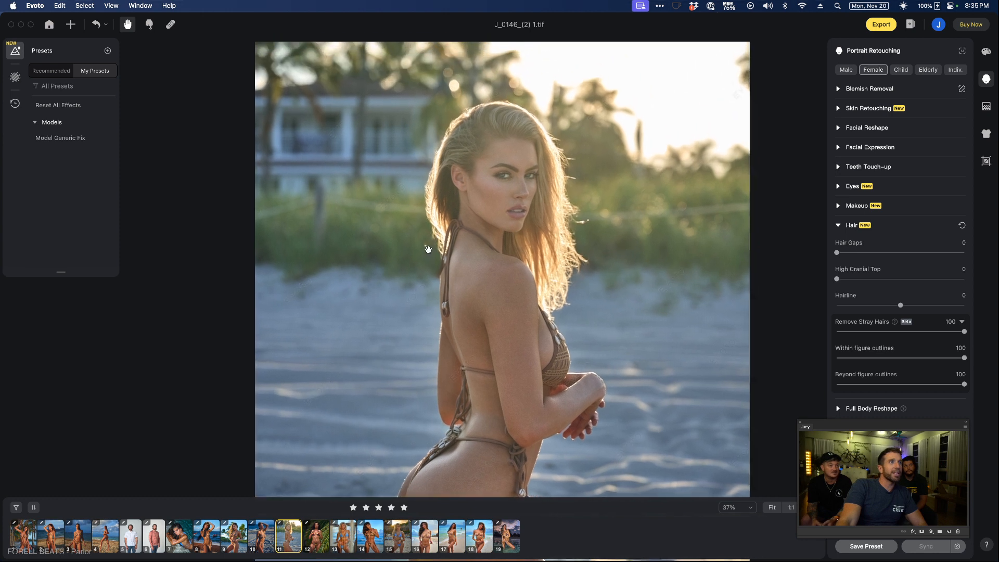
pyautogui.scroll(5, 428, 249)
pyautogui.scroll(-5, 697, 251)
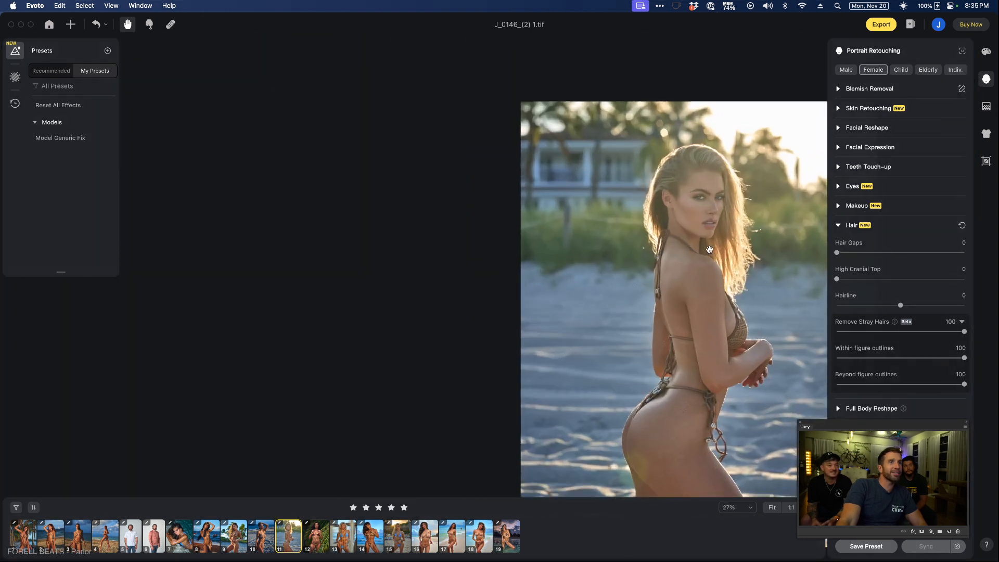
pyautogui.scroll(2, 677, 242)
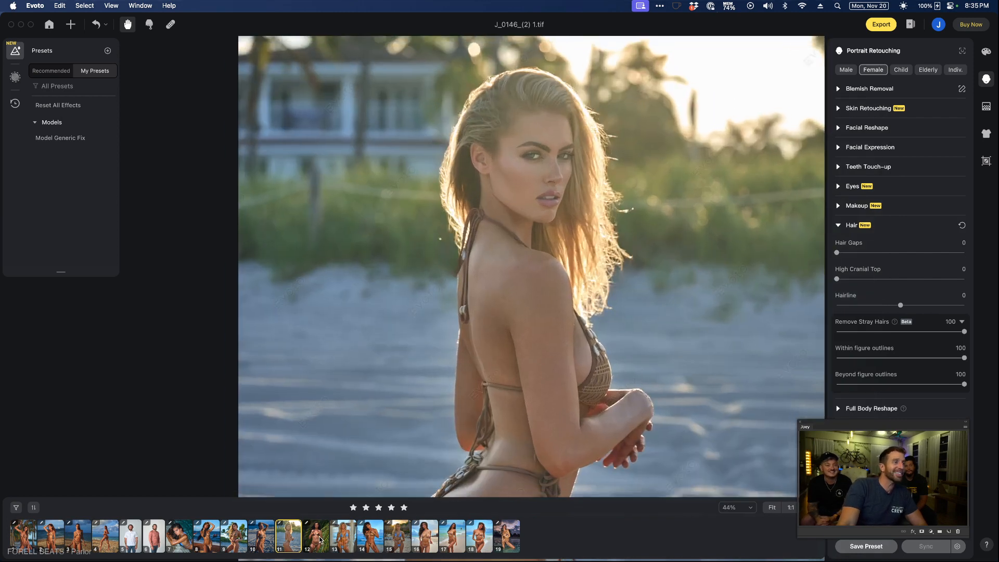
# Open photo S1_0734.tif, center the blonde model's head in close view, and set Remove Stray Hairs to 98
pyautogui.click(342, 539)
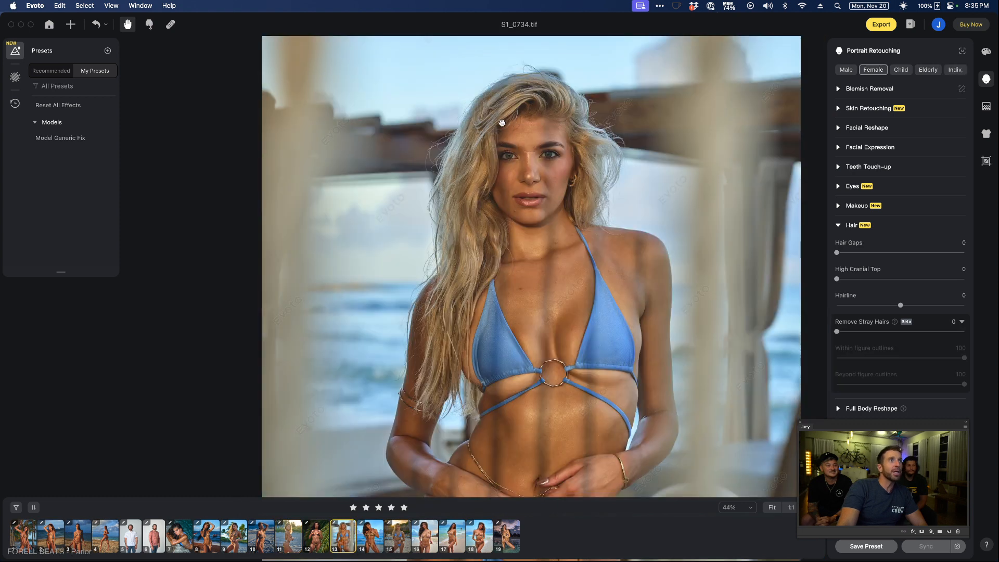
pyautogui.scroll(4, 470, 127)
pyautogui.moveTo(492, 137); pyautogui.dragTo(494, 176)
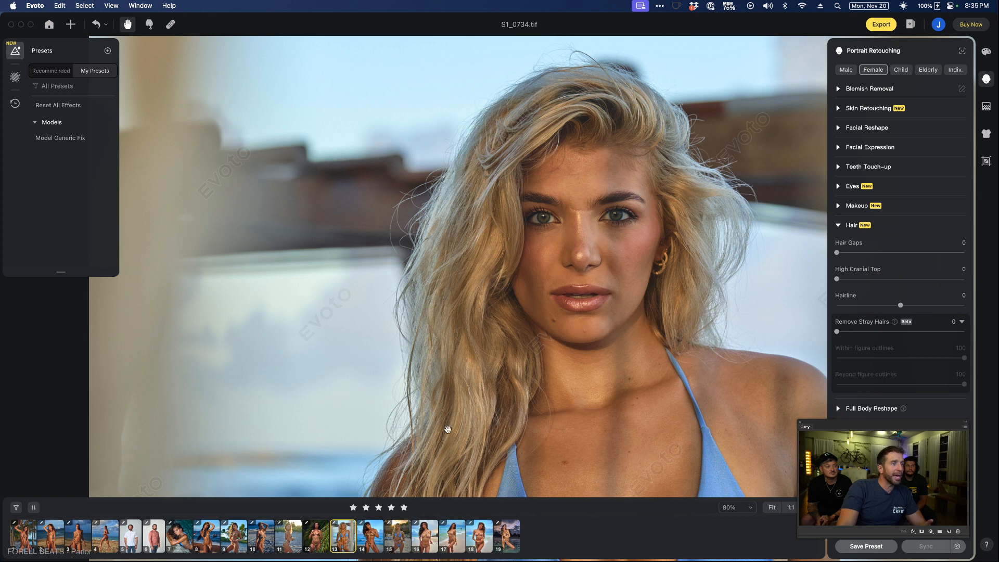
pyautogui.moveTo(577, 275); pyautogui.dragTo(494, 276)
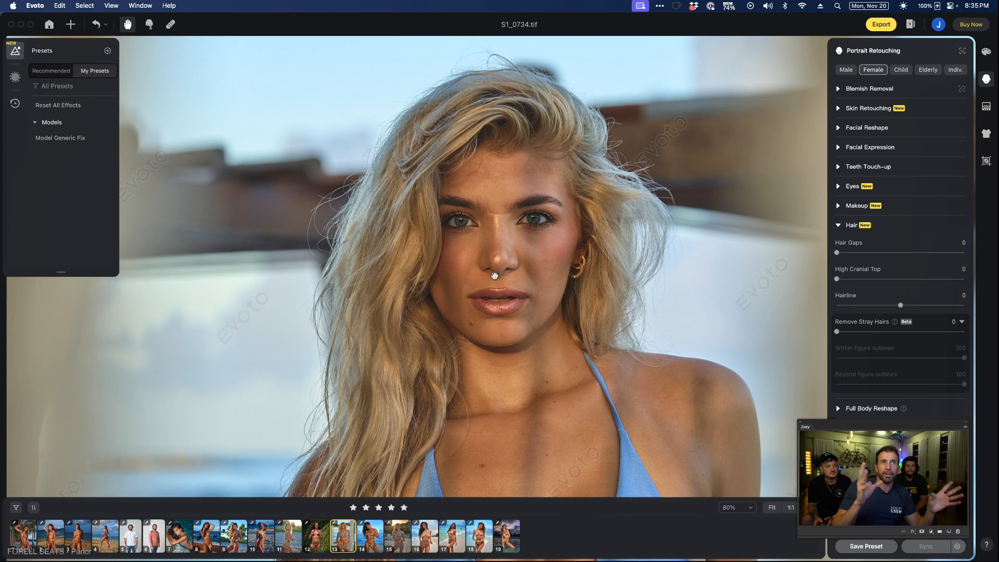
pyautogui.moveTo(685, 188); pyautogui.dragTo(707, 232)
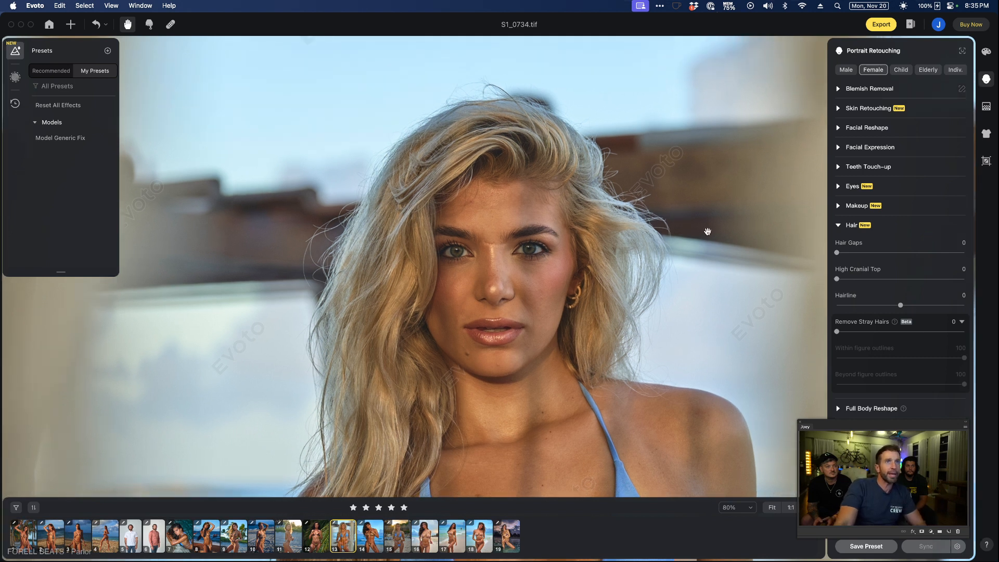
pyautogui.moveTo(955, 332); pyautogui.dragTo(958, 331)
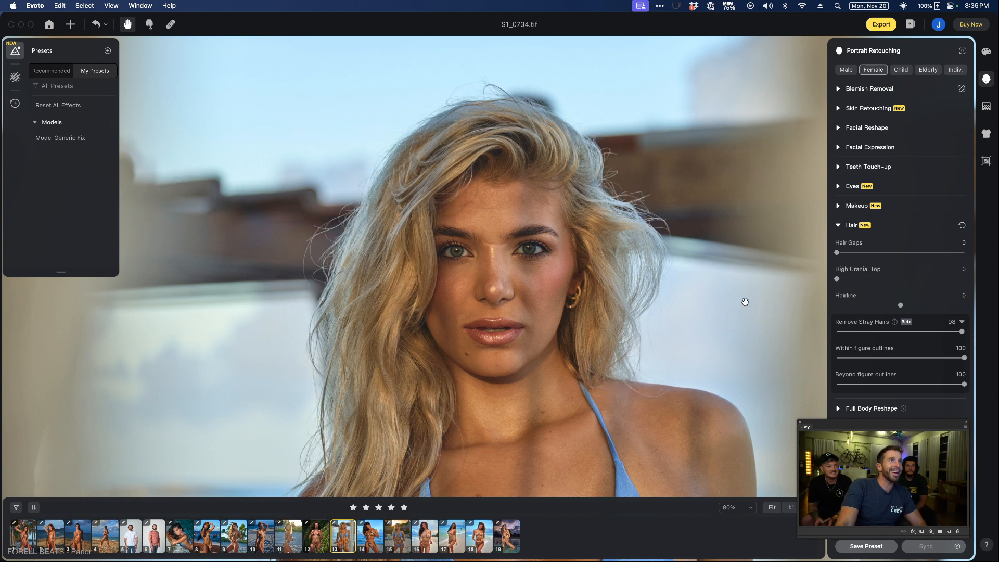
# Apply the Model Generic Fix preset to the blue-bikini portrait and review the face, hair and body
pyautogui.moveTo(729, 348); pyautogui.dragTo(689, 288)
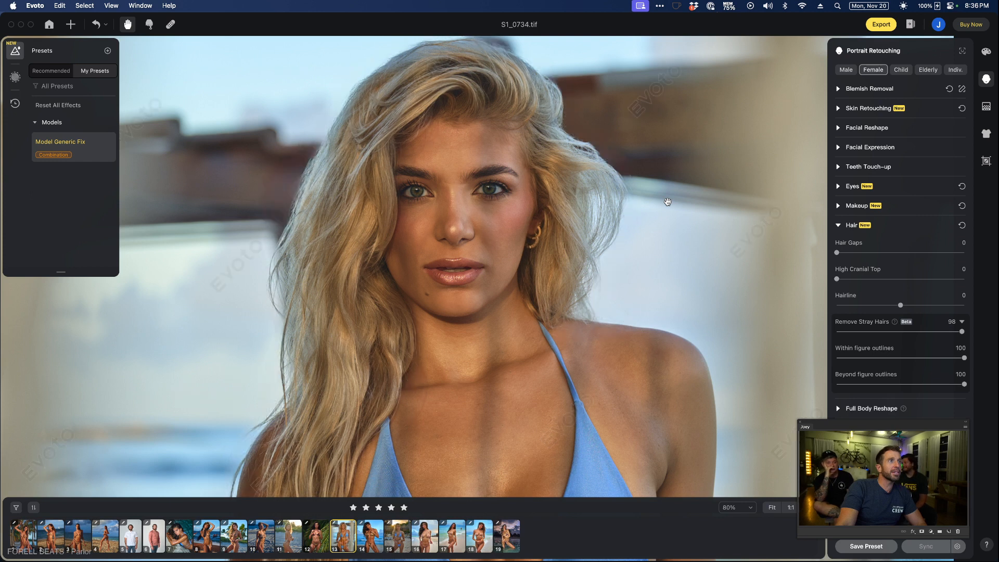
pyautogui.scroll(-5, 667, 202)
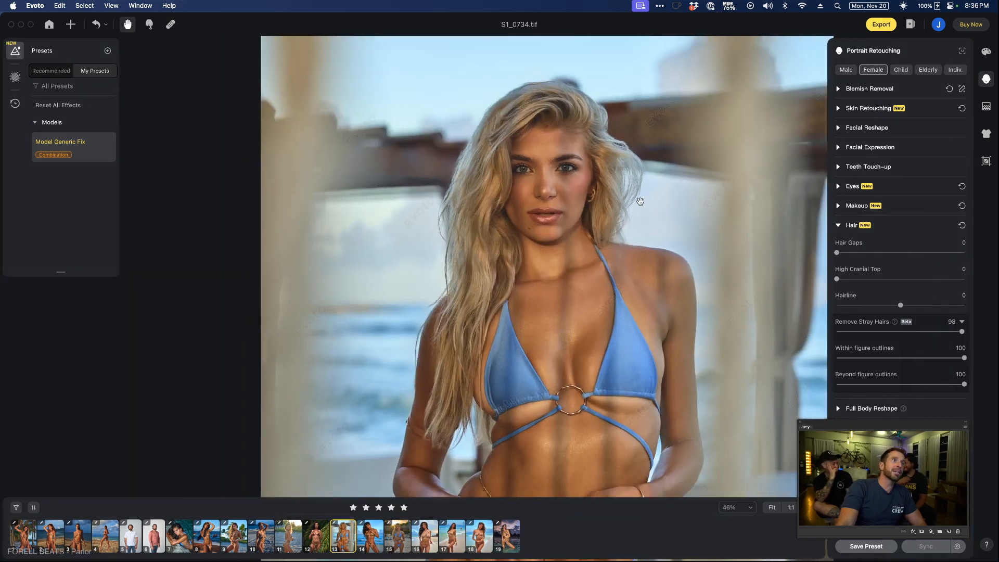
pyautogui.scroll(-5, 640, 202)
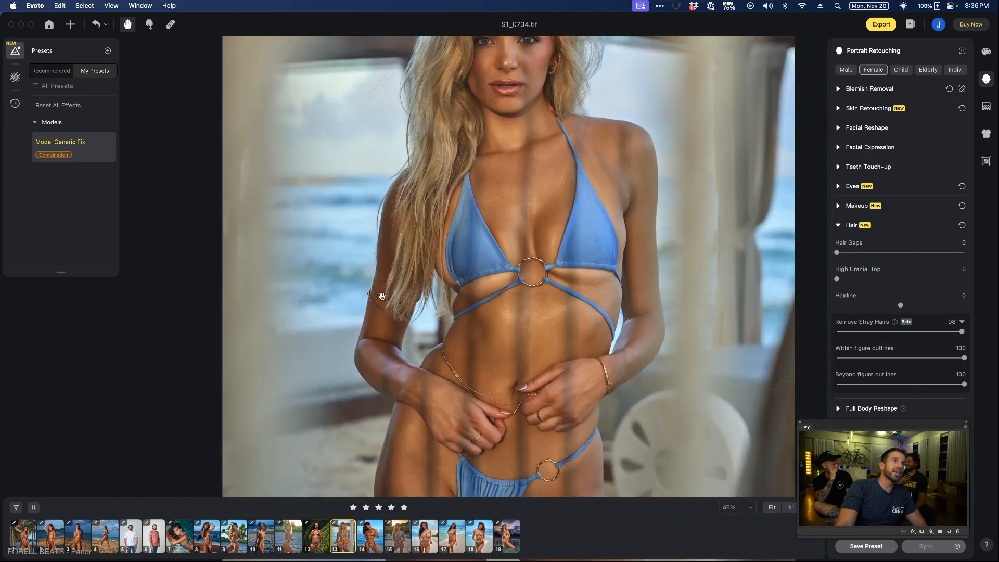
# Examine the hair ends and armband on the blue-bikini portrait up close, comparing the retouch repeatedly with the original
pyautogui.scroll(5, 366, 299)
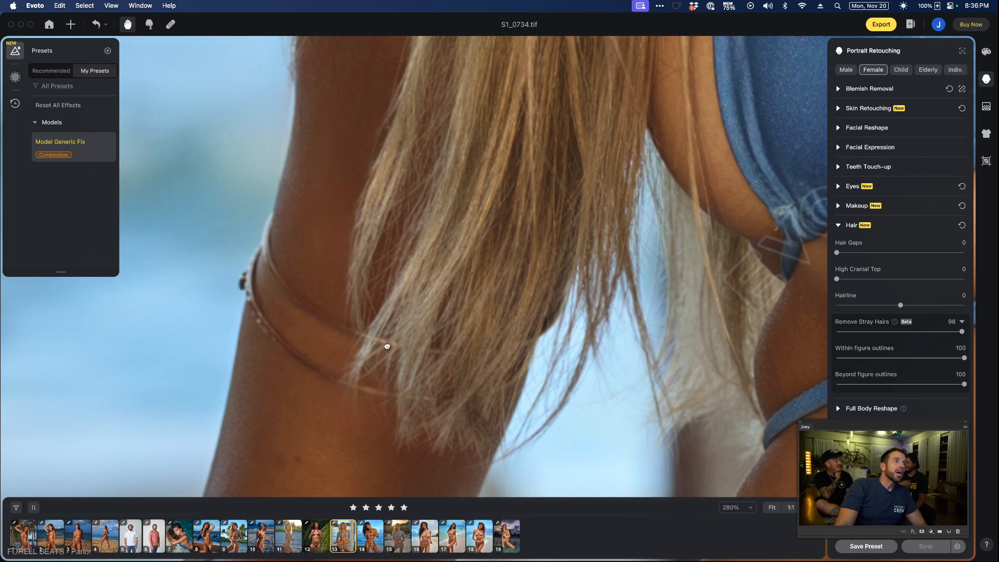
pyautogui.scroll(-5, 386, 346)
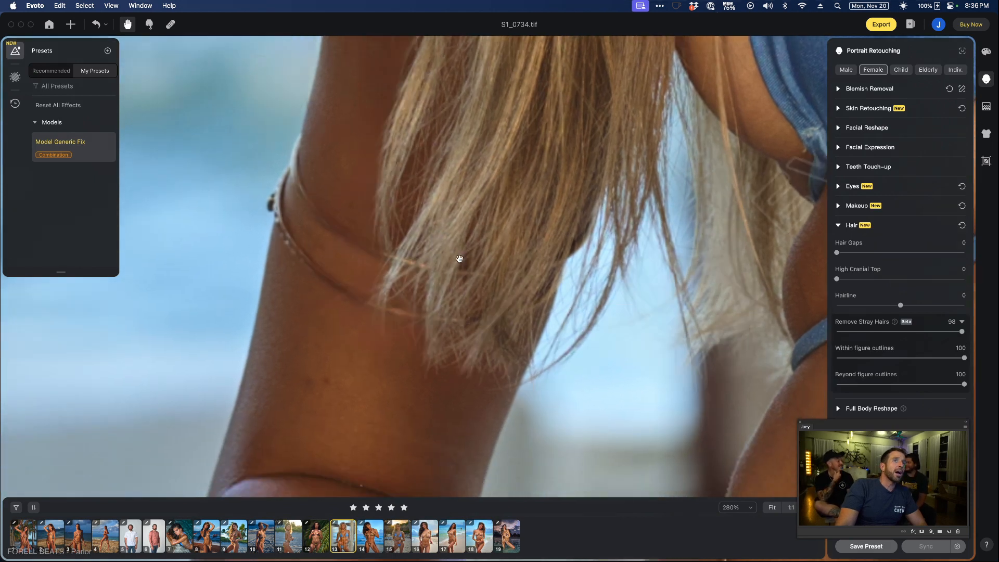
pyautogui.scroll(-5, 459, 258)
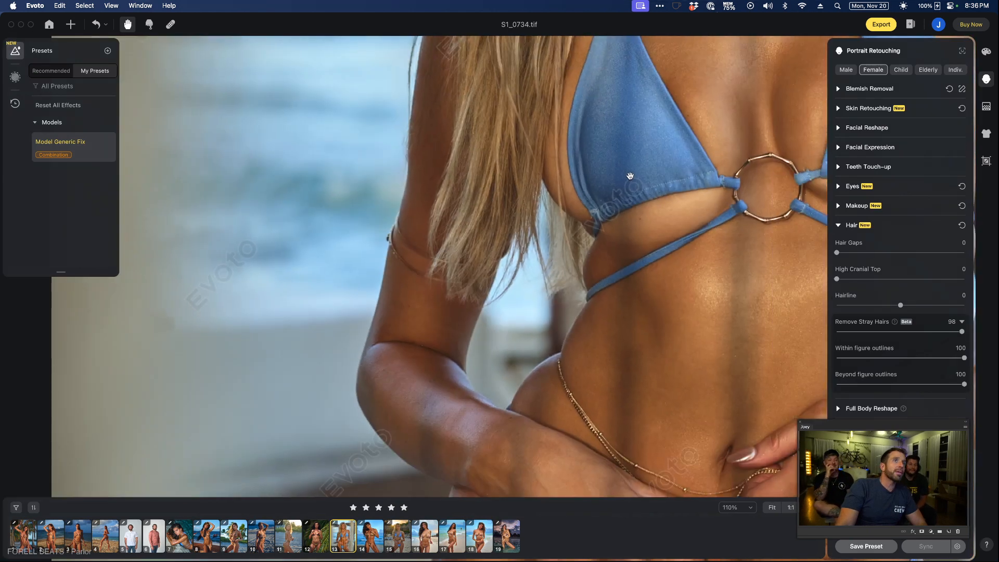
pyautogui.scroll(5, 396, 290)
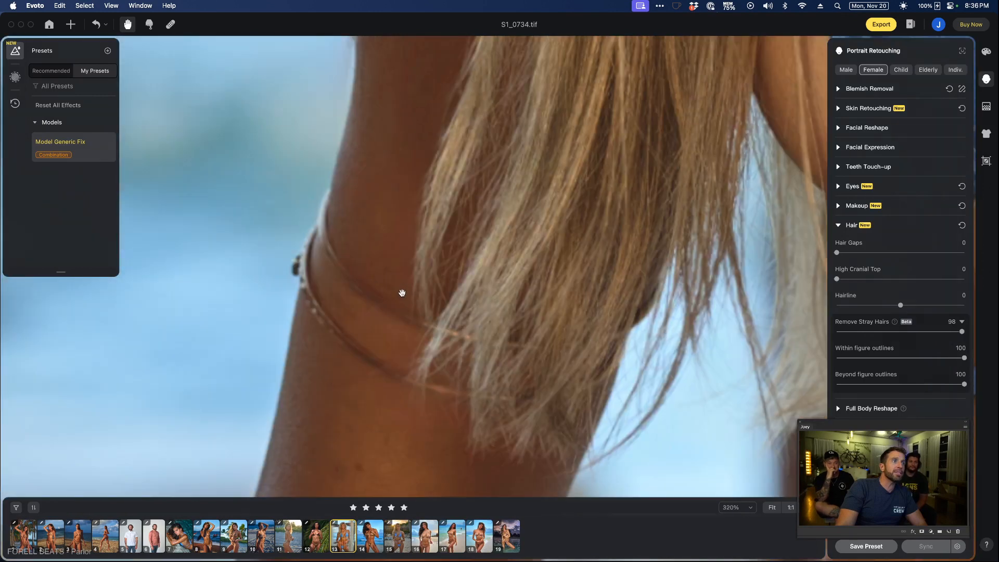
pyautogui.press('\\')
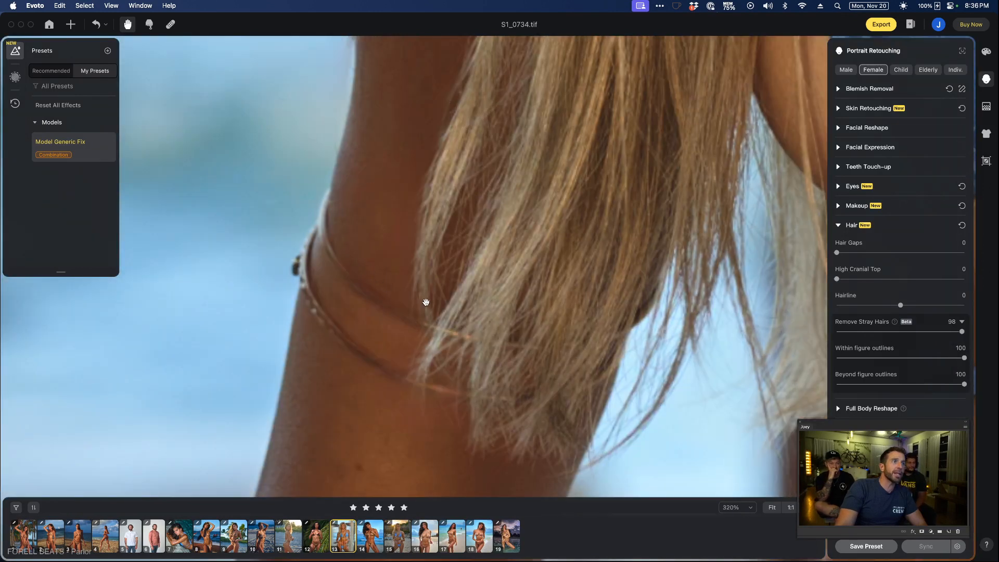
pyautogui.press('\\')
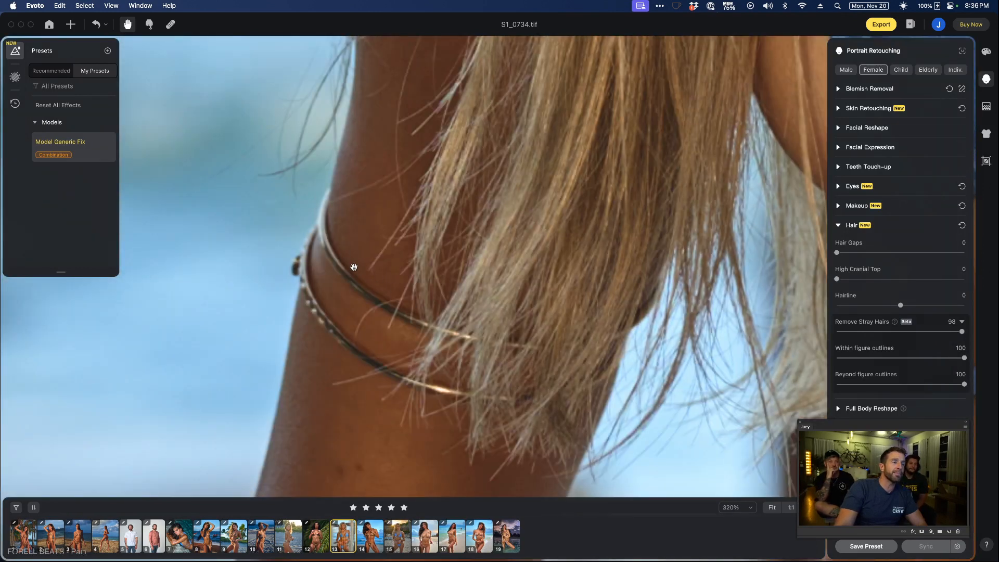
pyautogui.press('\\')
pyautogui.press('\\')
pyautogui.press('\\')
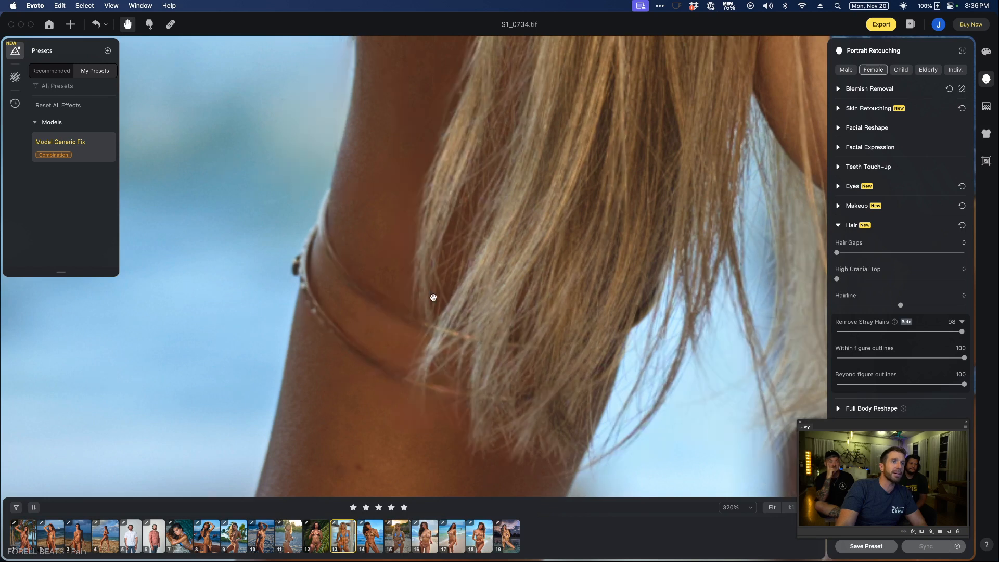
# Erase the Blemish Removal effect over the armband beside the hair ends, using eraser size 30, softness 50 and opacity 100
pyautogui.scroll(-3, 526, 293)
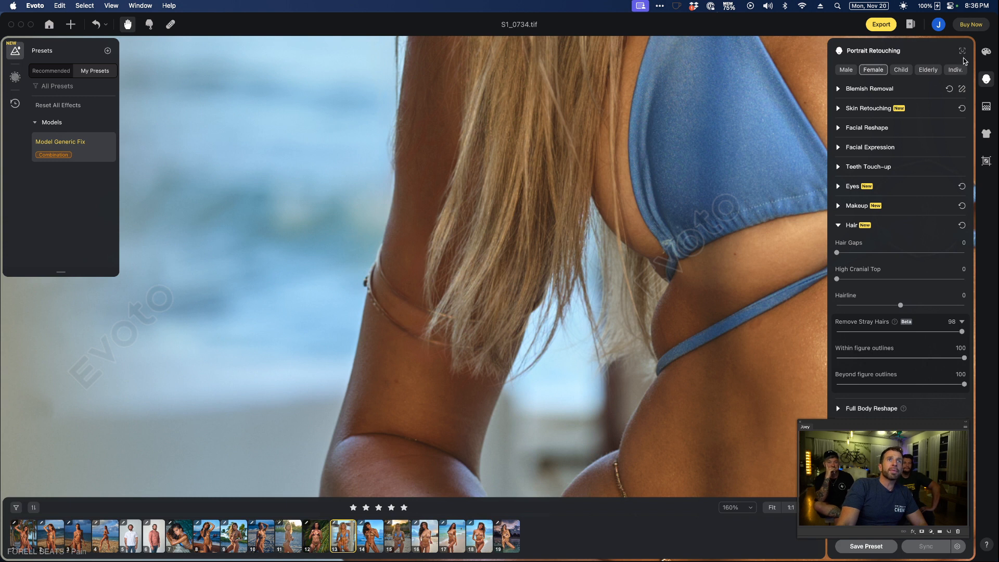
pyautogui.click(962, 91)
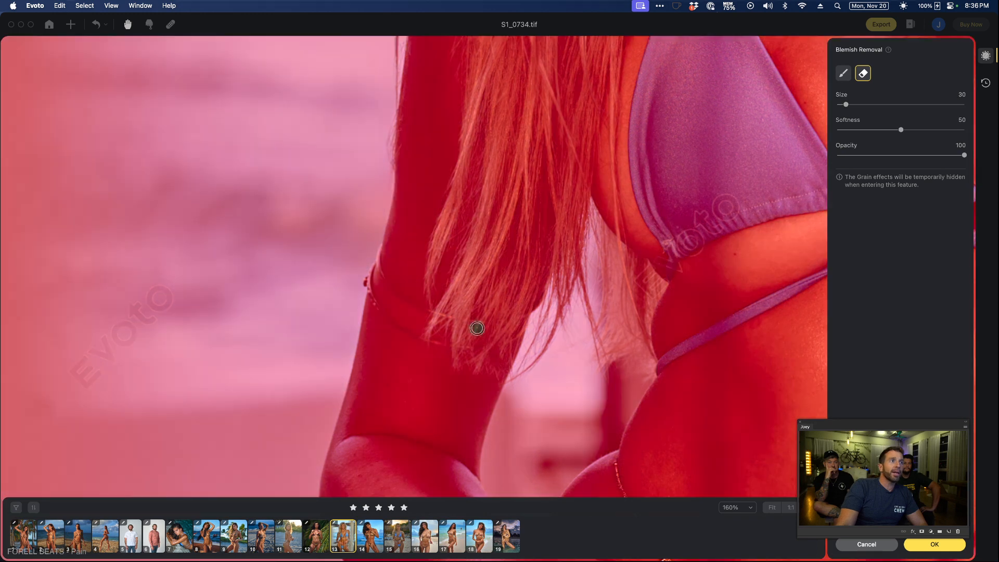
pyautogui.moveTo(477, 327)
pyautogui.mouseDown()
pyautogui.moveTo(407, 326)
pyautogui.moveTo(450, 343)
pyautogui.moveTo(395, 324)
pyautogui.moveTo(371, 298)
pyautogui.moveTo(385, 311)
pyautogui.moveTo(385, 285)
pyautogui.moveTo(467, 322)
pyautogui.moveTo(386, 282)
pyautogui.moveTo(483, 335)
pyautogui.moveTo(426, 310)
pyautogui.moveTo(461, 343)
pyautogui.mouseUp()
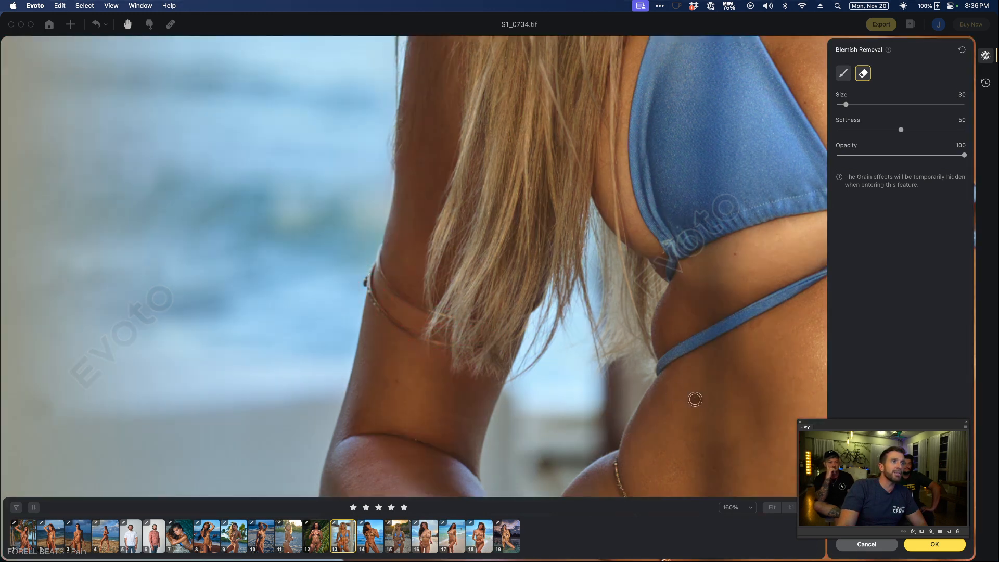
pyautogui.click(934, 548)
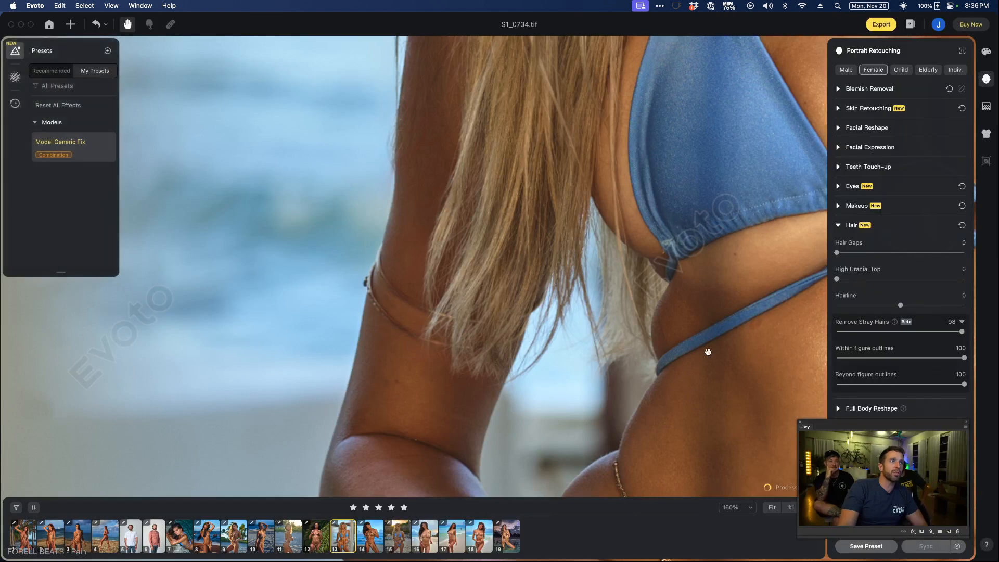
# Review the retouched blue-bikini portrait in the full frame and up close, checking the face, hair and chest
pyautogui.moveTo(685, 326); pyautogui.dragTo(551, 337)
pyautogui.scroll(-10, 557, 316)
pyautogui.scroll(-1, 558, 316)
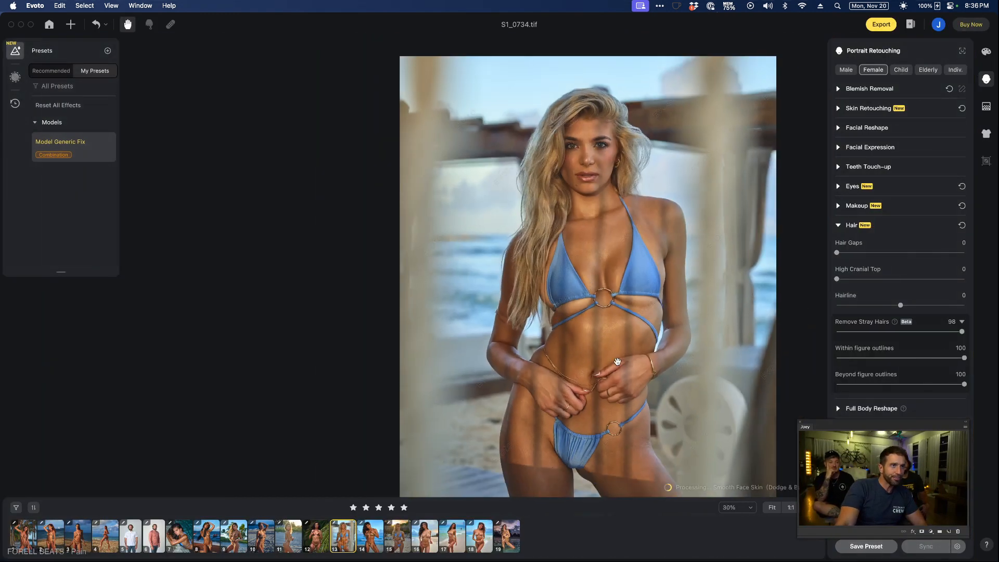
pyautogui.scroll(1, 614, 320)
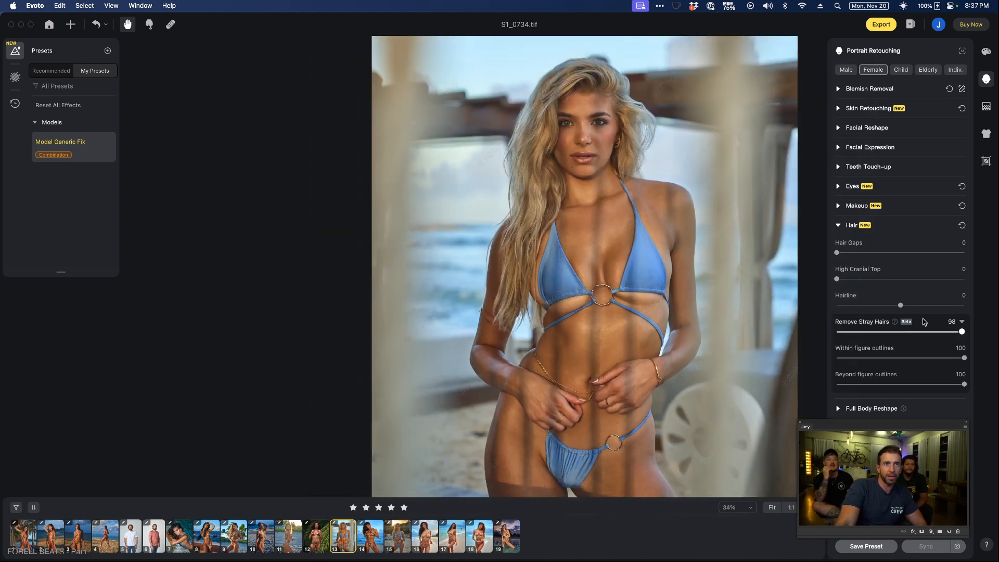
pyautogui.scroll(5, 622, 137)
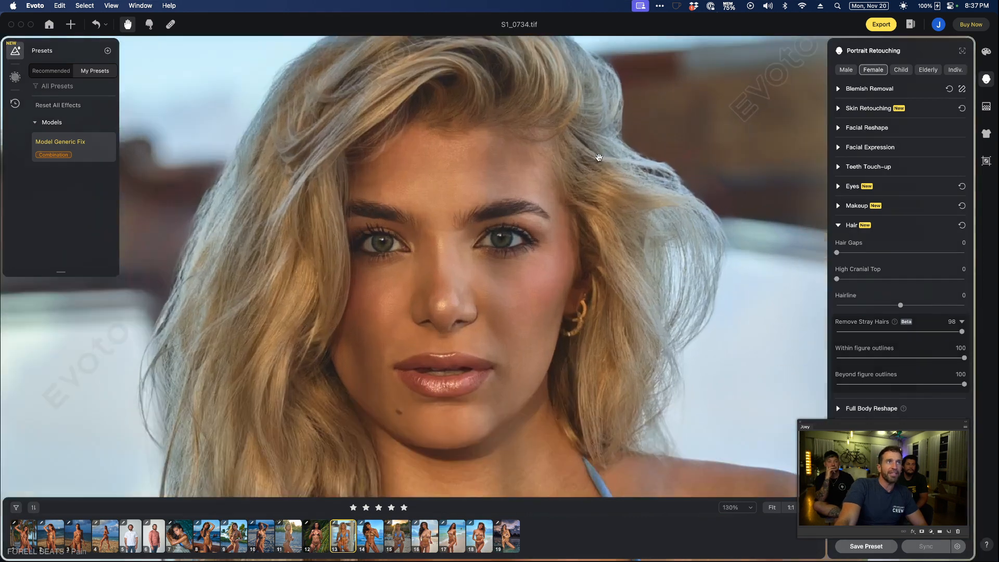
pyautogui.scroll(-1, 599, 158)
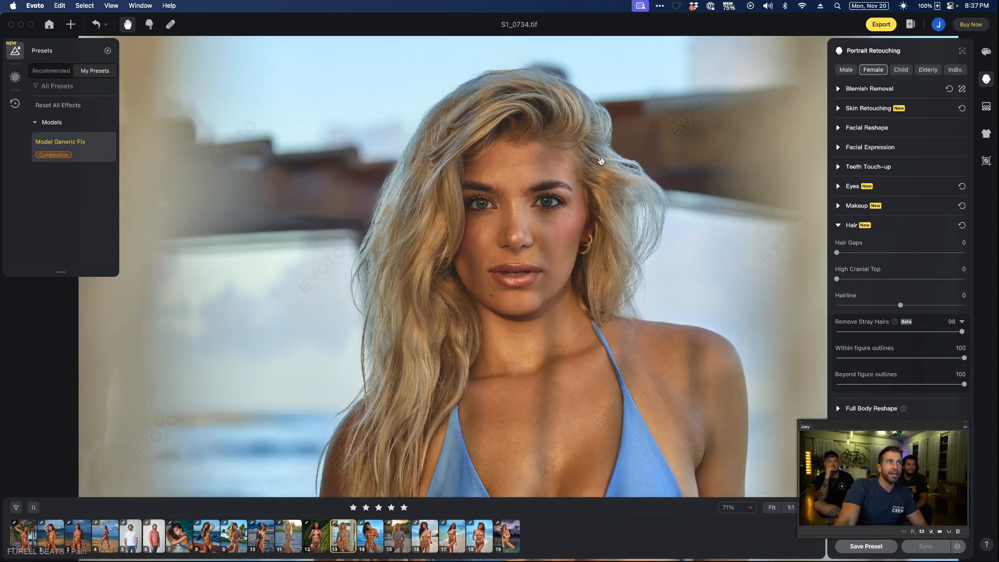
pyautogui.scroll(4, 497, 432)
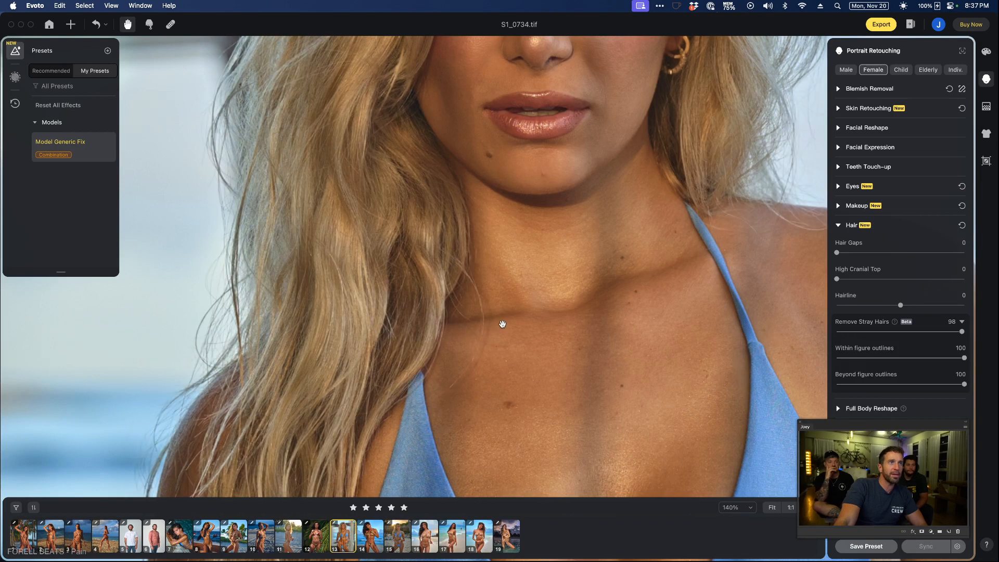
pyautogui.scroll(-4, 503, 323)
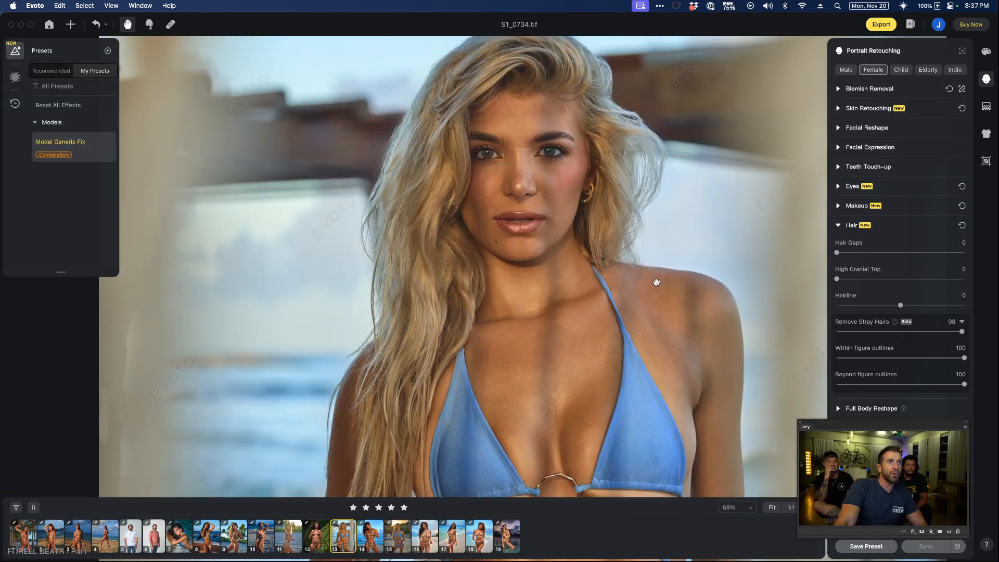
pyautogui.moveTo(658, 284); pyautogui.dragTo(659, 332)
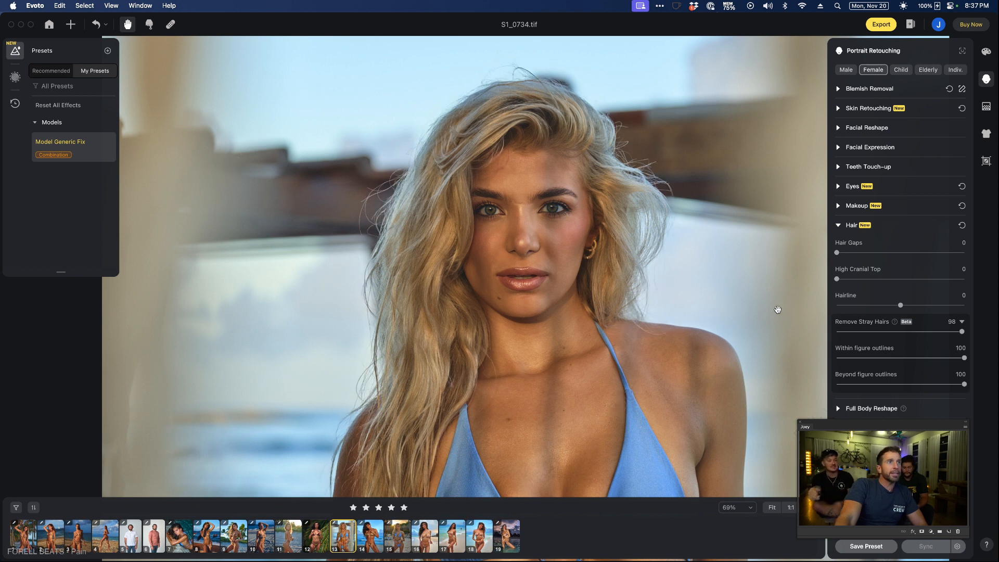
pyautogui.scroll(-5, 700, 323)
pyautogui.scroll(3, 700, 323)
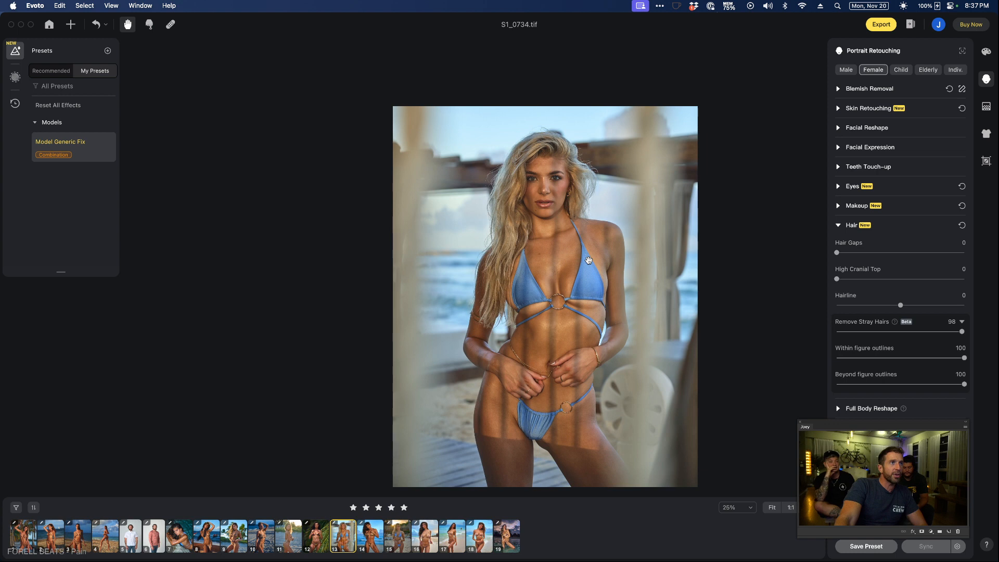
pyautogui.moveTo(582, 250); pyautogui.dragTo(552, 222)
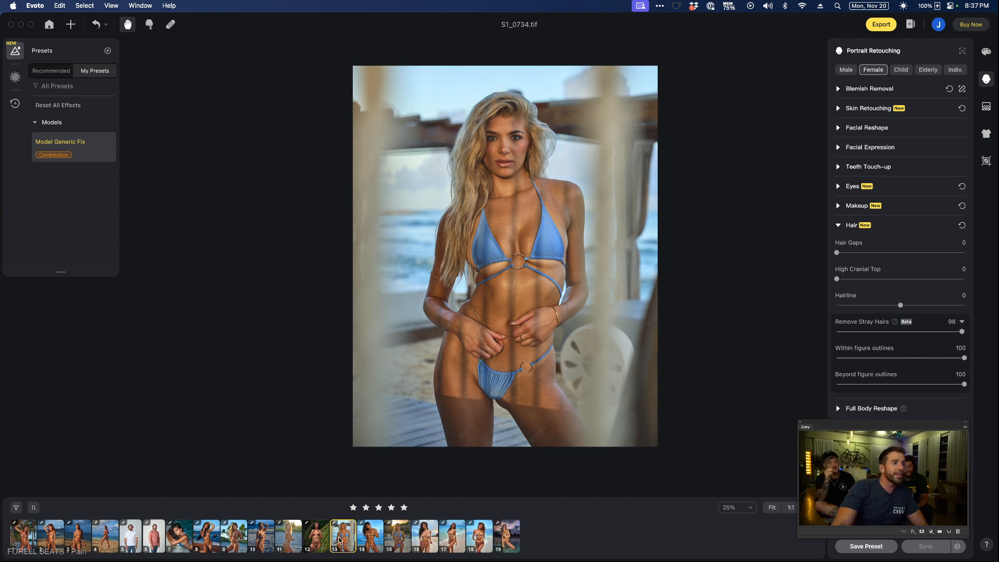
# Open photo S1_0803.tif, set Remove Stray Hairs to 100, and inspect the dark hair's outline and strands
pyautogui.click(370, 535)
pyautogui.scroll(5, 482, 129)
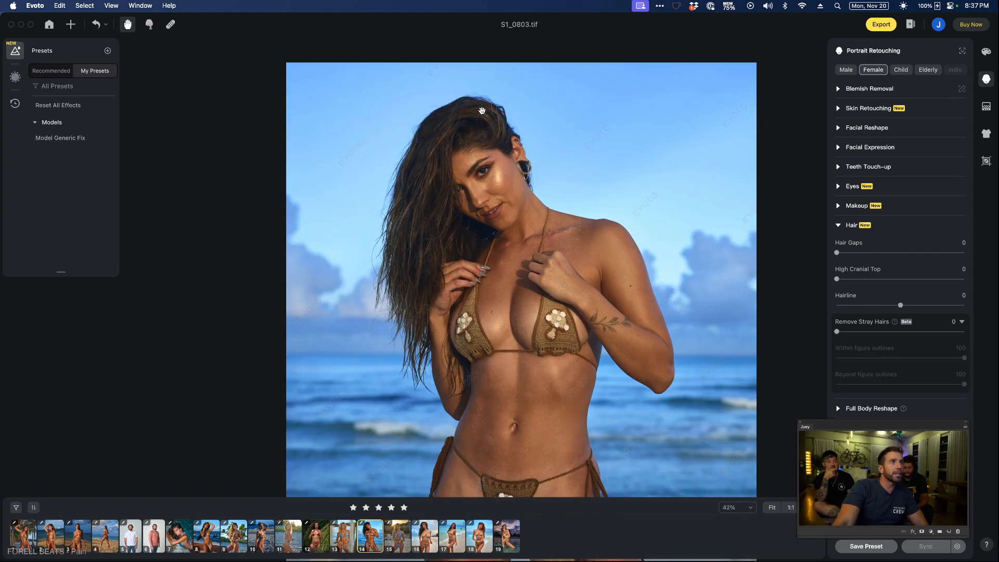
pyautogui.scroll(5, 483, 129)
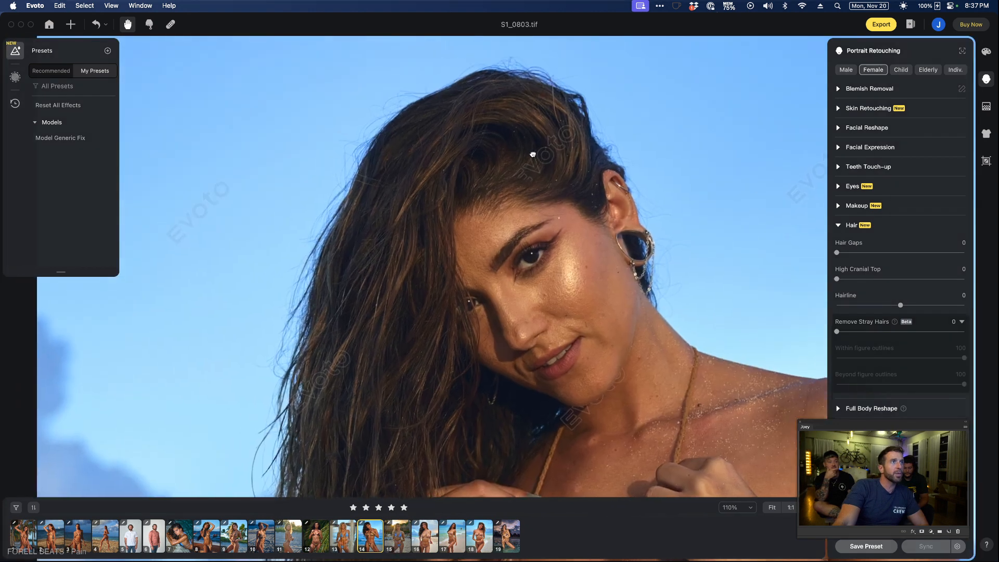
pyautogui.click(963, 332)
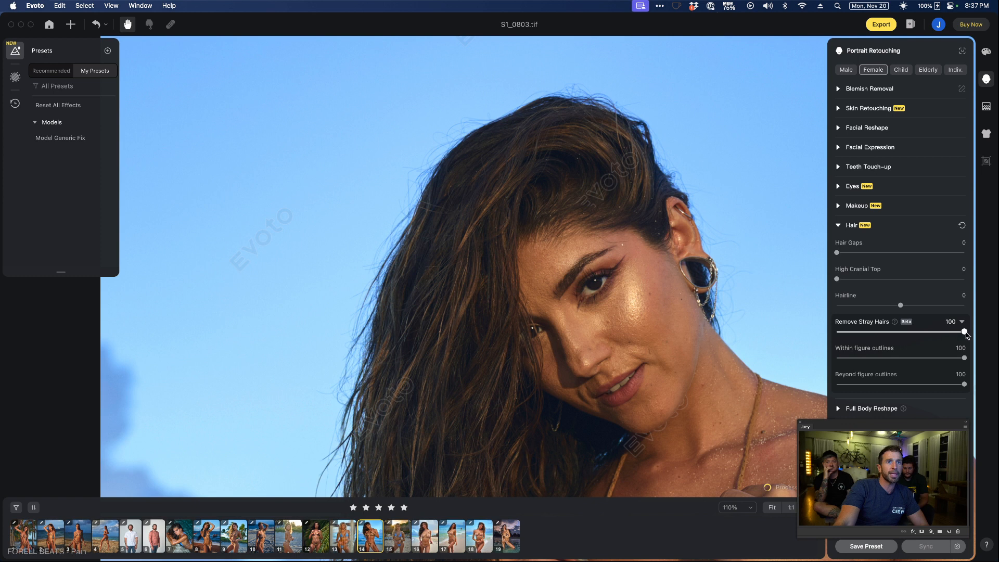
pyautogui.scroll(-2, 585, 280)
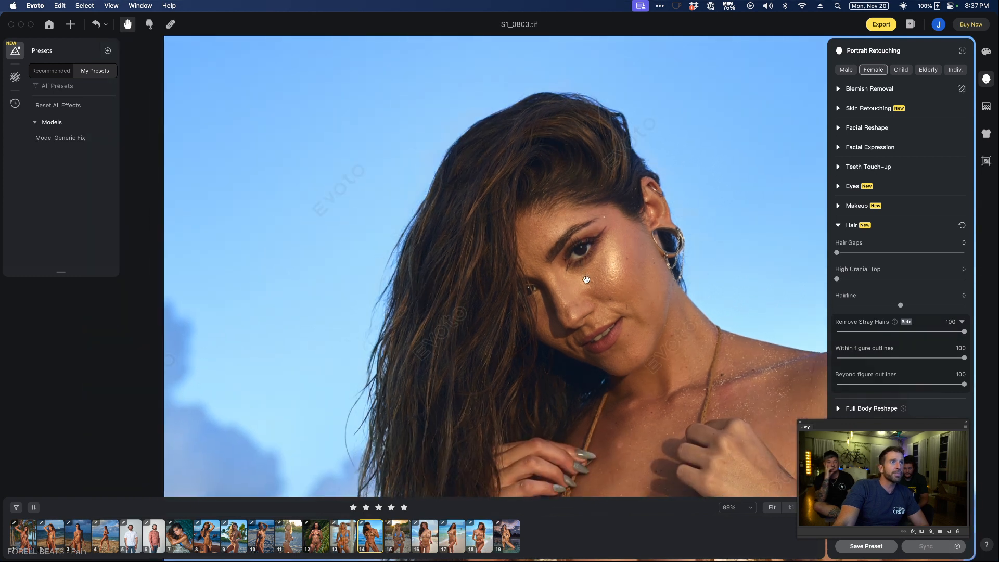
pyautogui.scroll(5, 468, 285)
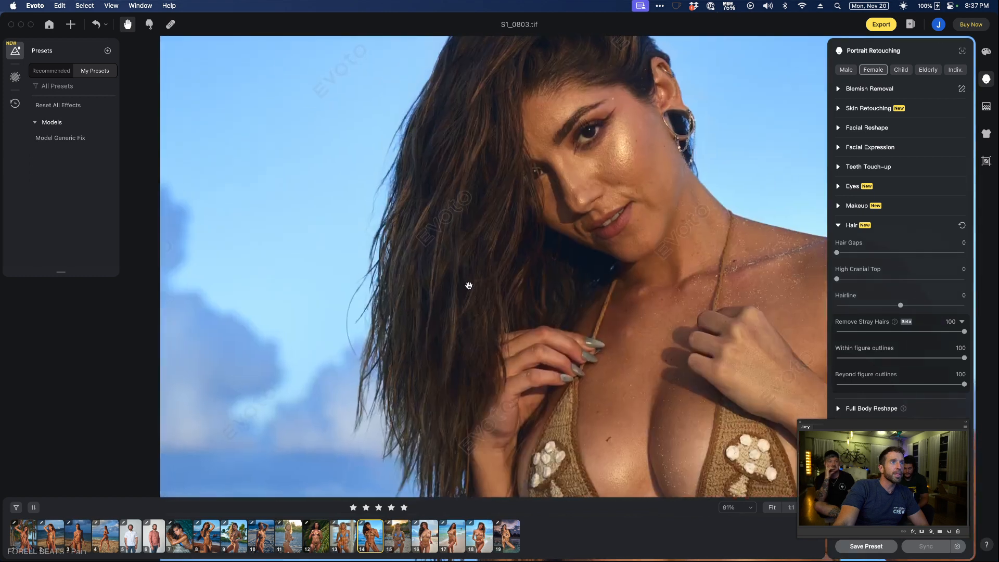
pyautogui.scroll(-3, 468, 286)
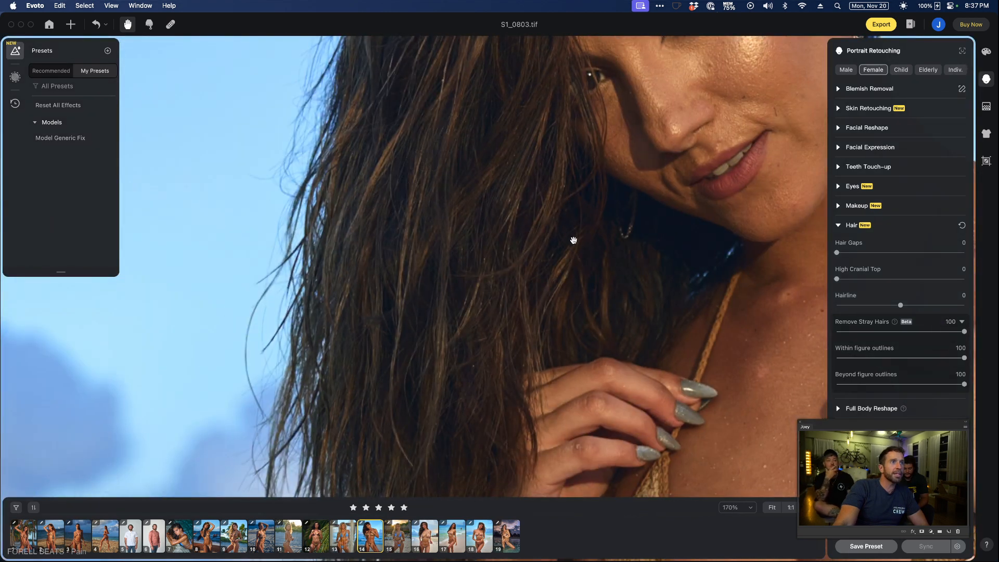
pyautogui.scroll(-1, 580, 246)
pyautogui.scroll(-5, 580, 246)
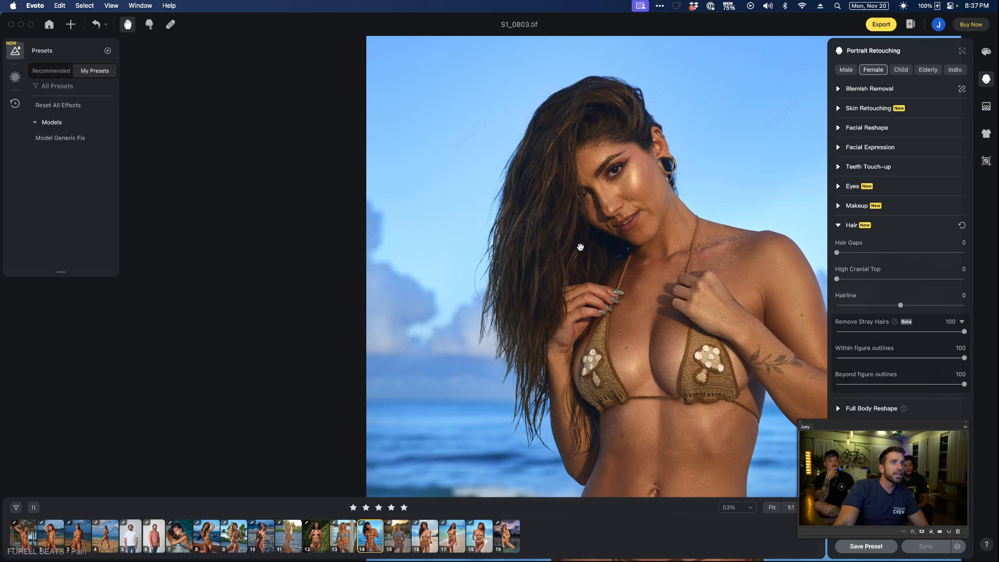
# Apply the Model Generic Fix preset to the dark-haired model's portrait and set Hair Gaps to 48
pyautogui.scroll(2, 580, 246)
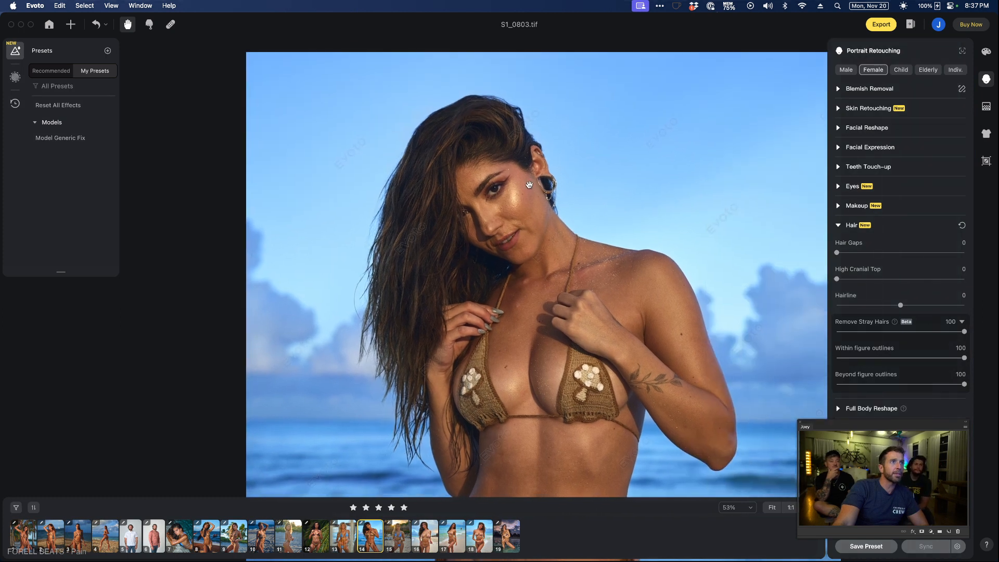
pyautogui.scroll(4, 526, 186)
pyautogui.click(71, 151)
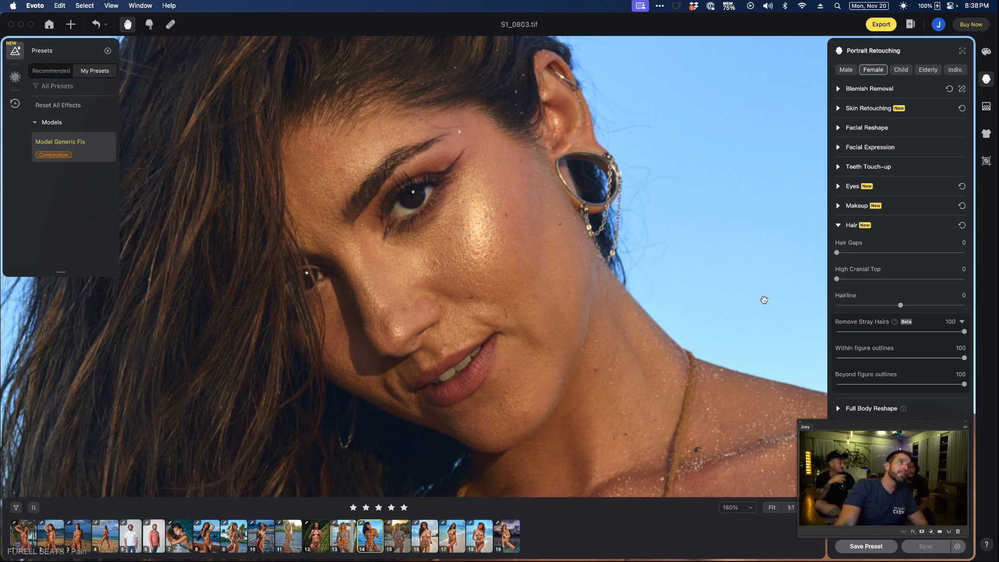
pyautogui.scroll(-3, 752, 294)
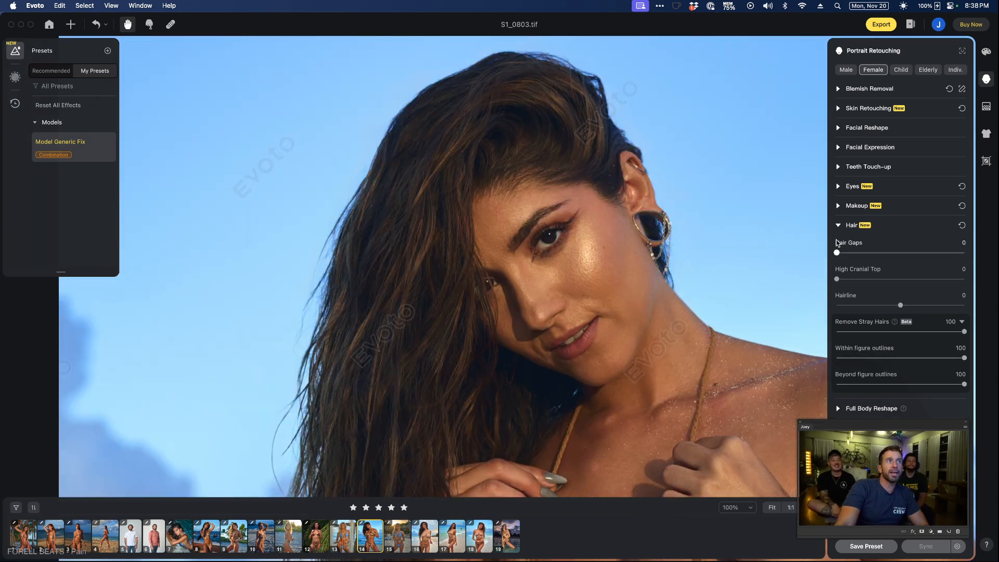
pyautogui.click(898, 252)
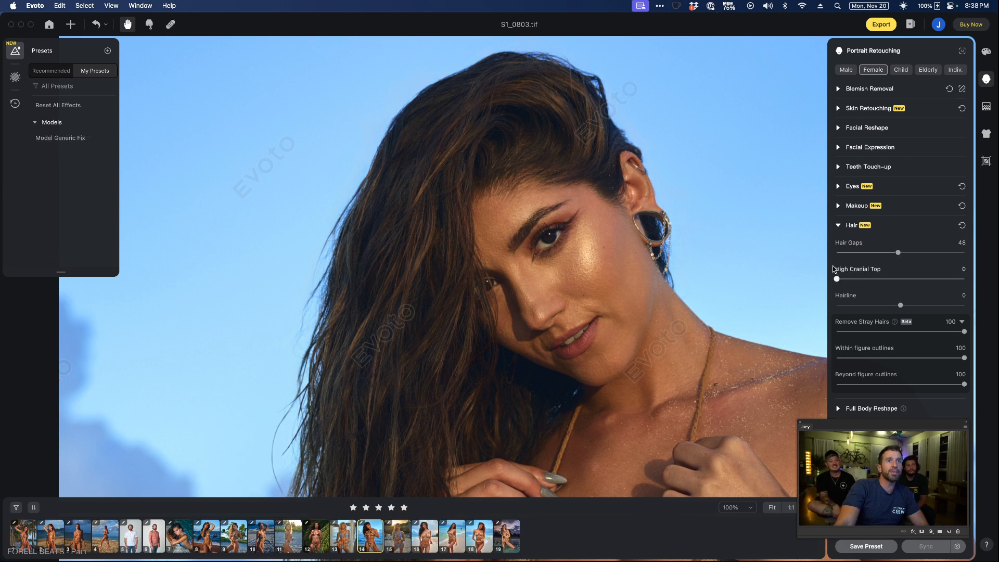
# Try the General catchlight styles 01, 02 and 03 on the model's eyes, ending with style 06
pyautogui.click(838, 186)
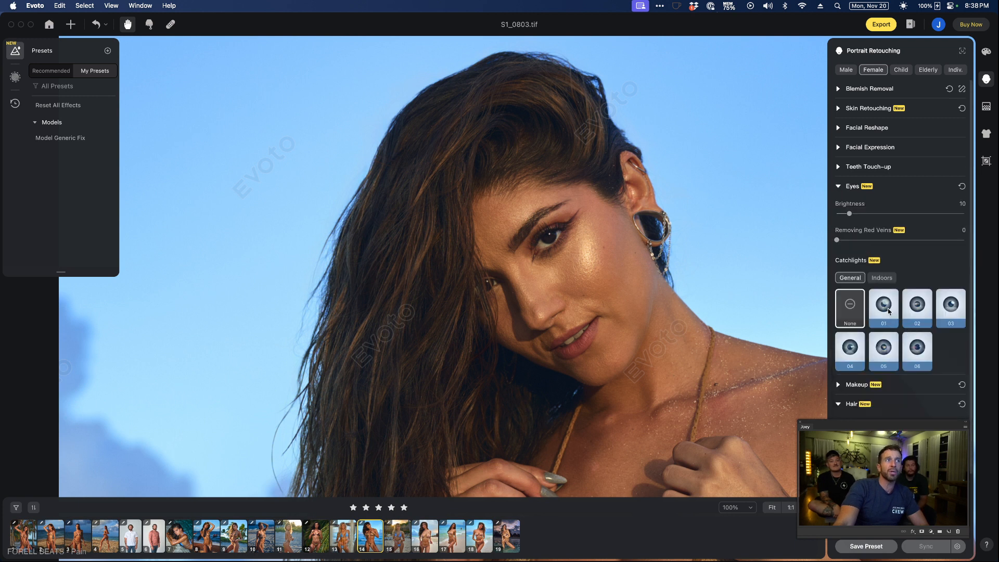
pyautogui.click(888, 312)
pyautogui.click(920, 310)
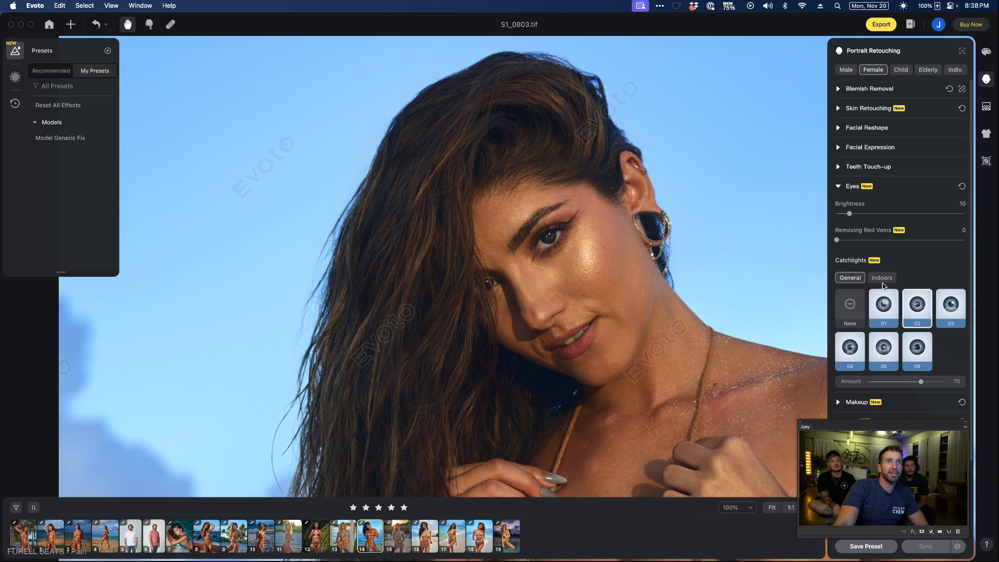
pyautogui.click(945, 310)
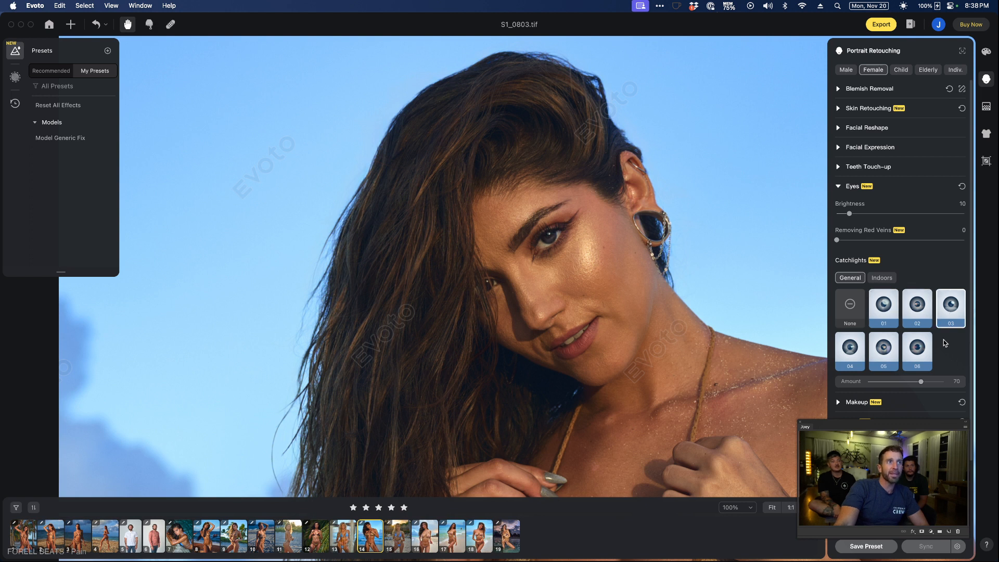
pyautogui.click(917, 348)
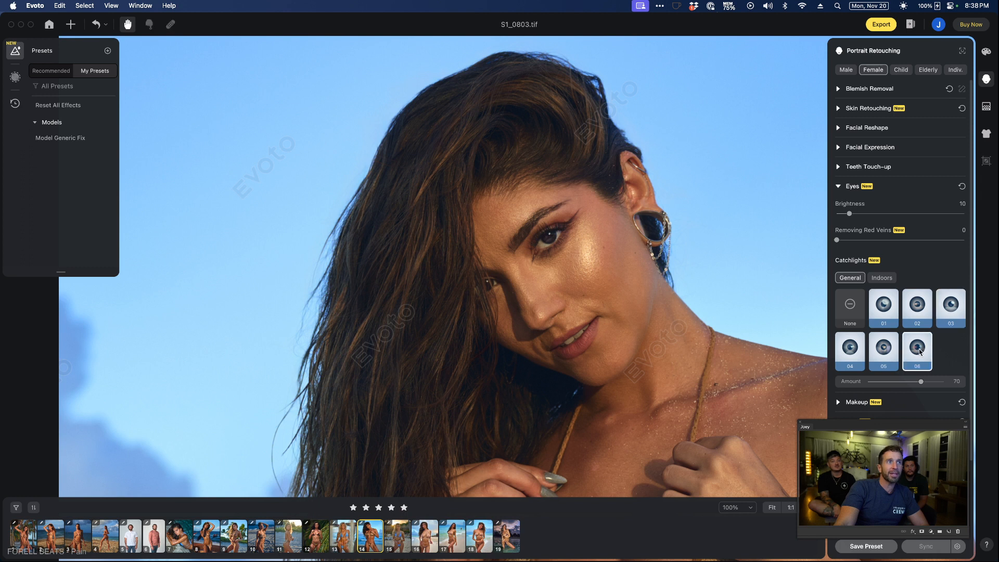
# Try General catchlight styles 05 and 04, settle on style 03, and bring up the Indoors styles while checking the portrait
pyautogui.click(885, 349)
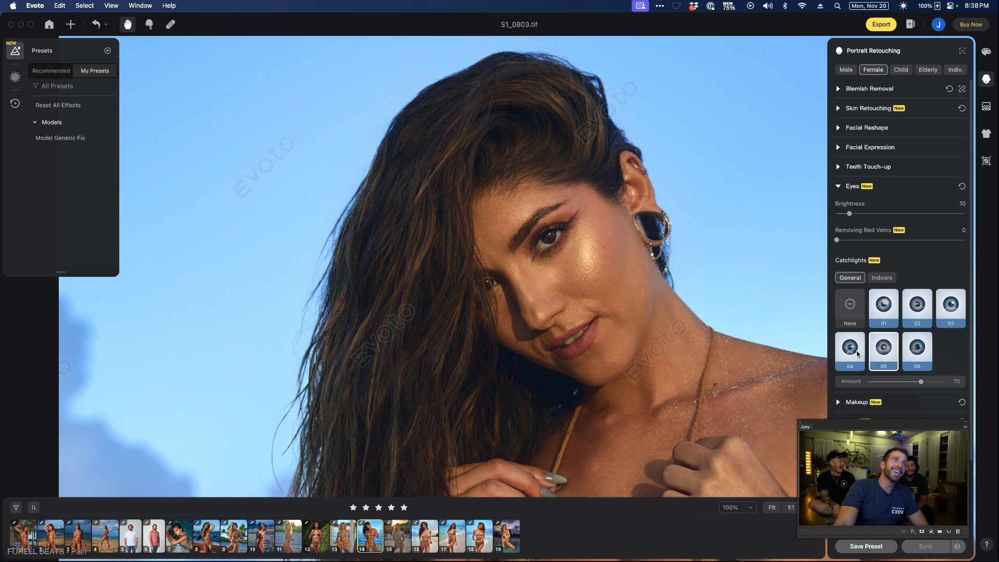
pyautogui.click(857, 353)
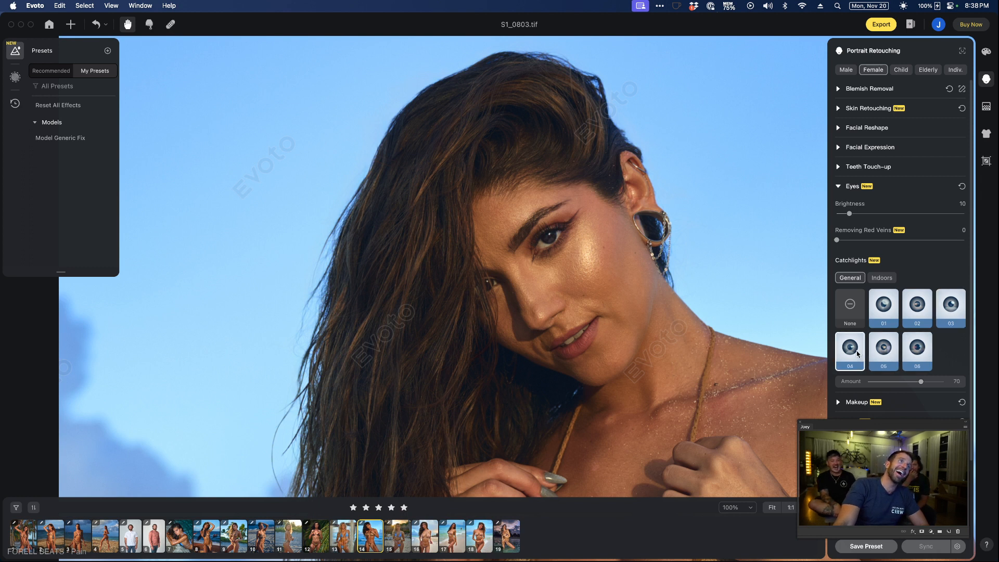
pyautogui.click(944, 321)
pyautogui.scroll(2, 645, 225)
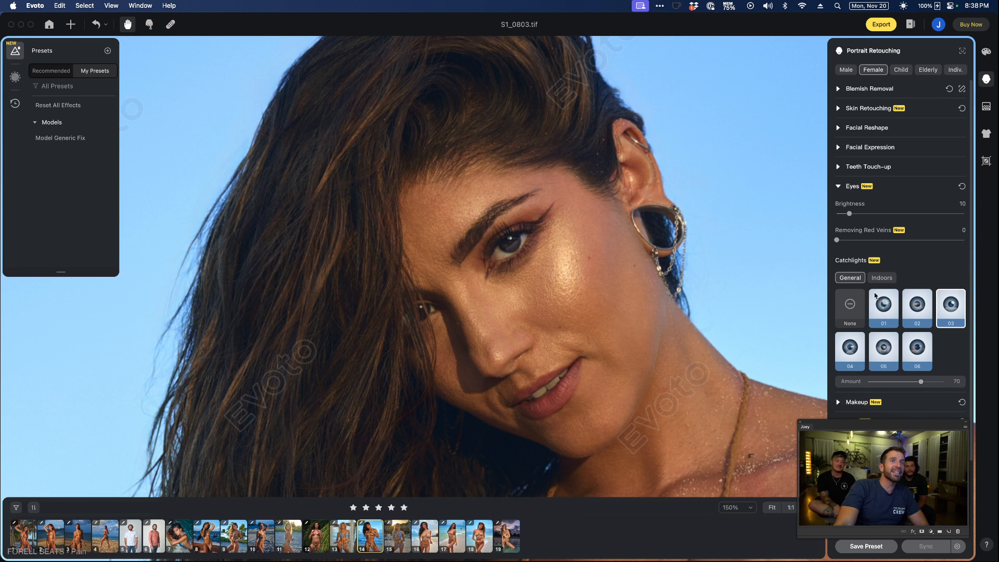
pyautogui.click(882, 278)
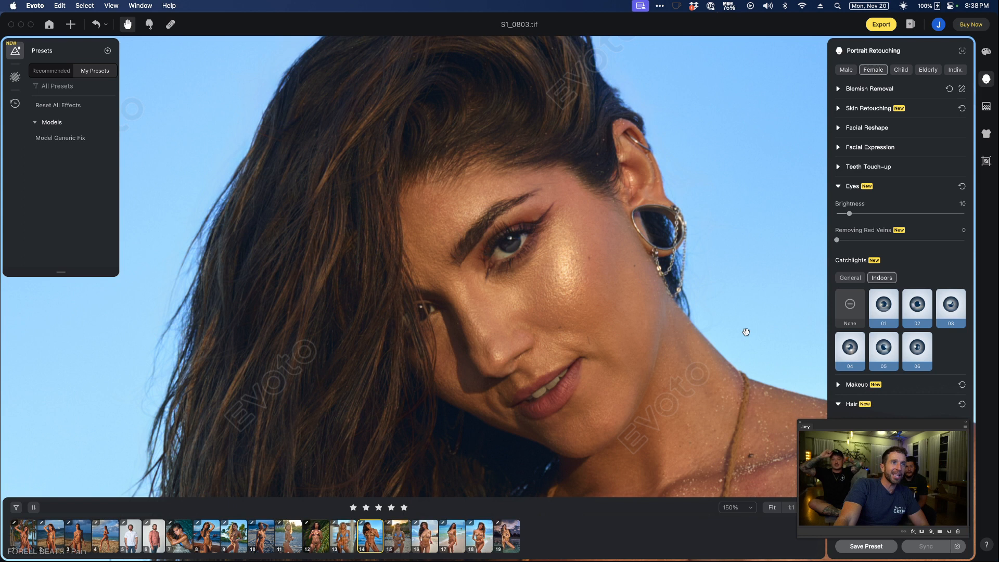
pyautogui.scroll(-5, 744, 331)
pyautogui.scroll(-5, 708, 284)
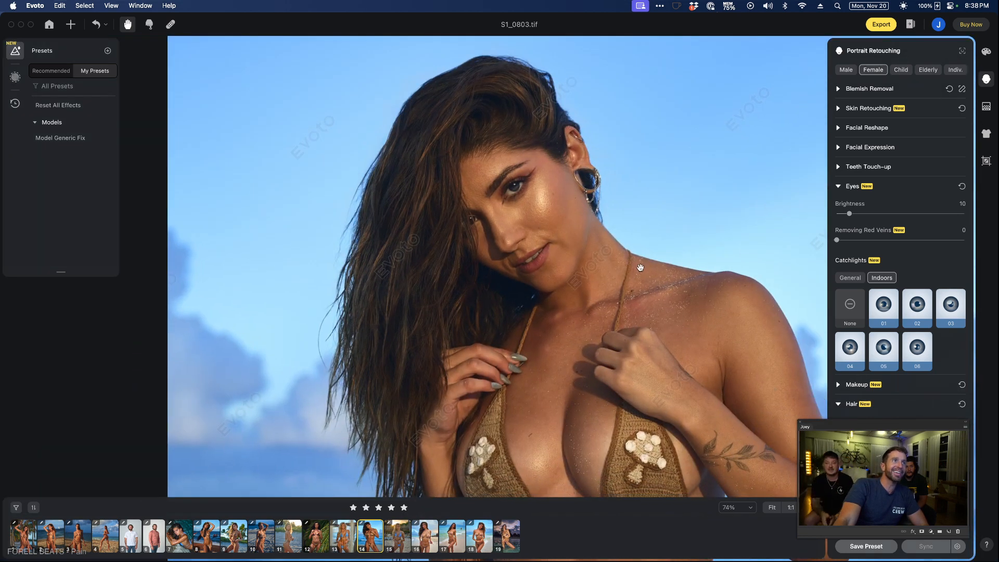
pyautogui.moveTo(637, 280); pyautogui.dragTo(552, 247)
# Open photo S1_0893.tif, apply the Model Generic Fix preset, and set Remove Stray Hairs to 98
pyautogui.click(400, 538)
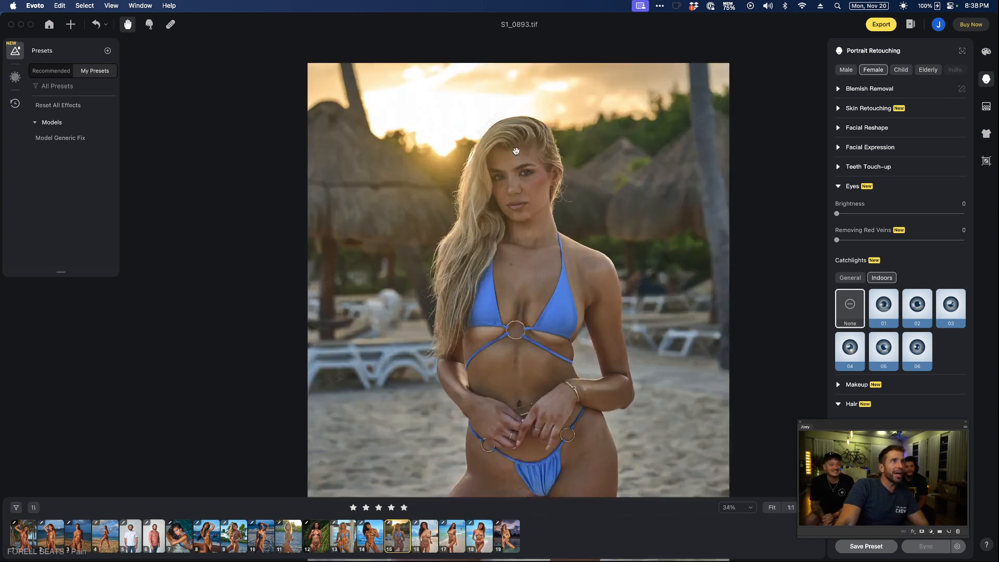
pyautogui.scroll(6, 516, 150)
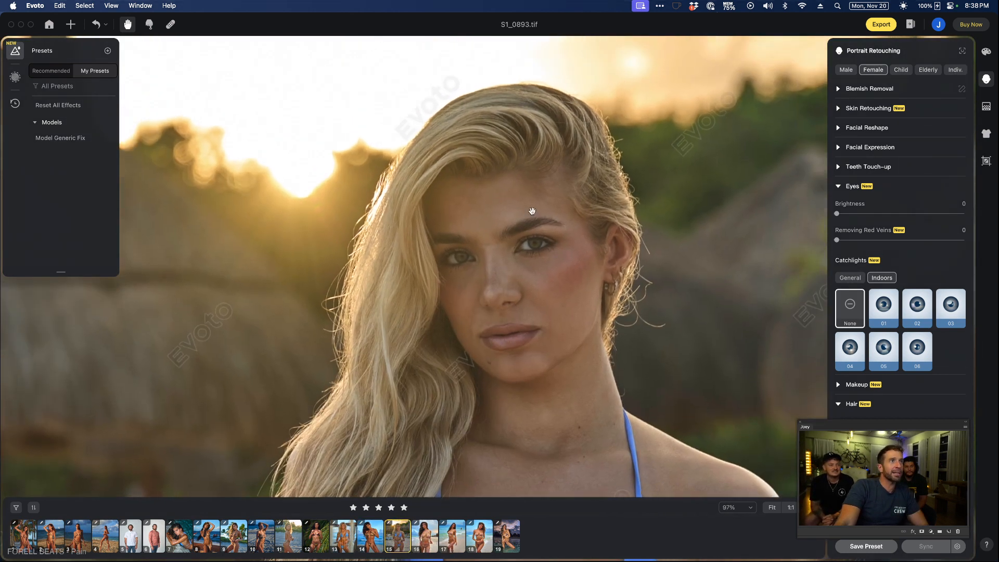
pyautogui.click(87, 138)
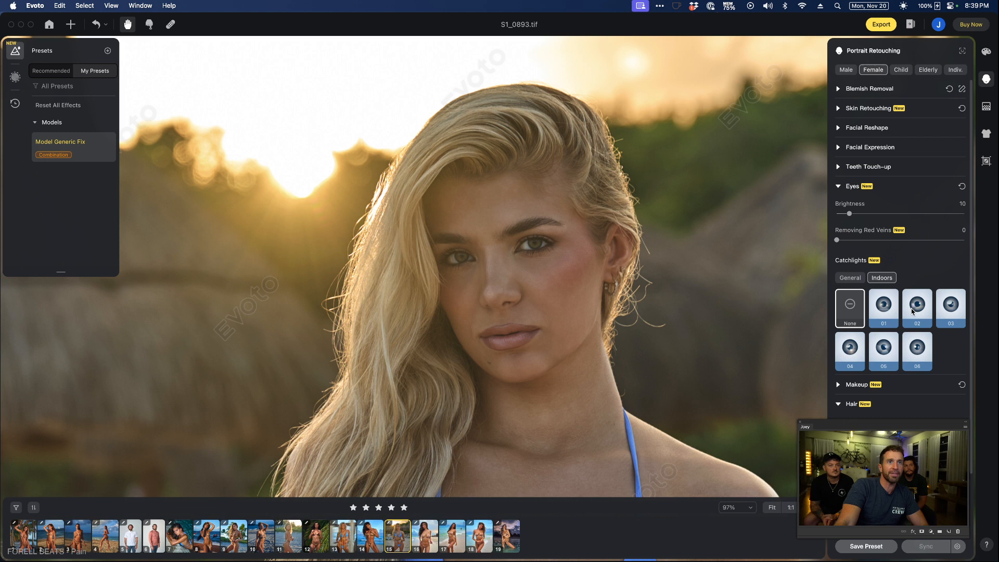
pyautogui.click(838, 187)
pyautogui.moveTo(951, 332); pyautogui.dragTo(964, 332)
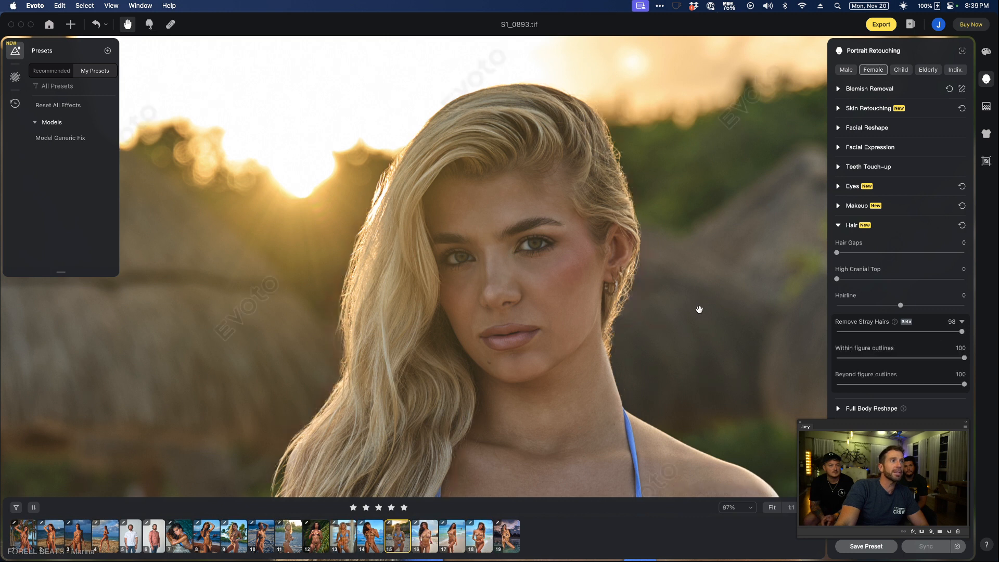
# Examine the retouched blonde model's hair outline, face and body from close up to the full frame
pyautogui.scroll(-5, 699, 310)
pyautogui.moveTo(698, 324); pyautogui.dragTo(631, 231)
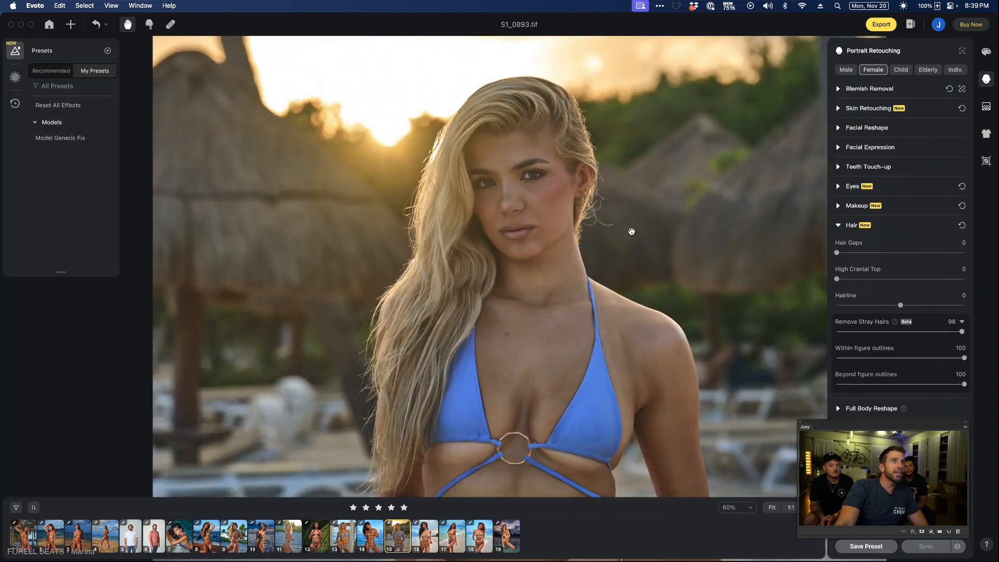
pyautogui.scroll(-1, 631, 231)
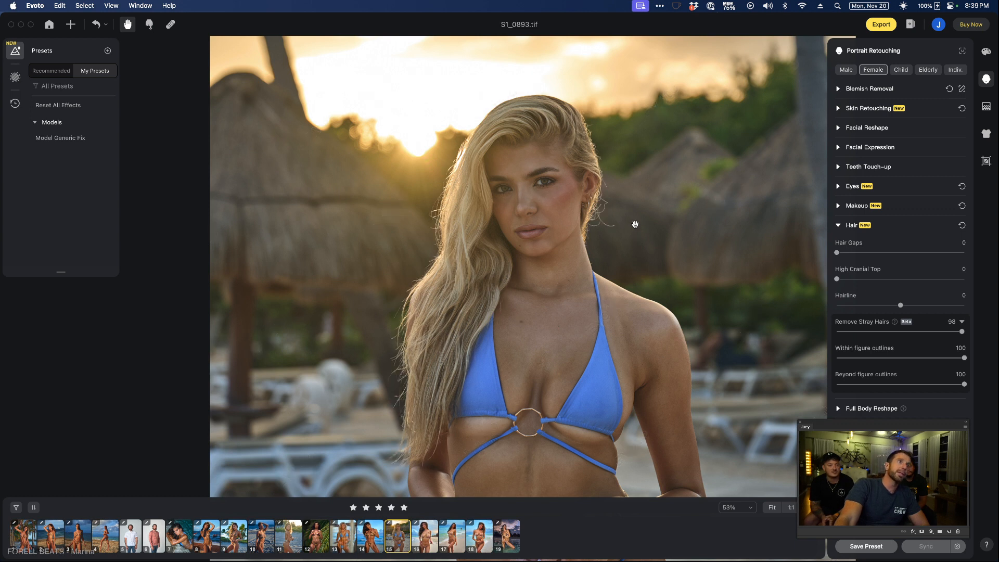
pyautogui.scroll(-3, 635, 224)
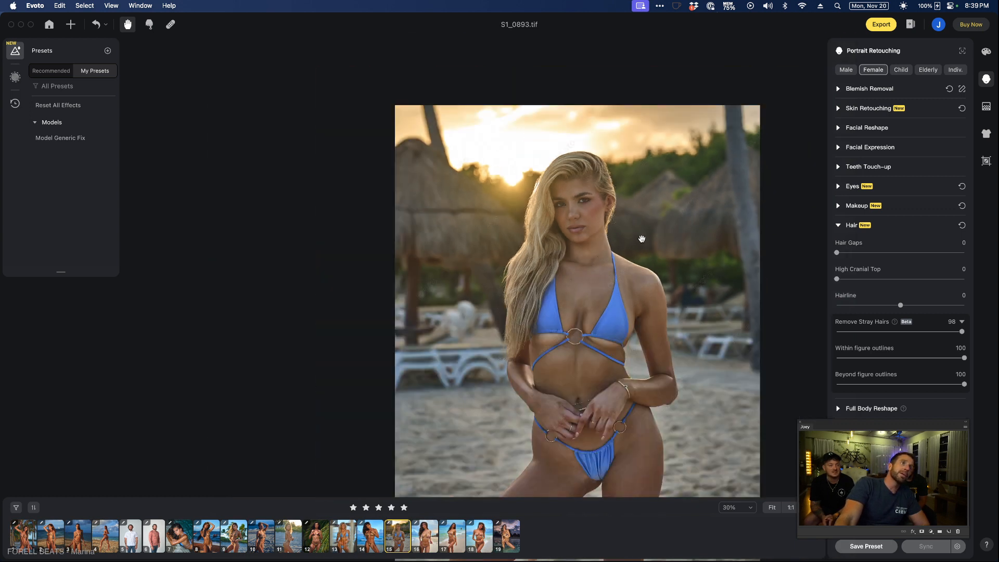
pyautogui.scroll(-1, 641, 239)
pyautogui.moveTo(640, 238); pyautogui.dragTo(635, 171)
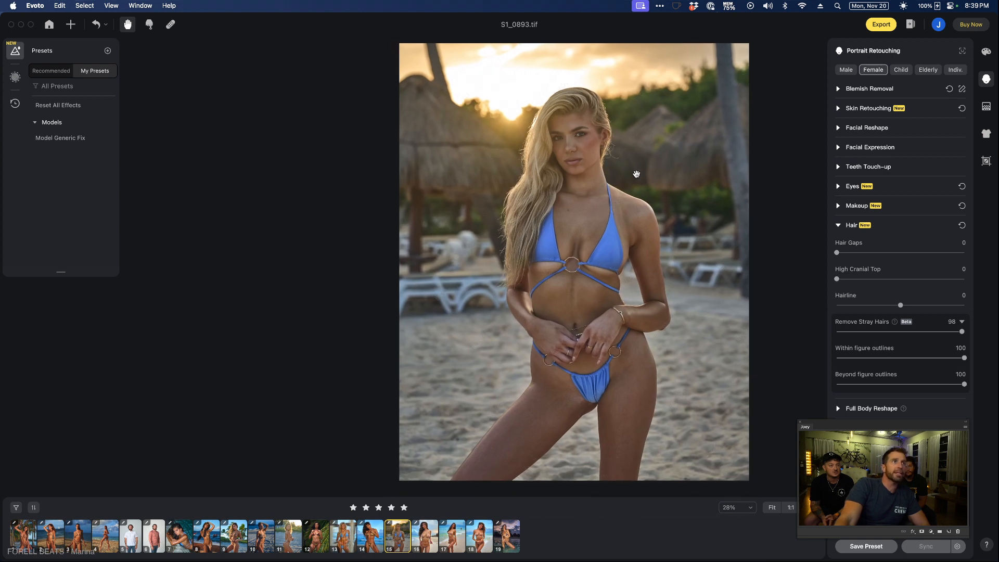
pyautogui.scroll(1, 635, 171)
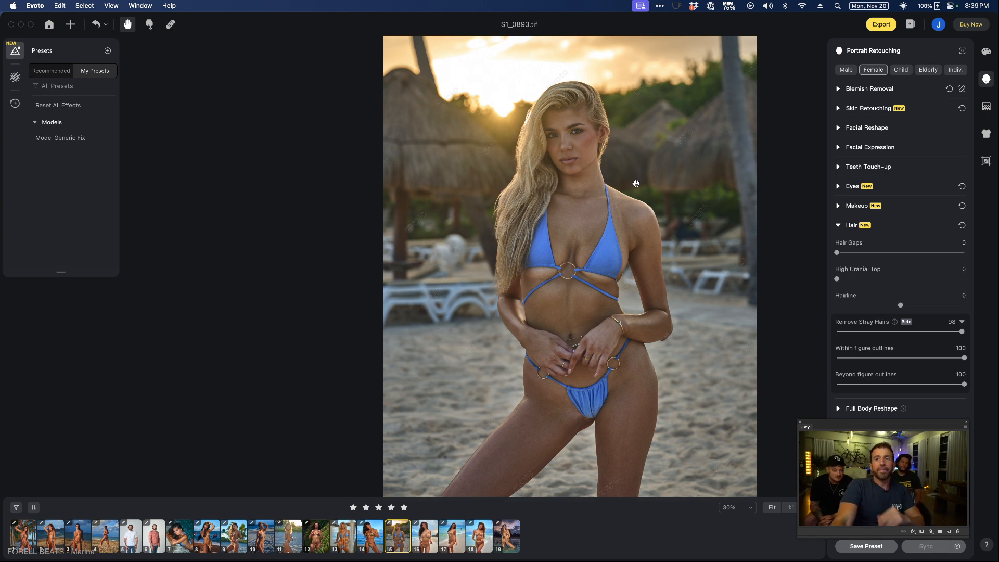
pyautogui.moveTo(642, 247); pyautogui.dragTo(598, 248)
# Open photo S2_1652.tif and apply the Model Generic Fix preset, checking the face and hair up close
pyautogui.click(424, 535)
pyautogui.scroll(3, 513, 111)
pyautogui.click(73, 140)
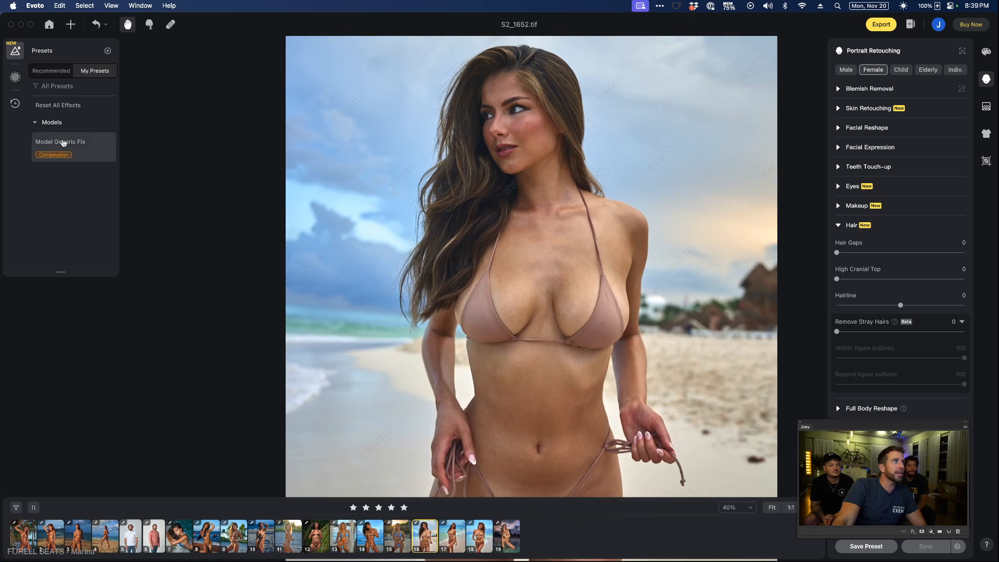
pyautogui.scroll(5, 560, 125)
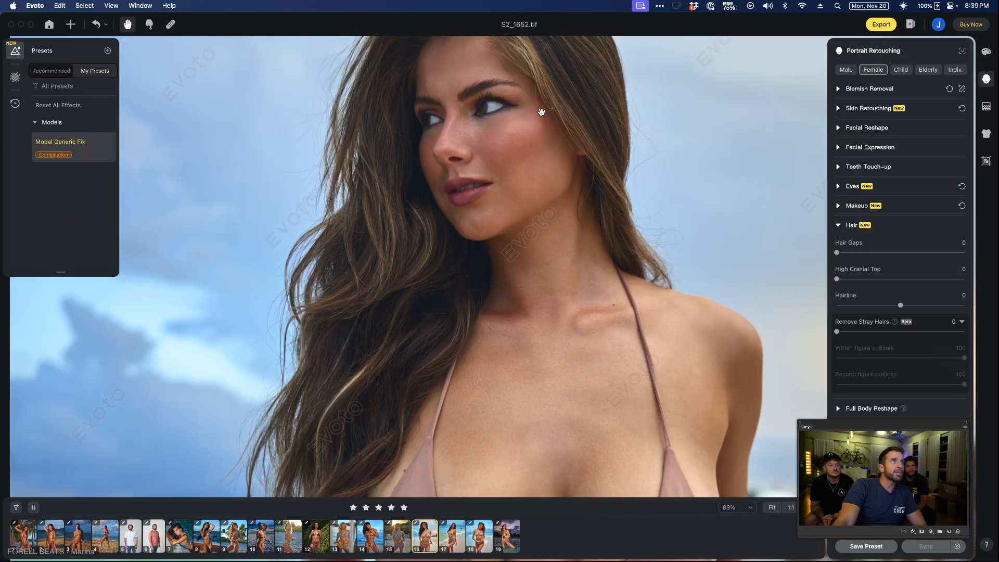
pyautogui.moveTo(553, 121); pyautogui.dragTo(558, 218)
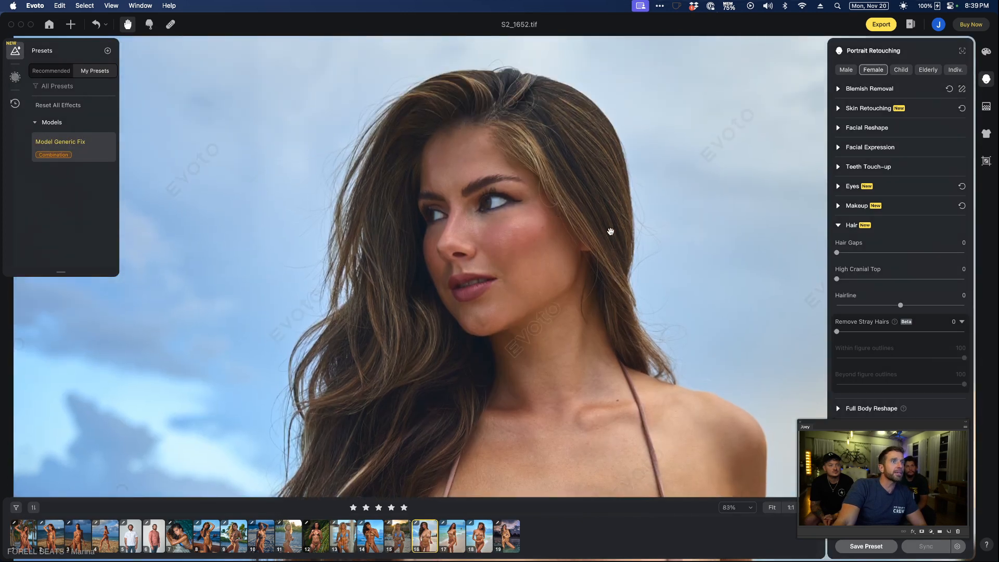
# Set Freckle & Acne removal to 88 for the long-haired model, keeping Freckle at 100
pyautogui.click(838, 108)
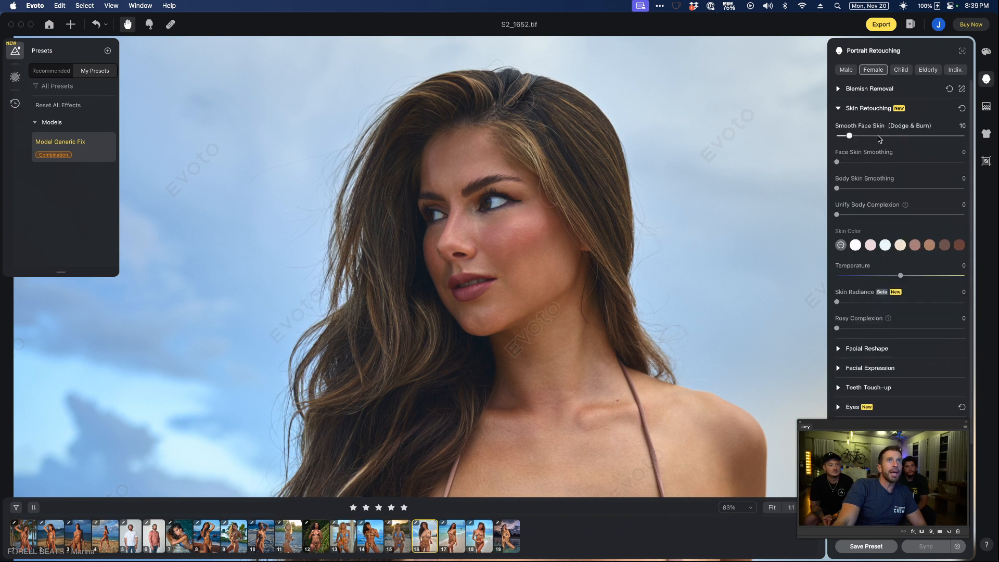
pyautogui.click(837, 109)
pyautogui.click(838, 89)
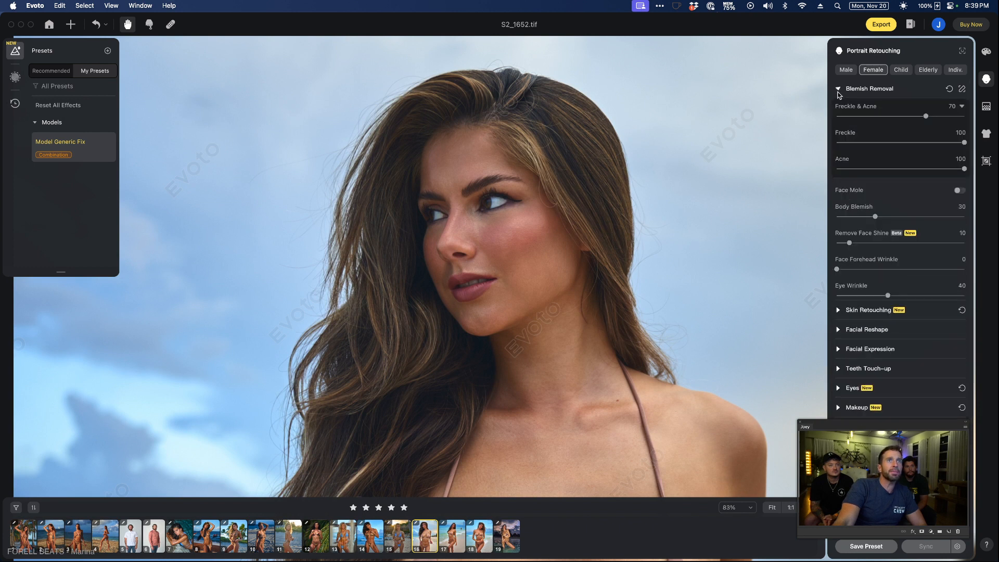
pyautogui.click(952, 117)
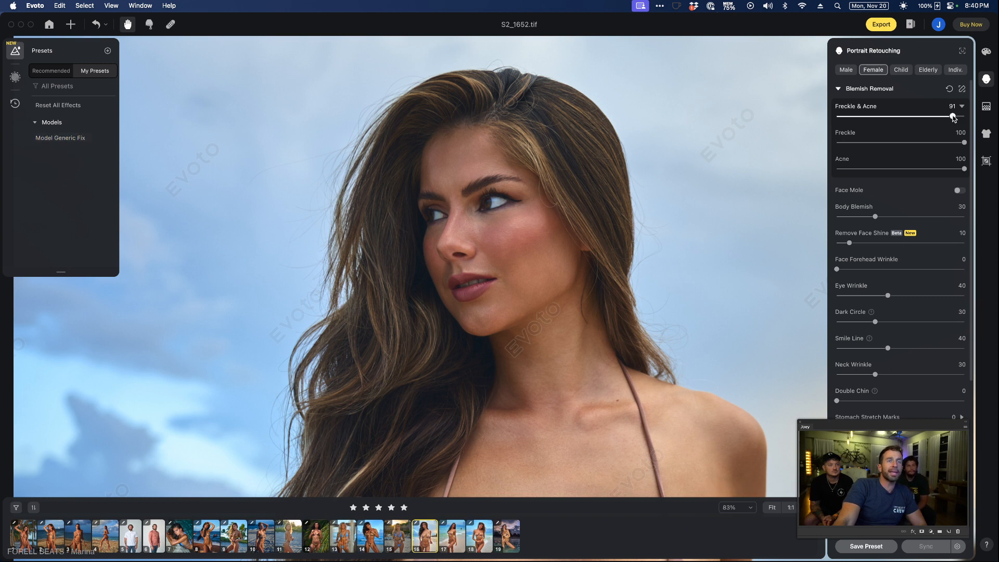
pyautogui.moveTo(952, 116); pyautogui.dragTo(949, 116)
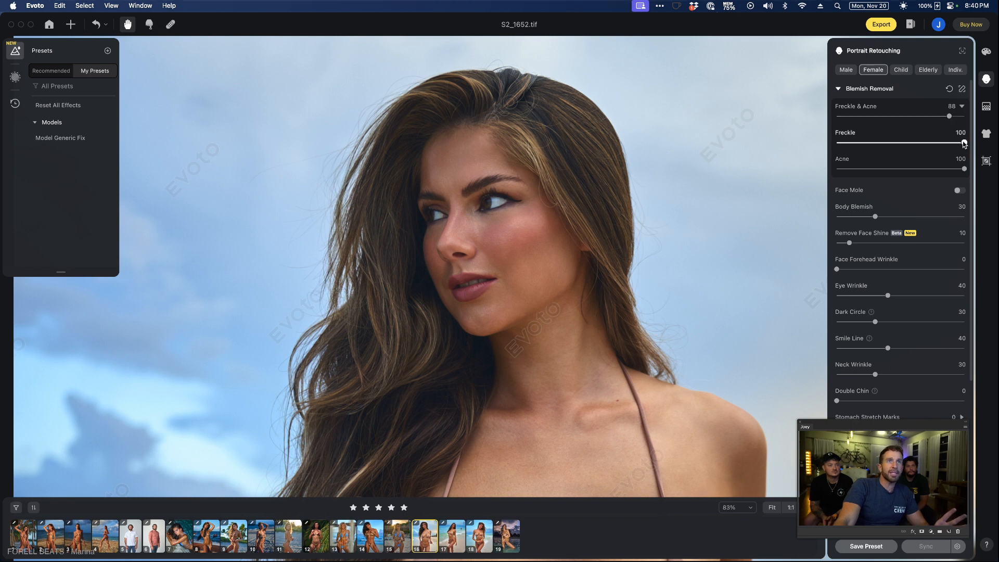
pyautogui.moveTo(964, 143)
pyautogui.mouseDown()
pyautogui.moveTo(811, 141)
pyautogui.moveTo(965, 143)
pyautogui.mouseUp()
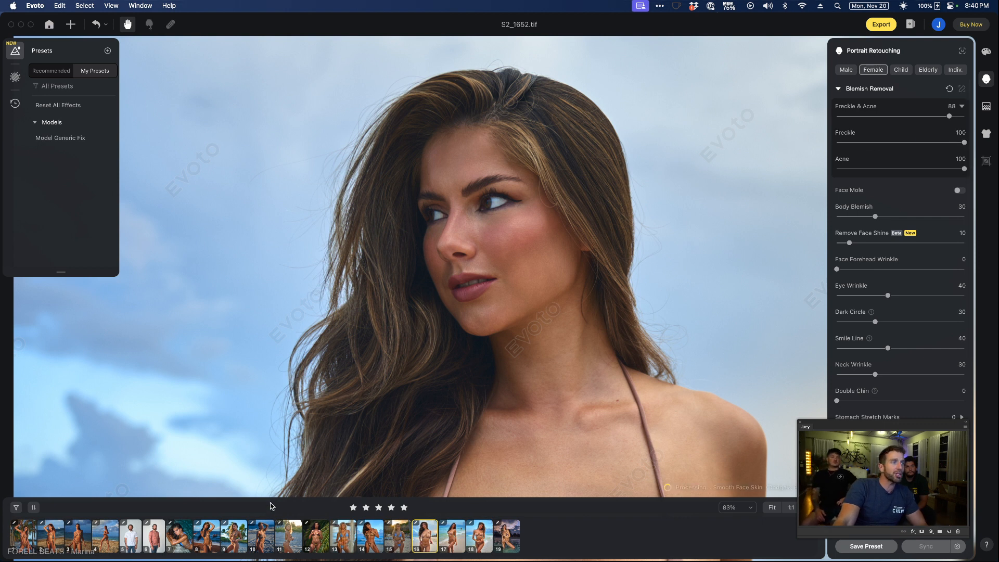
# Open photo K_0065 1.tif and set Freckle & Acne removal to 100 with Freckle at 0
pyautogui.click(316, 535)
pyautogui.scroll(5, 557, 284)
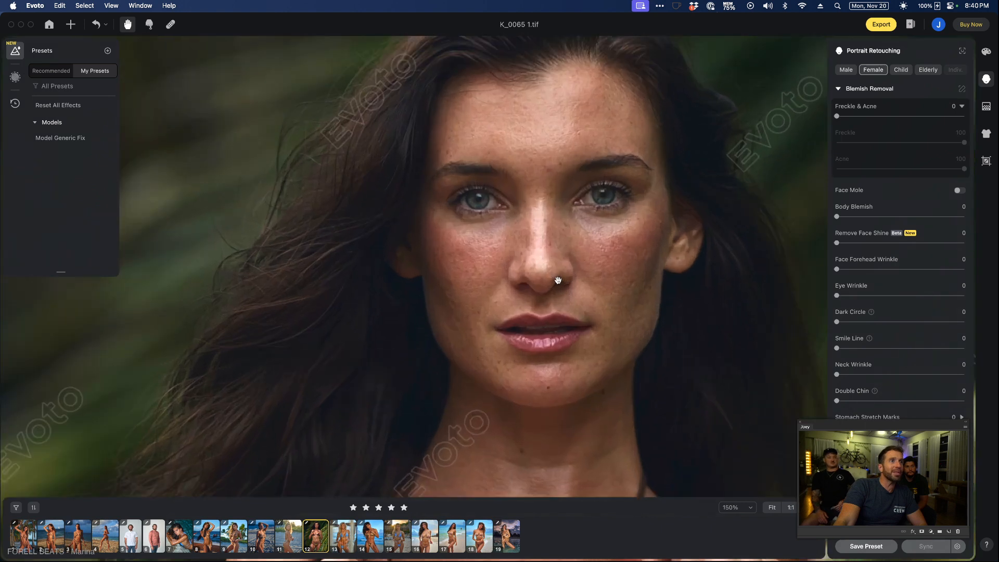
pyautogui.moveTo(838, 116); pyautogui.dragTo(965, 116)
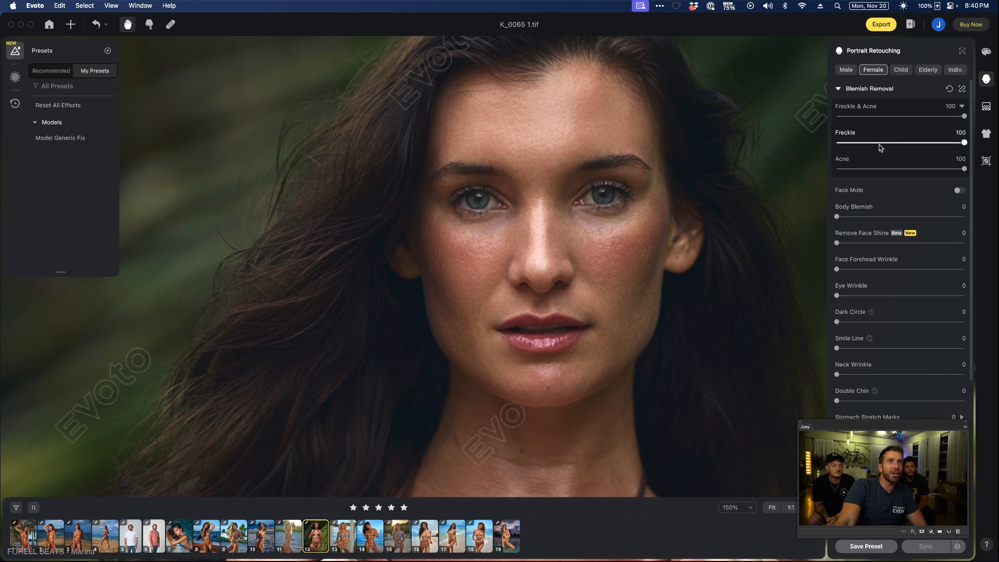
pyautogui.moveTo(878, 143); pyautogui.dragTo(835, 143)
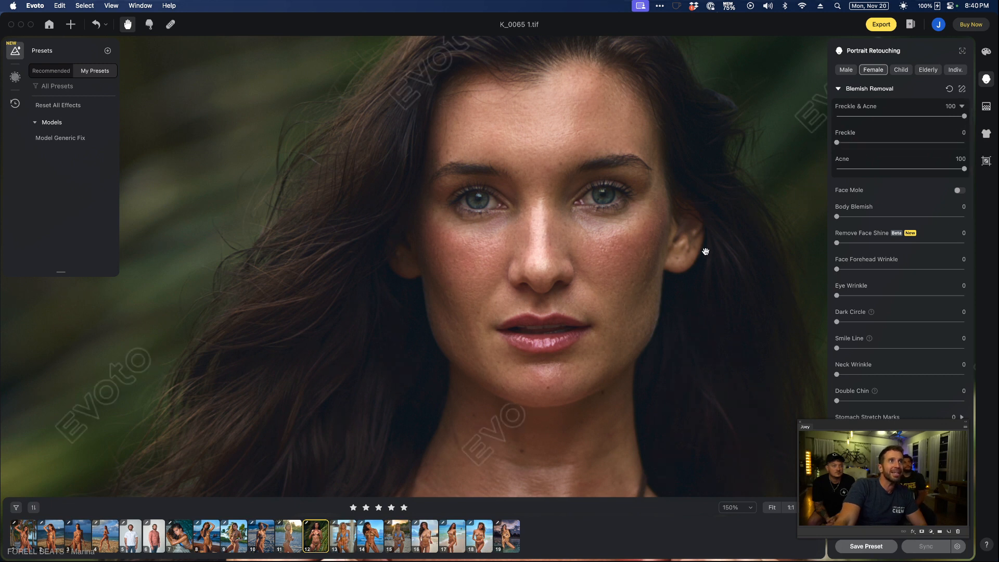
pyautogui.scroll(-5, 894, 357)
pyautogui.scroll(-3, 894, 361)
pyautogui.click(881, 357)
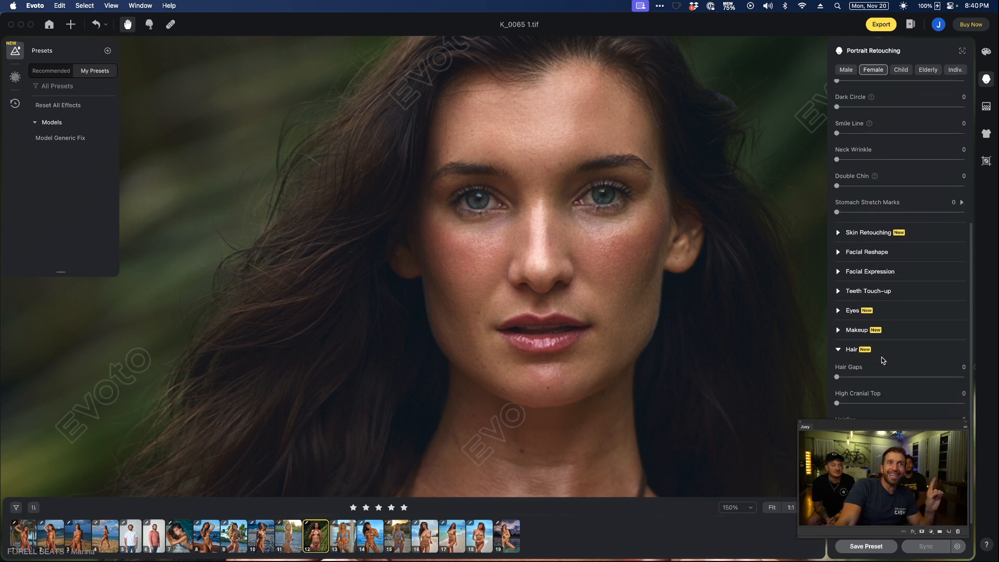
pyautogui.scroll(-1, 862, 289)
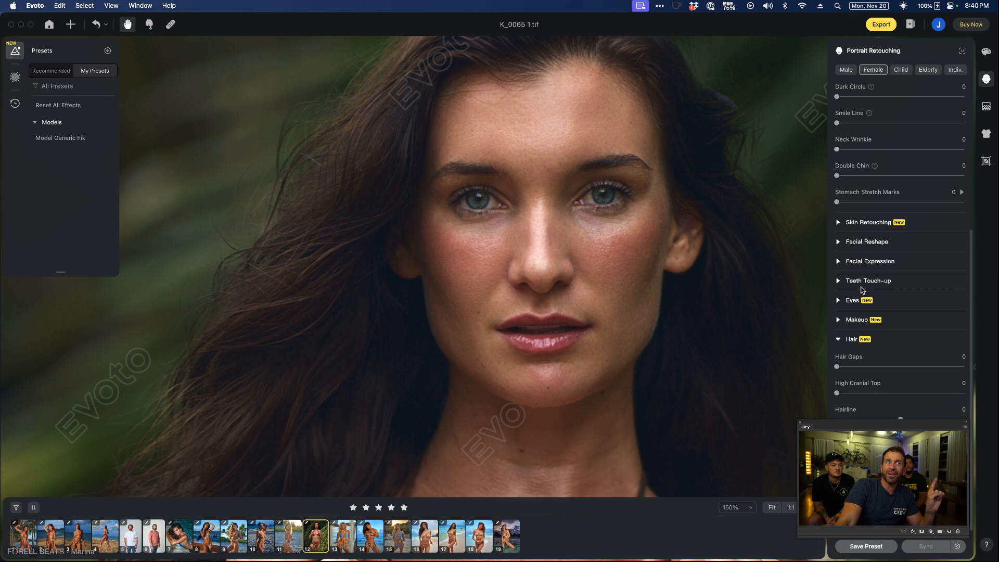
pyautogui.click(838, 224)
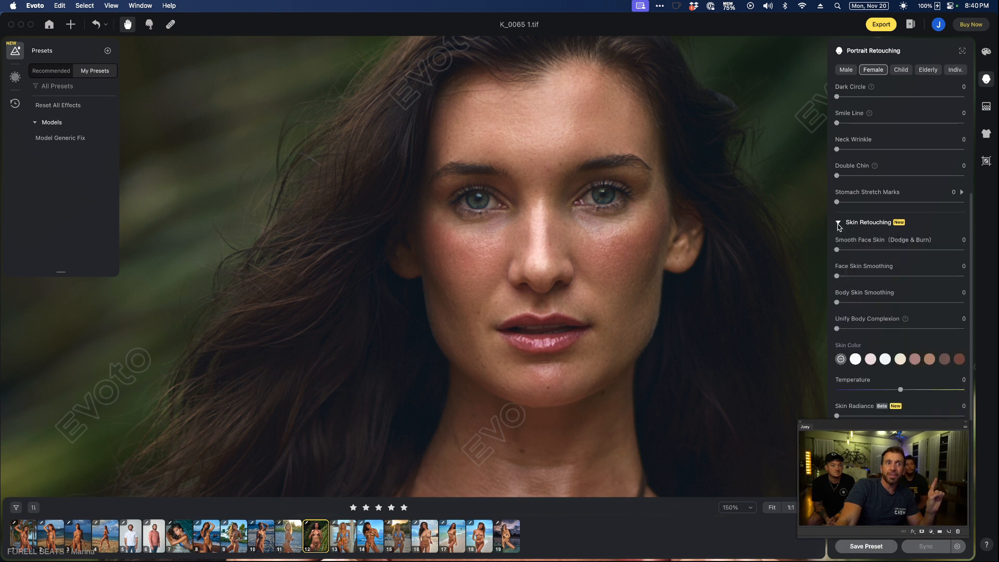
pyautogui.click(838, 224)
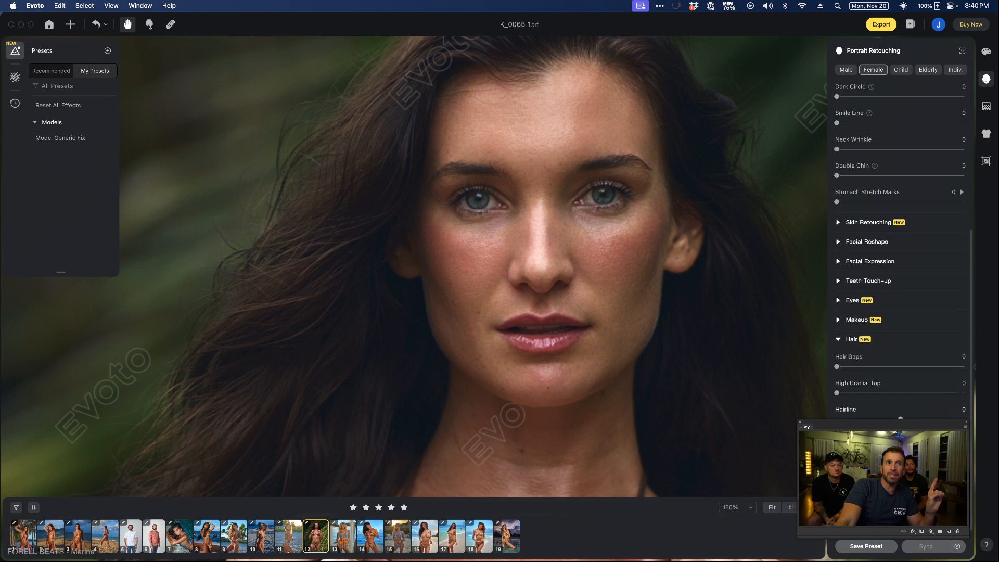
pyautogui.click(837, 339)
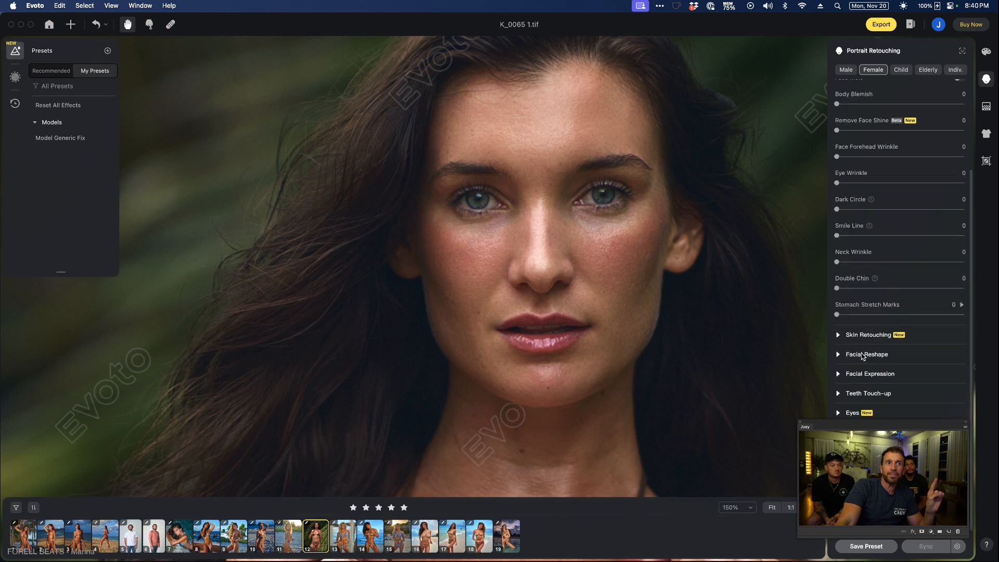
pyautogui.scroll(3, 859, 350)
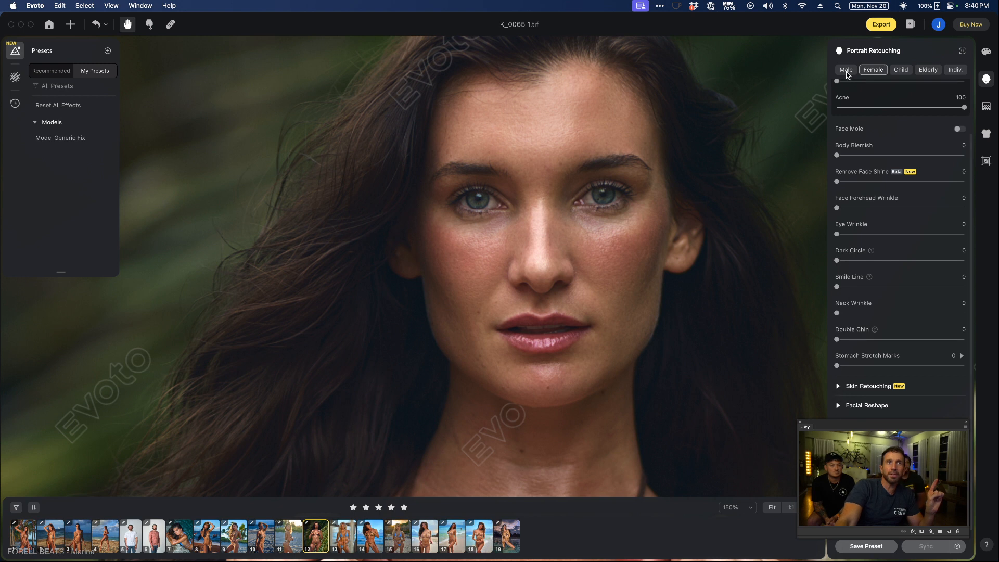
pyautogui.scroll(2, 872, 161)
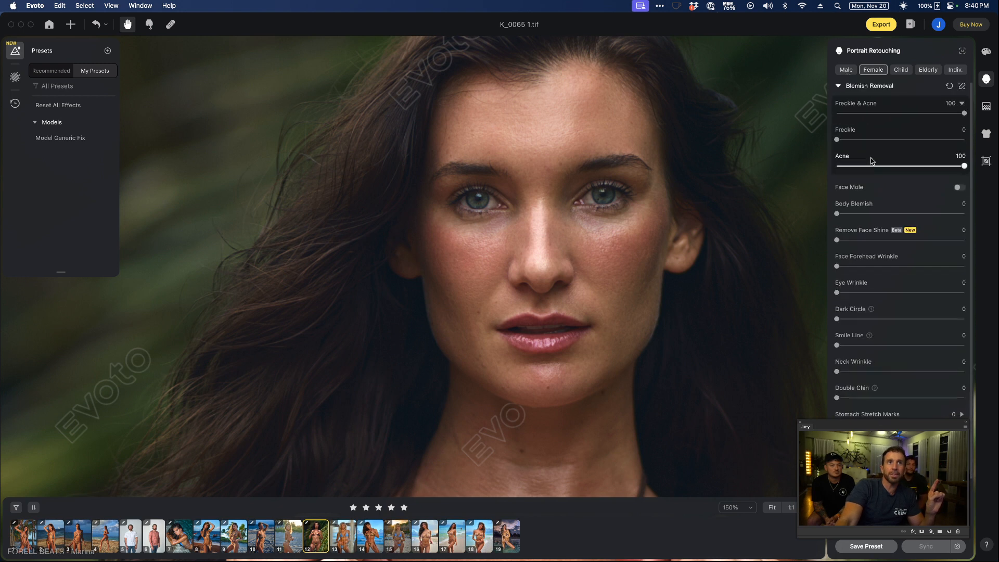
# Apply Face Decorations style 01 from the makeup options and compare the face up close with the original
pyautogui.click(839, 86)
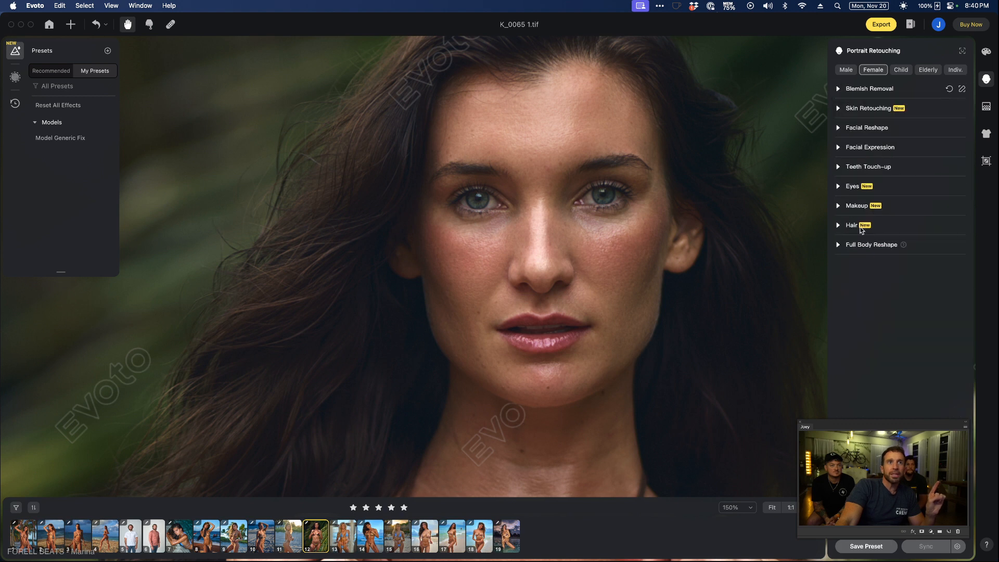
pyautogui.click(838, 207)
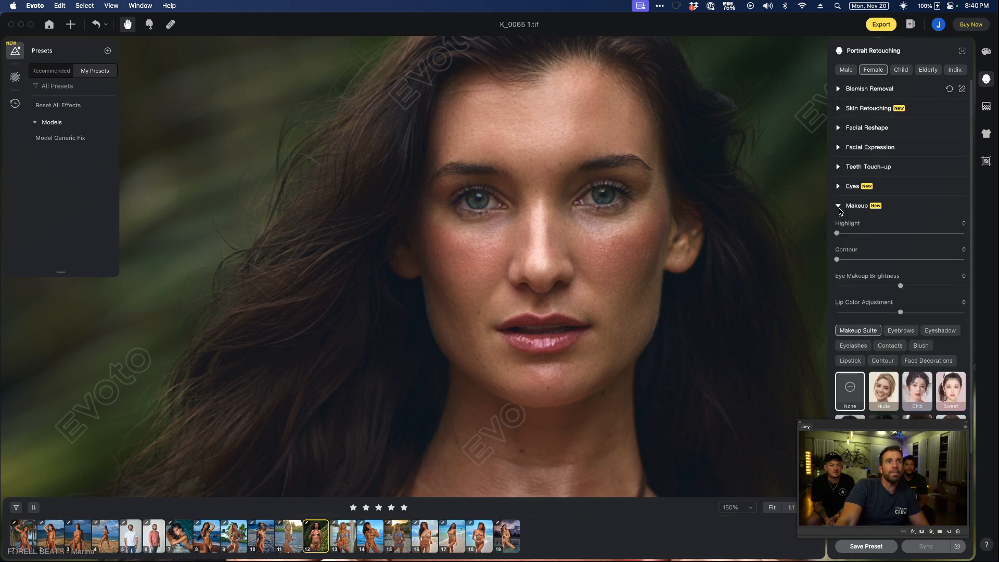
pyautogui.click(913, 363)
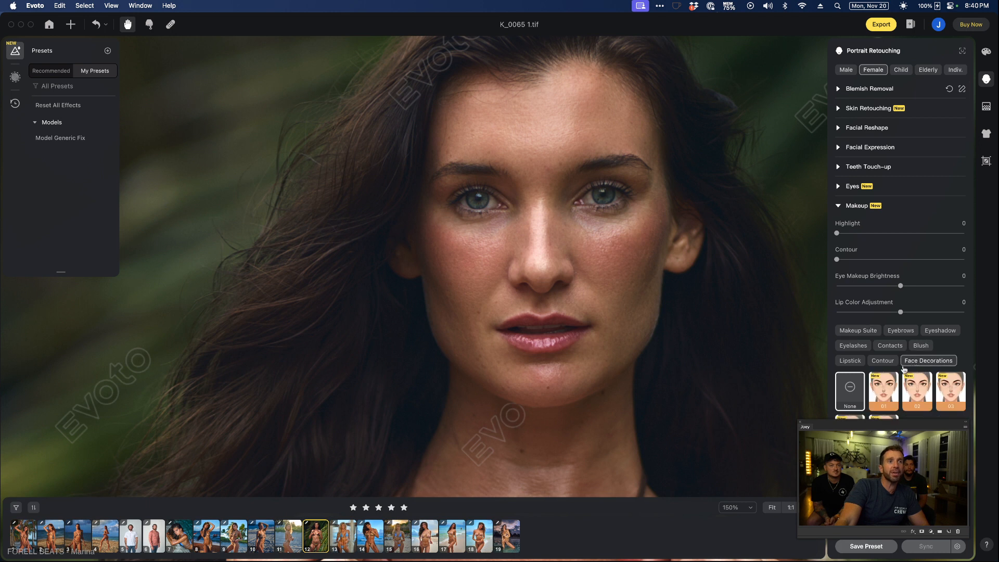
pyautogui.click(889, 396)
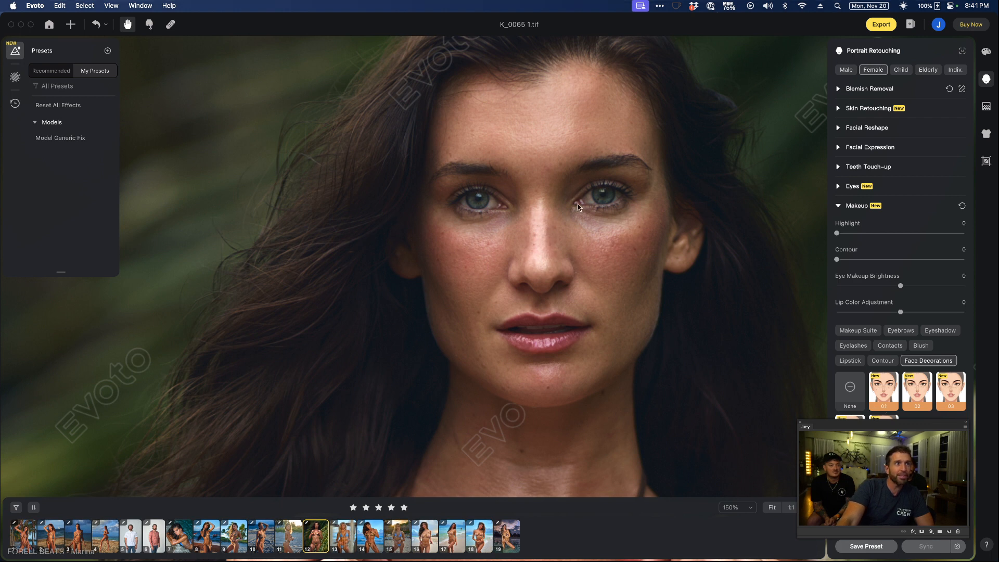
pyautogui.scroll(5, 572, 211)
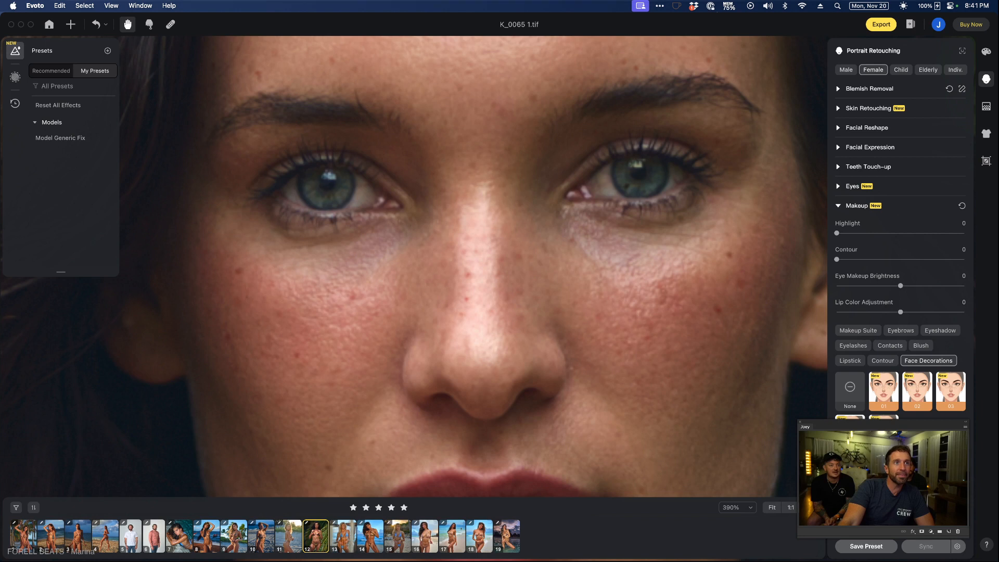
pyautogui.press('\\')
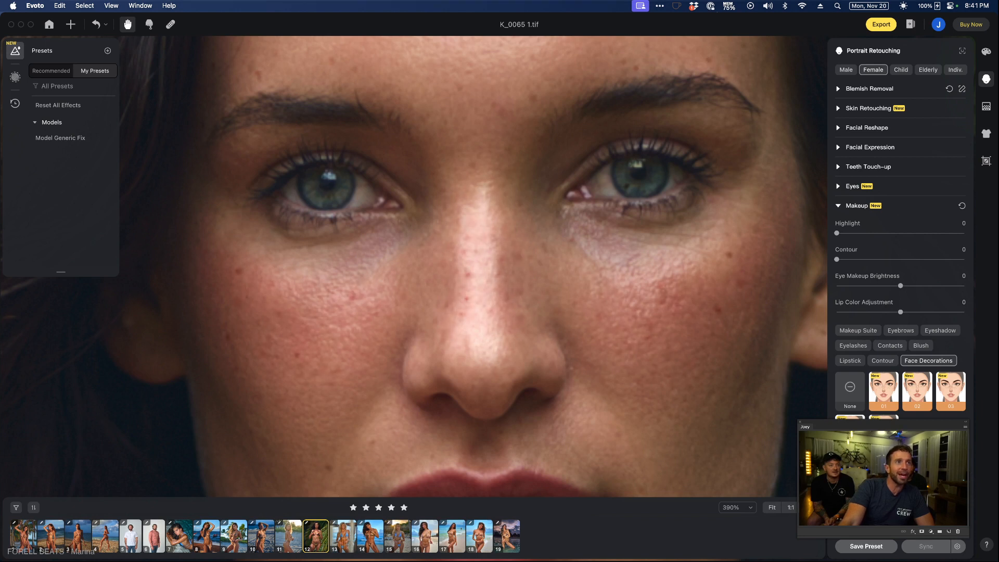
pyautogui.scroll(-5, 713, 412)
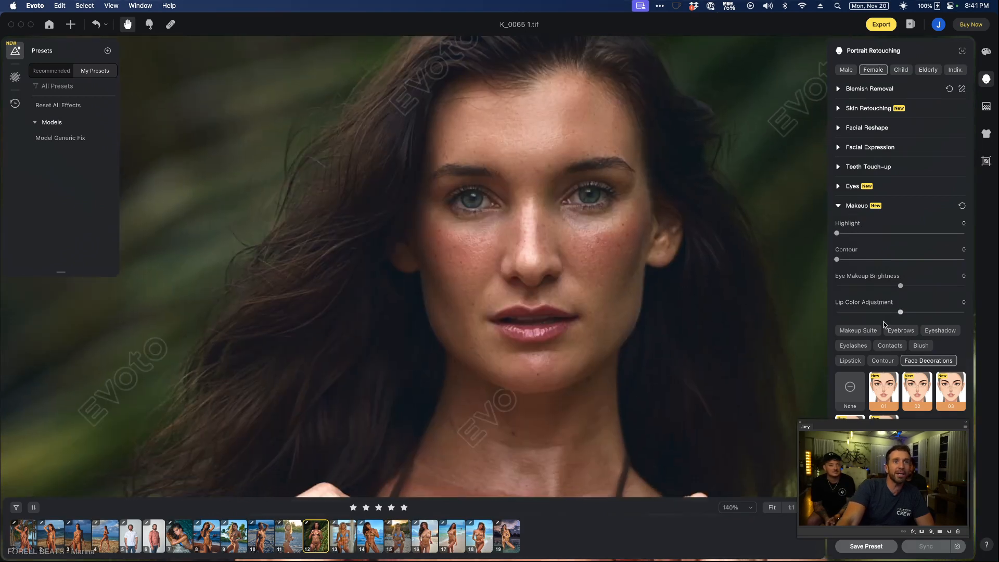
# Apply Contour makeup style 03 to the model's face and check it in a wider view
pyautogui.click(883, 362)
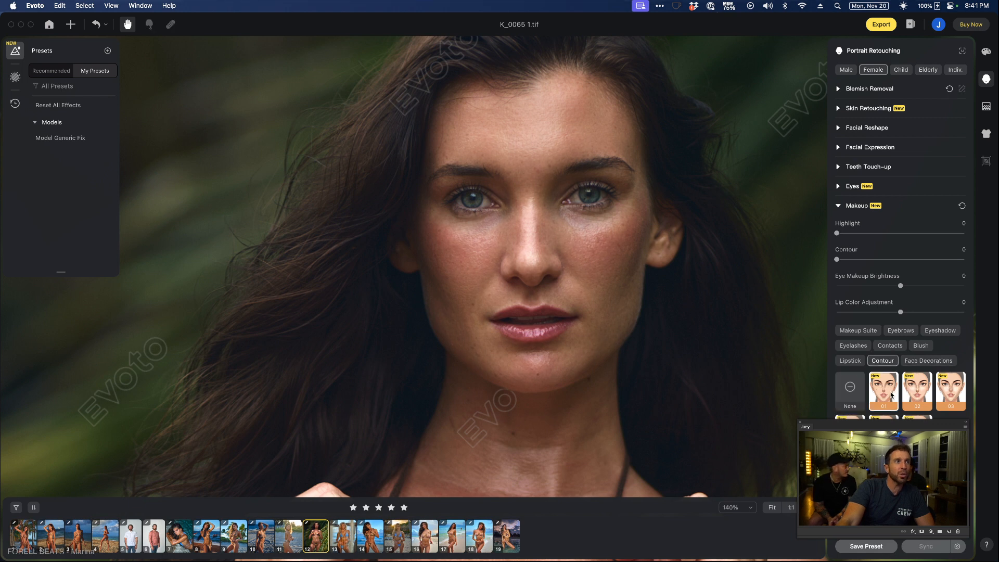
pyautogui.click(950, 391)
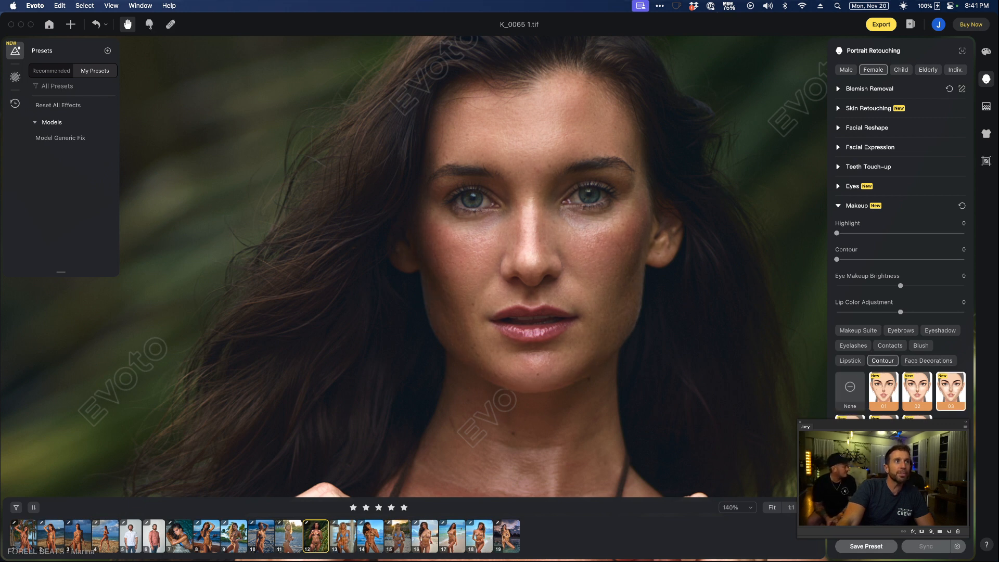
pyautogui.scroll(-3, 702, 329)
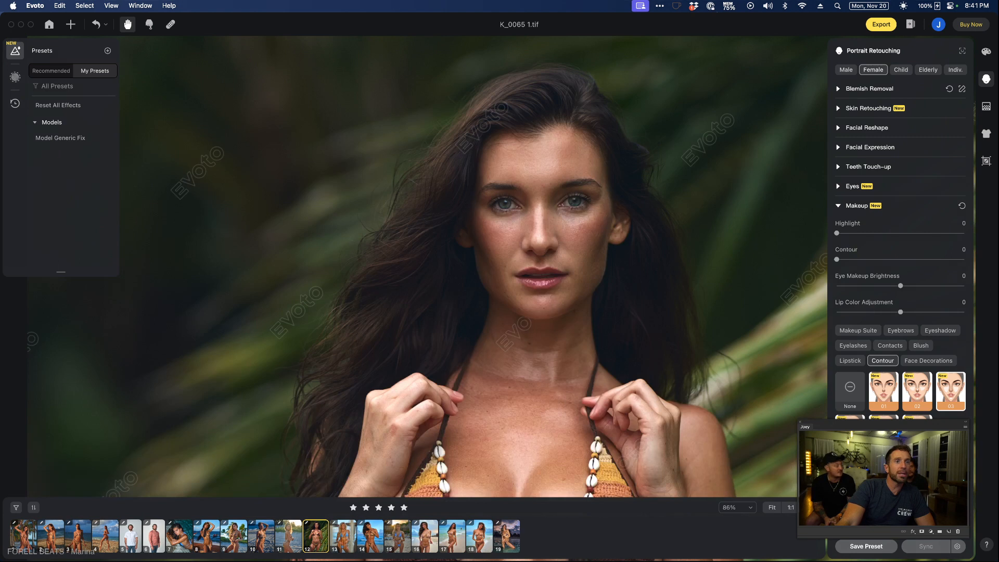
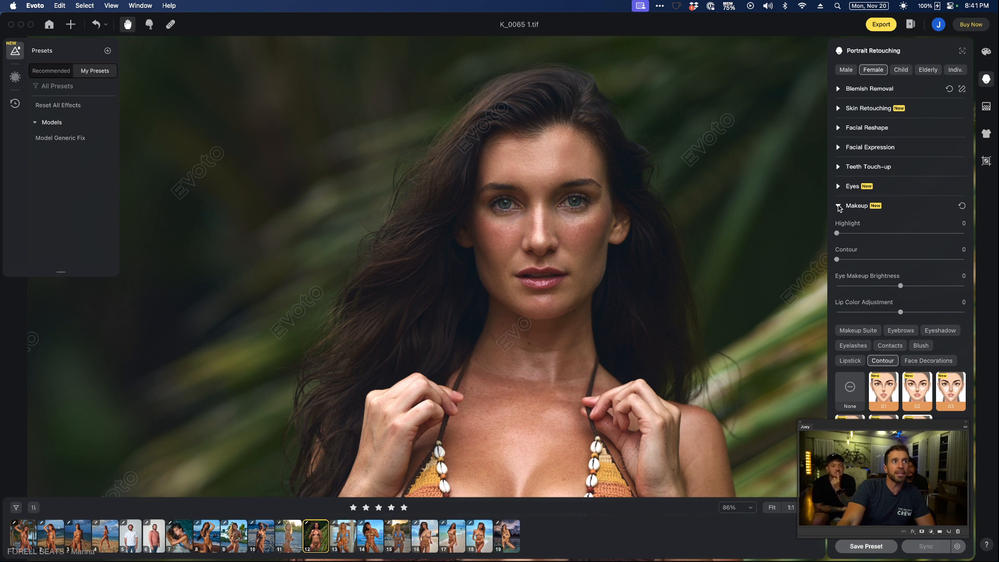
# Set Remove Stray Hairs to 100 and check the model's hair outline
pyautogui.click(838, 206)
pyautogui.click(838, 225)
pyautogui.moveTo(845, 333); pyautogui.dragTo(964, 332)
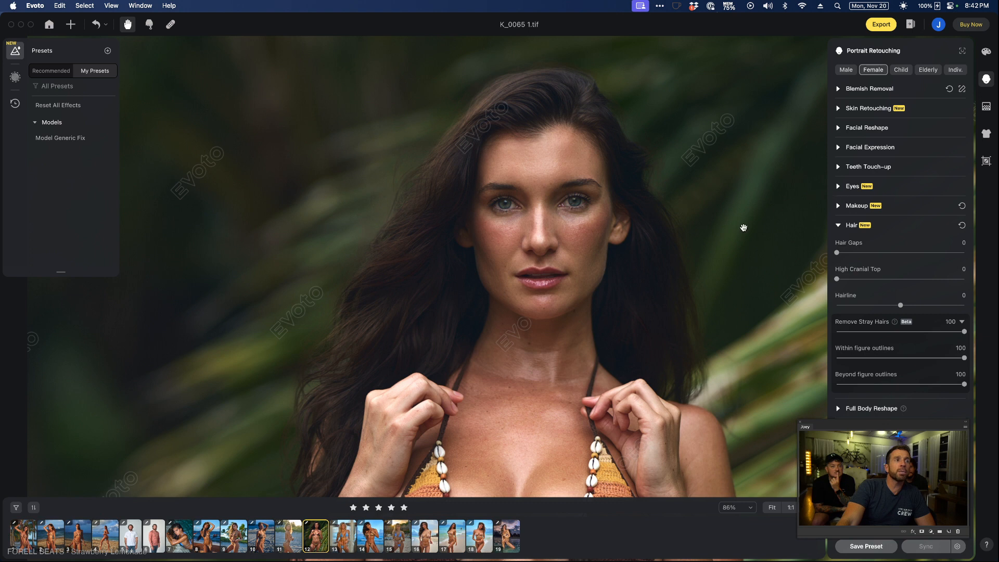
pyautogui.moveTo(743, 228); pyautogui.dragTo(732, 240)
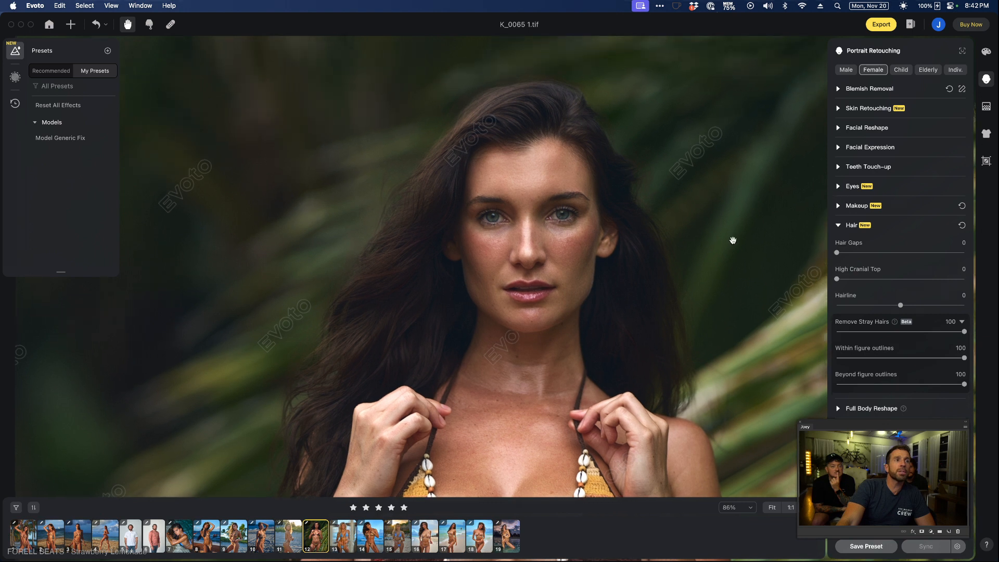
# Set the Neck Wrinkle removal to 94
pyautogui.click(838, 89)
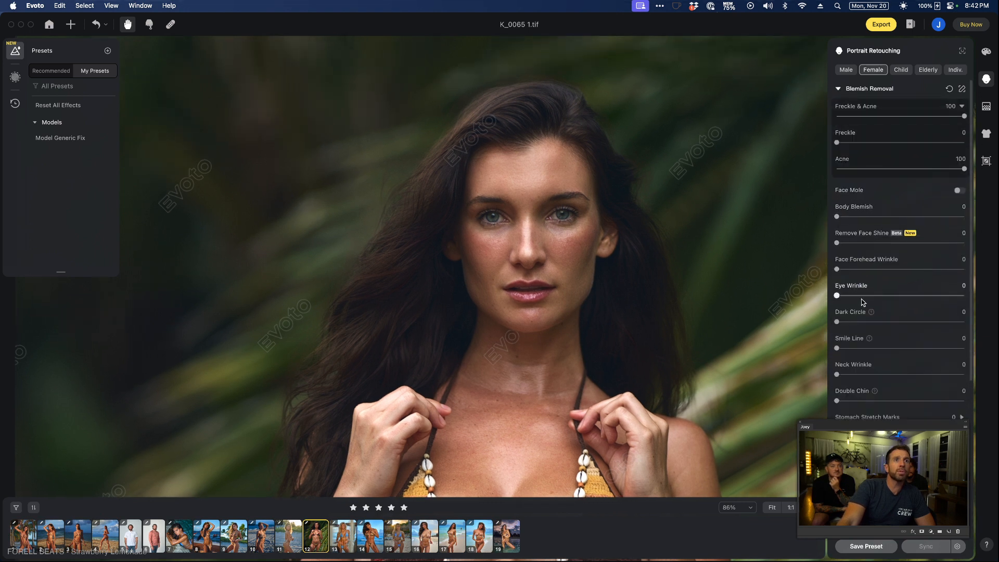
pyautogui.click(927, 374)
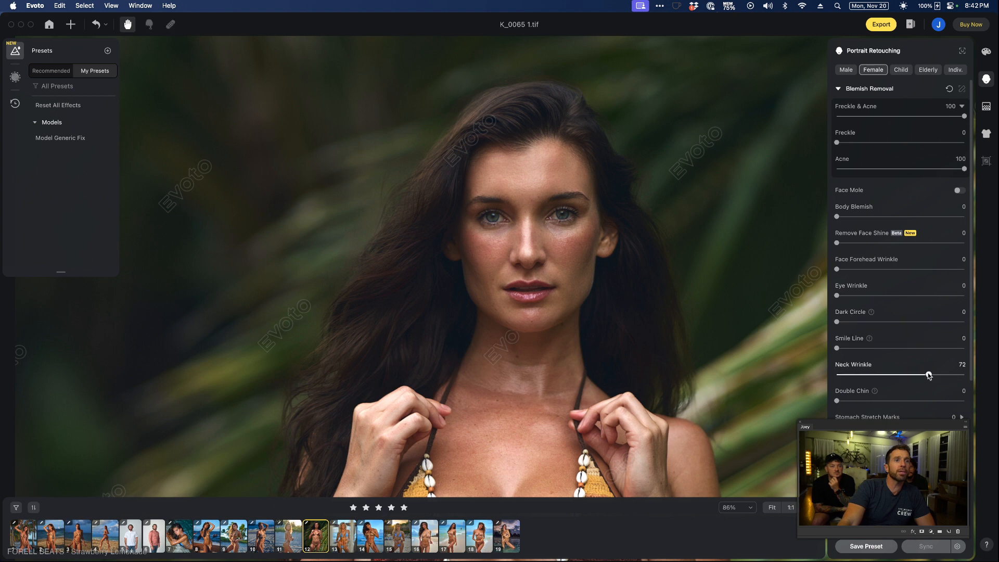
pyautogui.click(957, 374)
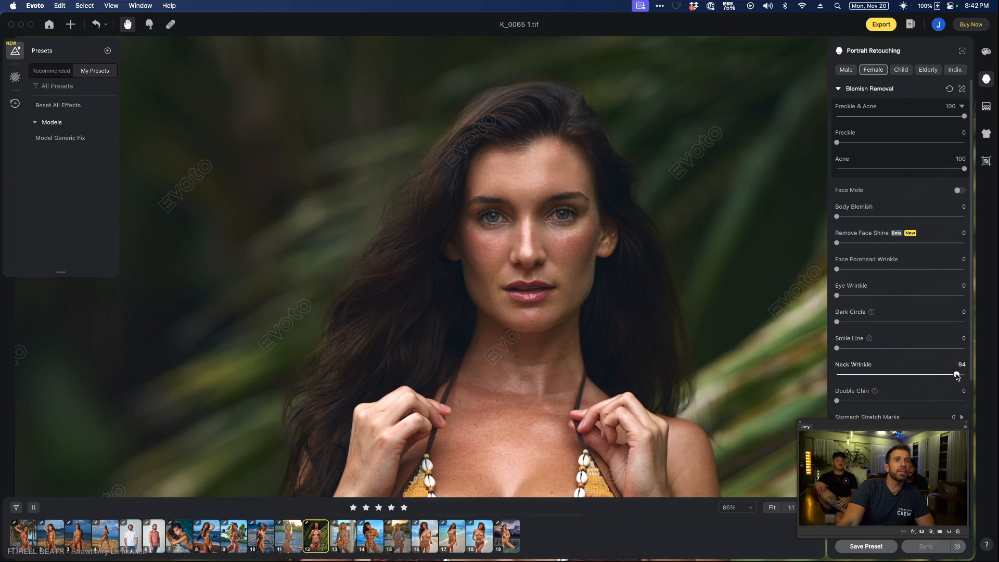
# Set Body Blemish to 56 in the Blemish Removal settings for K_0065 1.tif
pyautogui.moveTo(742, 329); pyautogui.dragTo(738, 334)
pyautogui.scroll(-10, 635, 301)
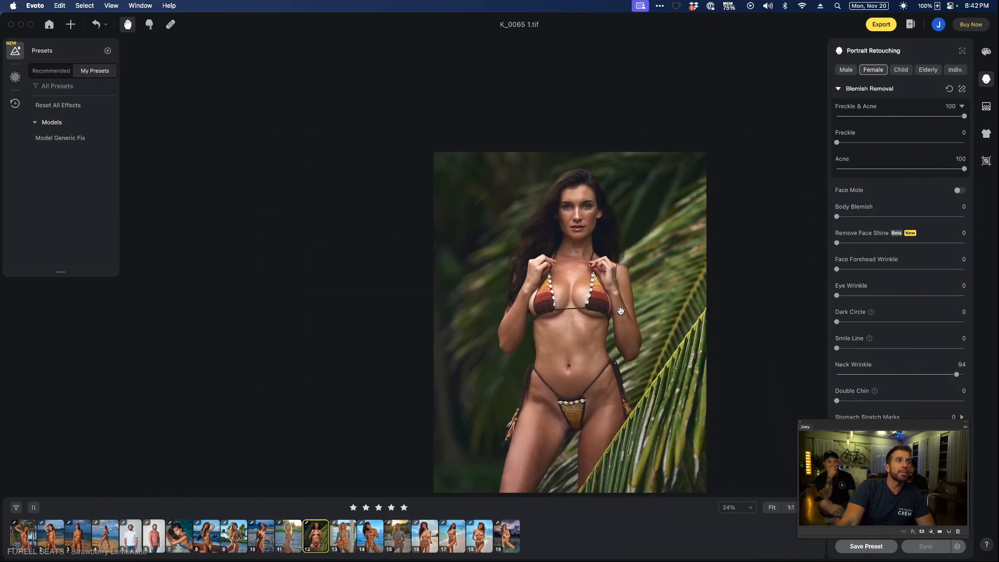
pyautogui.scroll(4, 621, 265)
pyautogui.scroll(1, 607, 261)
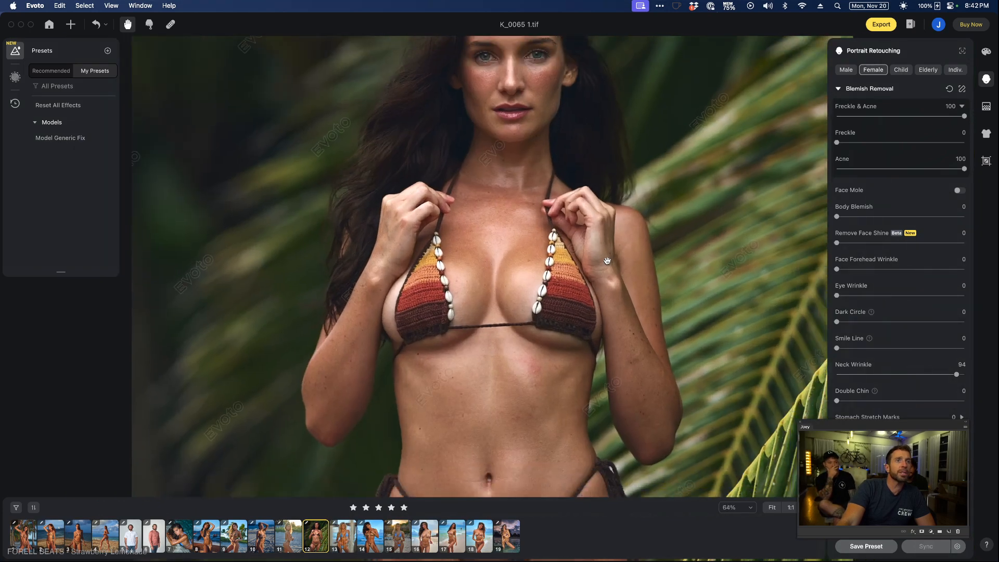
pyautogui.click(886, 217)
pyautogui.click(907, 216)
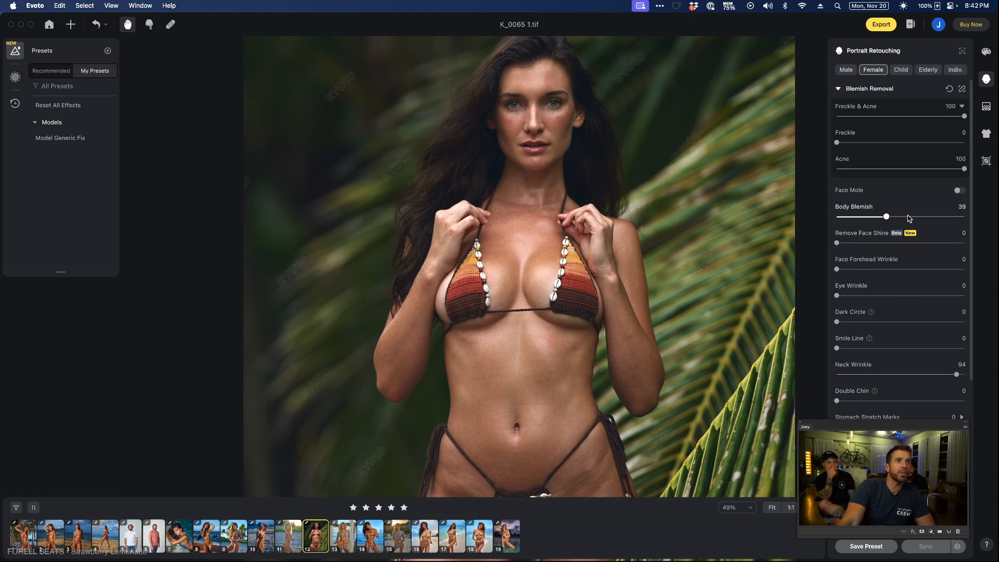
# Set Dark Circle to 44 and Smile Line to 55 in the Blemish Removal settings
pyautogui.scroll(3, 665, 350)
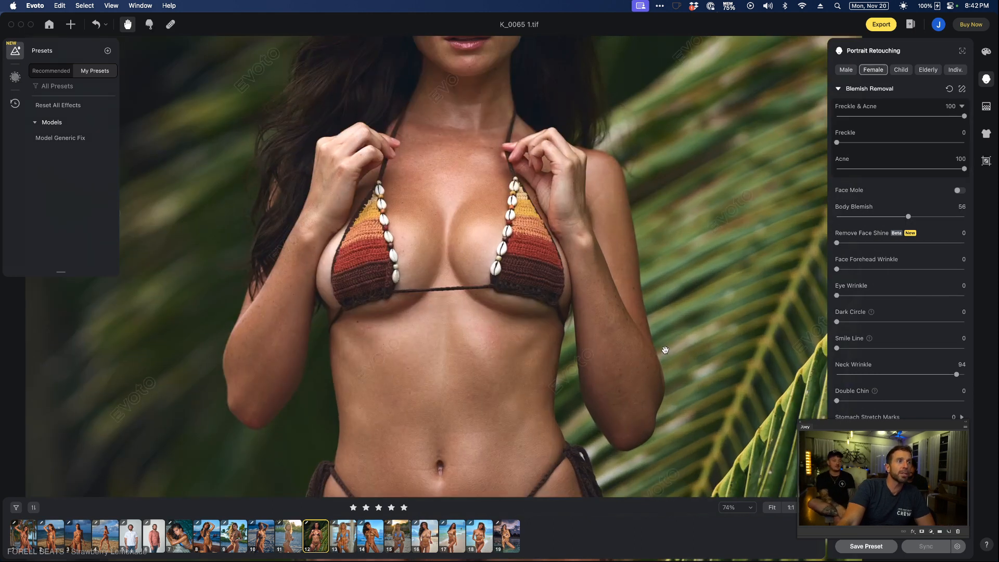
pyautogui.scroll(-2, 592, 292)
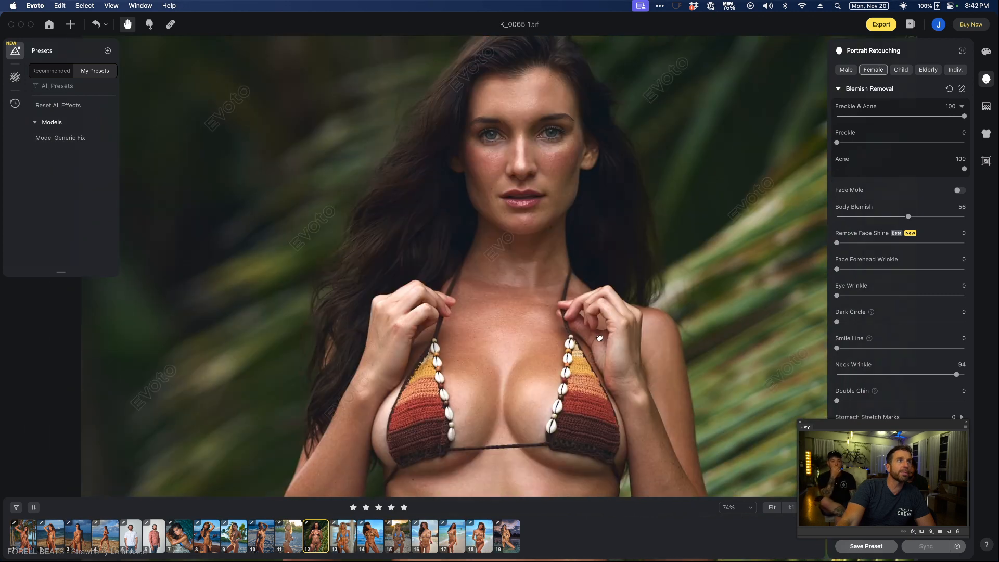
pyautogui.scroll(-3, 598, 333)
pyautogui.moveTo(599, 339); pyautogui.dragTo(585, 281)
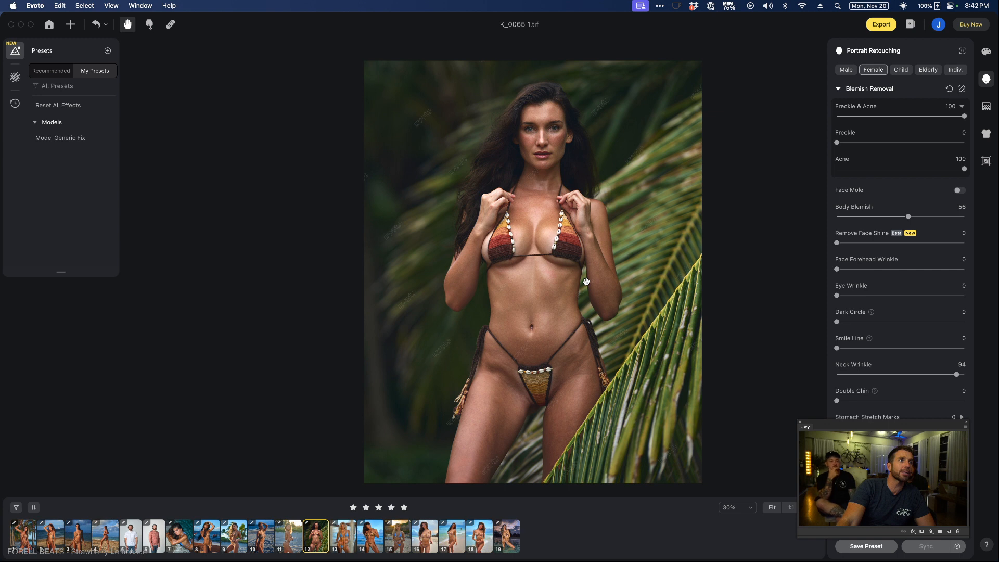
pyautogui.moveTo(586, 282); pyautogui.dragTo(583, 301)
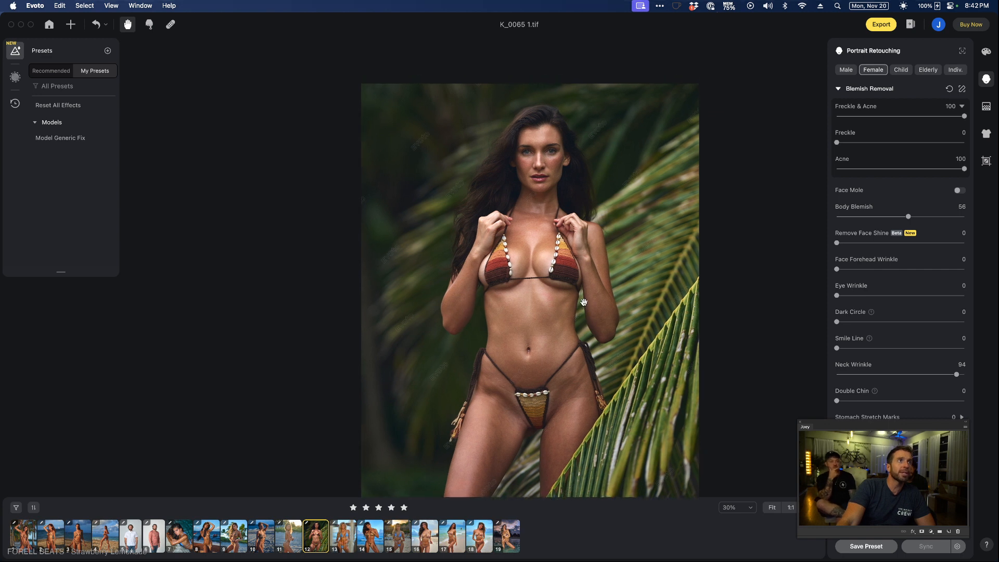
pyautogui.scroll(5, 554, 142)
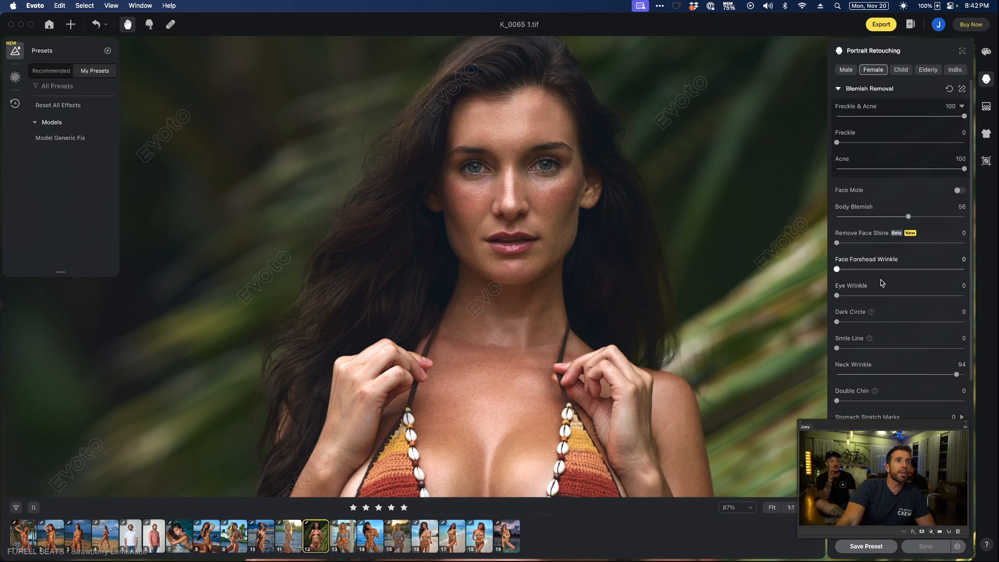
pyautogui.click(892, 323)
pyautogui.click(890, 348)
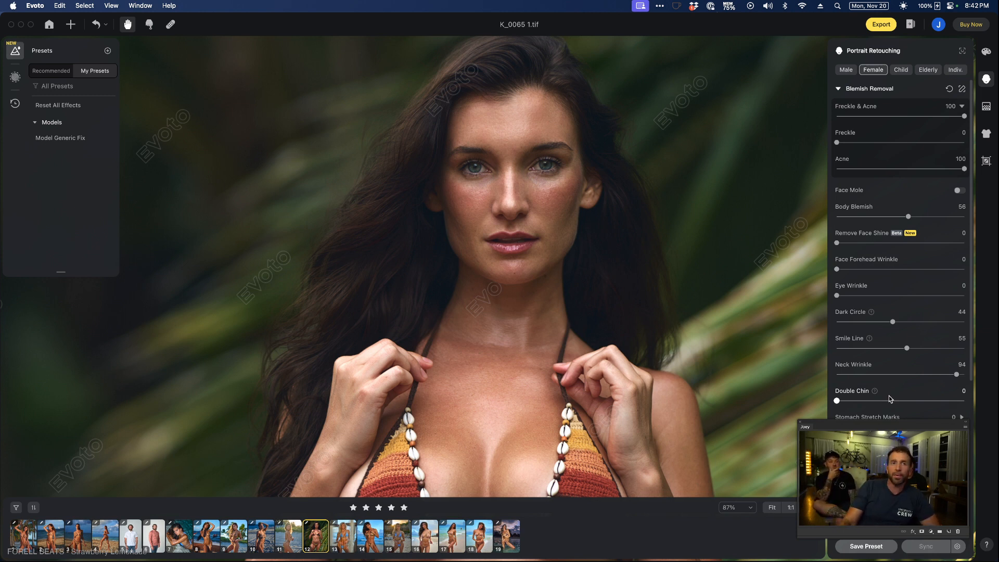
pyautogui.scroll(-5, 646, 324)
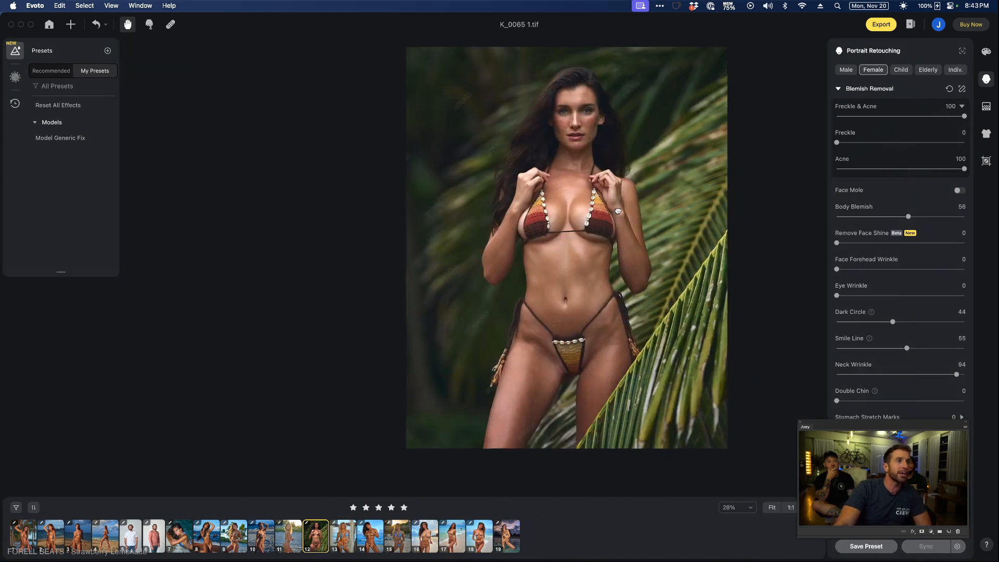
# Collapse the Blemish Removal and Hair settings, and set Height to 17 under Full Body Reshape
pyautogui.click(837, 90)
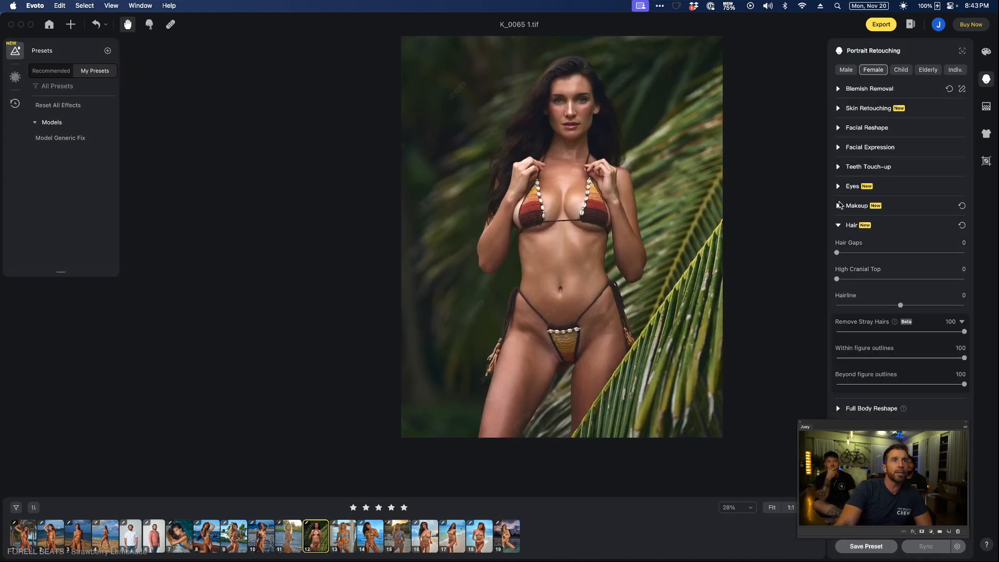
pyautogui.click(838, 225)
pyautogui.click(839, 245)
pyautogui.moveTo(902, 272)
pyautogui.mouseDown()
pyautogui.moveTo(888, 279)
pyautogui.moveTo(908, 276)
pyautogui.mouseUp()
pyautogui.doubleClick(908, 273)
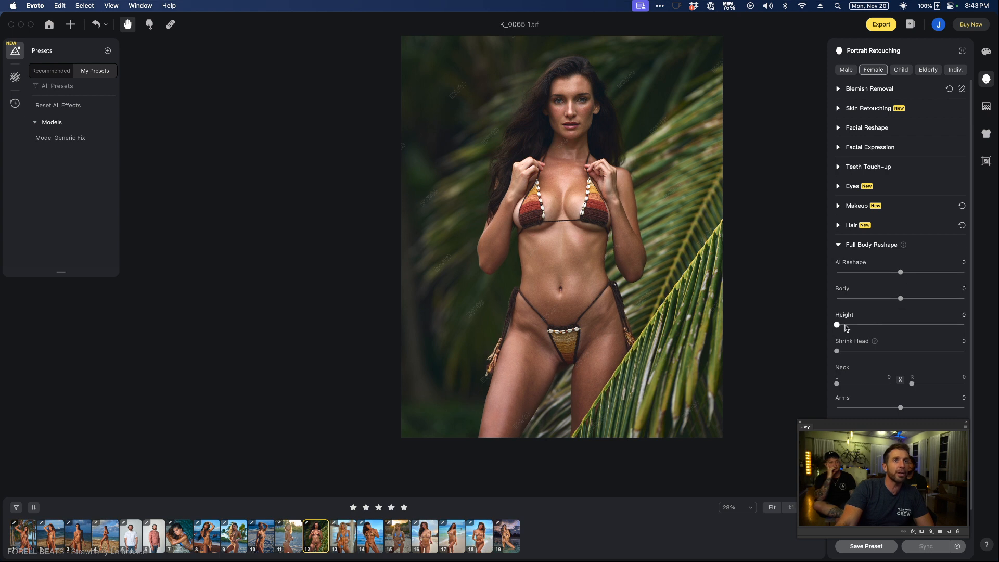
pyautogui.moveTo(838, 324); pyautogui.dragTo(859, 324)
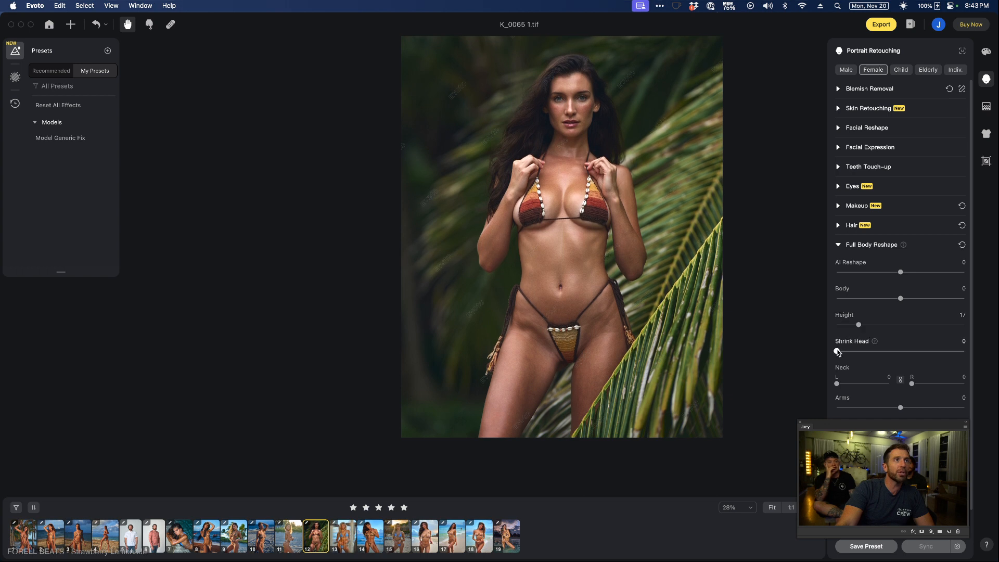
# Try the Shrink Head, Arms and Breasts adjustments under Full Body Reshape and return them to 0
pyautogui.moveTo(887, 353); pyautogui.dragTo(823, 367)
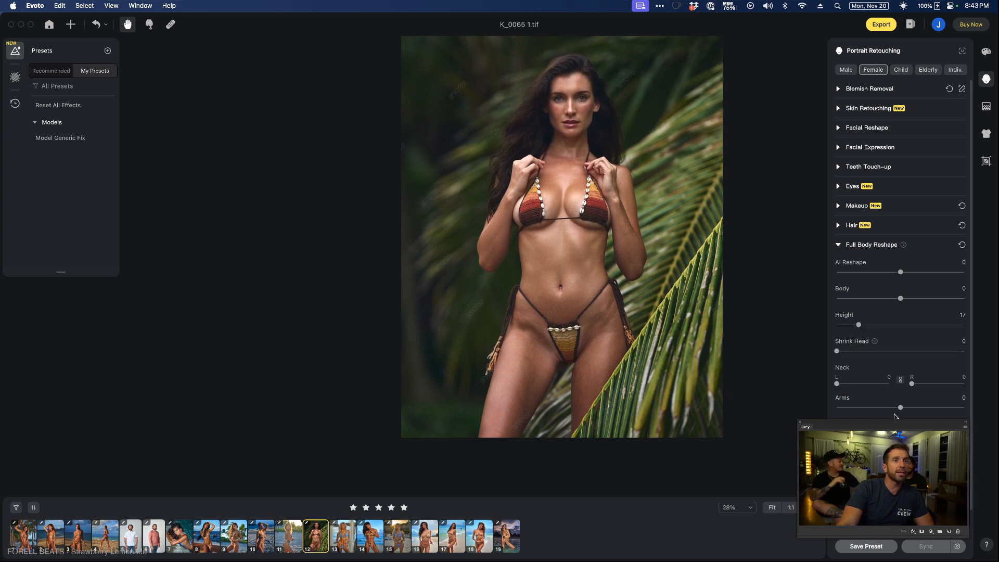
pyautogui.moveTo(900, 407)
pyautogui.mouseDown()
pyautogui.moveTo(887, 408)
pyautogui.moveTo(975, 408)
pyautogui.moveTo(901, 409)
pyautogui.mouseUp()
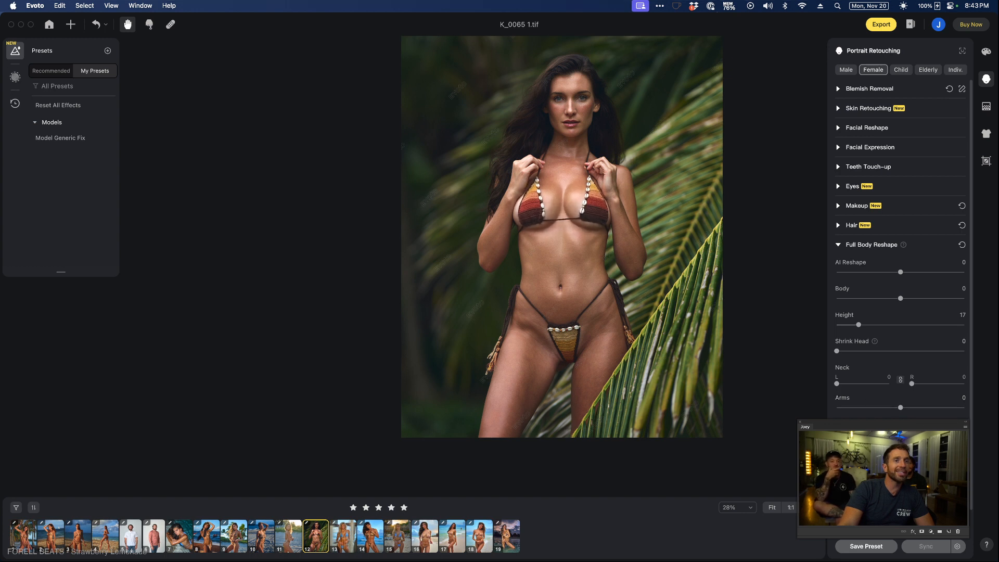
pyautogui.scroll(-1, 900, 240)
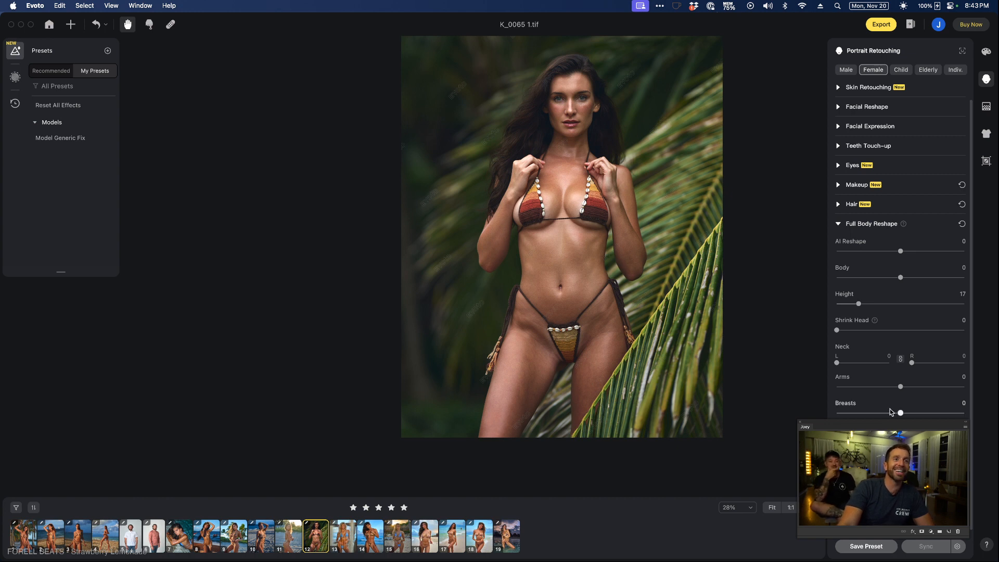
pyautogui.moveTo(903, 414)
pyautogui.mouseDown()
pyautogui.moveTo(931, 415)
pyautogui.moveTo(909, 414)
pyautogui.mouseUp()
pyautogui.doubleClick(908, 413)
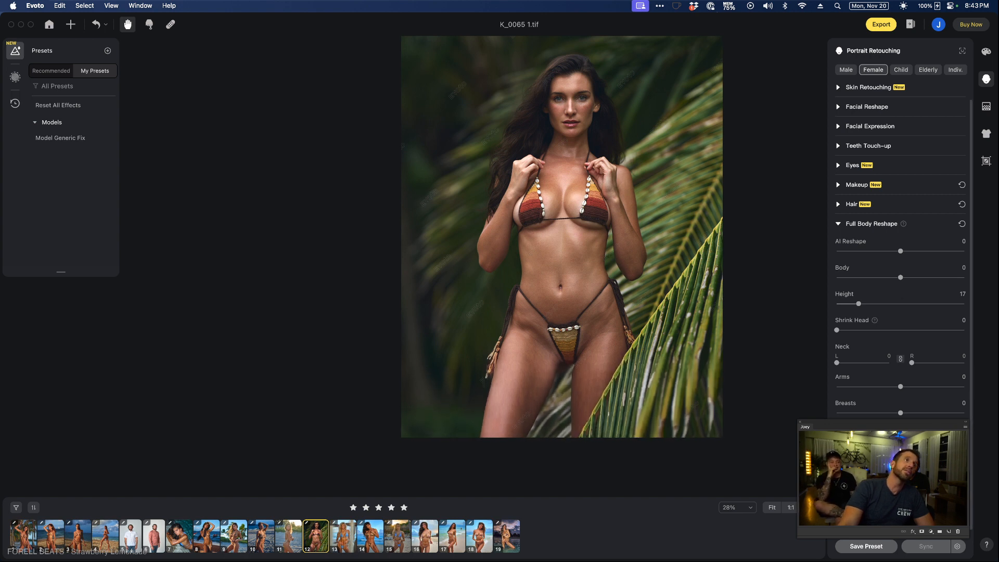
# Collapse Full Body Reshape, open S2_1652.tif and set Remove Stray Hairs to 100 in the Hair settings
pyautogui.click(838, 224)
pyautogui.click(837, 225)
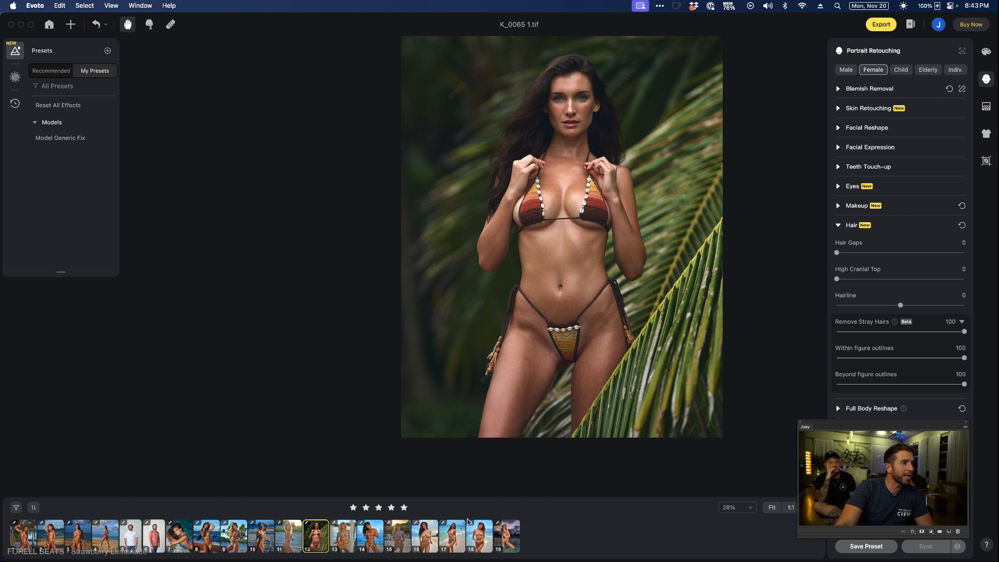
pyautogui.click(435, 537)
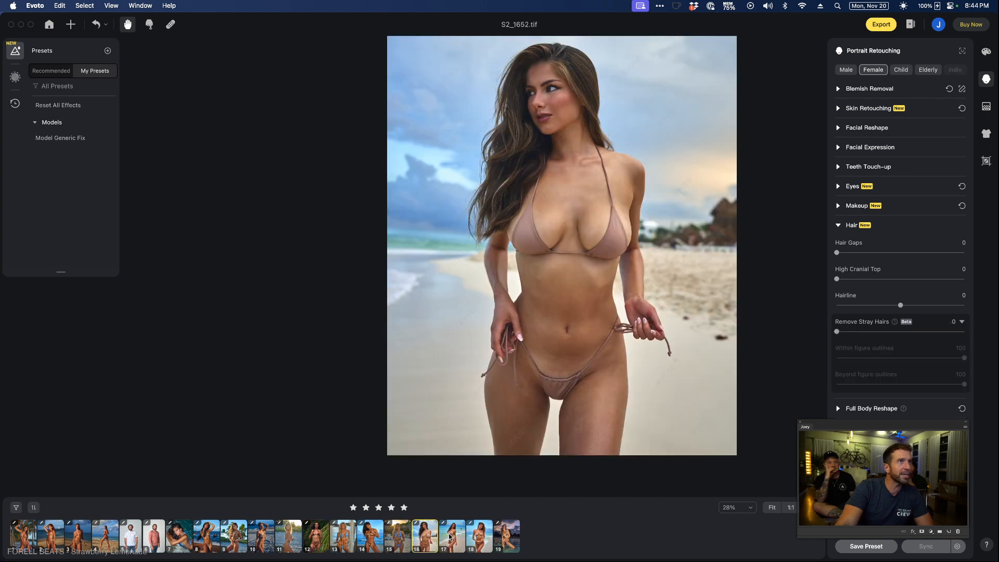
pyautogui.doubleClick(532, 99)
pyautogui.moveTo(514, 126); pyautogui.dragTo(527, 324)
pyautogui.moveTo(837, 332); pyautogui.dragTo(964, 332)
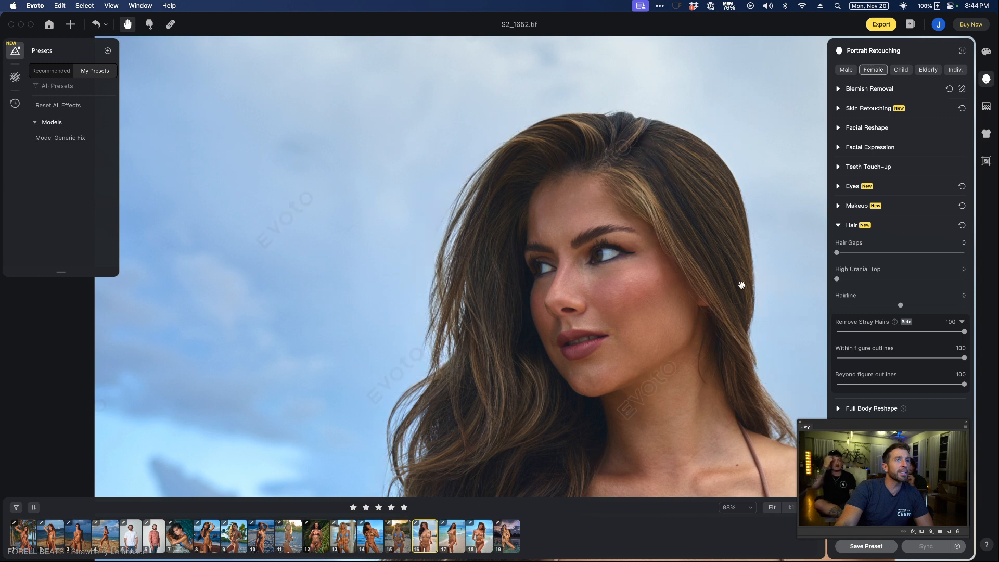
pyautogui.moveTo(741, 285); pyautogui.dragTo(646, 232)
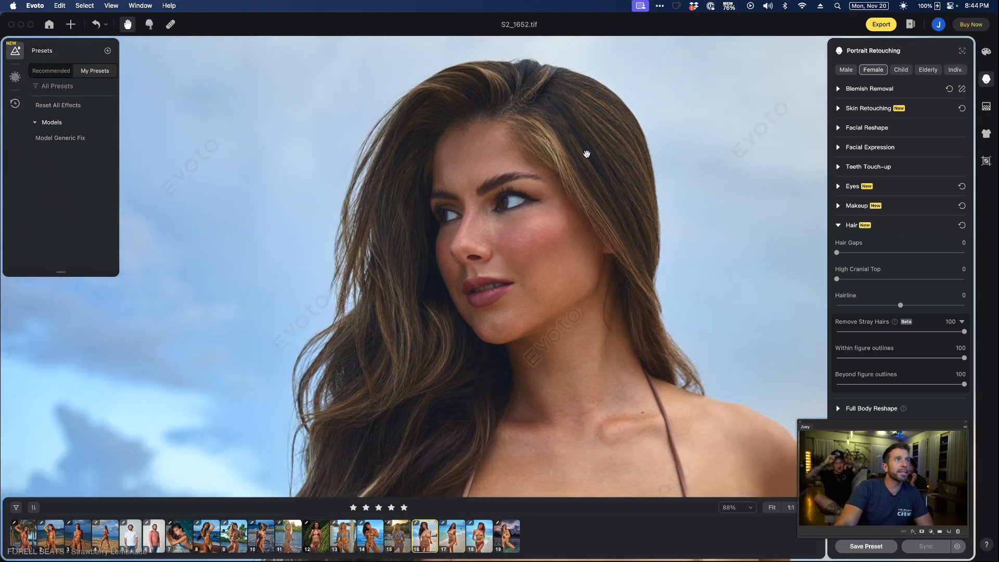
pyautogui.scroll(5, 586, 154)
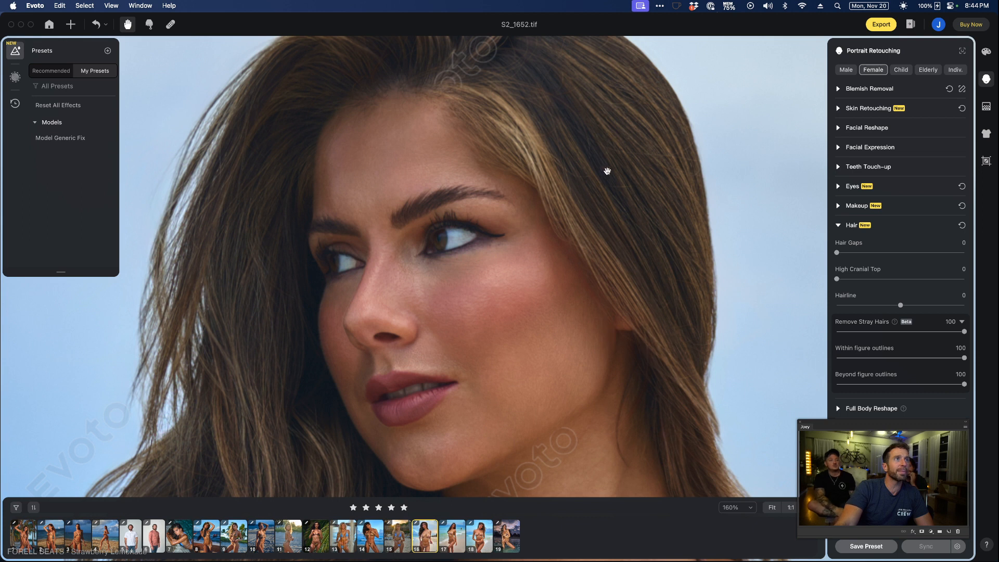
pyautogui.scroll(-8, 662, 250)
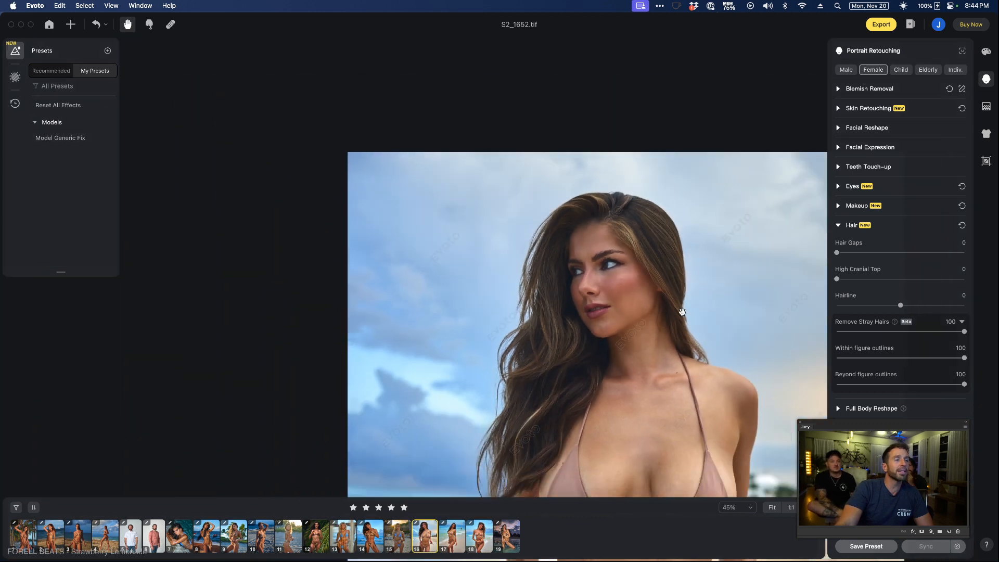
pyautogui.scroll(-5, 682, 311)
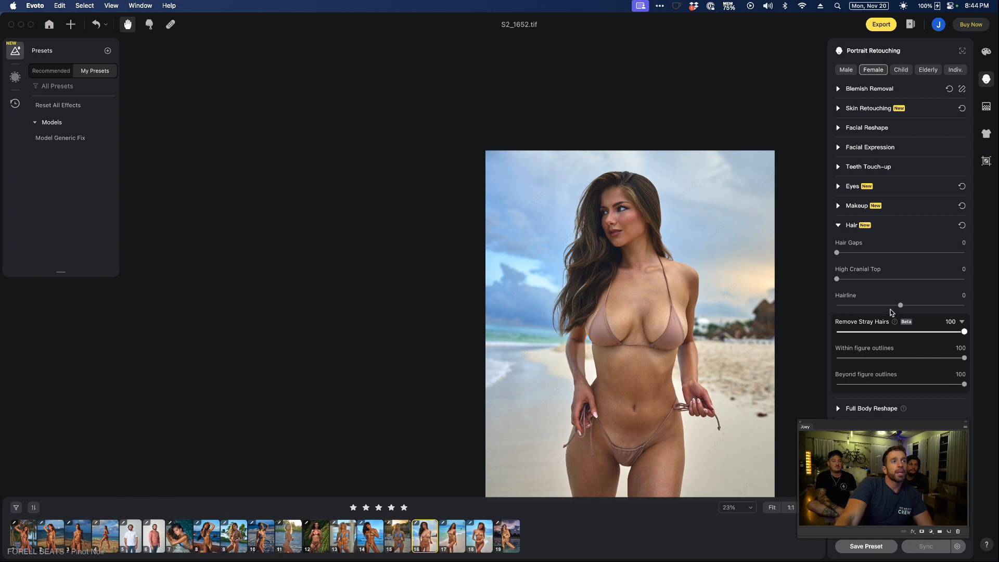
pyautogui.moveTo(627, 340); pyautogui.dragTo(542, 278)
# Open S2_1737.tif and set Remove Stray Hairs to 100 in the Hair settings
pyautogui.scroll(4, 541, 278)
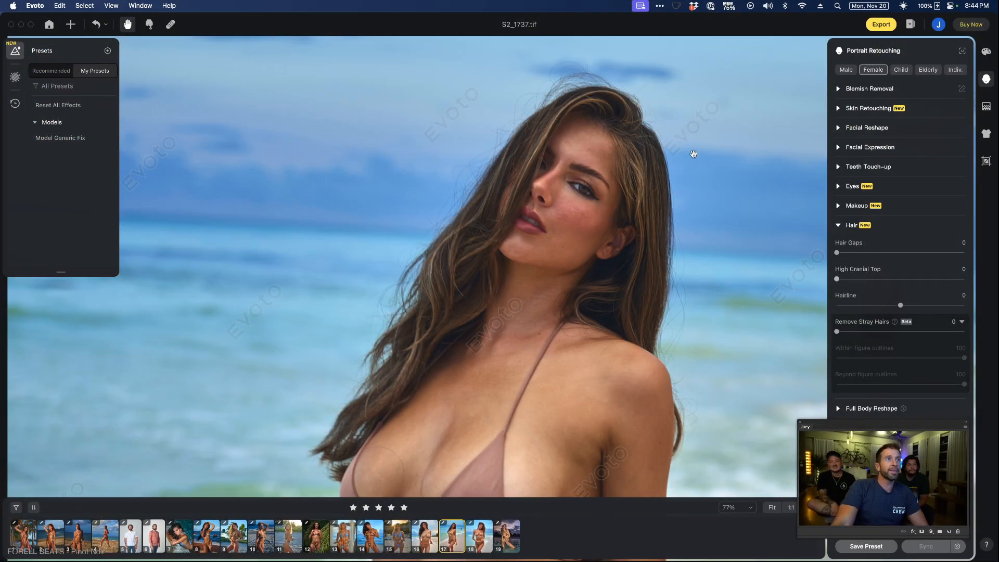
pyautogui.scroll(5, 690, 151)
pyautogui.moveTo(590, 184); pyautogui.dragTo(602, 196)
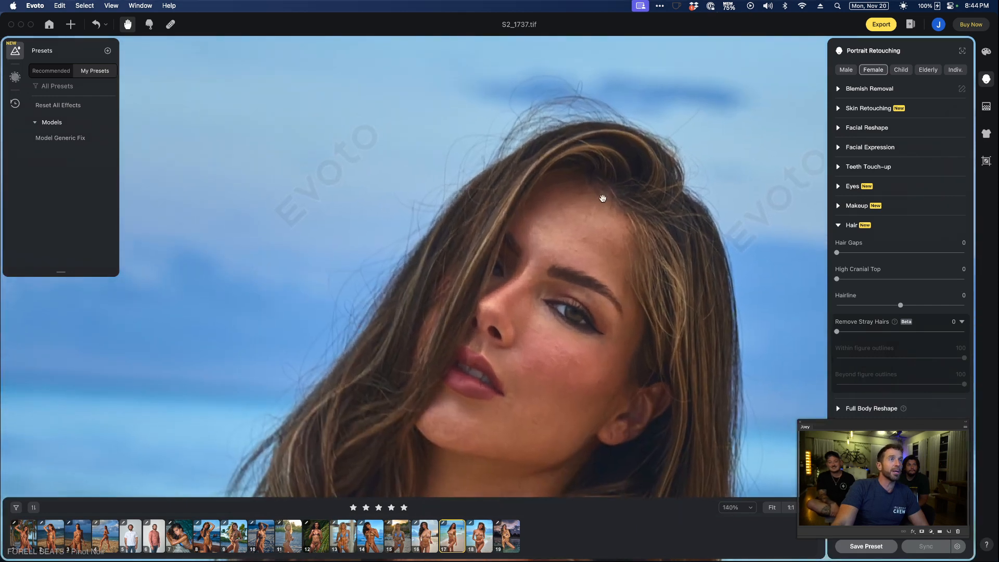
pyautogui.click(836, 332)
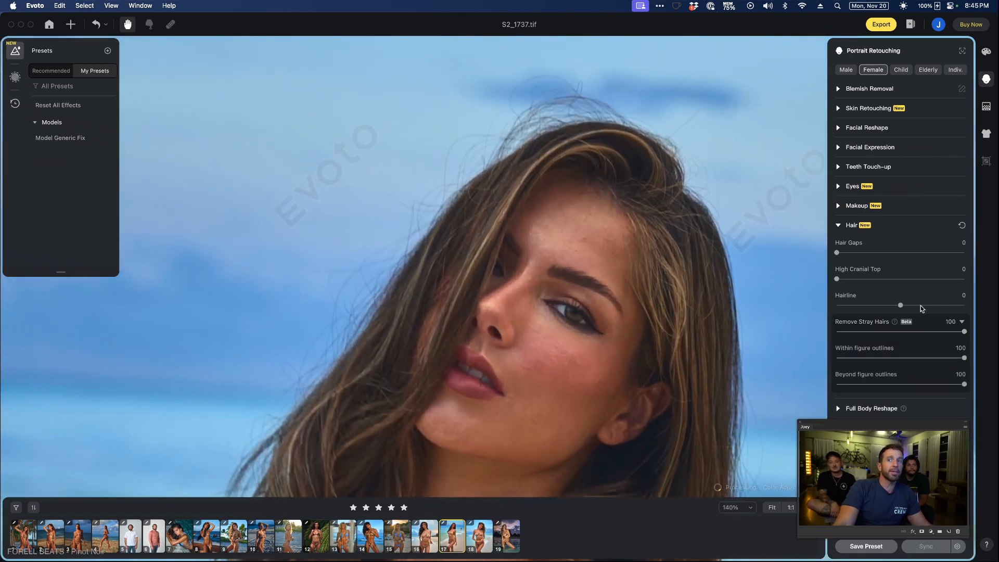
# Examine the hair outline around the model's head in S2_1737.tif for flyaway strands, close up and at full-figure scale
pyautogui.press('space')
pyautogui.press('space')
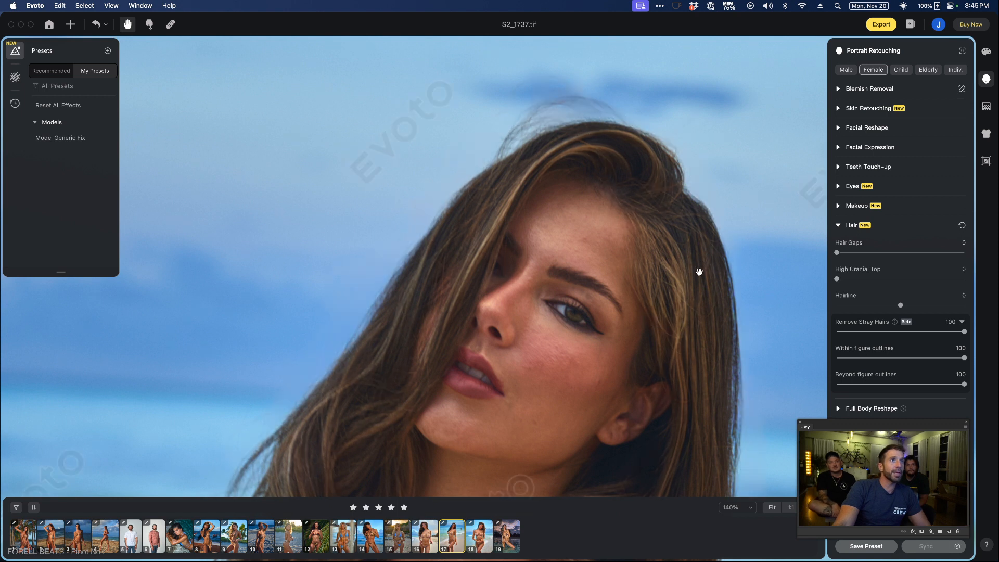
pyautogui.scroll(-2, 699, 272)
pyautogui.scroll(4, 644, 198)
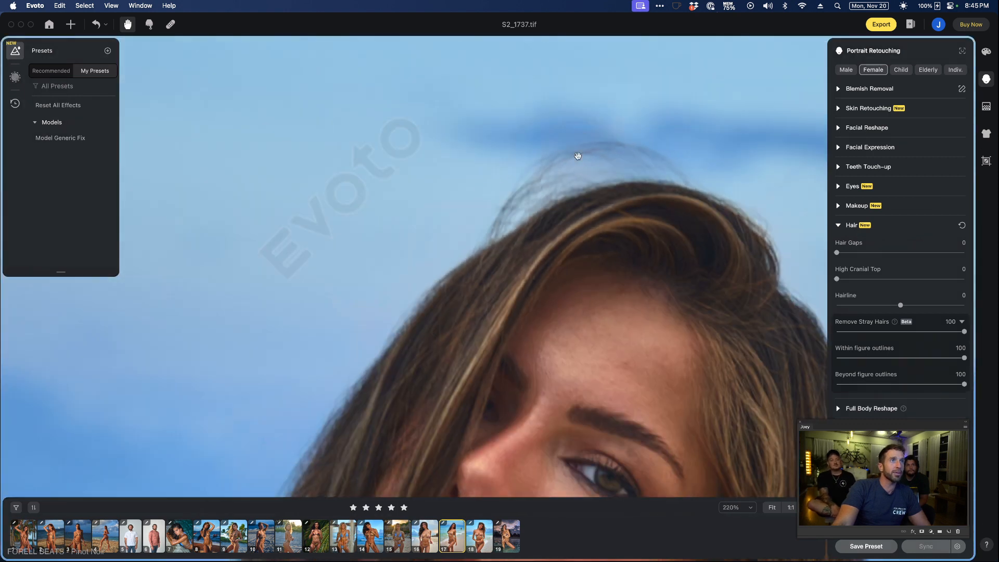
pyautogui.scroll(-3, 578, 156)
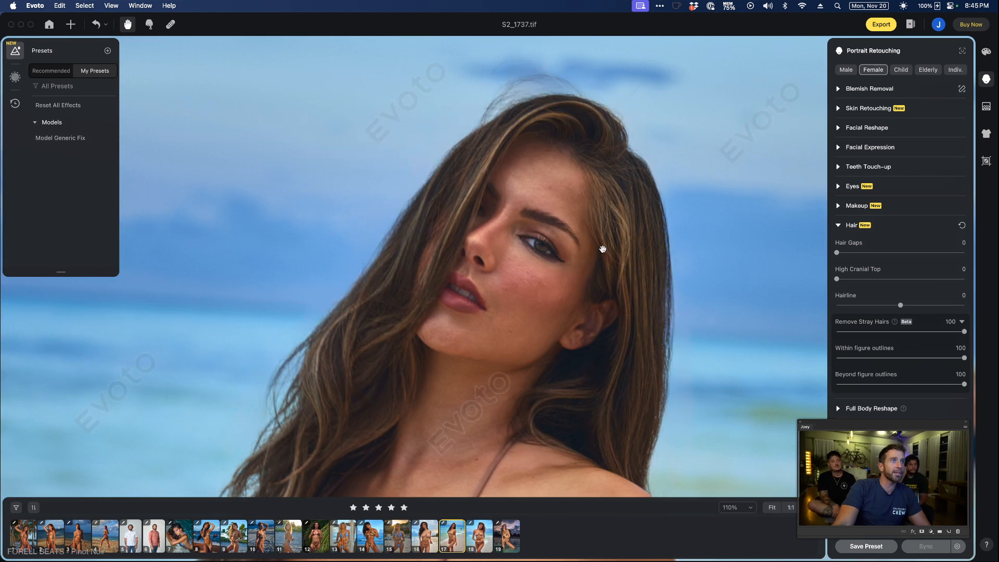
pyautogui.scroll(-3, 602, 248)
pyautogui.scroll(-2, 603, 255)
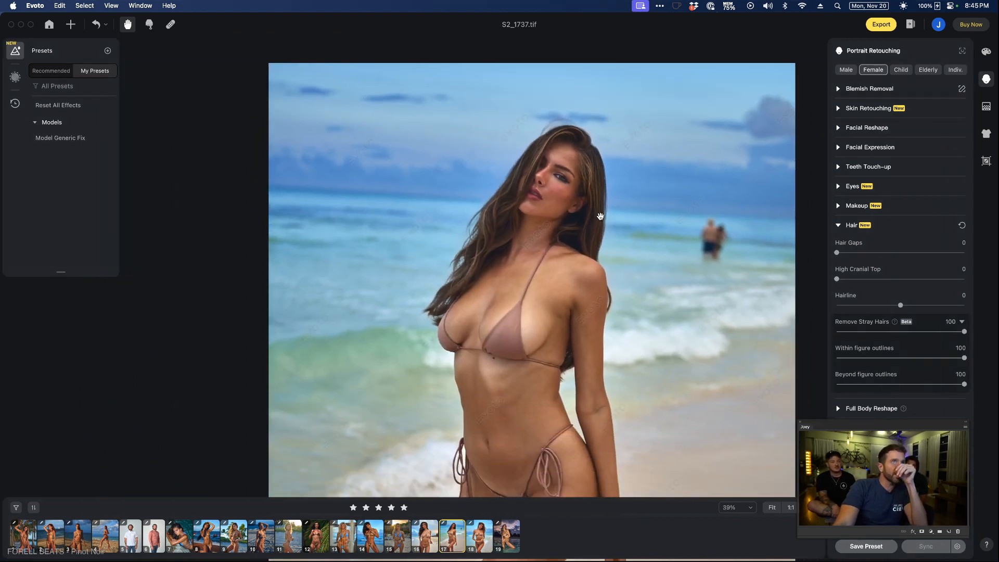
# Open S2_1837.tif and set Remove Stray Hairs to 100 in the Hair settings
pyautogui.click(488, 531)
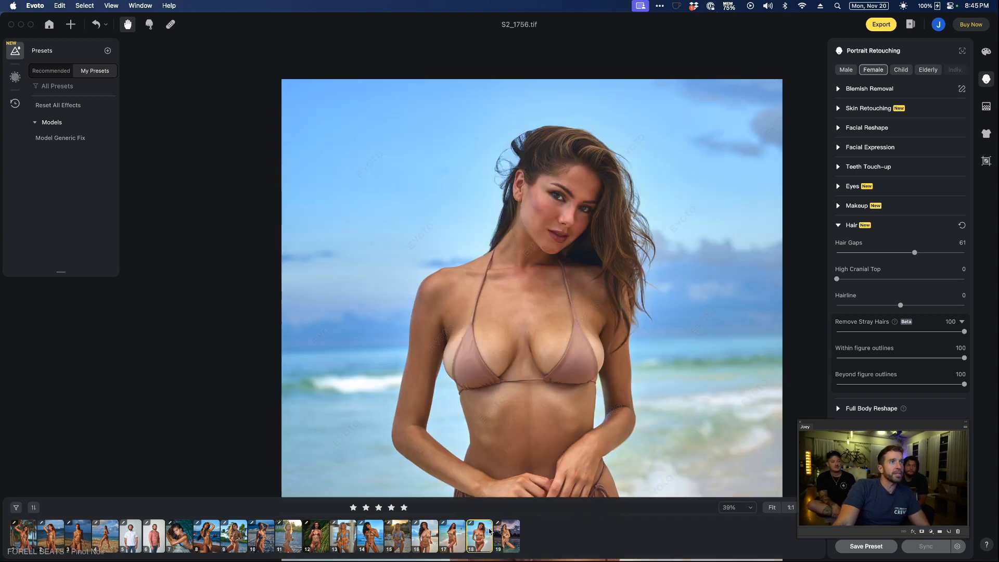
pyautogui.click(509, 532)
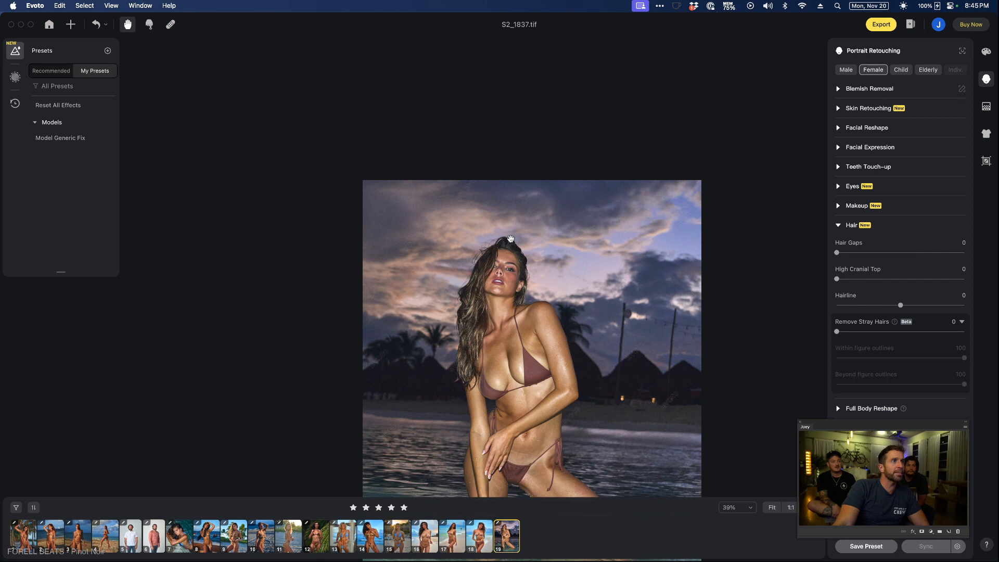
pyautogui.scroll(10, 511, 238)
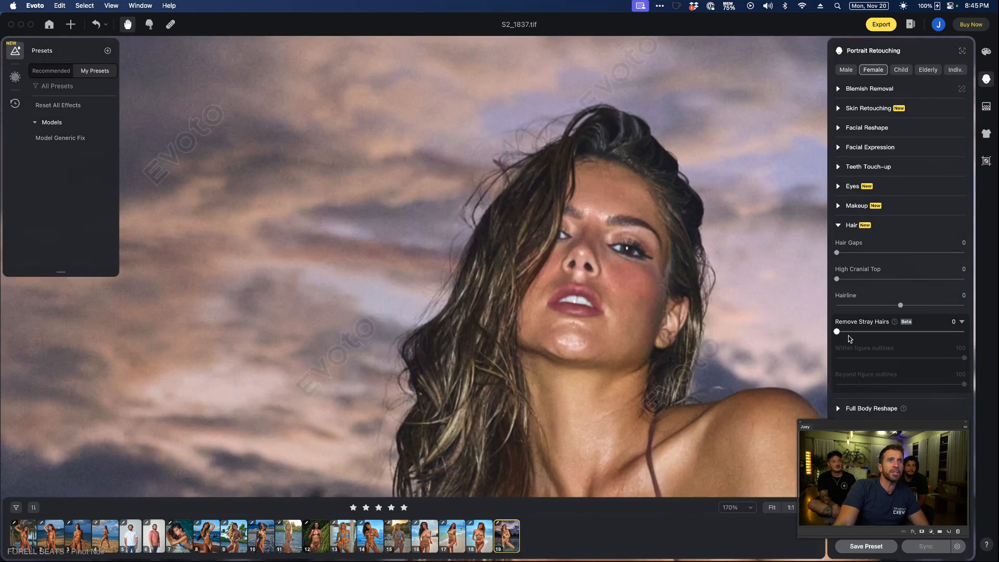
pyautogui.moveTo(837, 331); pyautogui.dragTo(963, 332)
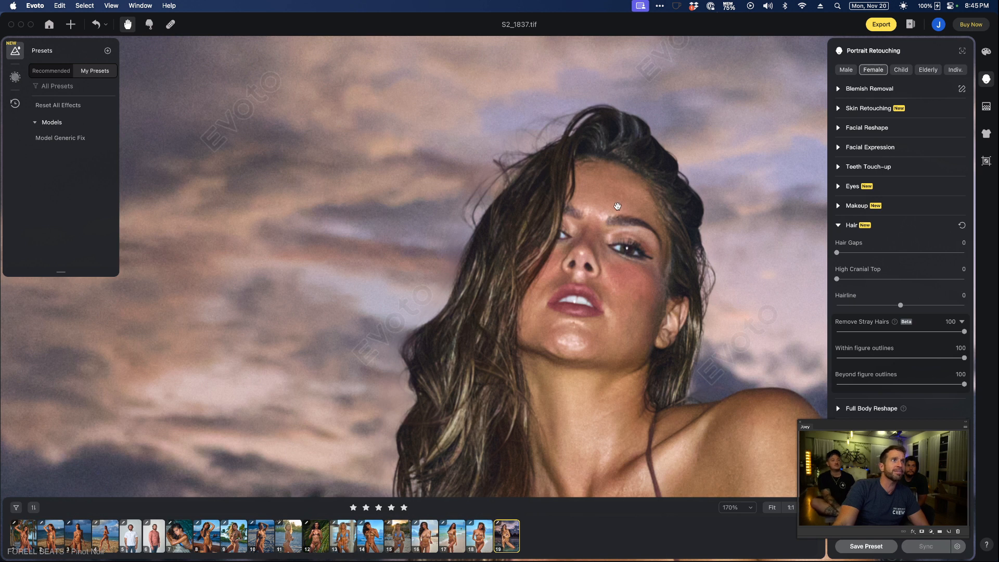
# Open A_0094 1.tif and apply the Model Generic Fix preset to it
pyautogui.scroll(-5, 619, 208)
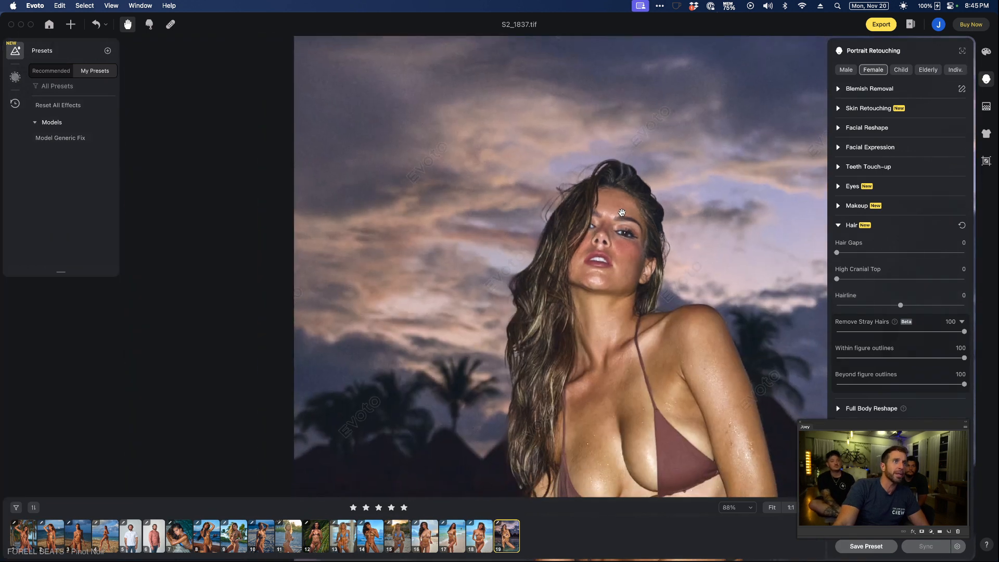
pyautogui.scroll(-3, 621, 211)
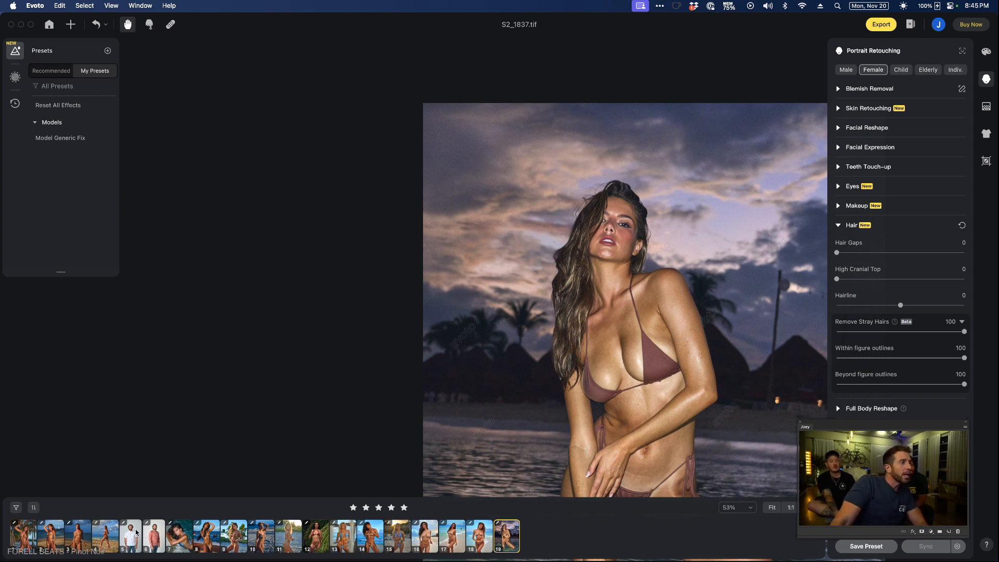
pyautogui.click(189, 544)
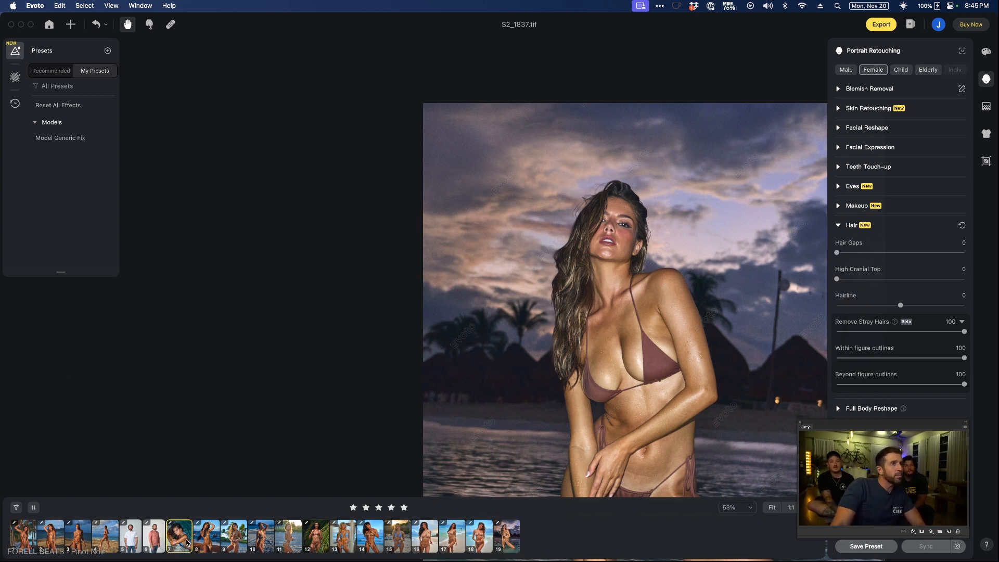
pyautogui.moveTo(610, 351); pyautogui.dragTo(582, 242)
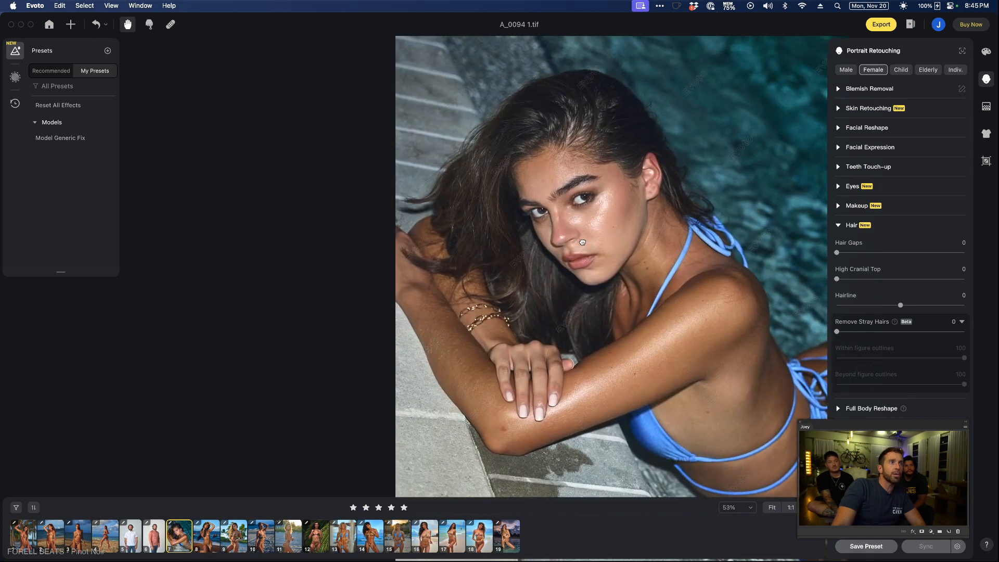
pyautogui.click(60, 139)
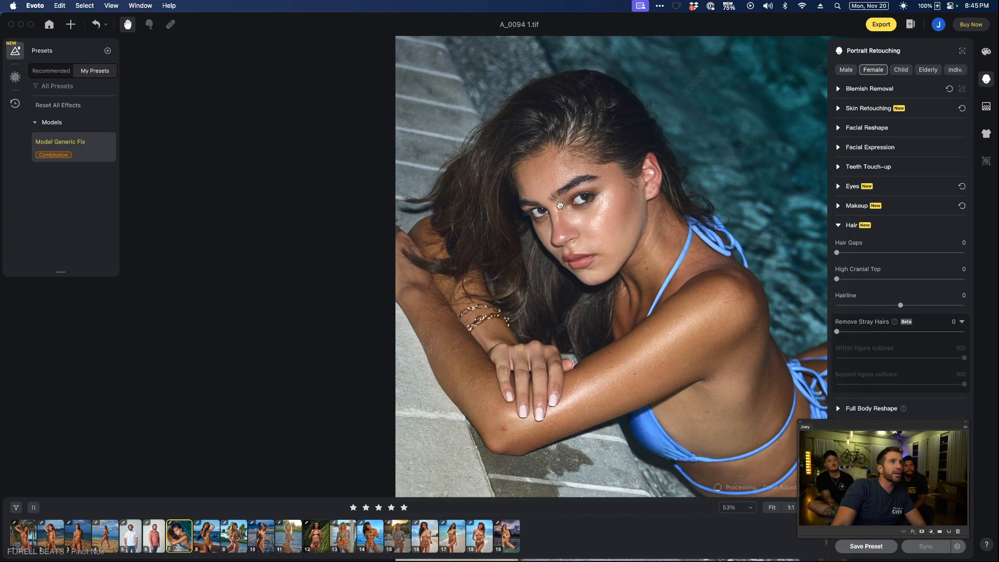
# Set Freckle & Acne to 76, Freckle to 22 and Remove Face Shine to 27 in Blemish Removal, and collapse that section
pyautogui.scroll(5, 625, 232)
pyautogui.moveTo(622, 227); pyautogui.dragTo(618, 286)
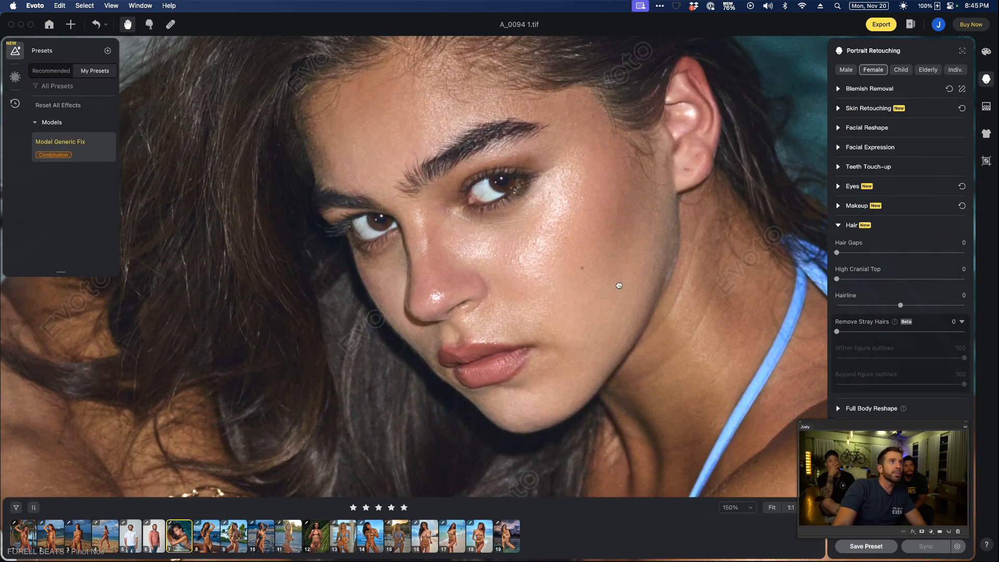
pyautogui.click(837, 89)
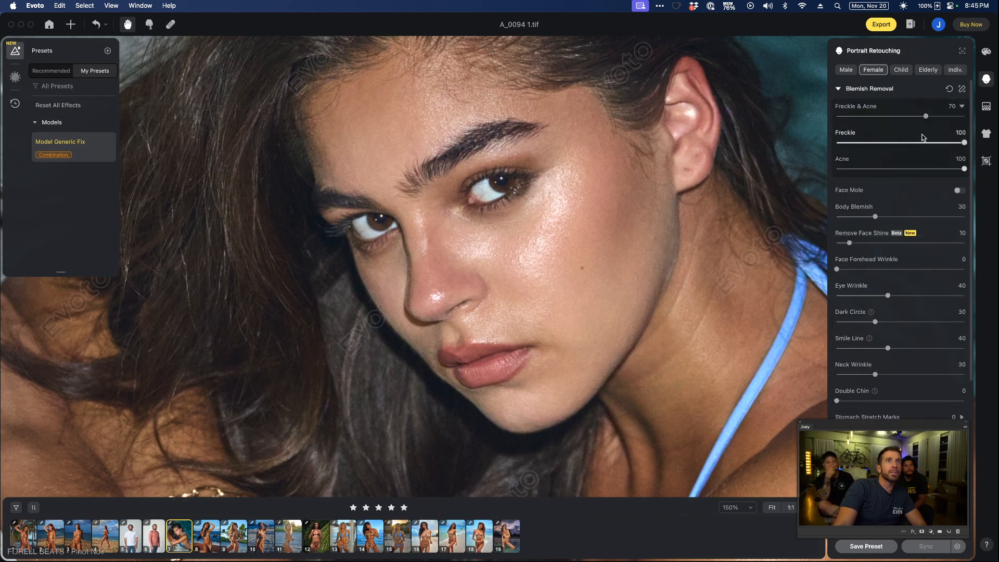
pyautogui.moveTo(926, 117); pyautogui.dragTo(934, 116)
pyautogui.click(864, 142)
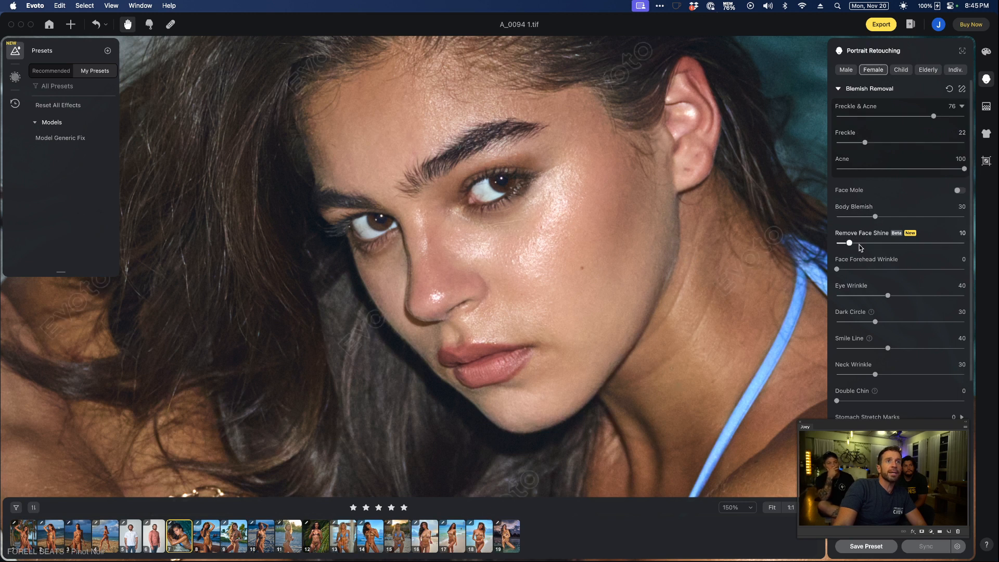
pyautogui.moveTo(850, 243); pyautogui.dragTo(872, 242)
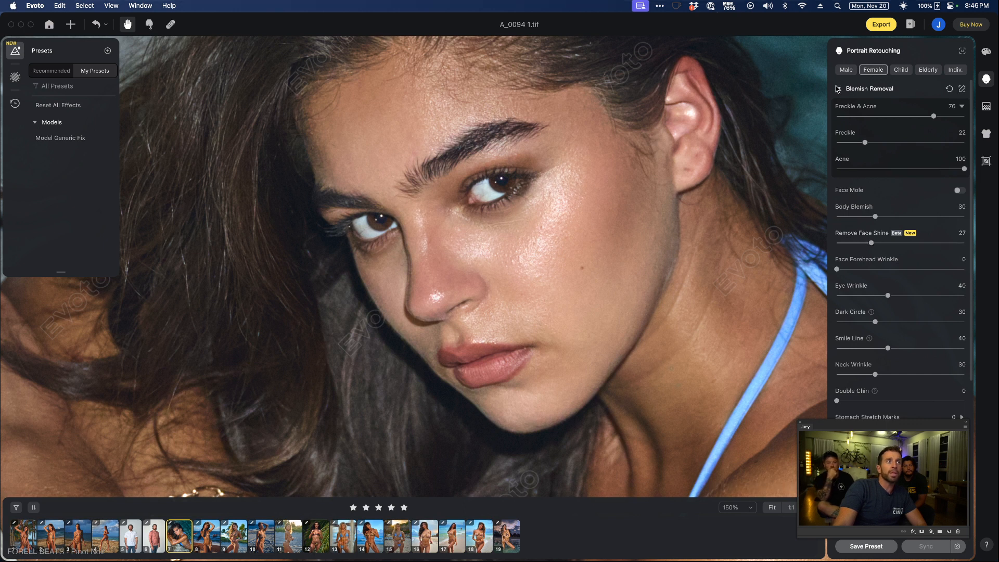
pyautogui.scroll(5, 493, 188)
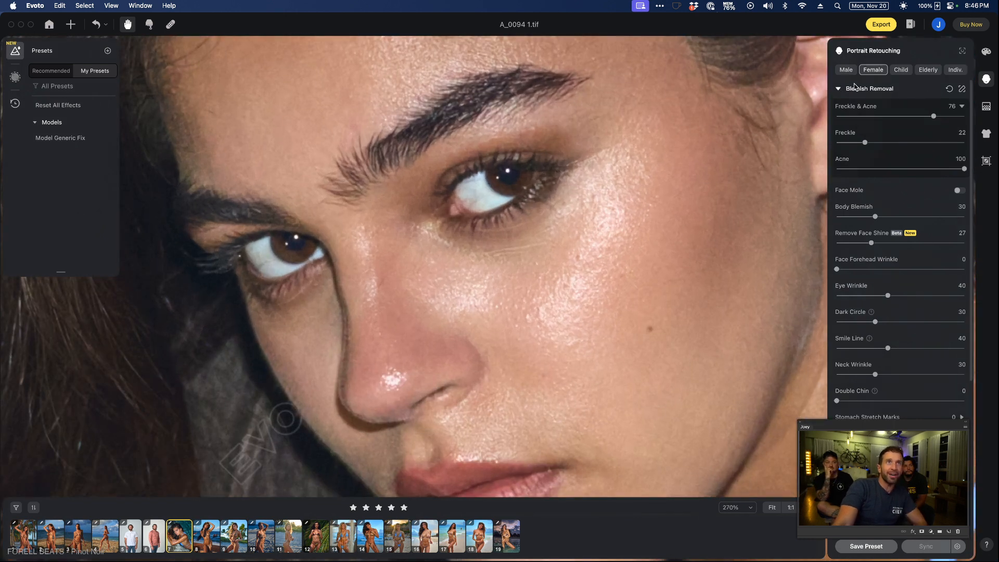
pyautogui.click(838, 88)
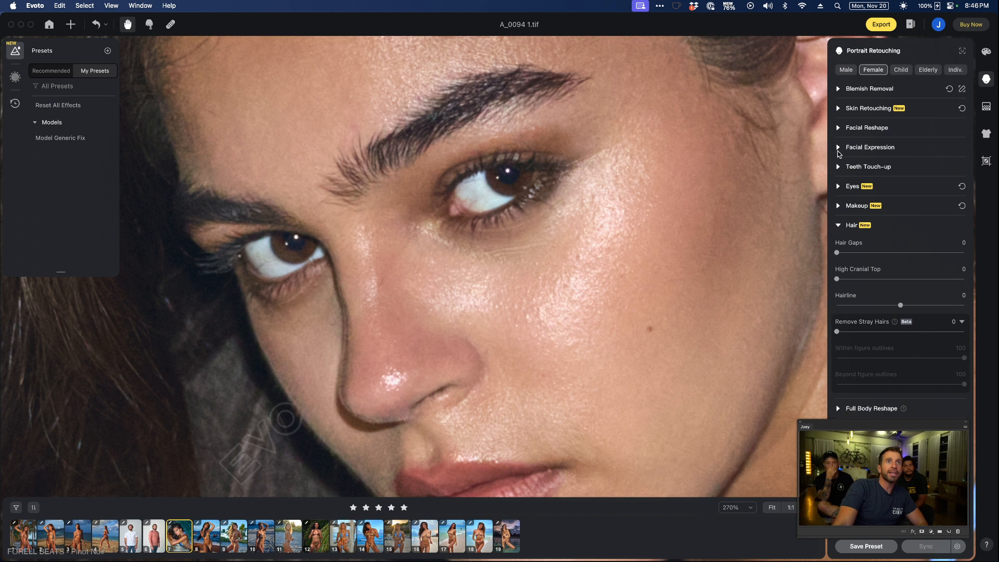
# Expand the Eyes settings and set Removing Red Veins to 67, checking the eyes close up
pyautogui.click(837, 187)
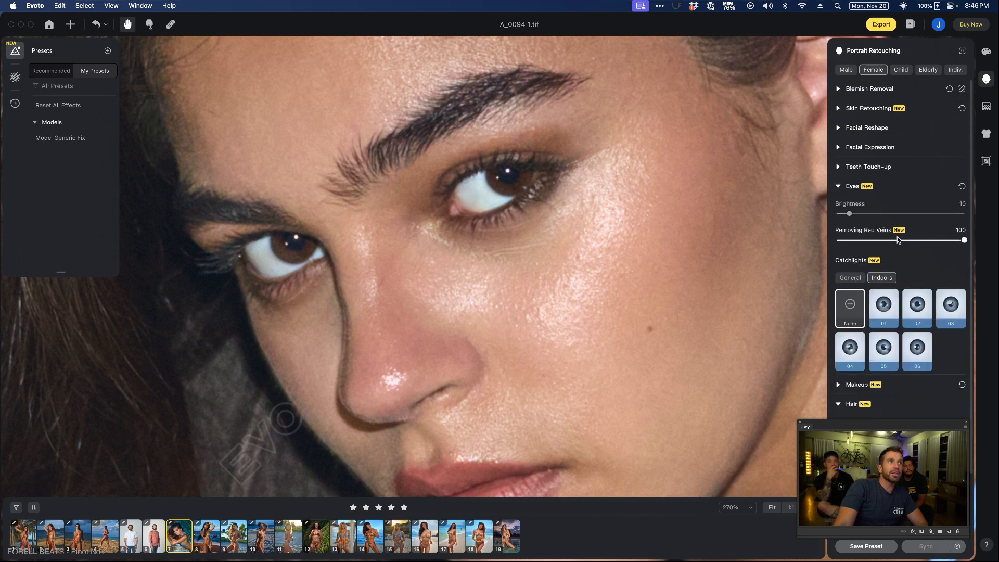
pyautogui.press('super+0')
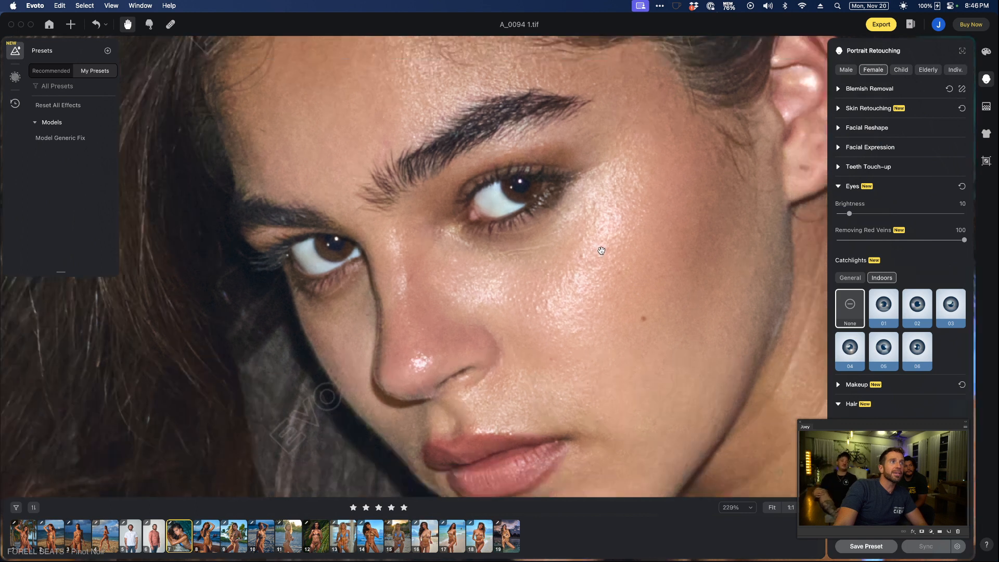
pyautogui.moveTo(964, 240); pyautogui.dragTo(943, 239)
pyautogui.scroll(10, 634, 229)
pyautogui.scroll(-4, 378, 240)
pyautogui.moveTo(943, 240); pyautogui.dragTo(922, 240)
pyautogui.scroll(-5, 628, 249)
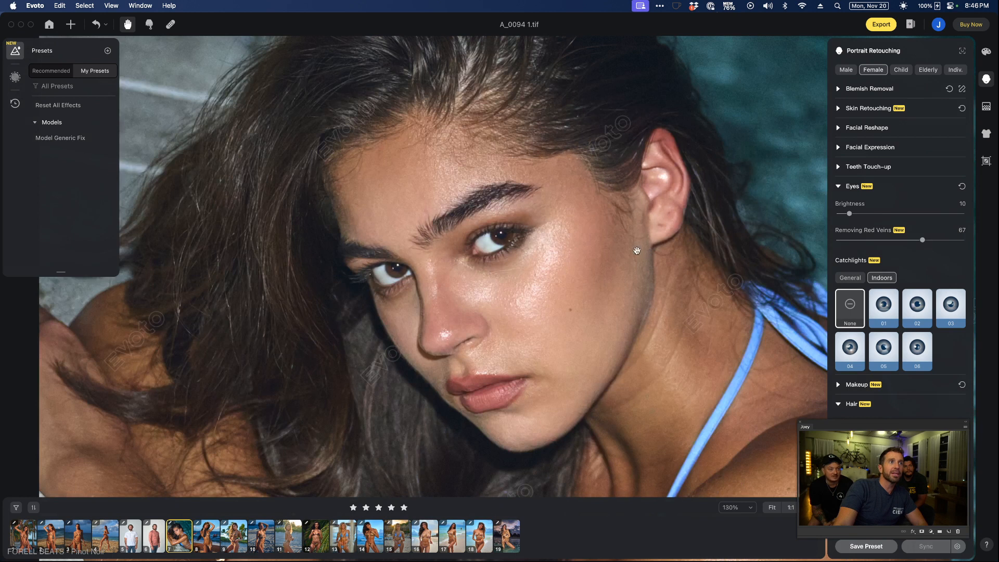
# Try Indoors catchlights 01, 02 and 03, followed by General catchlights 01, 02 and 03
pyautogui.click(886, 307)
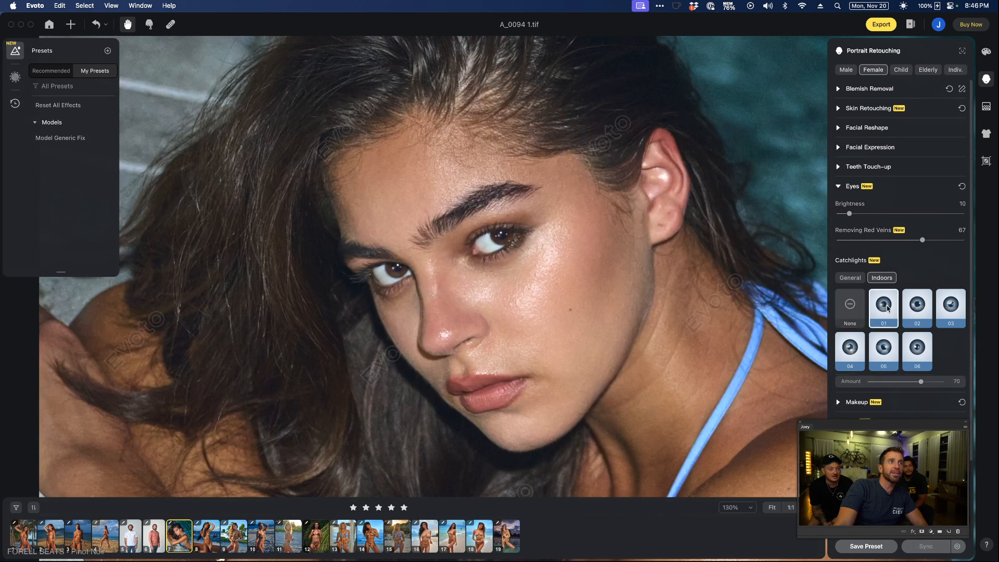
pyautogui.click(916, 312)
pyautogui.click(955, 315)
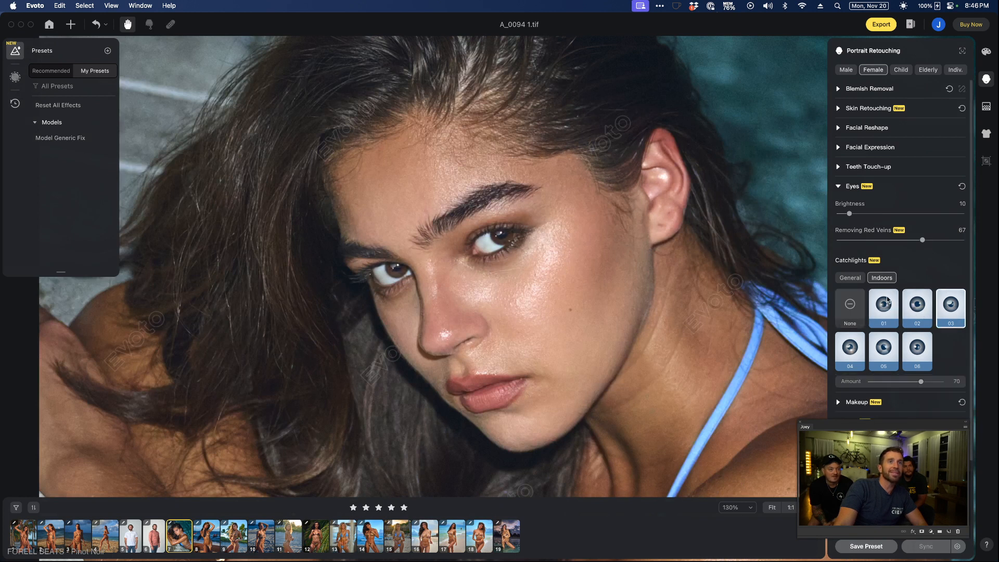
pyautogui.click(850, 278)
pyautogui.click(879, 310)
pyautogui.click(907, 312)
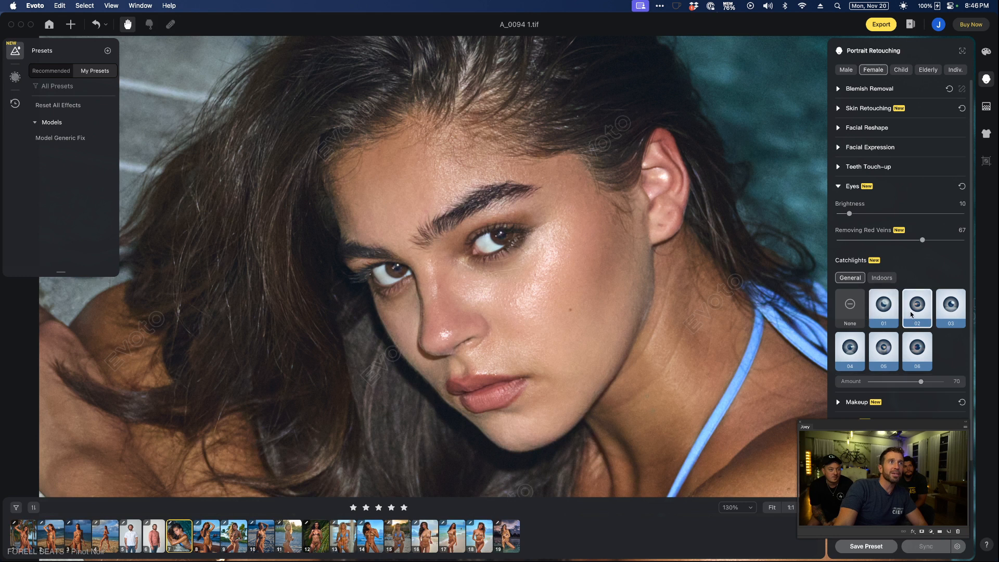
pyautogui.click(956, 310)
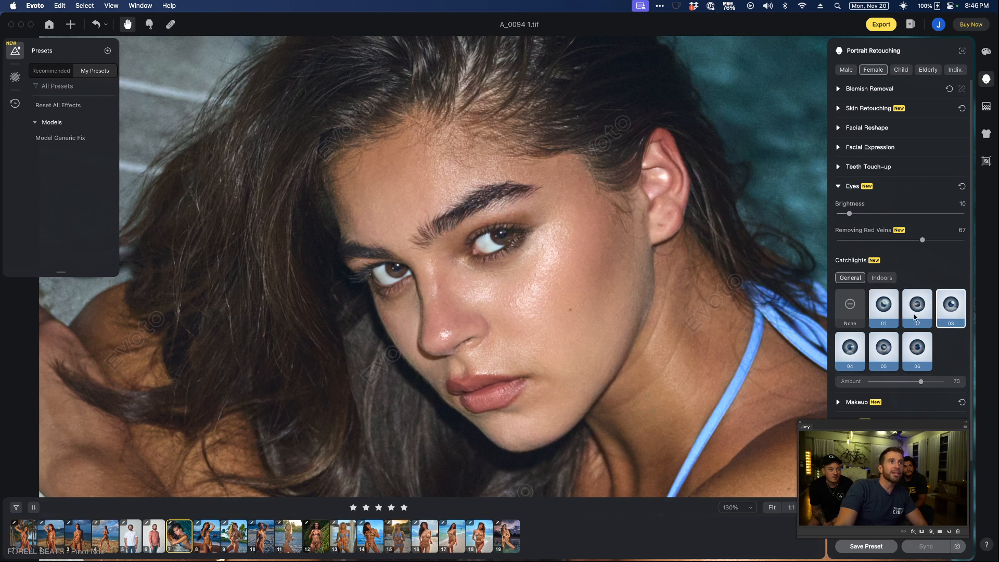
# Clear the catchlight, try General catchlight 05 and apply General catchlight 04 to the eyes
pyautogui.click(847, 306)
pyautogui.click(873, 351)
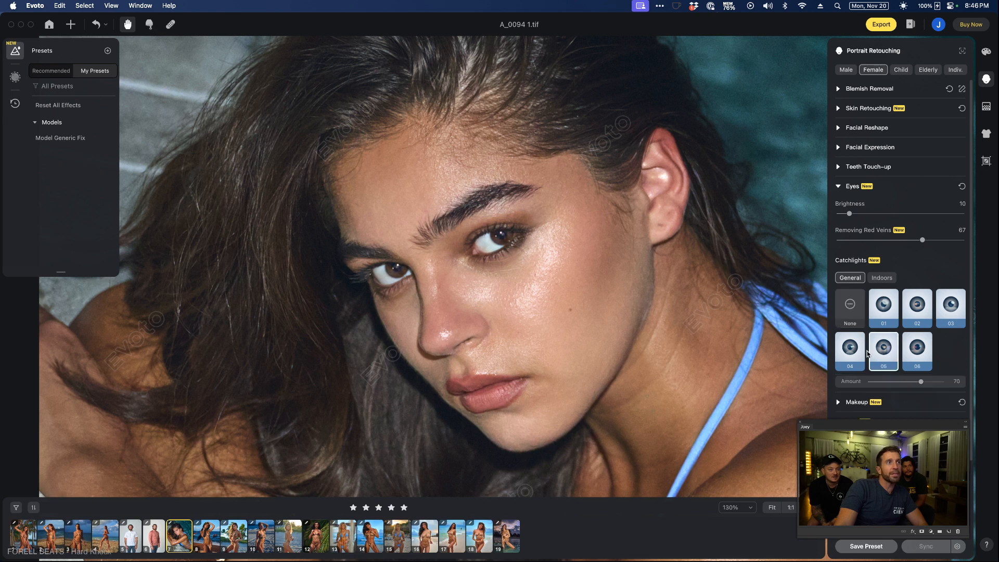
pyautogui.click(861, 354)
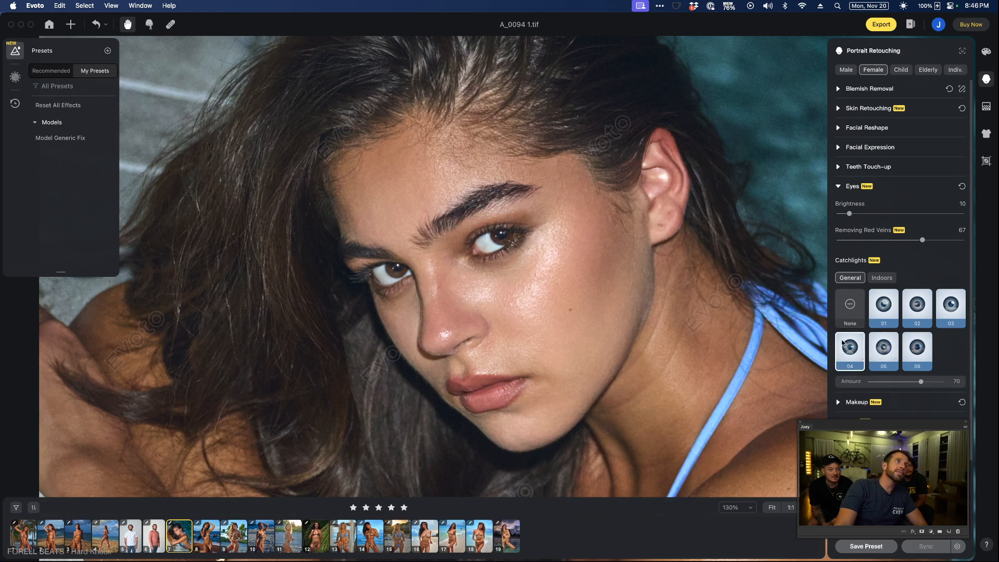
# Examine the catchlights in both of the model's eyes, close up and at full-portrait scale
pyautogui.scroll(-3, 710, 310)
pyautogui.scroll(-4, 710, 310)
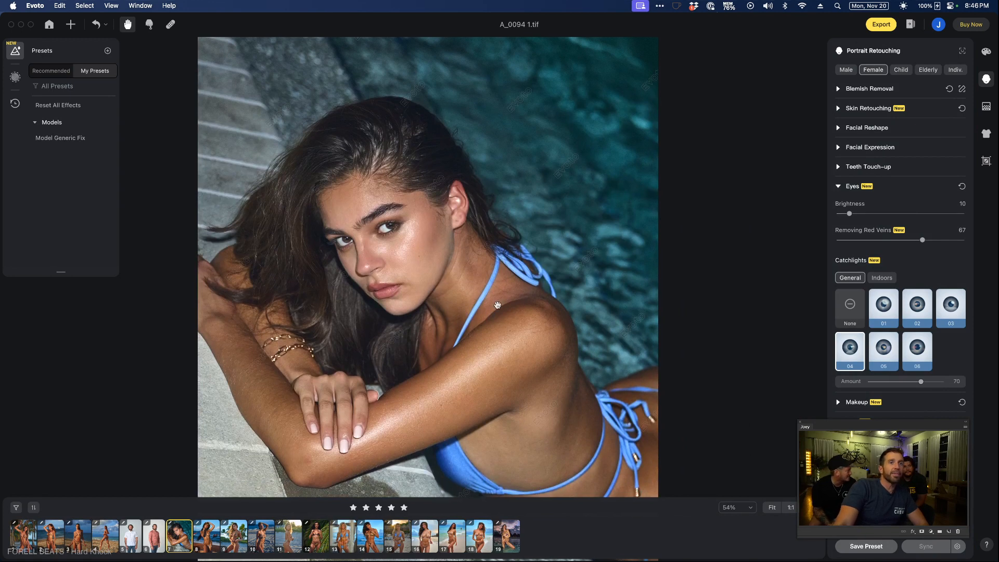
pyautogui.scroll(6, 364, 223)
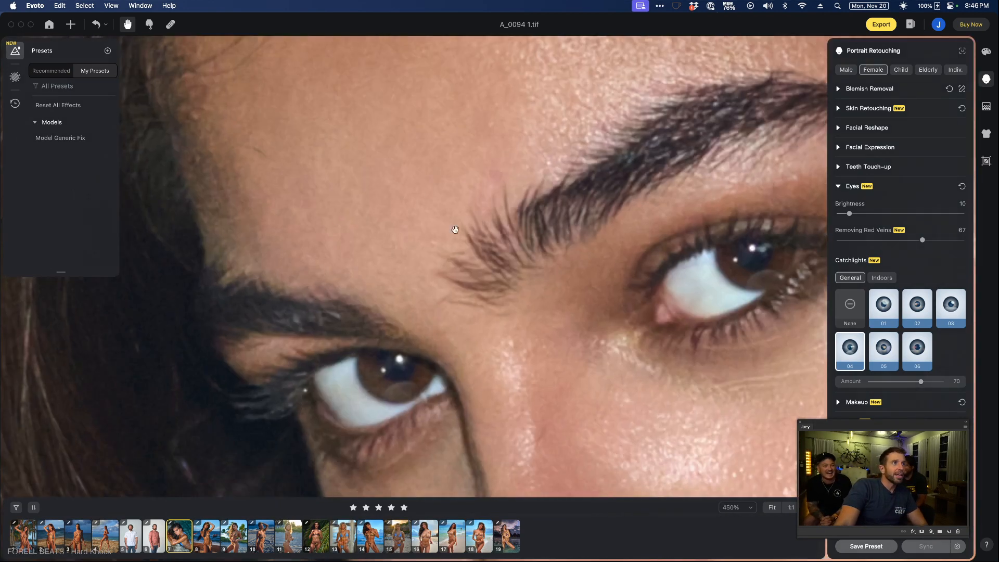
pyautogui.scroll(3, 726, 281)
pyautogui.scroll(-10, 727, 280)
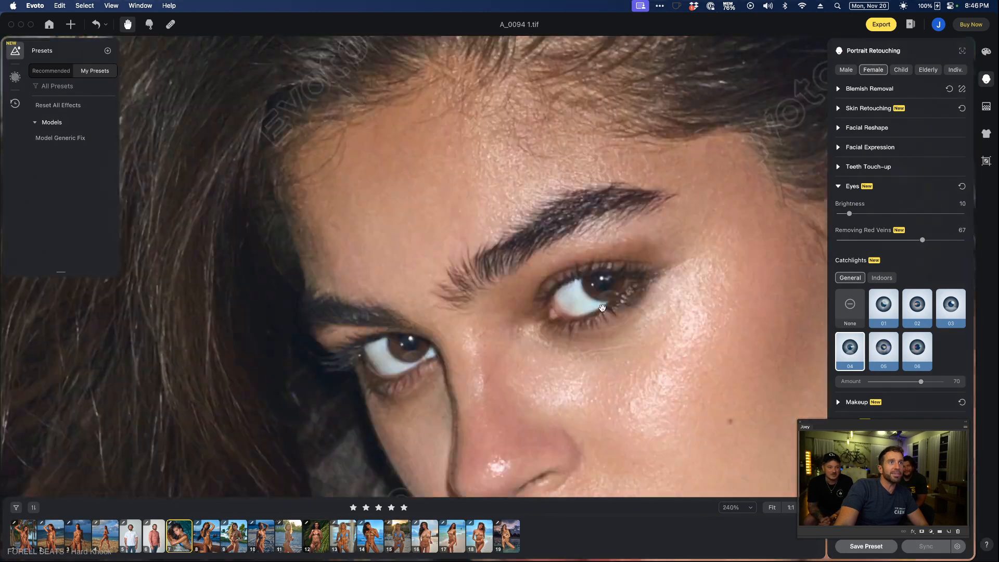
pyautogui.scroll(5, 600, 314)
pyautogui.scroll(-5, 497, 235)
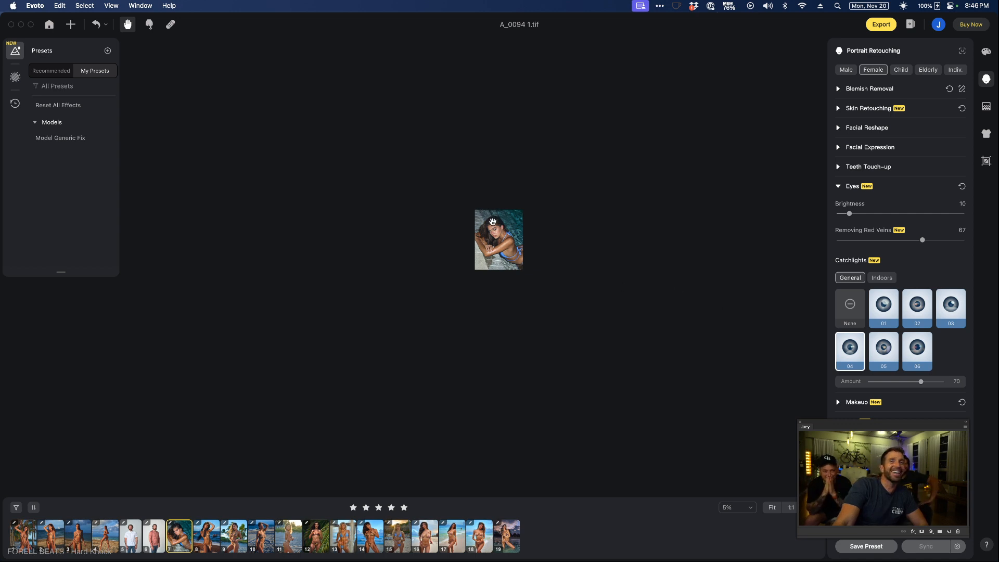
pyautogui.scroll(5, 490, 227)
pyautogui.scroll(3, 490, 228)
pyautogui.scroll(-4, 488, 223)
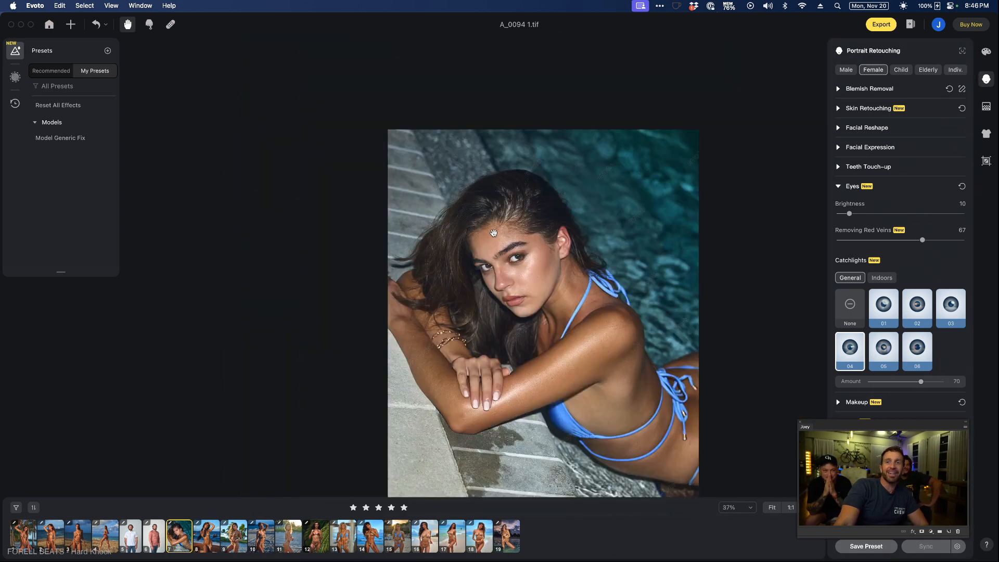
# Set Hair Gaps to 65 in the Hair settings for A_0094 1.tif
pyautogui.scroll(-3, 889, 333)
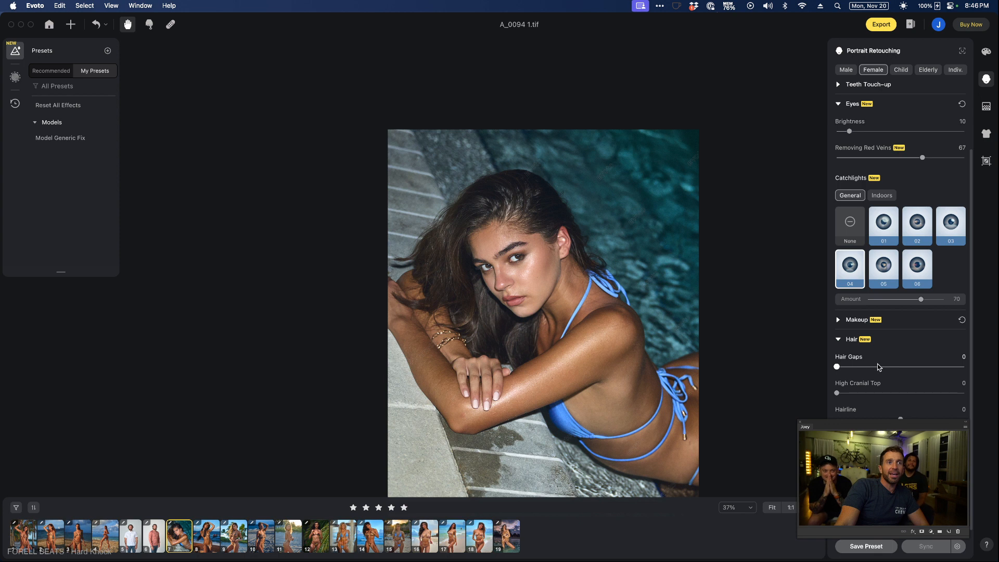
pyautogui.moveTo(837, 367); pyautogui.dragTo(920, 367)
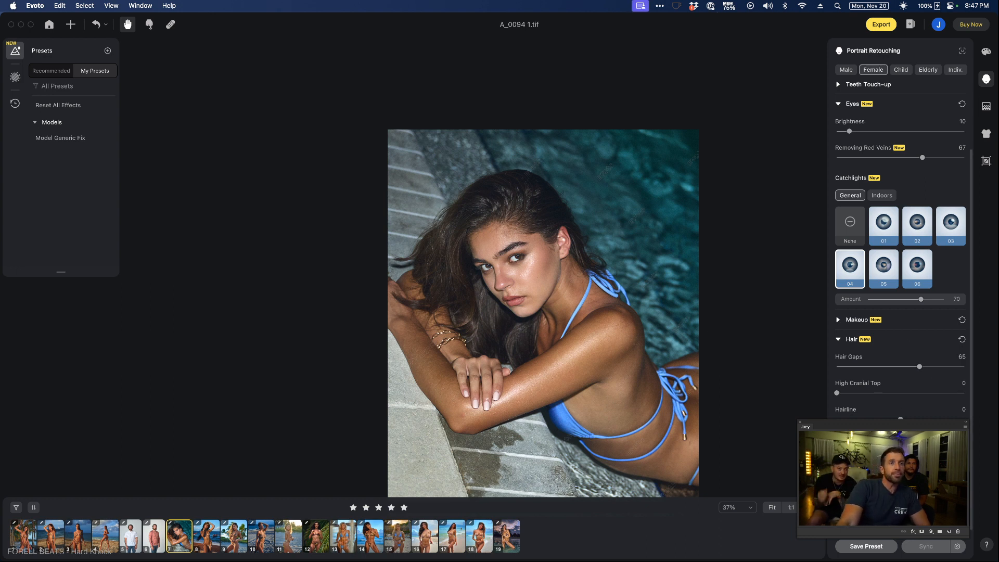
pyautogui.scroll(-3, 676, 333)
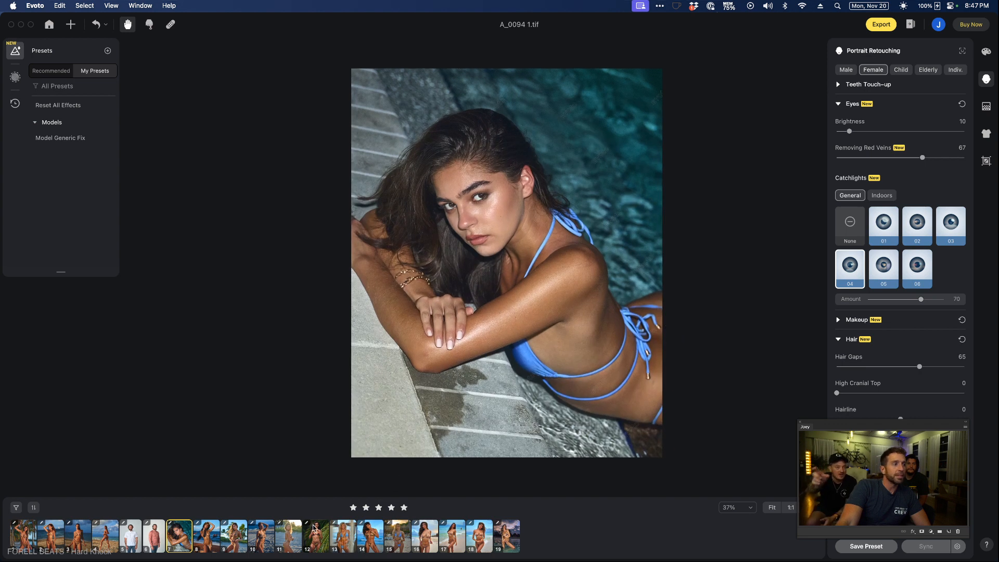
# Open AG-GEAR_001.tif, collapse the Eyes settings and set Freckle & Acne to 58 in Blemish Removal
pyautogui.click(130, 538)
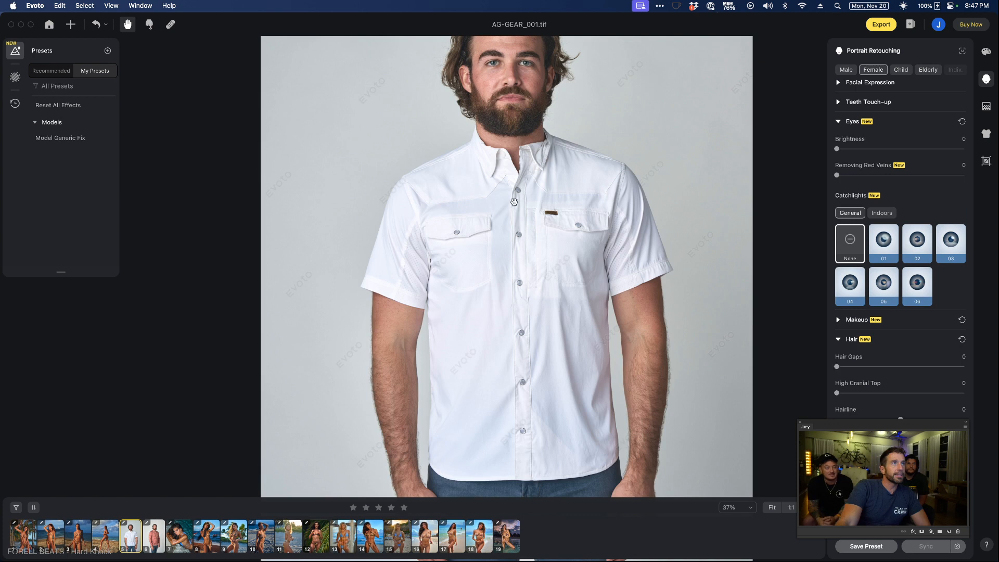
pyautogui.scroll(8, 515, 156)
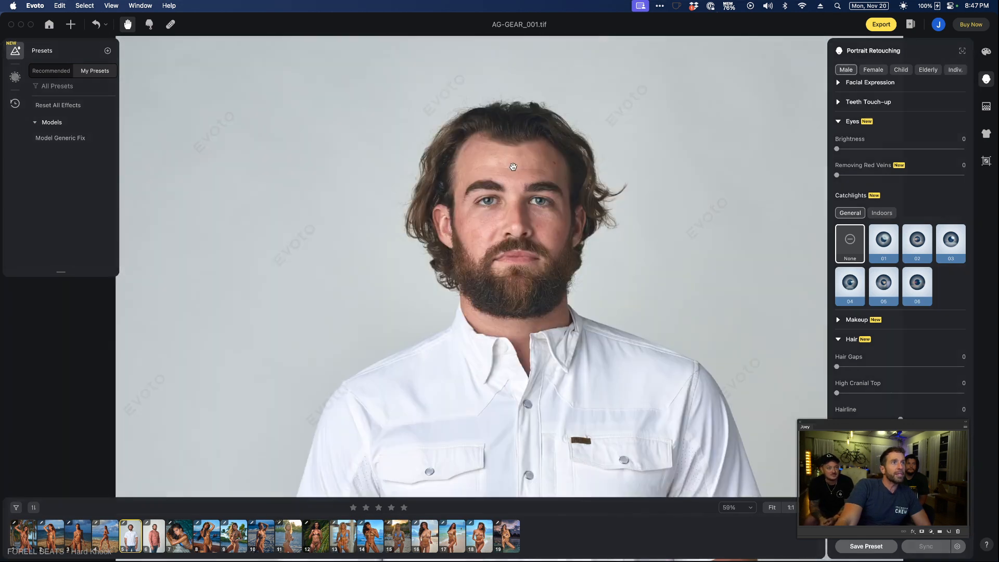
pyautogui.scroll(-8, 513, 167)
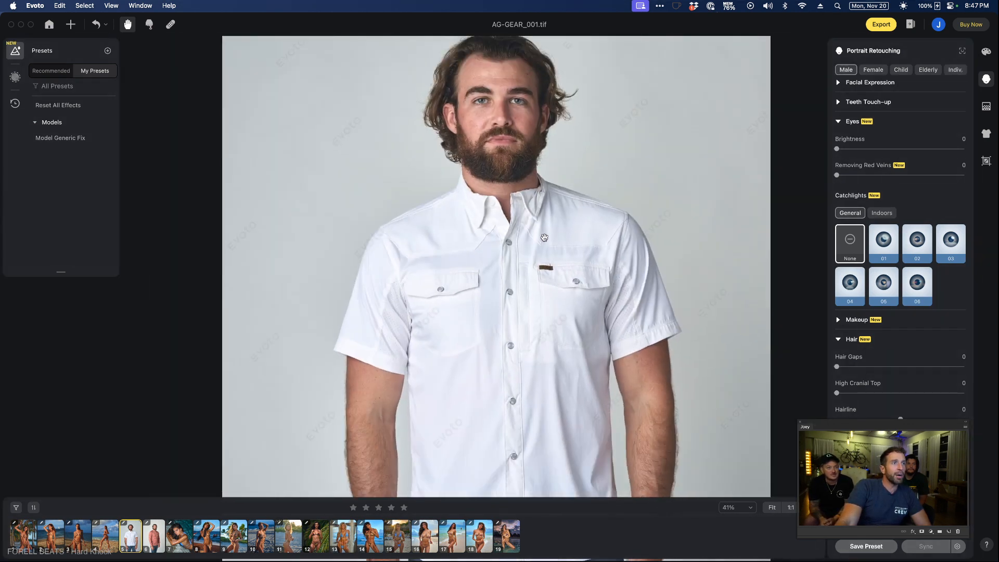
pyautogui.scroll(8, 512, 112)
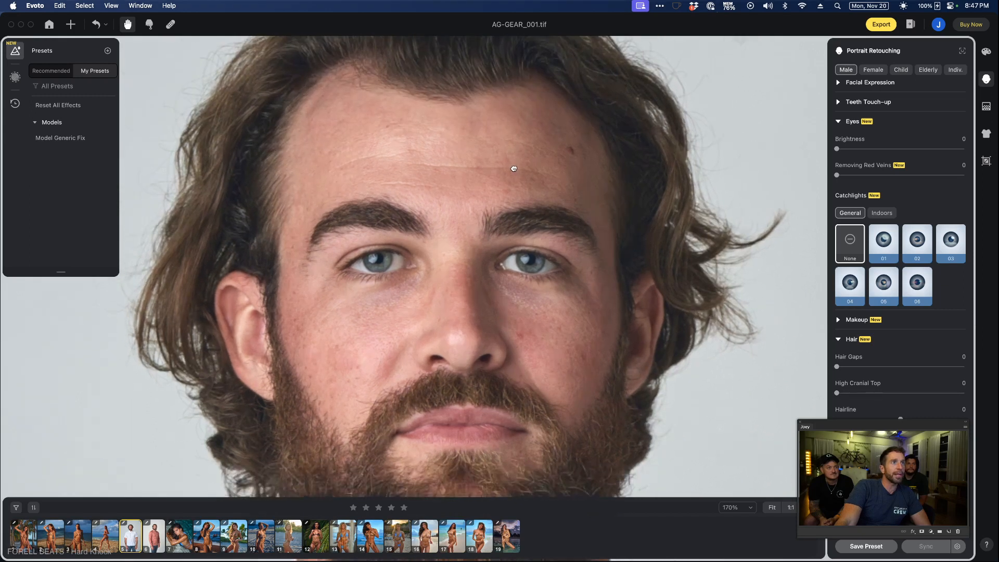
pyautogui.click(838, 122)
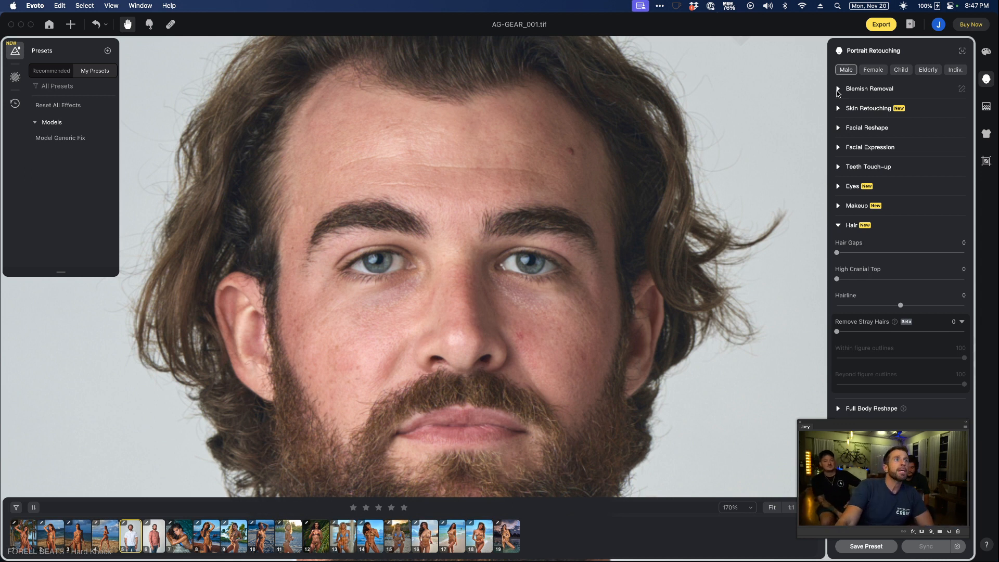
pyautogui.moveTo(726, 151); pyautogui.dragTo(712, 183)
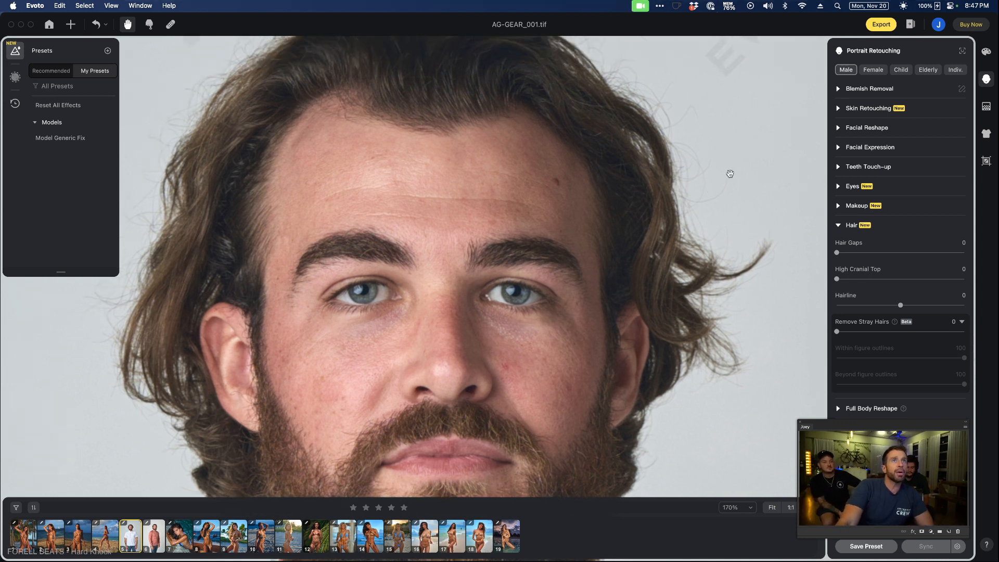
pyautogui.click(837, 89)
pyautogui.moveTo(836, 115); pyautogui.dragTo(912, 116)
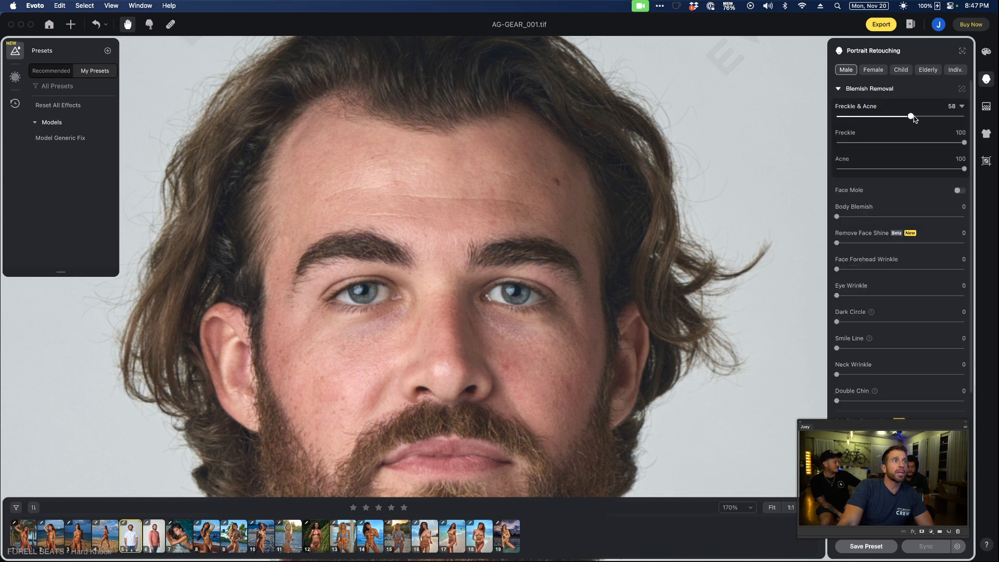
# Set Freckle to 3 and Freckle & Acne to 68 in Blemish Removal for the bearded man's portrait
pyautogui.moveTo(535, 320); pyautogui.dragTo(499, 280)
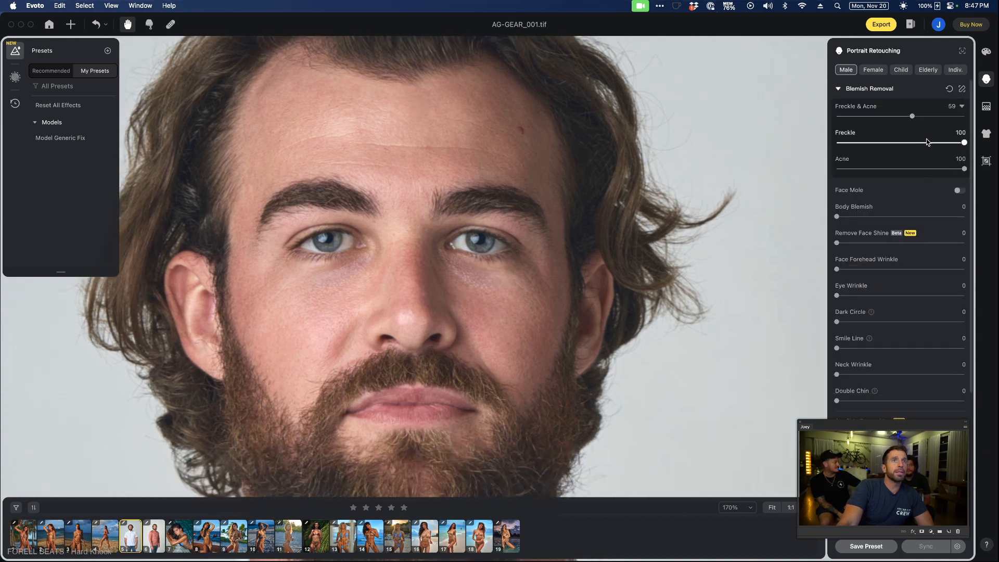
pyautogui.moveTo(963, 142); pyautogui.dragTo(841, 142)
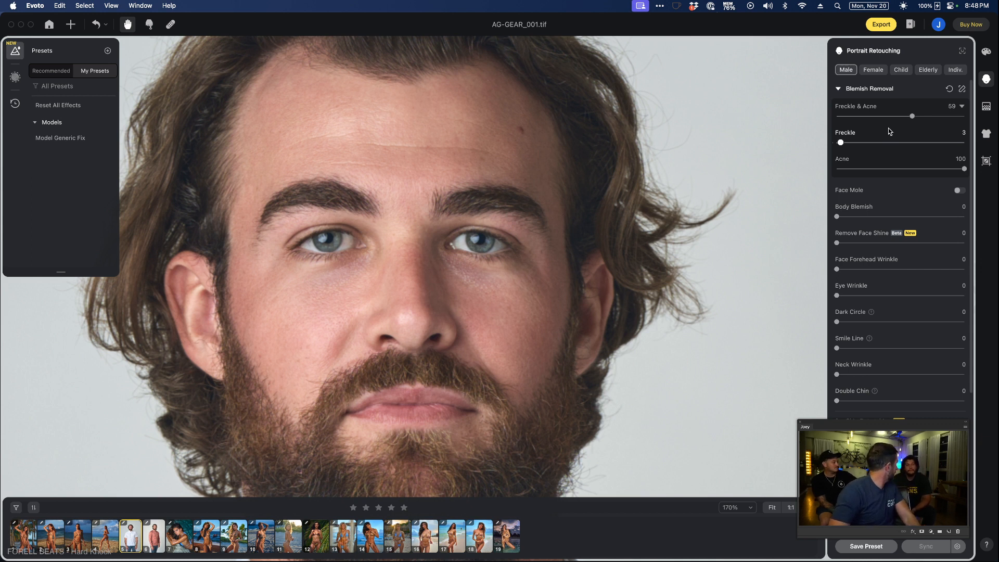
pyautogui.moveTo(639, 225); pyautogui.dragTo(670, 226)
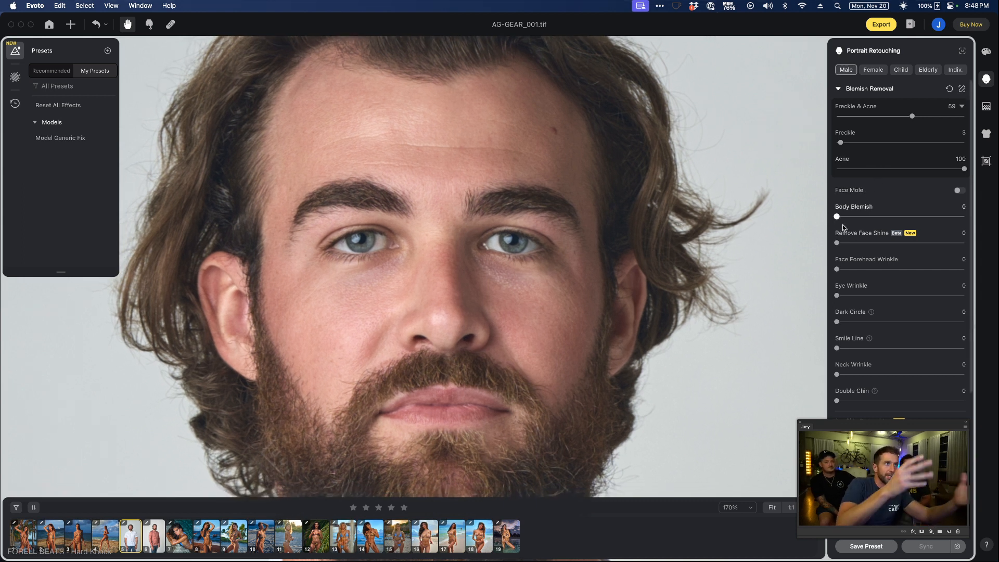
pyautogui.doubleClick(912, 116)
pyautogui.click(921, 117)
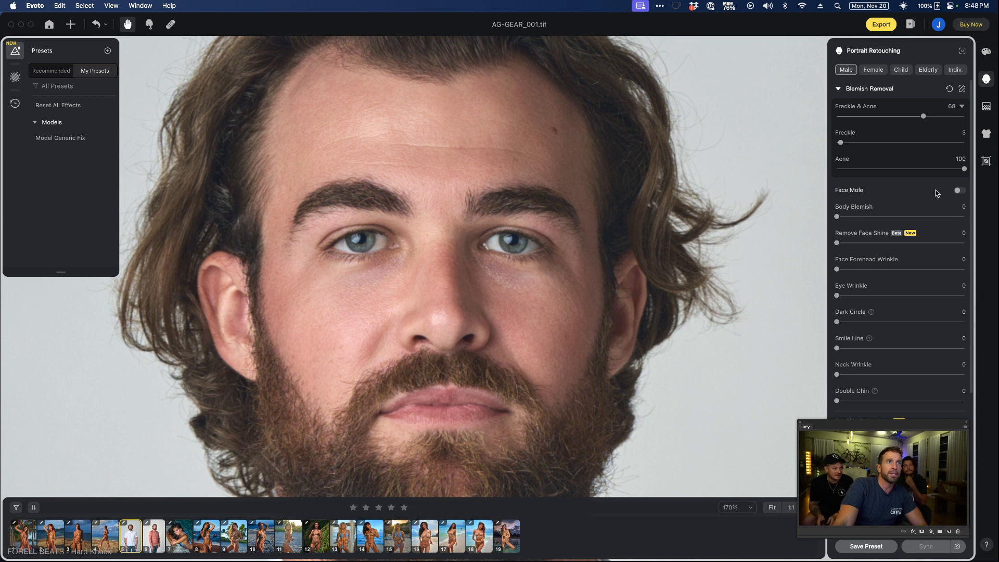
# Try Face Mole removal on the man's forehead mole and switch it off again
pyautogui.click(957, 191)
pyautogui.click(958, 191)
pyautogui.click(958, 192)
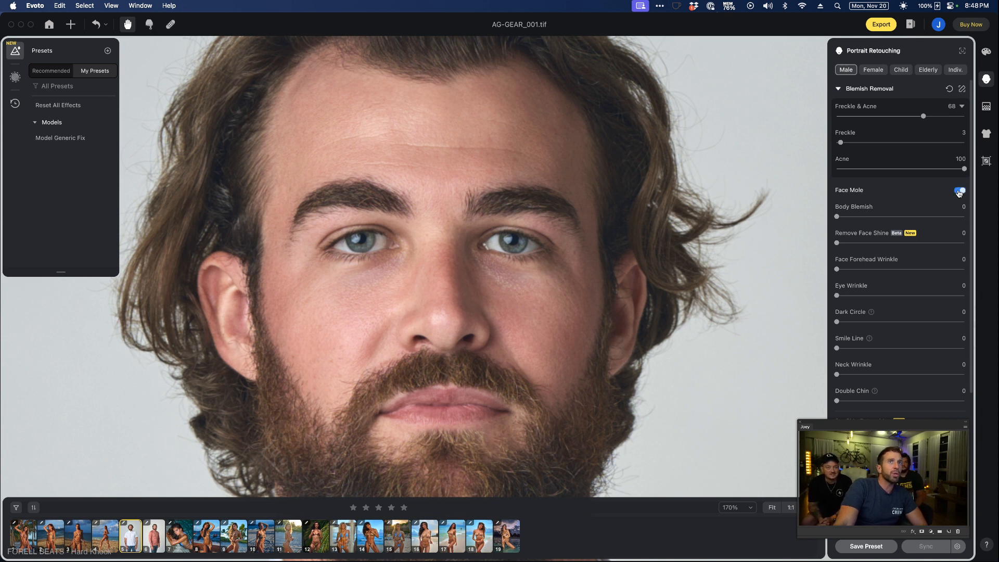
pyautogui.click(959, 192)
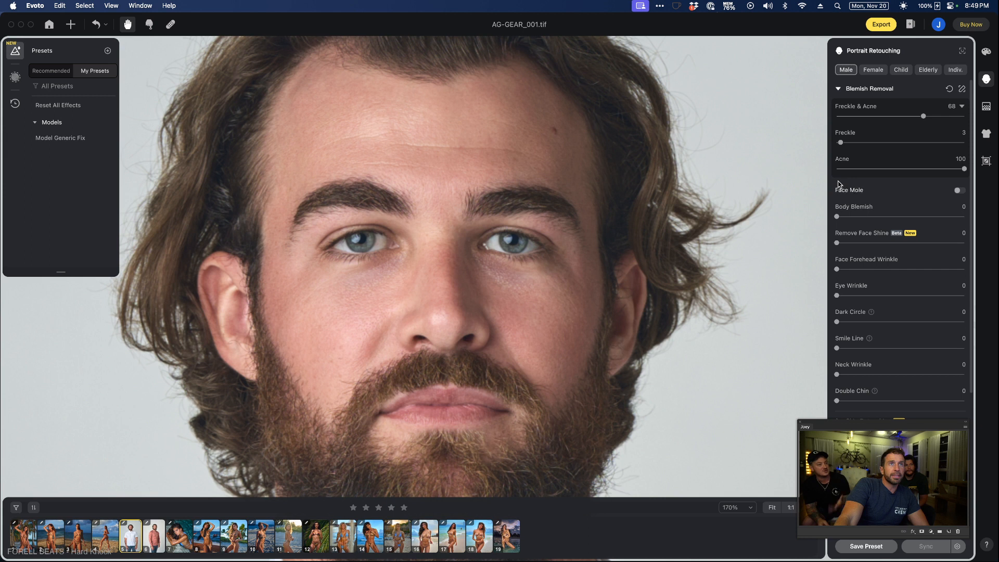
# Set Remove Face Shine to 20 on the face and Body Blemish to 20, checking the arm skin
pyautogui.click(863, 243)
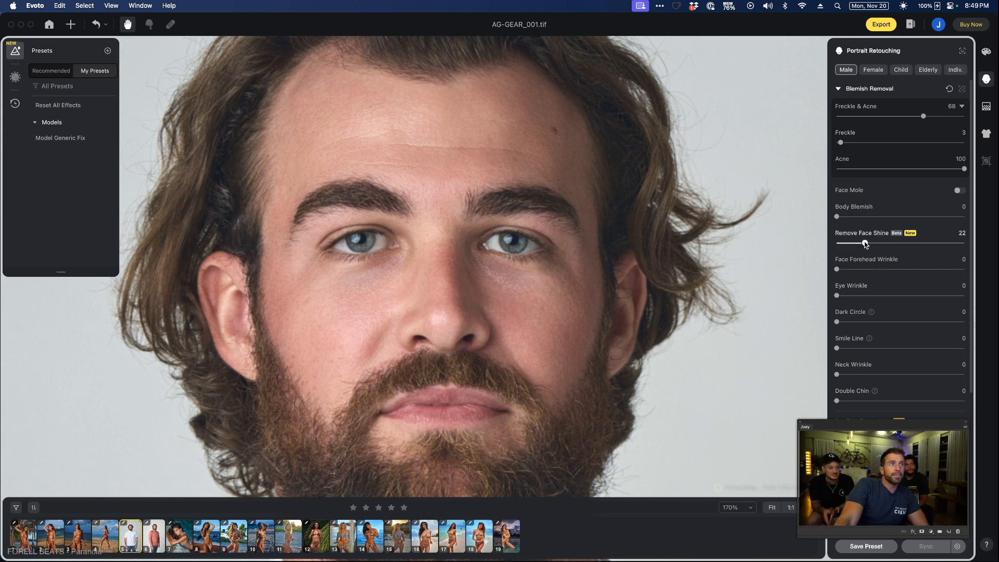
pyautogui.moveTo(865, 243); pyautogui.dragTo(861, 242)
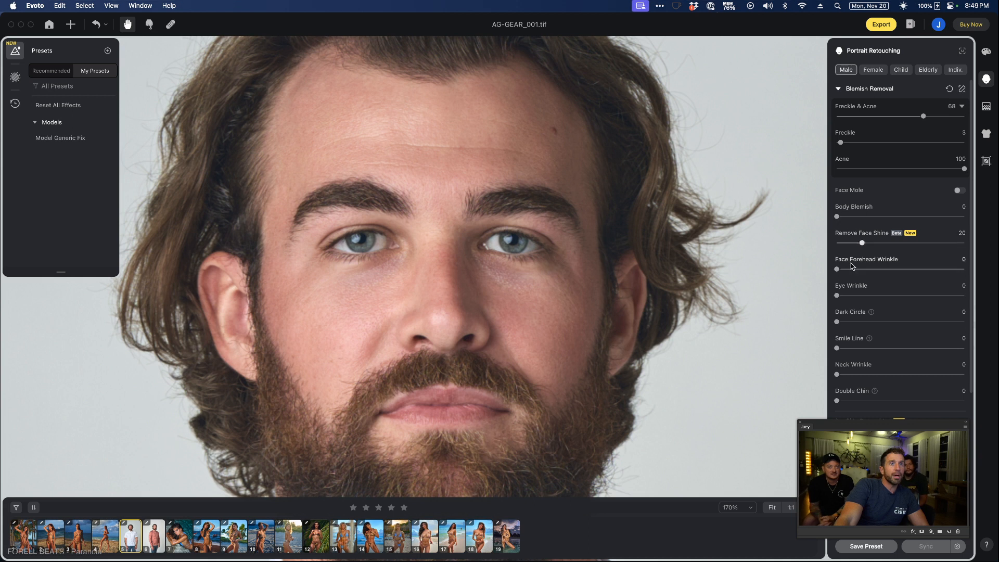
pyautogui.scroll(-10, 627, 265)
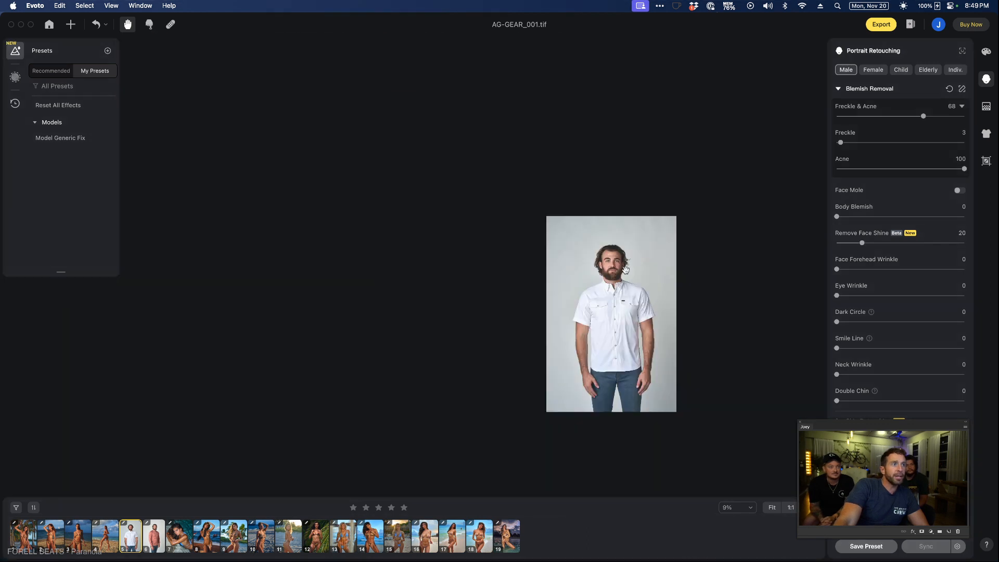
pyautogui.scroll(7, 610, 346)
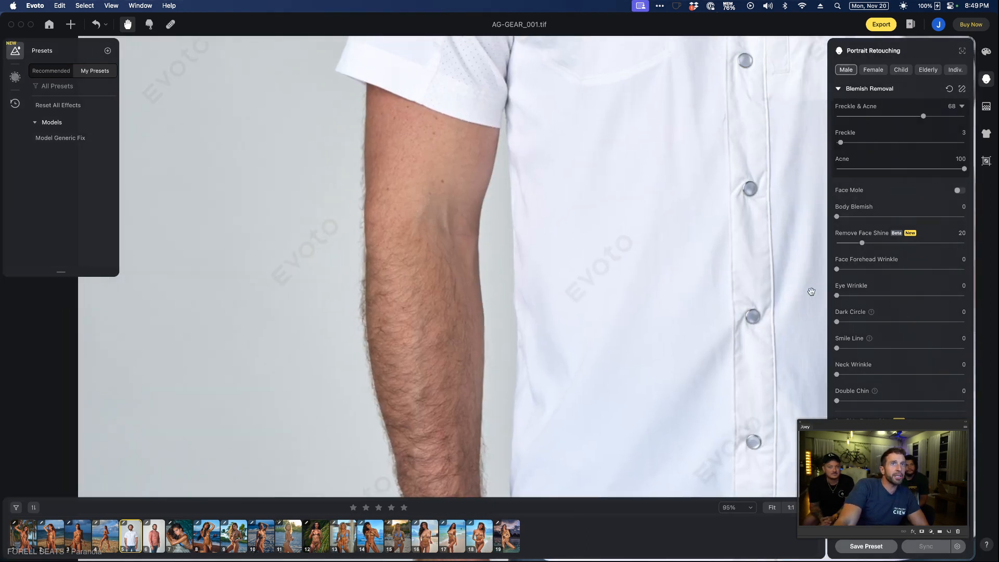
pyautogui.click(877, 216)
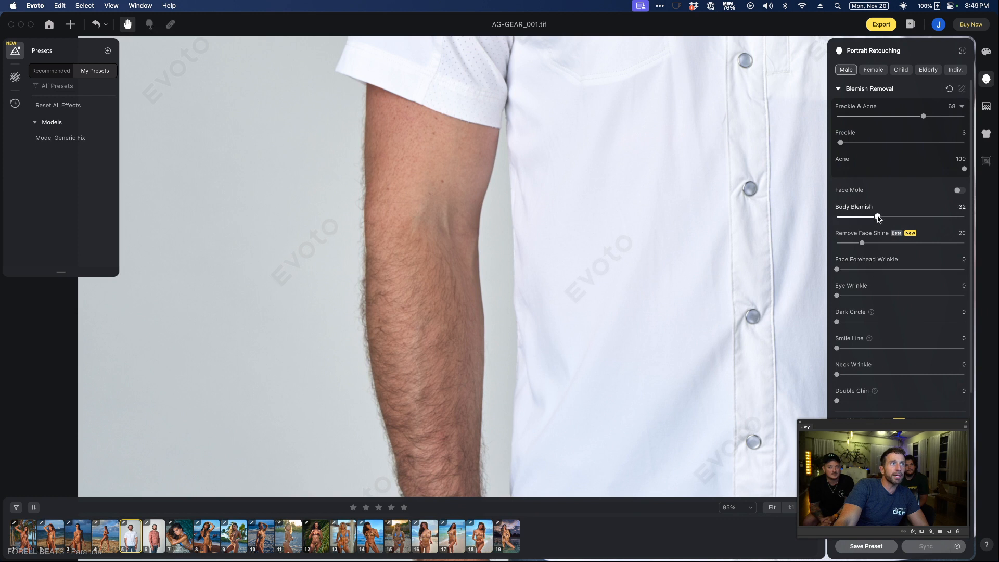
pyautogui.moveTo(878, 218); pyautogui.dragTo(862, 218)
# Set Face Forehead Wrinkle to 27, Eye Wrinkle to 16, Dark Circle to 59 and Smile Line to 17
pyautogui.scroll(10, 645, 346)
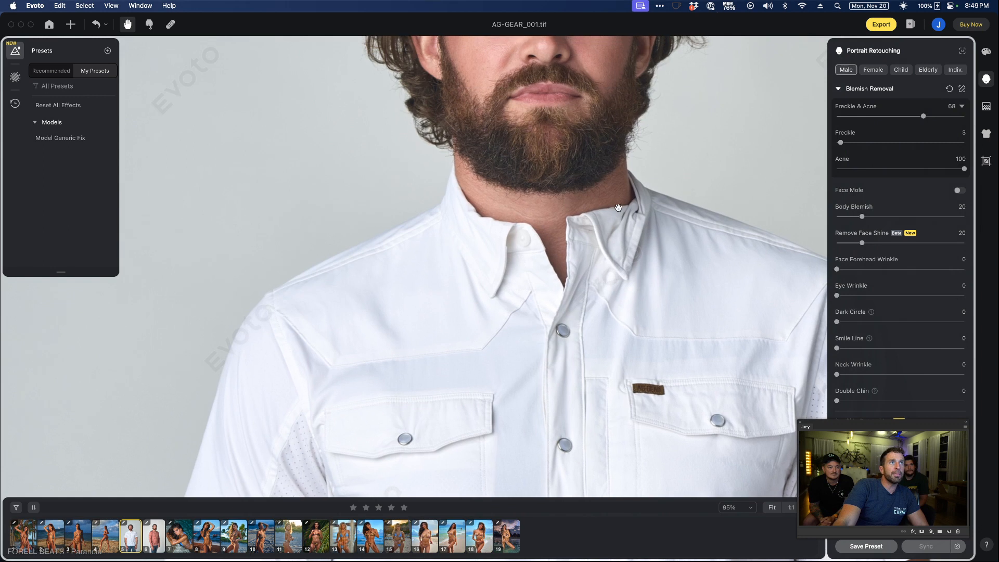
pyautogui.scroll(-5, 660, 285)
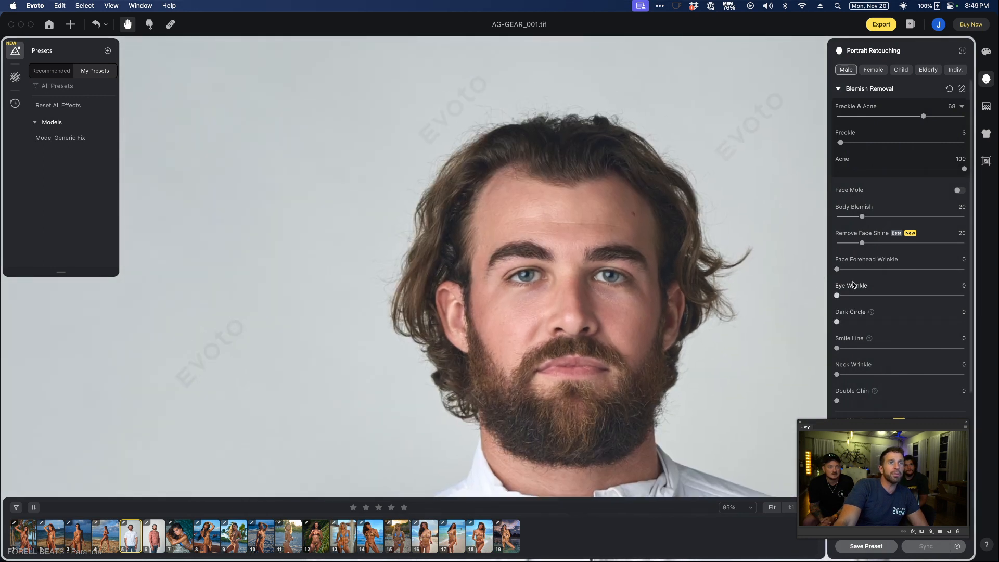
pyautogui.moveTo(886, 269); pyautogui.dragTo(852, 296)
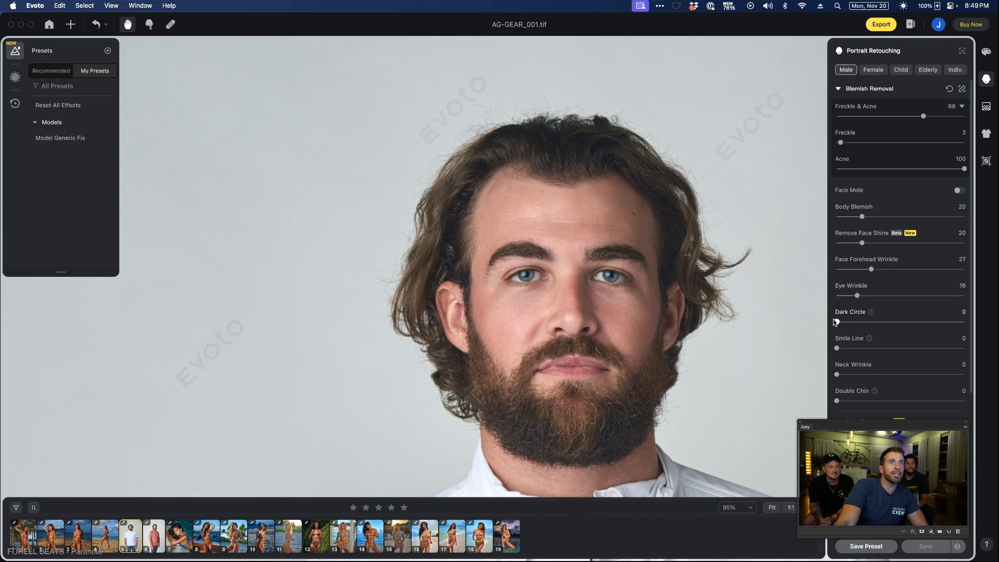
pyautogui.moveTo(896, 323); pyautogui.dragTo(902, 323)
pyautogui.click(886, 349)
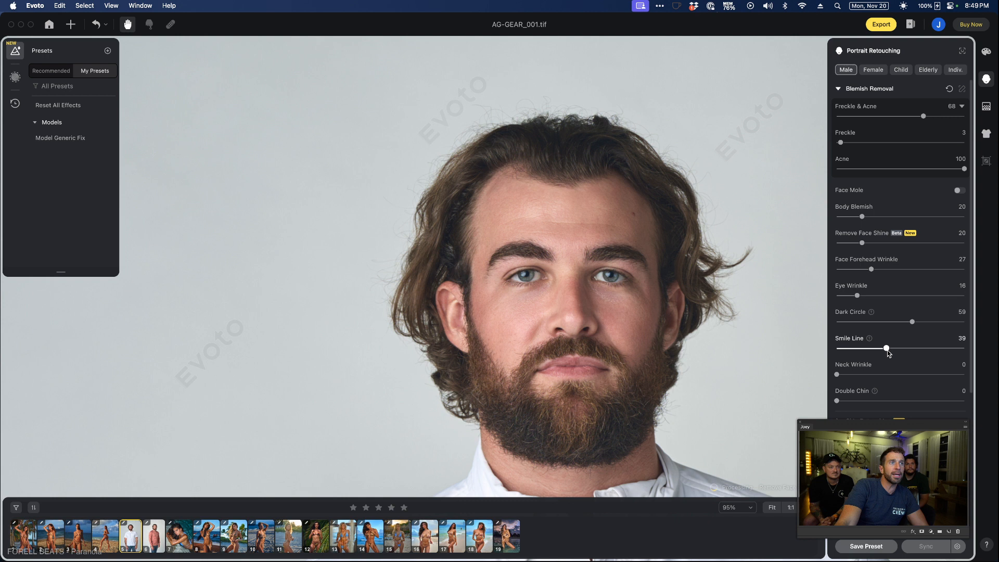
pyautogui.moveTo(859, 353); pyautogui.dragTo(858, 353)
# Set Neck Wrinkle to 77 and inspect the skin below the beard up close
pyautogui.moveTo(705, 420); pyautogui.dragTo(693, 335)
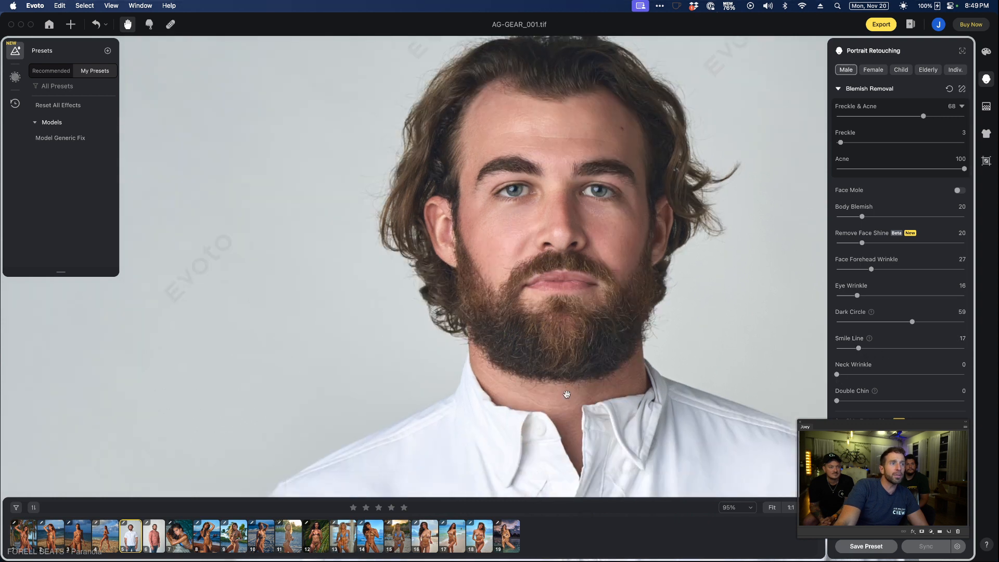
pyautogui.click(884, 374)
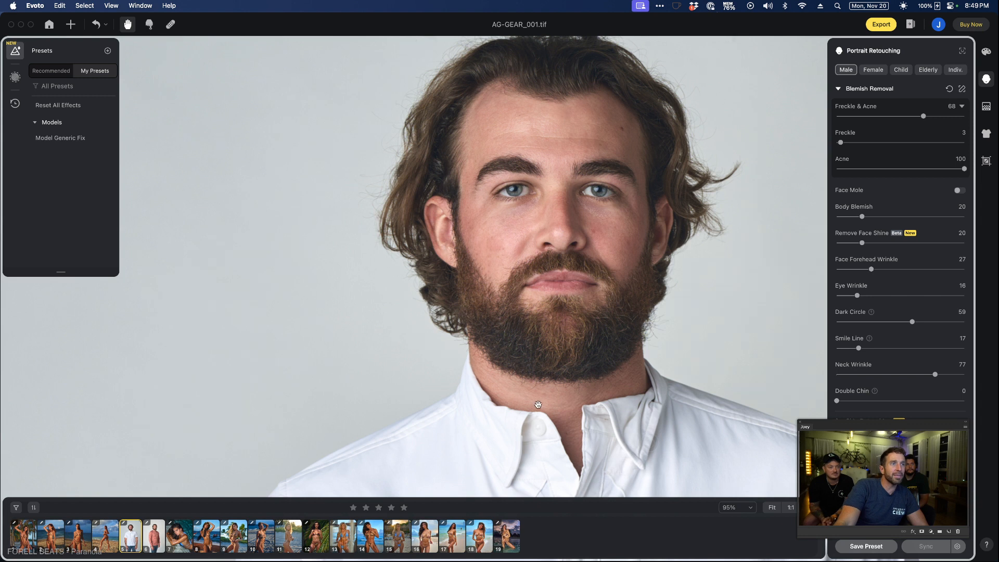
pyautogui.scroll(10, 538, 404)
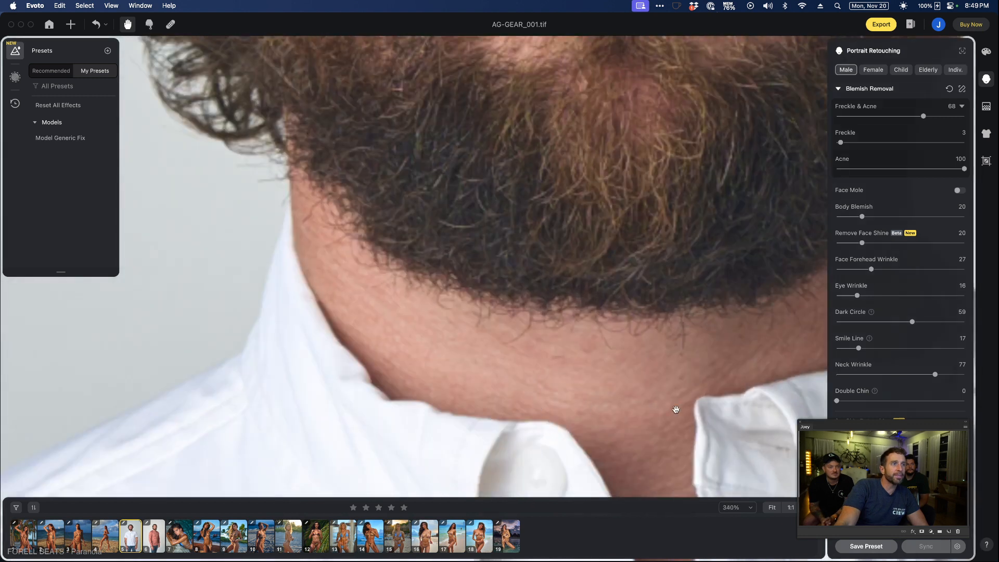
pyautogui.scroll(-10, 676, 409)
pyautogui.moveTo(633, 378); pyautogui.dragTo(546, 379)
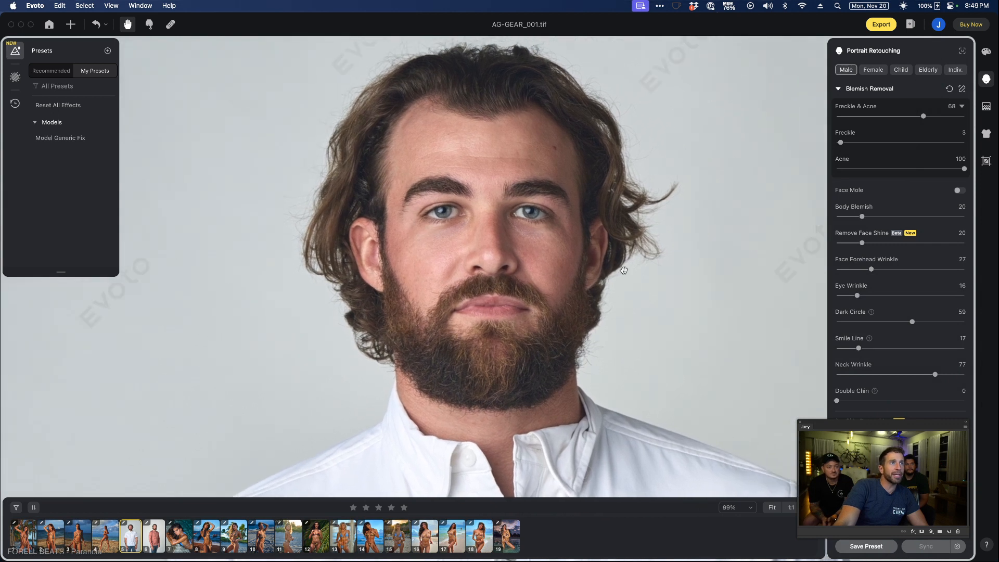
# Expand Skin Retouching, collapse Blemish Removal, and set Smooth Face Skin (Dodge & Burn) to 4 and Skin Radiance to 7
pyautogui.scroll(-5, 843, 279)
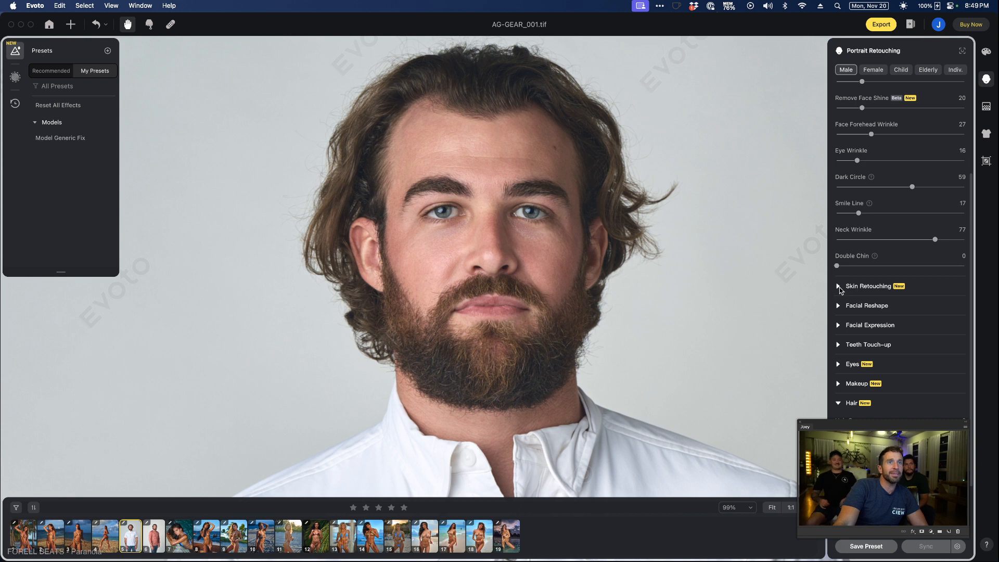
pyautogui.click(838, 288)
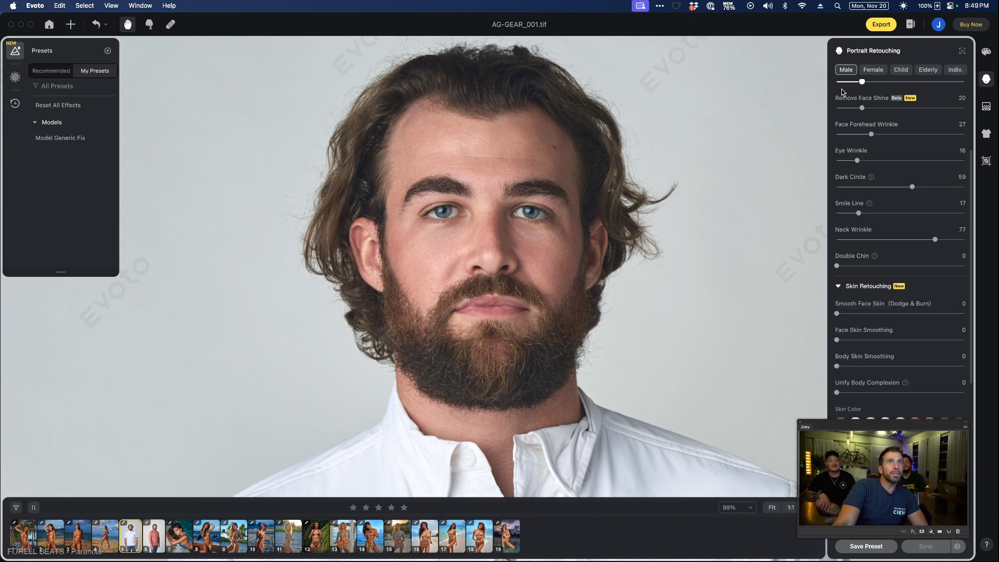
pyautogui.scroll(2, 841, 89)
pyautogui.scroll(3, 842, 94)
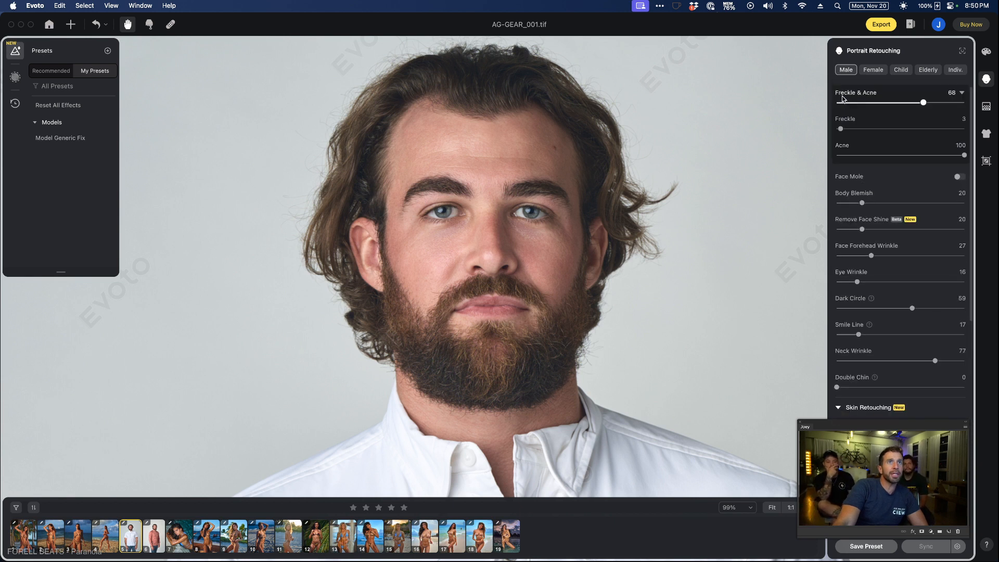
pyautogui.click(838, 84)
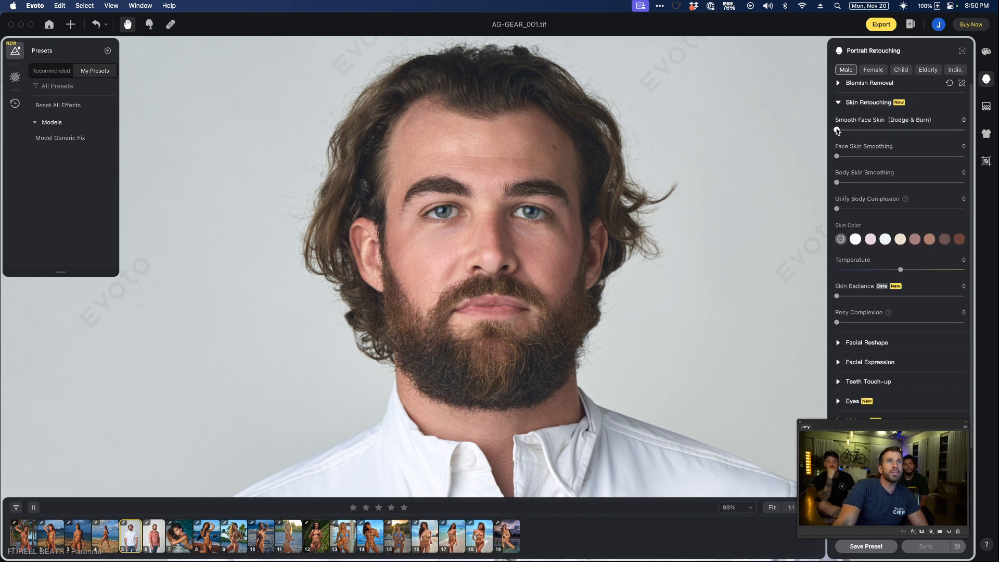
pyautogui.moveTo(837, 130); pyautogui.dragTo(888, 131)
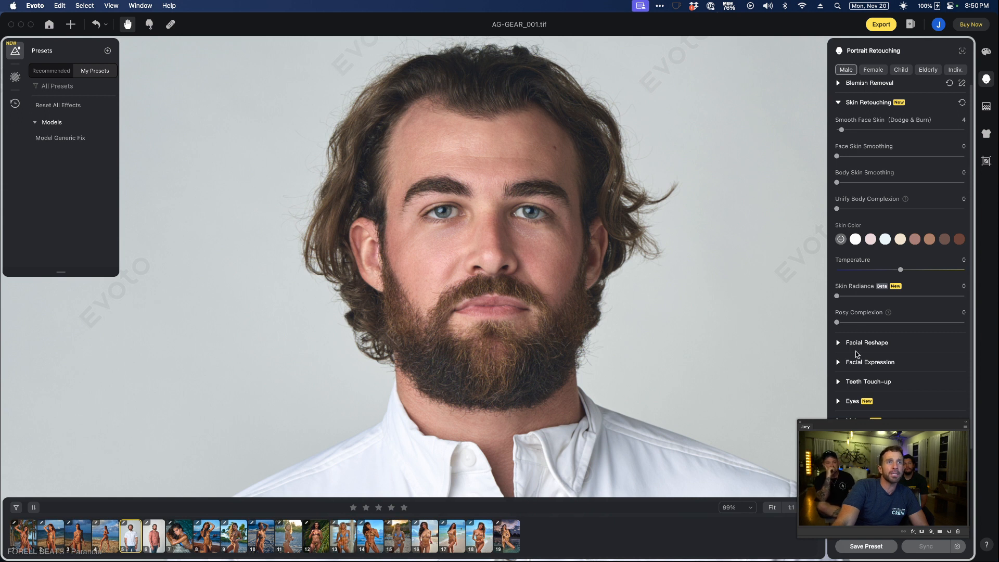
pyautogui.moveTo(839, 295); pyautogui.dragTo(882, 297)
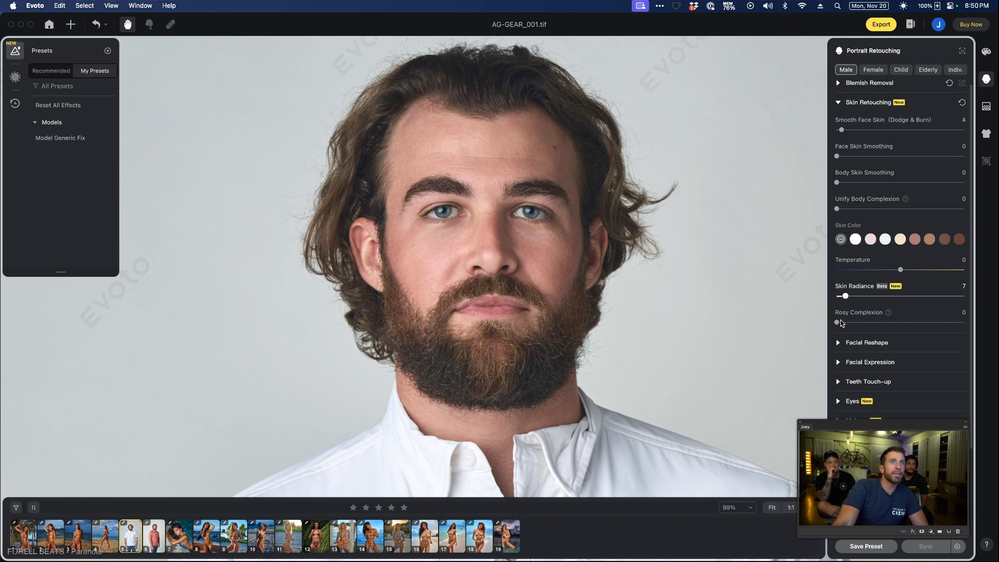
# Collapse Skin Retouching and open the Face Shape settings of Facial Reshape
pyautogui.click(838, 103)
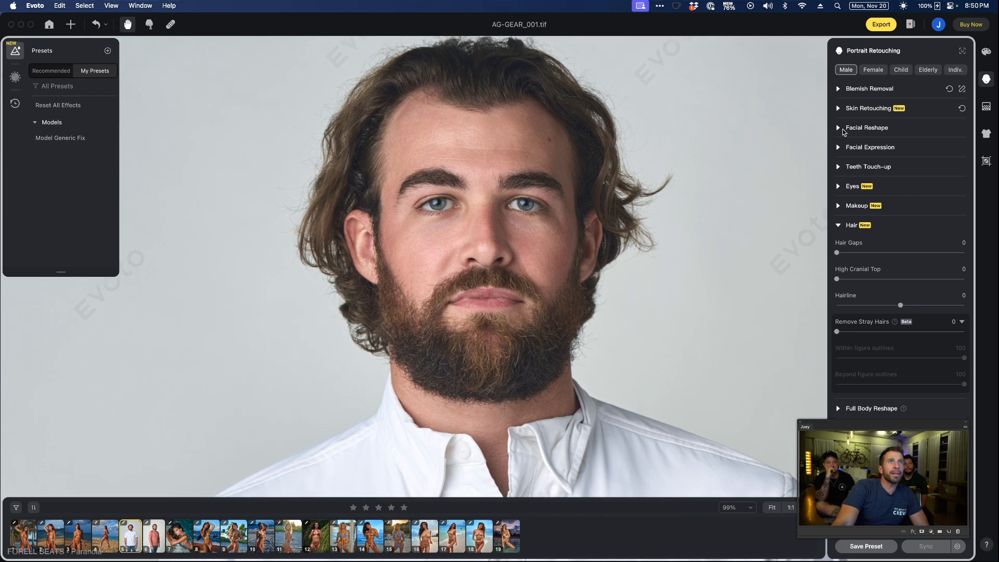
pyautogui.click(838, 128)
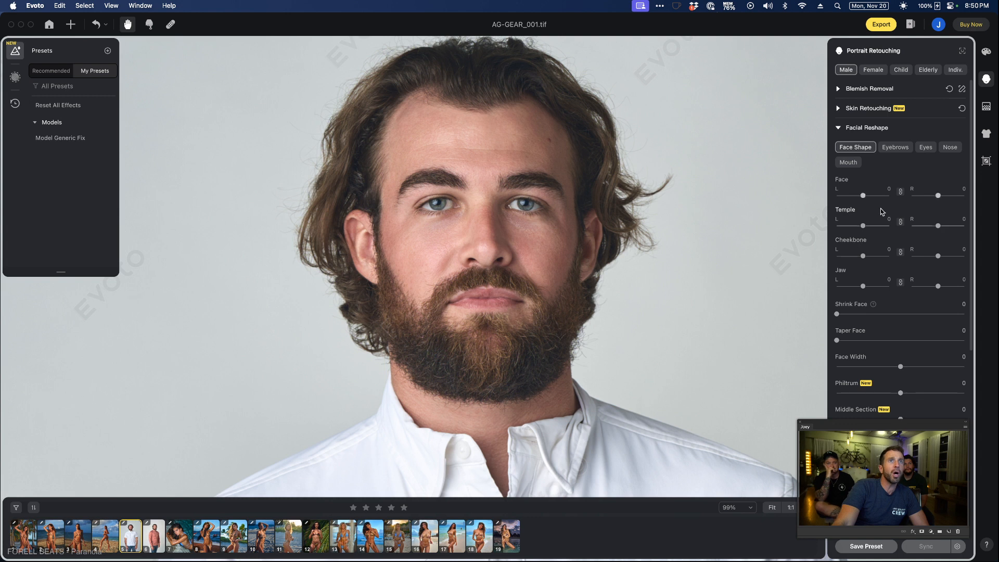
pyautogui.scroll(-3, 882, 295)
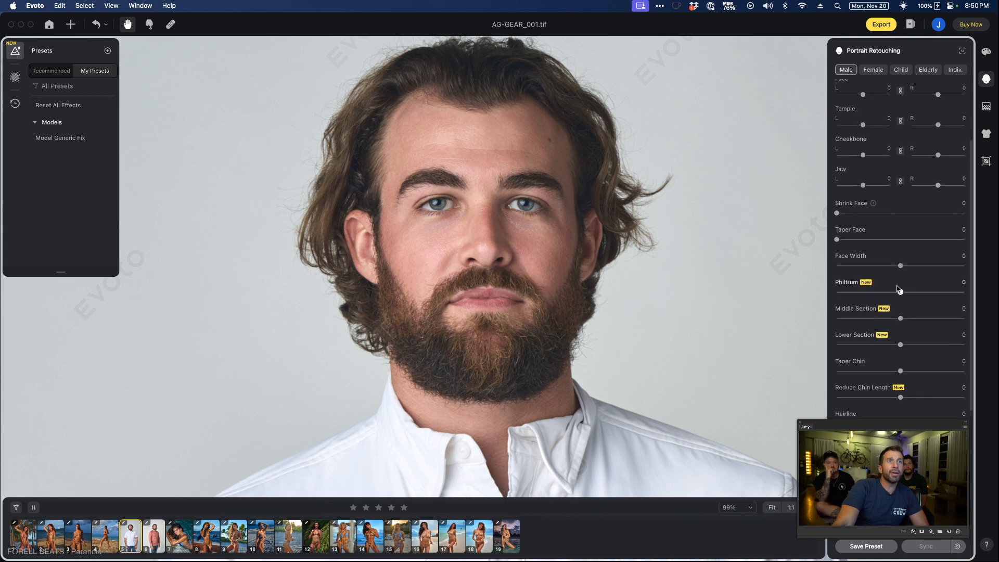
# Try adjusting Middle Section, Philtrum at 100 and Face Width at -100, and reset all three to 0
pyautogui.moveTo(900, 318); pyautogui.dragTo(966, 294)
pyautogui.doubleClick(909, 319)
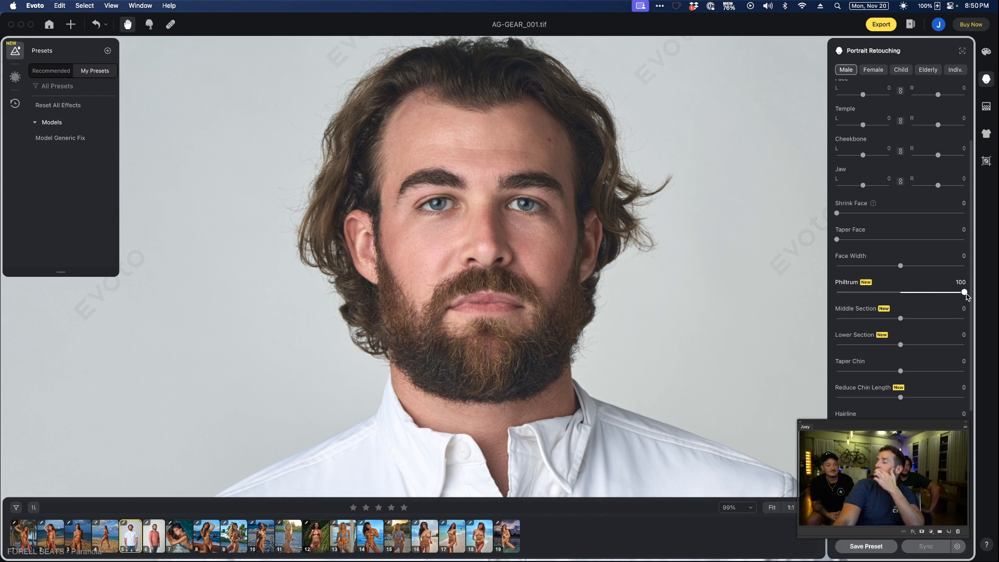
pyautogui.moveTo(965, 293)
pyautogui.mouseDown()
pyautogui.moveTo(887, 294)
pyautogui.moveTo(971, 301)
pyautogui.mouseUp()
pyautogui.click(895, 293)
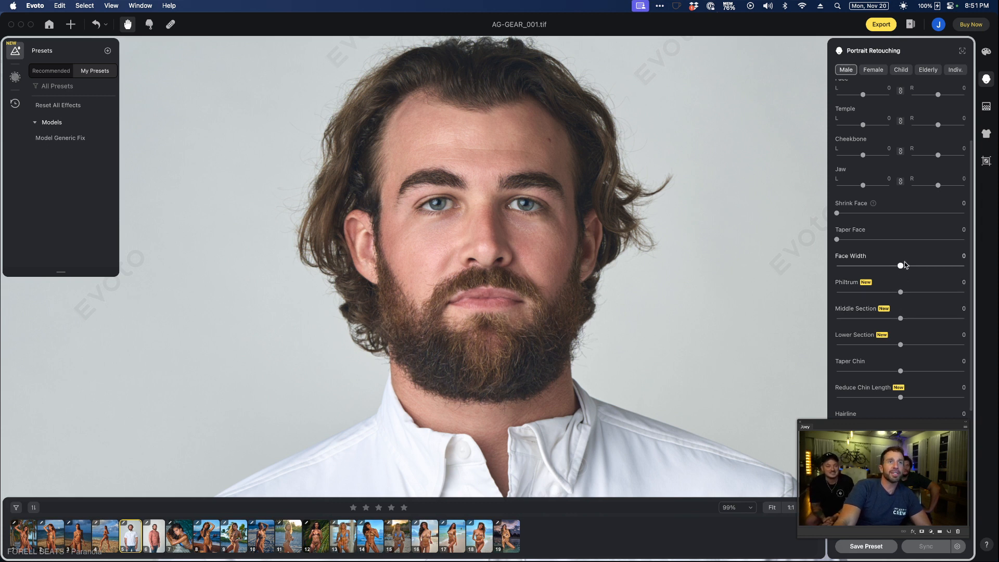
pyautogui.moveTo(901, 267); pyautogui.dragTo(816, 269)
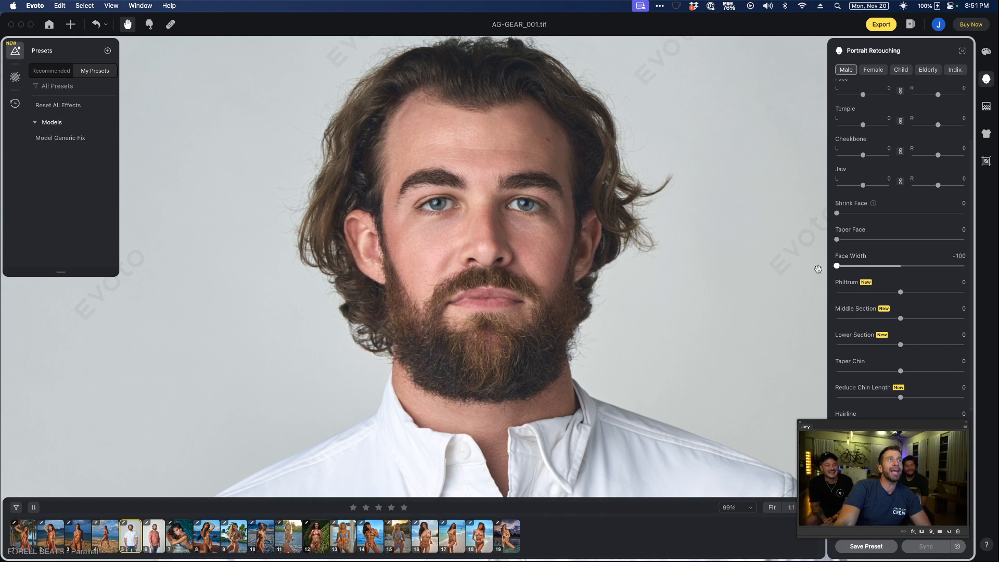
pyautogui.doubleClick(837, 266)
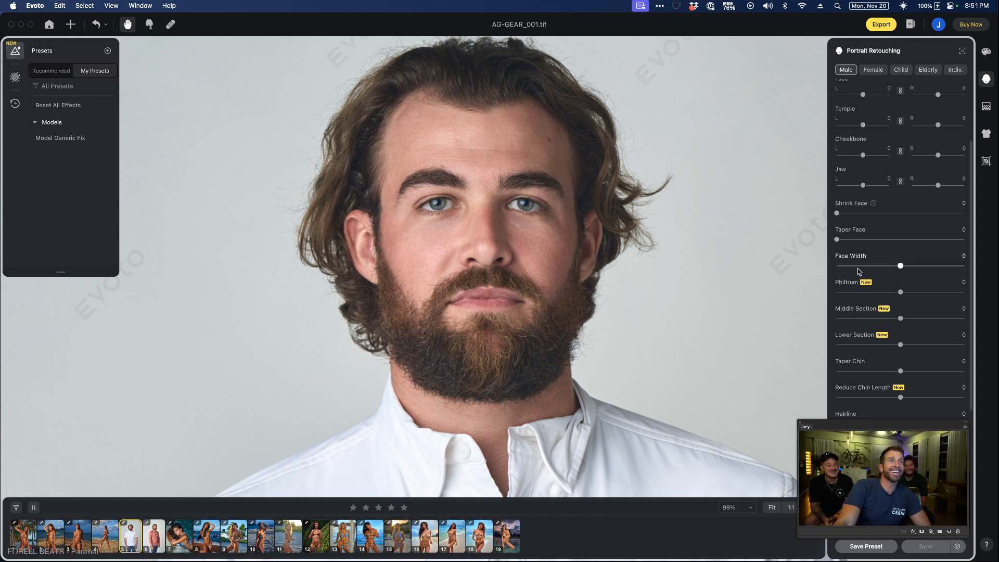
# Set Face Width to -19, Reduce Chin Length to -4 and Hairline to 21, returning Lower Section and Taper Chin to 0 after trying them
pyautogui.moveTo(903, 265); pyautogui.dragTo(890, 267)
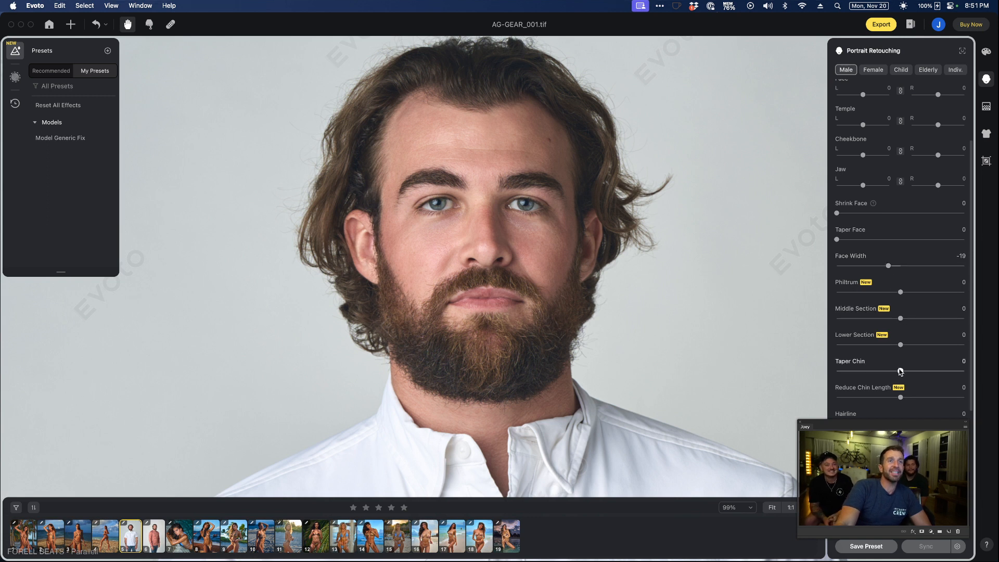
pyautogui.moveTo(900, 344)
pyautogui.mouseDown()
pyautogui.moveTo(873, 349)
pyautogui.moveTo(897, 346)
pyautogui.mouseUp()
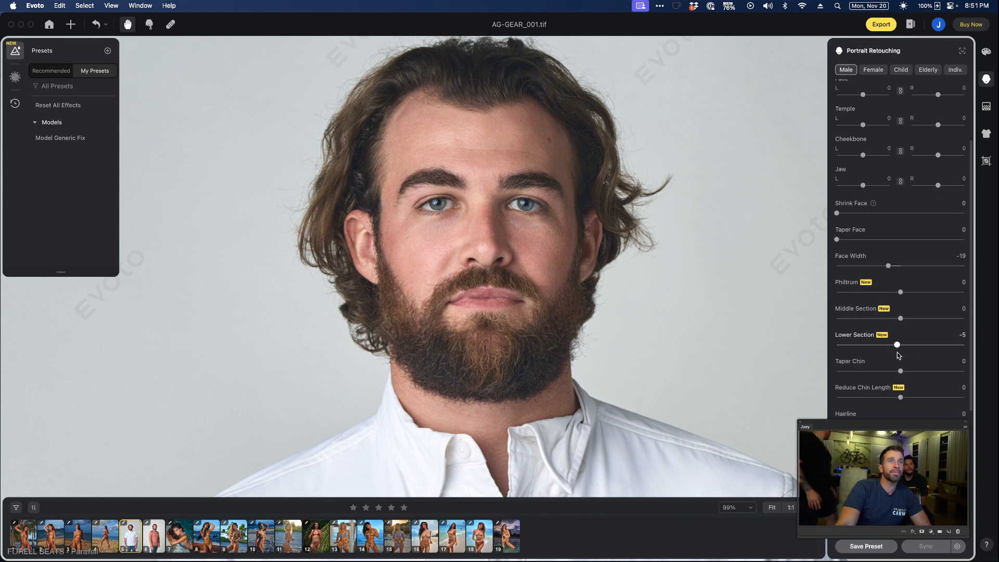
pyautogui.doubleClick(896, 345)
pyautogui.moveTo(900, 371); pyautogui.dragTo(898, 398)
pyautogui.doubleClick(905, 371)
pyautogui.scroll(-3, 903, 414)
pyautogui.moveTo(900, 341)
pyautogui.mouseDown()
pyautogui.moveTo(857, 343)
pyautogui.moveTo(915, 347)
pyautogui.mouseUp()
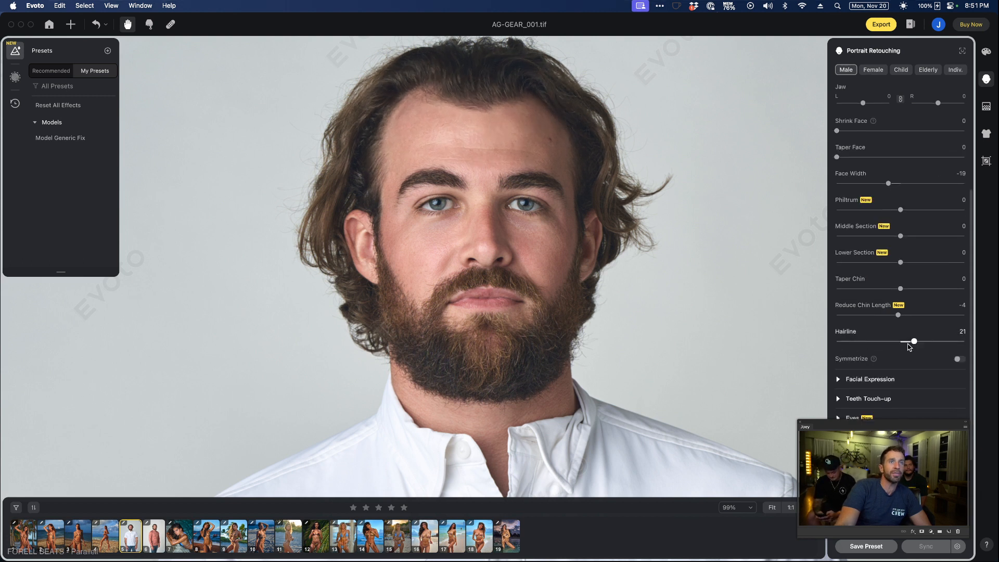
# Reshape the eyebrows with Thickness at -22, Tilt at -9 and Arch Height at -37 on both sides
pyautogui.scroll(5, 845, 156)
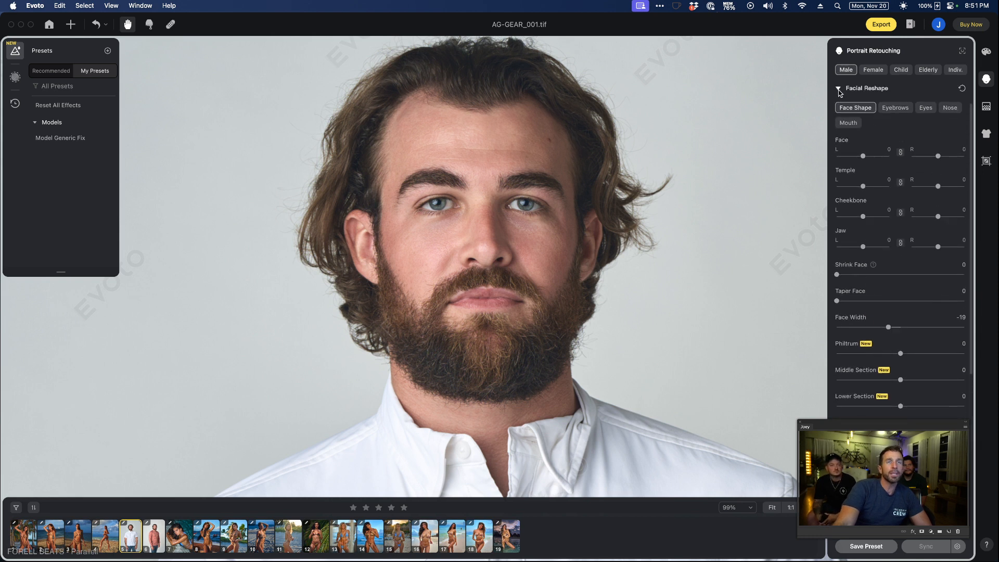
pyautogui.click(893, 109)
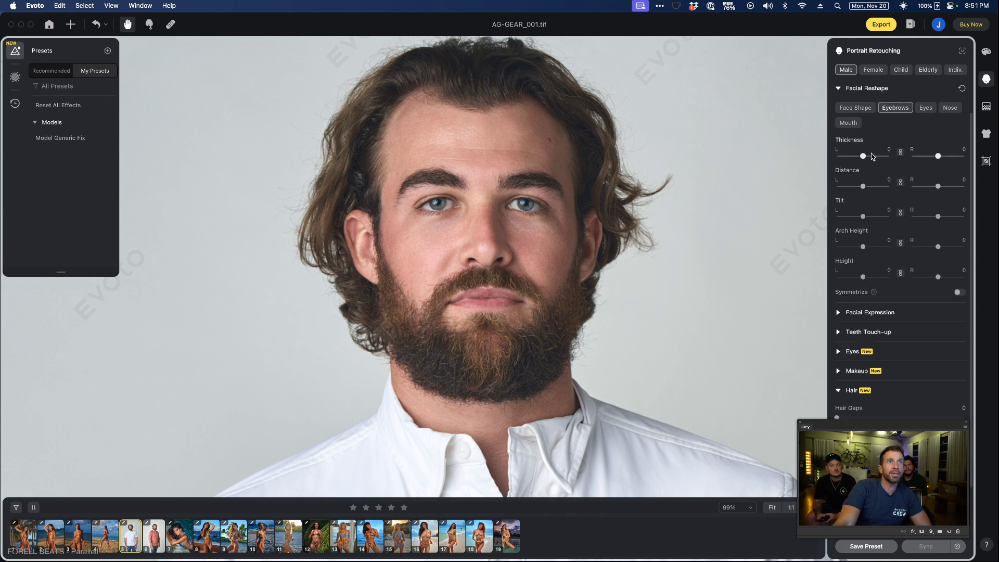
pyautogui.moveTo(858, 163)
pyautogui.mouseDown()
pyautogui.moveTo(845, 162)
pyautogui.moveTo(862, 162)
pyautogui.mouseUp()
pyautogui.moveTo(863, 216); pyautogui.dragTo(843, 250)
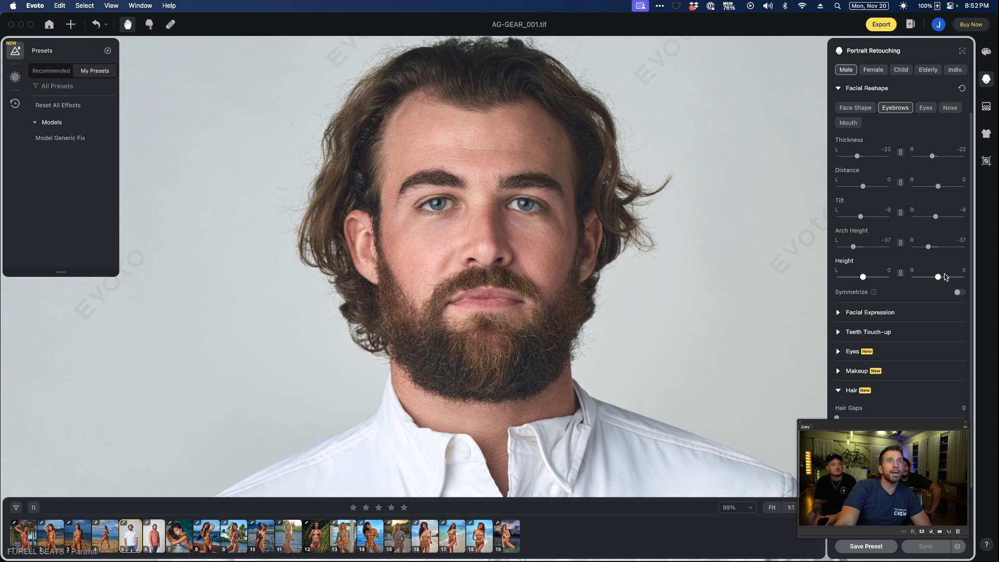
# Try Symmetrize with Facial Symmetry at 100 and Upper Body Symmetry at 40, comparing it on and off, and leave it off
pyautogui.click(958, 294)
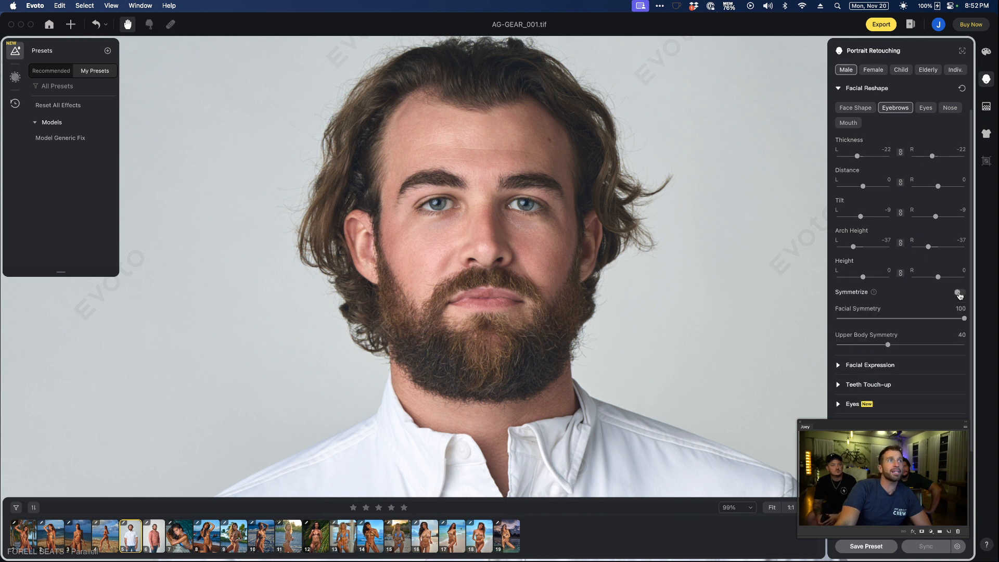
pyautogui.click(959, 294)
pyautogui.click(958, 294)
pyautogui.click(959, 293)
pyautogui.scroll(-5, 632, 371)
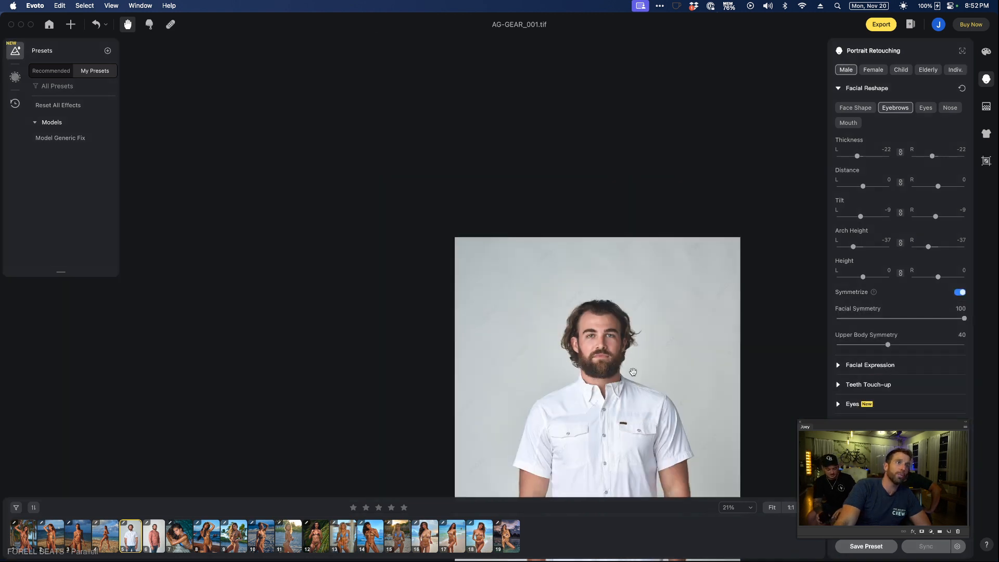
pyautogui.click(958, 294)
pyautogui.click(959, 294)
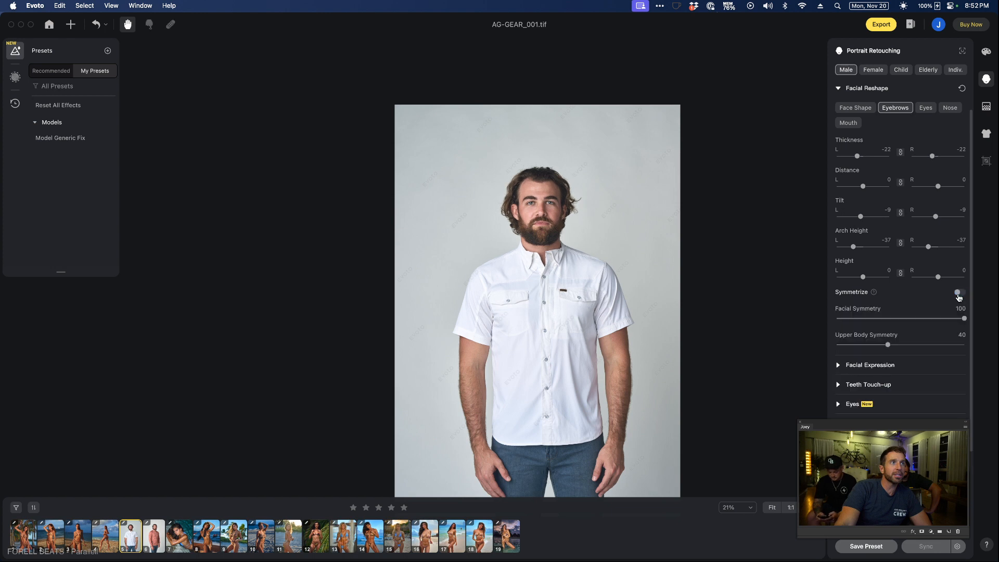
pyautogui.click(959, 294)
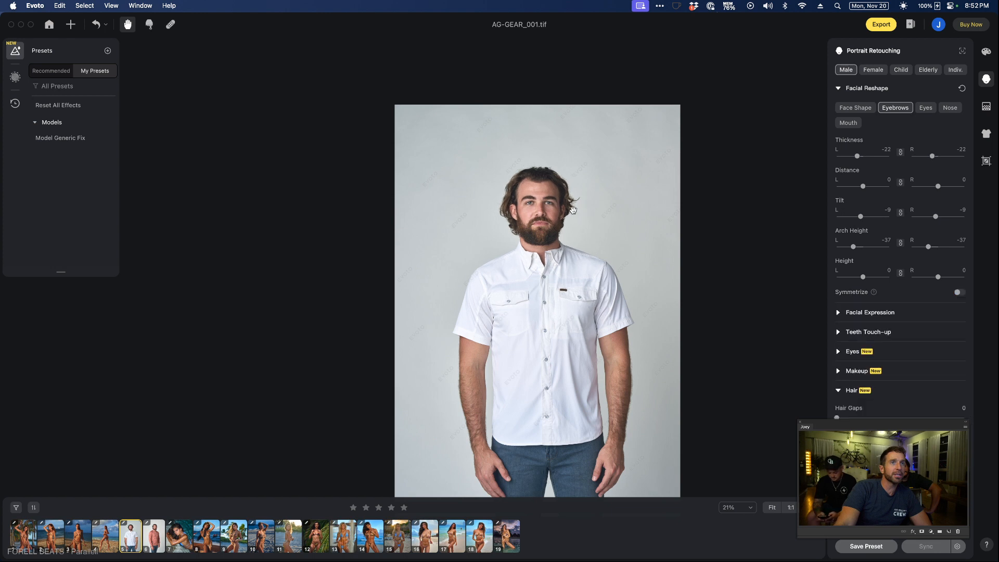
pyautogui.scroll(4, 573, 211)
pyautogui.scroll(2, 573, 212)
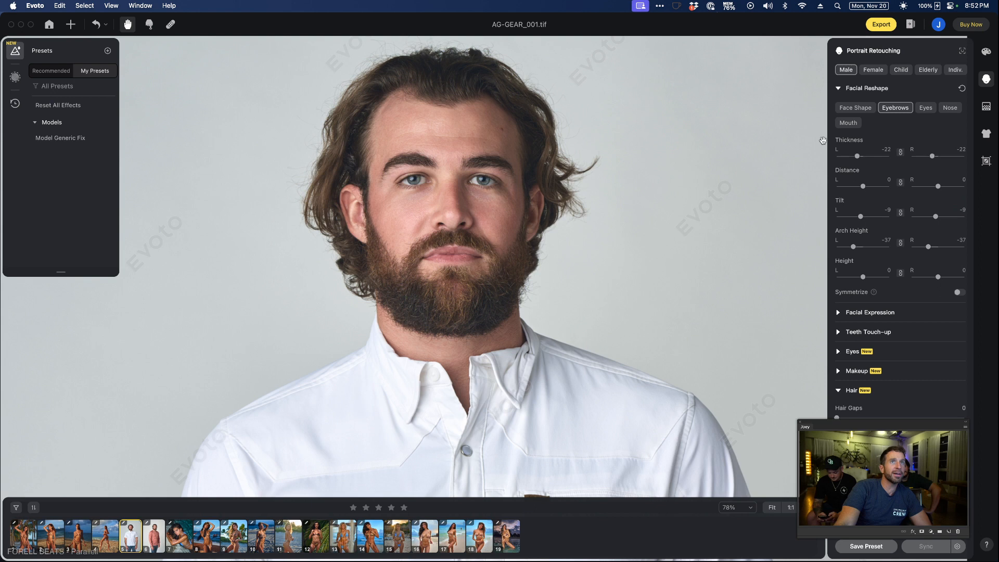
# Set Nose Bridge to -14, review the Eyes and Mouth reshape settings, and collapse Facial Reshape
pyautogui.click(926, 109)
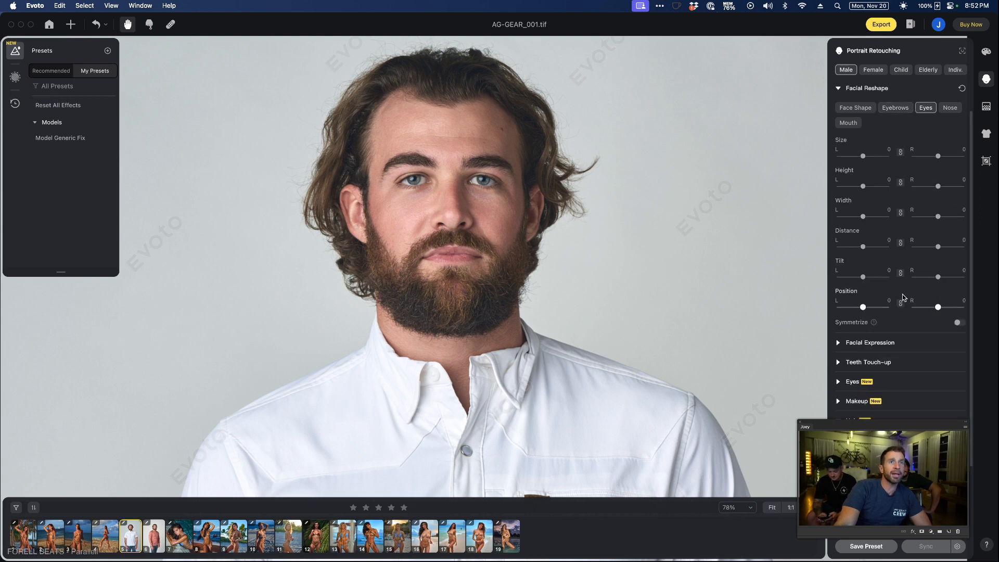
pyautogui.click(949, 107)
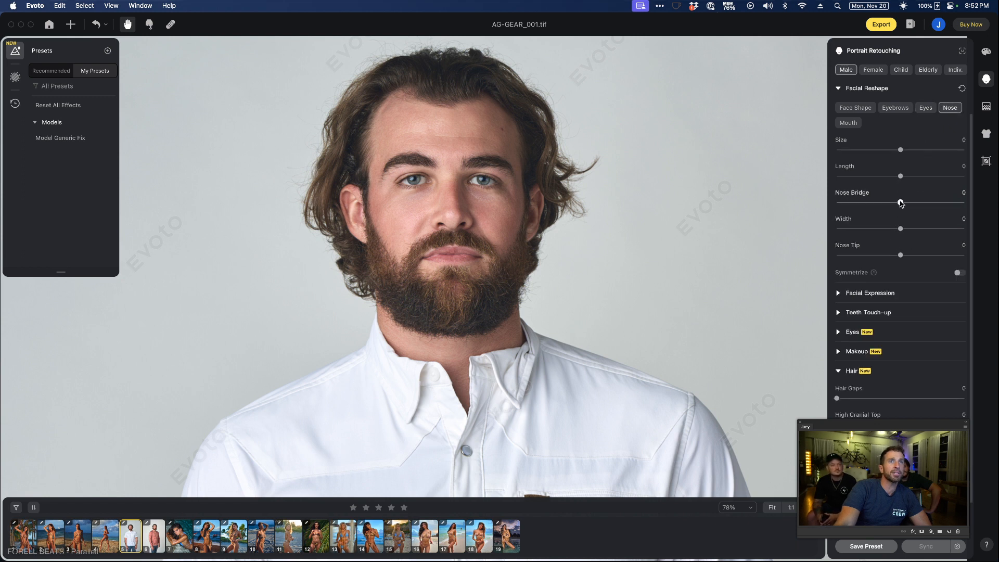
pyautogui.moveTo(924, 202); pyautogui.dragTo(891, 202)
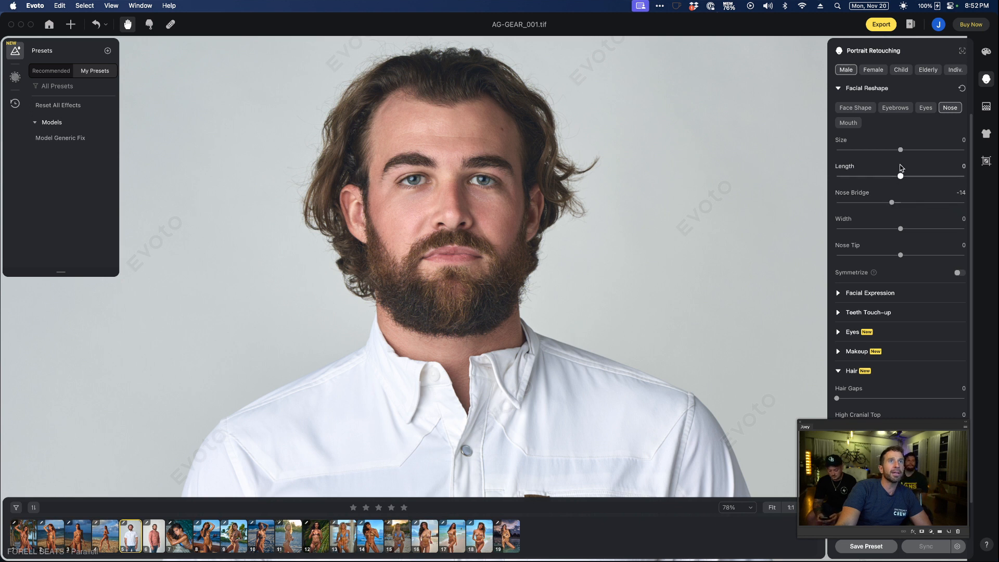
pyautogui.click(850, 124)
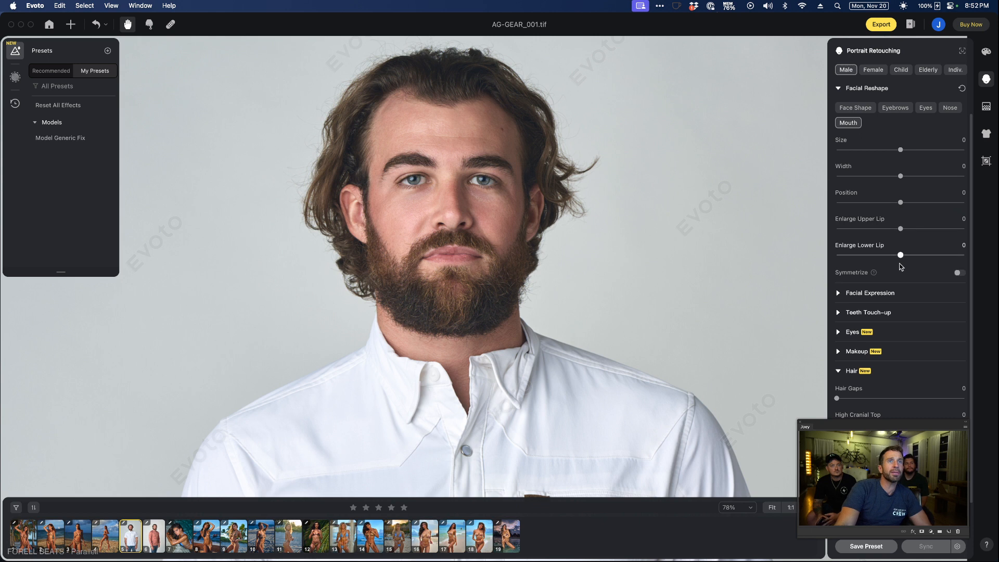
pyautogui.click(838, 88)
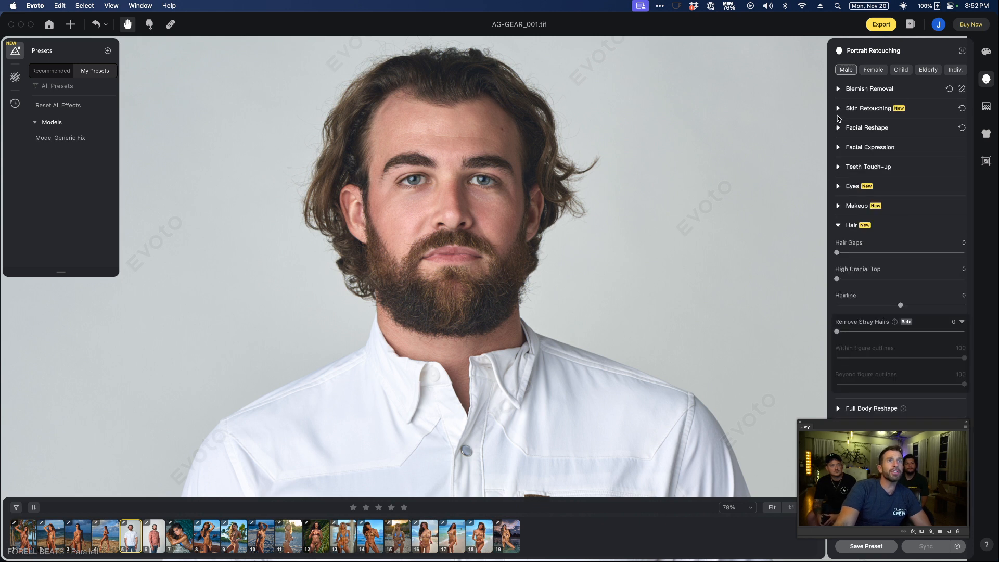
# Set Gentle Smile in Facial Expression to 17 after trying 28, and collapse the section
pyautogui.click(838, 147)
pyautogui.moveTo(838, 177); pyautogui.dragTo(873, 177)
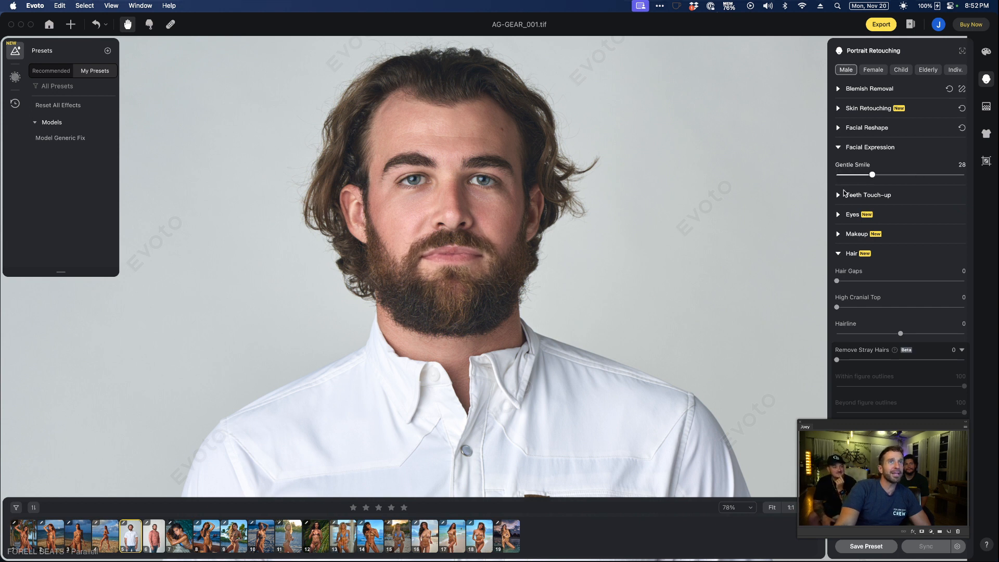
pyautogui.moveTo(703, 210); pyautogui.dragTo(670, 252)
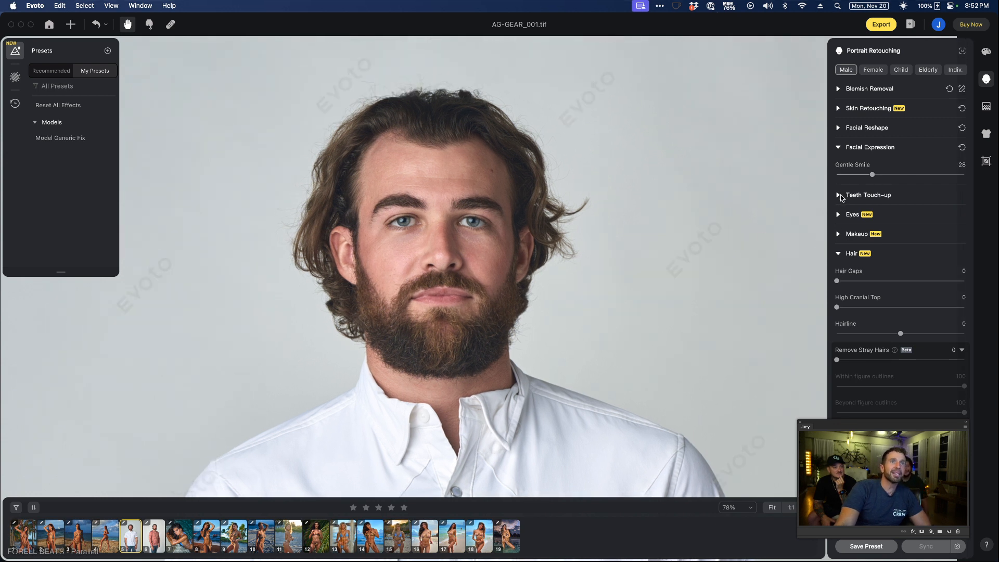
pyautogui.click(838, 147)
pyautogui.click(838, 166)
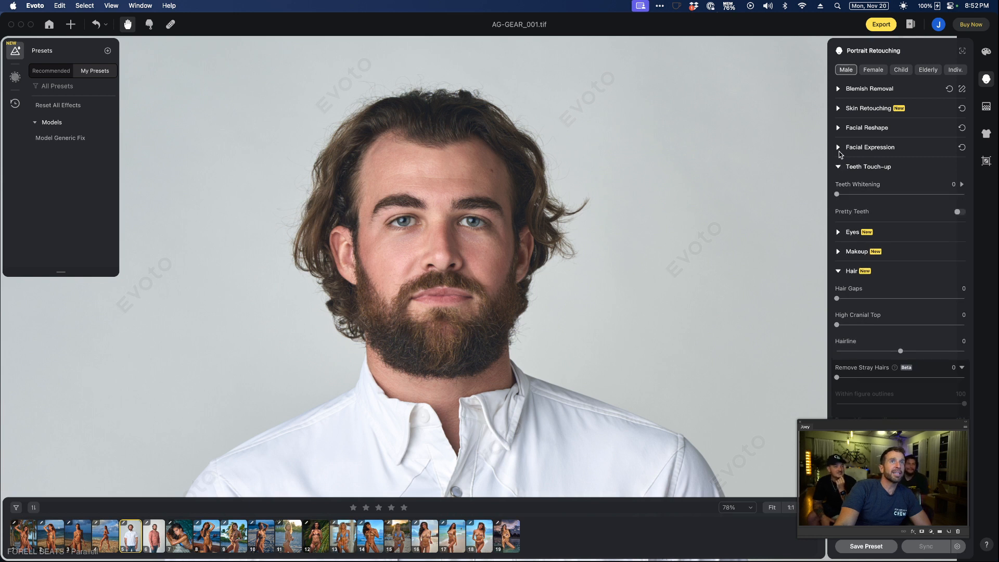
pyautogui.click(838, 166)
pyautogui.click(838, 147)
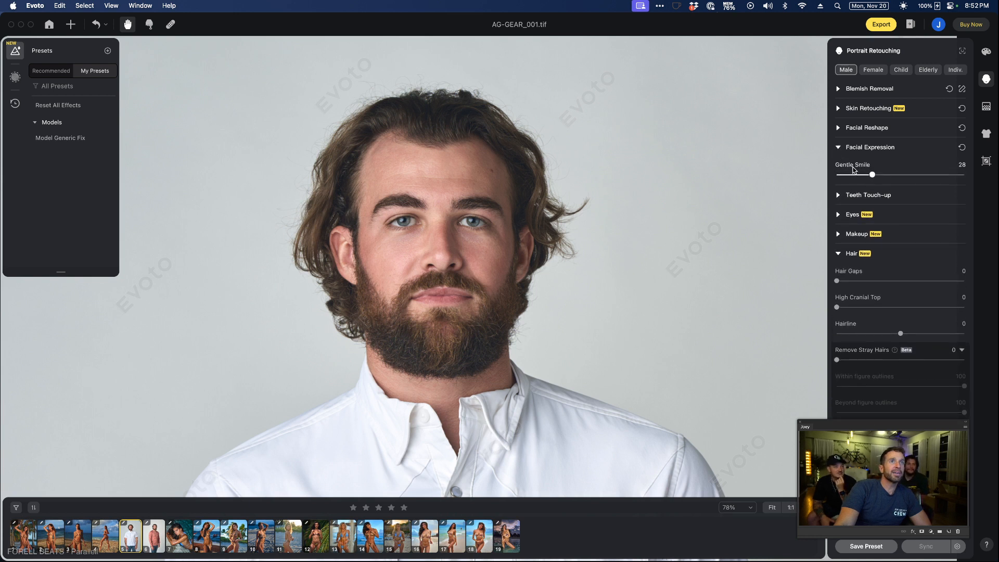
pyautogui.moveTo(871, 176)
pyautogui.mouseDown()
pyautogui.moveTo(944, 176)
pyautogui.moveTo(824, 178)
pyautogui.moveTo(932, 176)
pyautogui.moveTo(849, 180)
pyautogui.moveTo(884, 176)
pyautogui.moveTo(858, 176)
pyautogui.mouseUp()
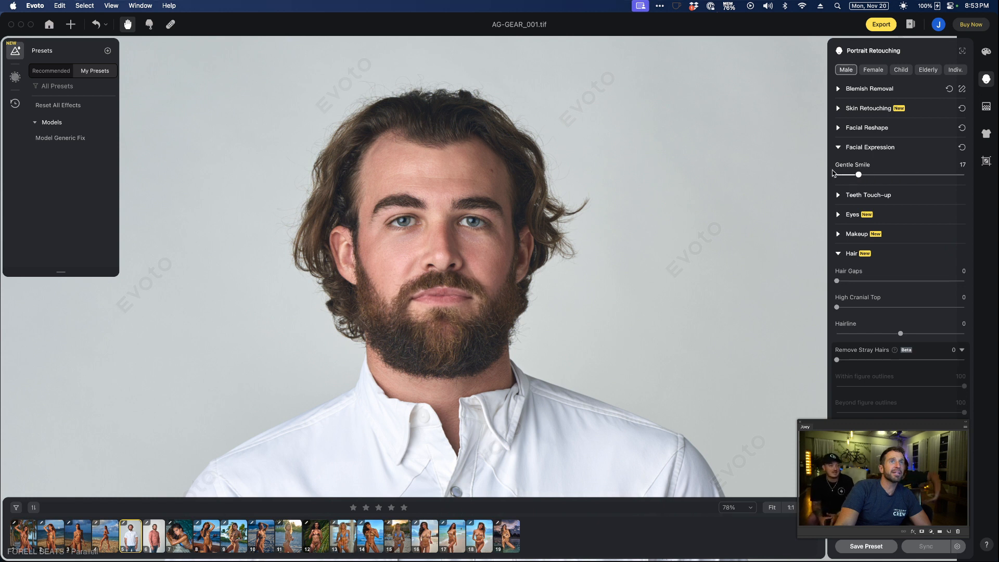
pyautogui.click(836, 148)
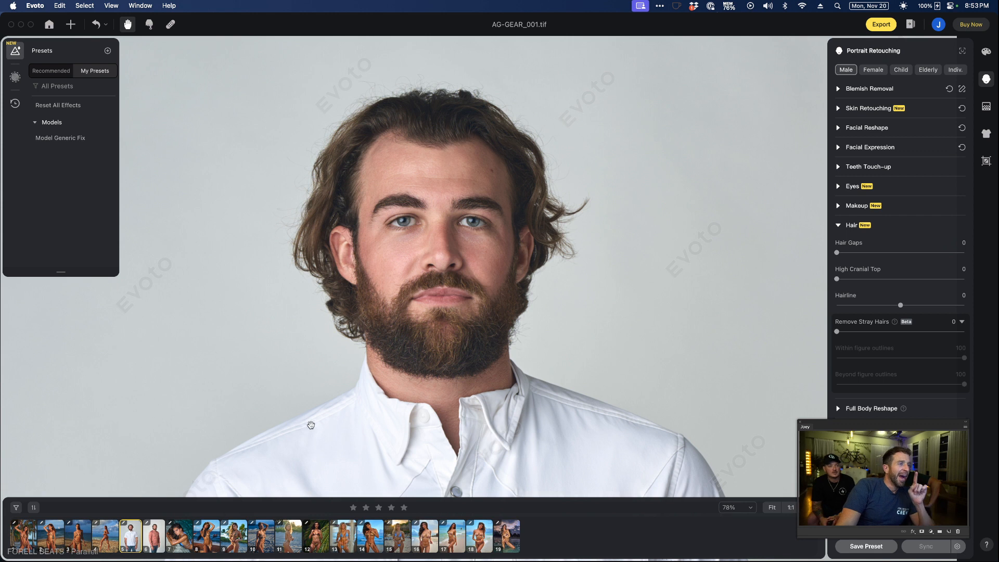
# Expand Teeth Touch-up, try Pretty Teeth on the cowboy hat portrait A_0043_(2) 1.tif, and turn it off again
pyautogui.click(836, 168)
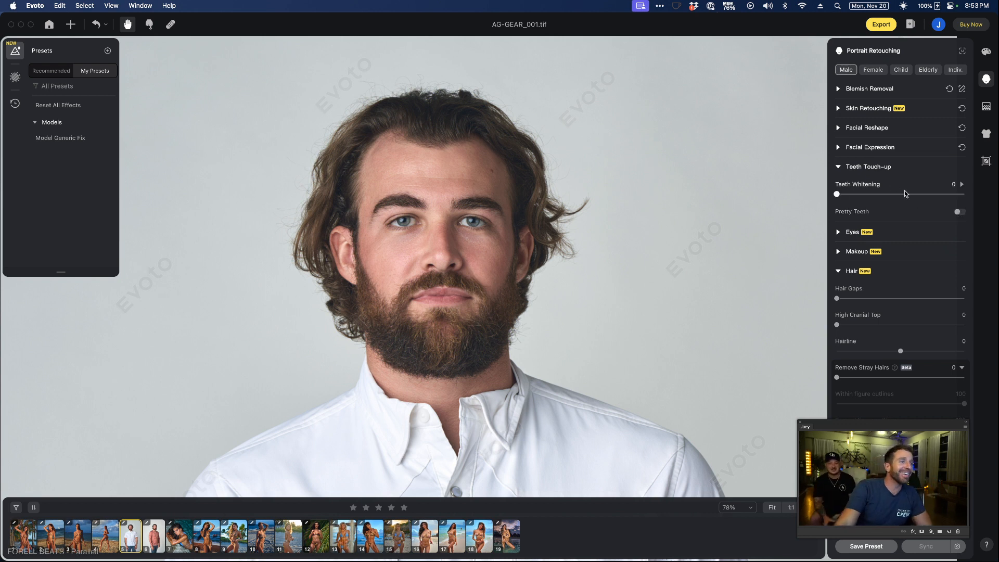
pyautogui.click(381, 531)
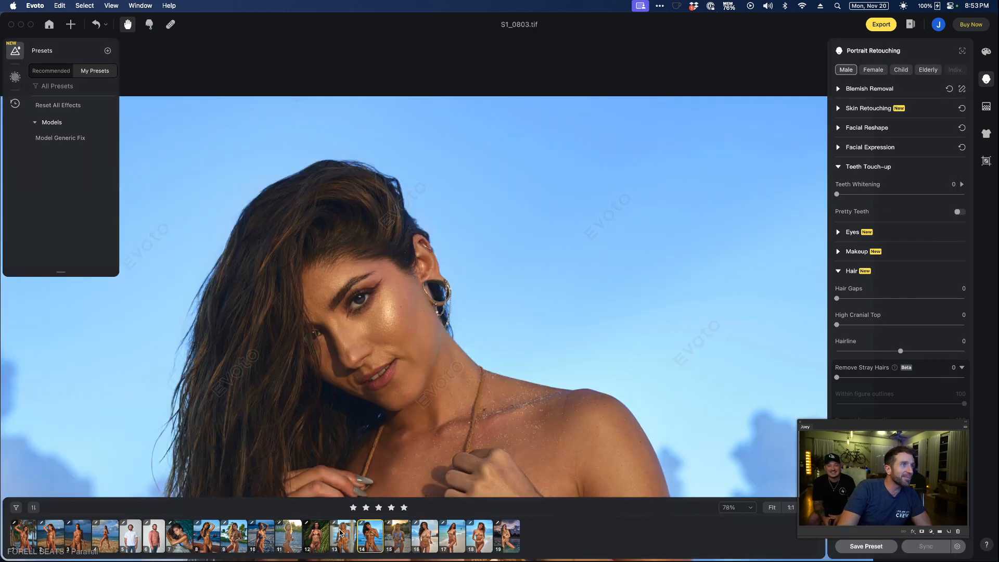
pyautogui.click(214, 533)
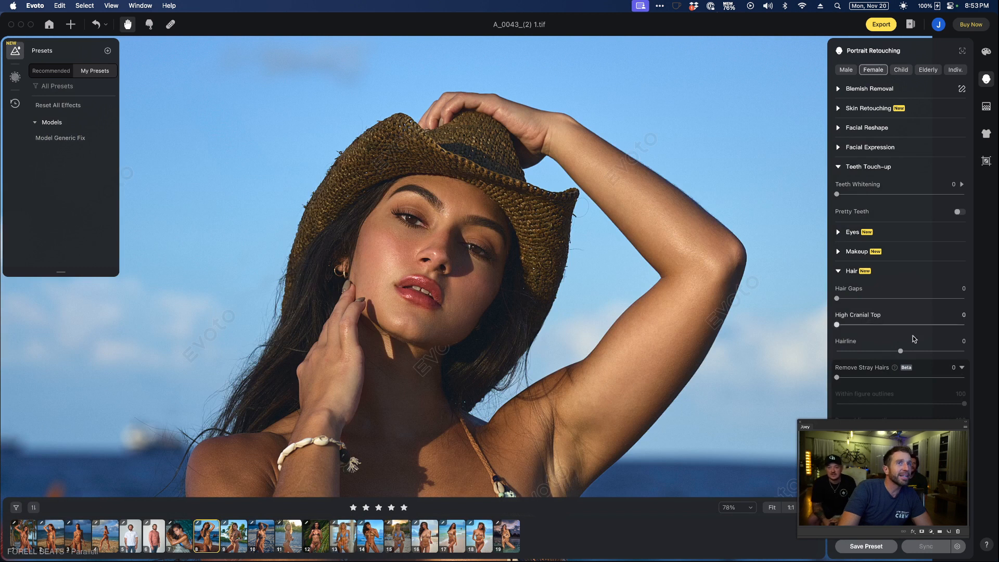
pyautogui.click(960, 212)
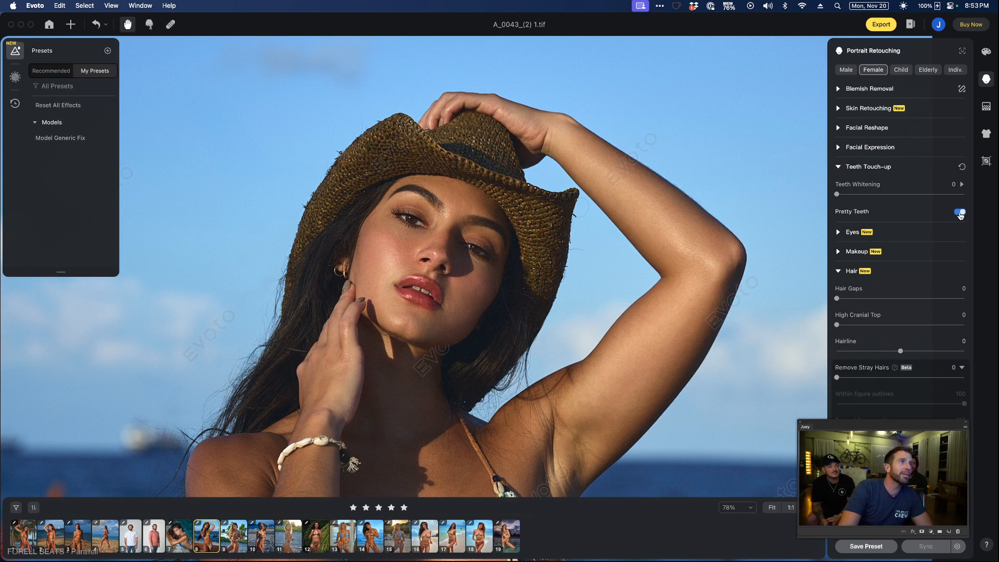
pyautogui.click(959, 212)
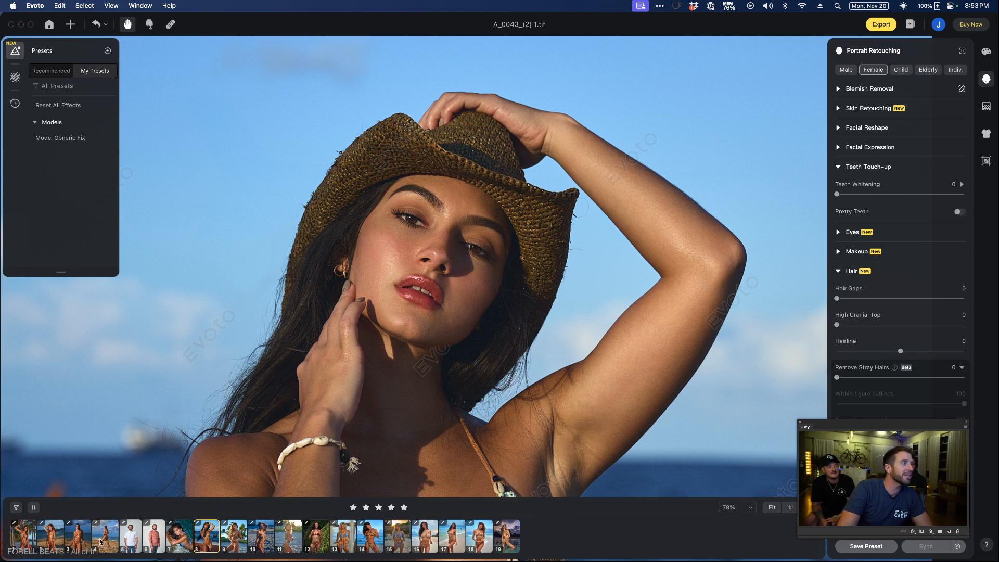
# Find a portrait with slightly visible teeth and enable Pretty Teeth on J_0006_(2) 1.tif
pyautogui.click(78, 536)
pyautogui.click(29, 535)
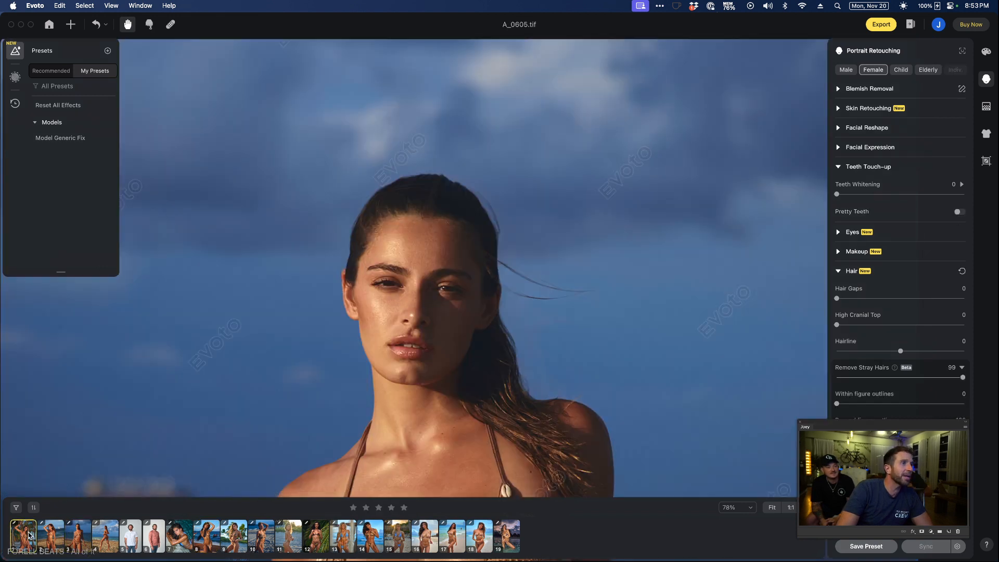
pyautogui.click(48, 535)
pyautogui.click(107, 537)
pyautogui.click(154, 536)
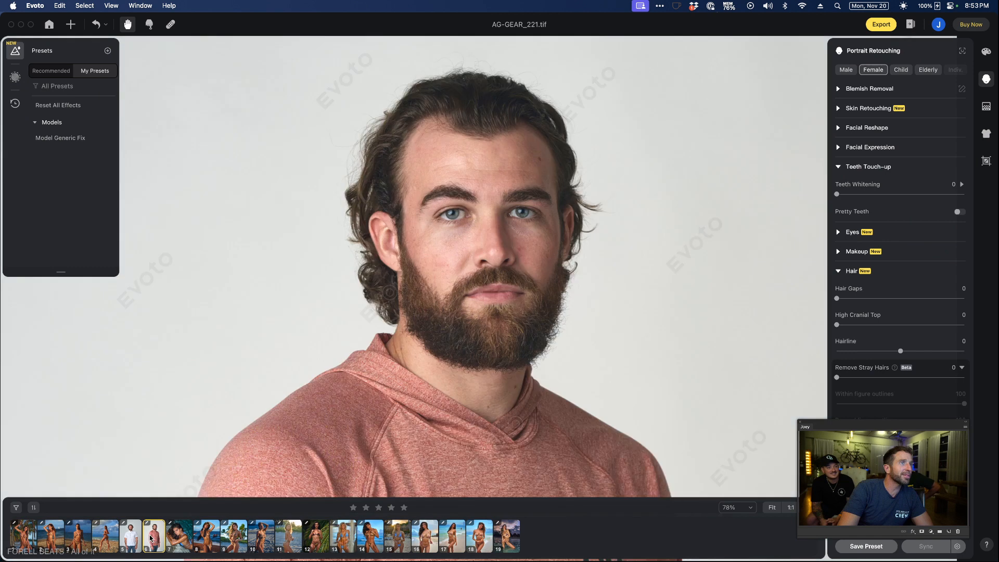
pyautogui.click(232, 537)
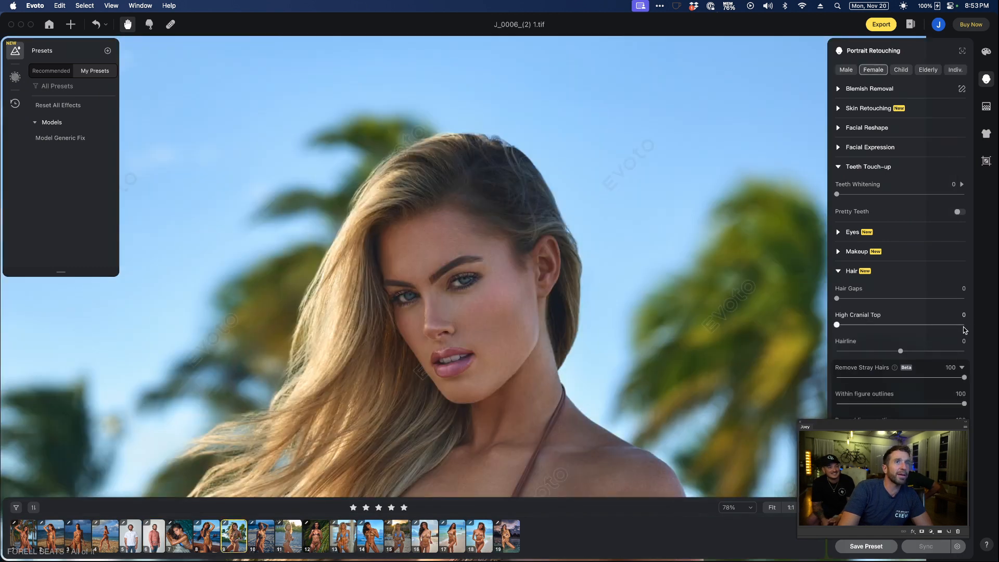
pyautogui.click(960, 212)
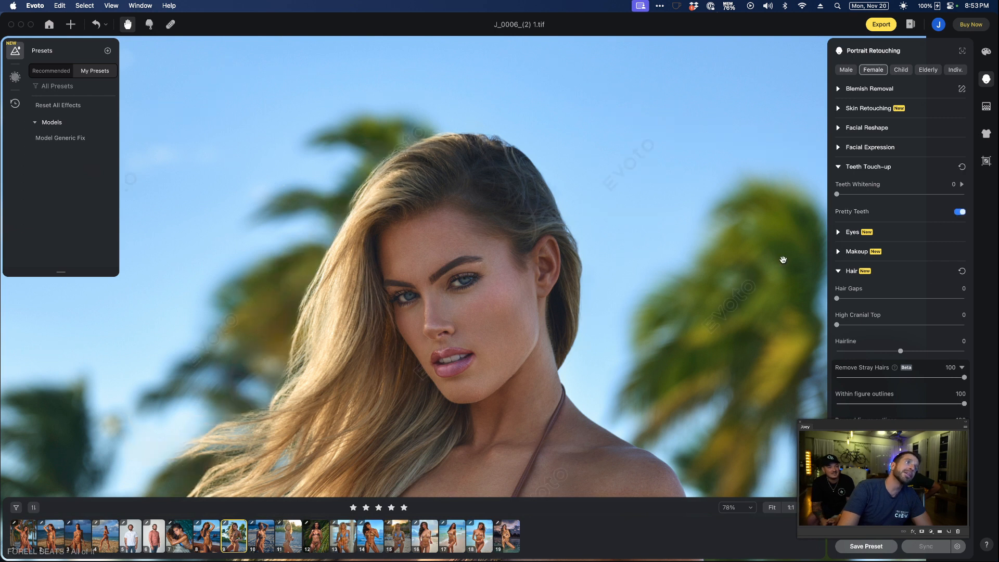
pyautogui.scroll(-5, 653, 310)
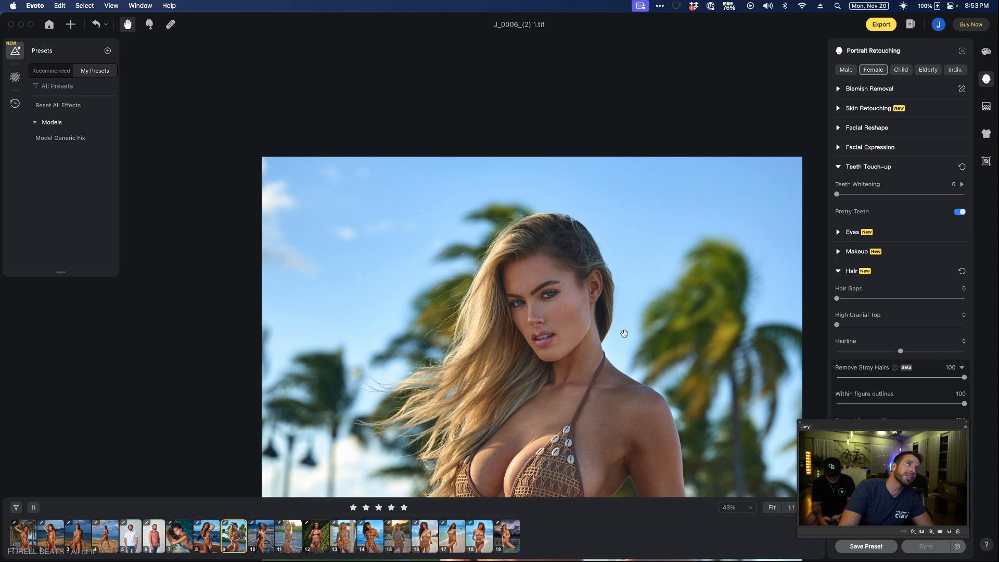
# Return to the white-shirt portrait AG-GEAR_001.tif, collapse Teeth Touch-up and expand the Eyes settings
pyautogui.click(131, 534)
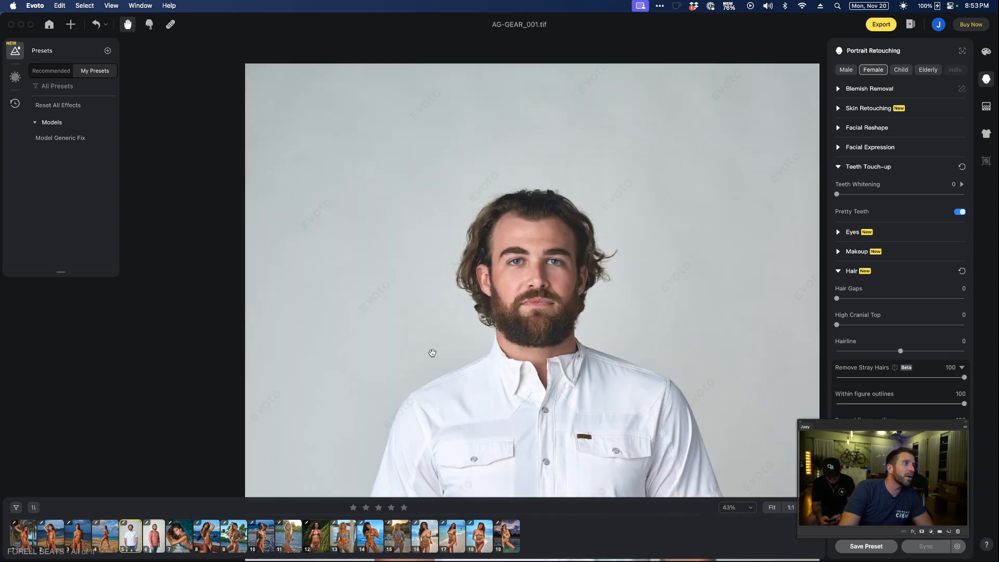
pyautogui.scroll(3, 562, 312)
pyautogui.scroll(1, 552, 318)
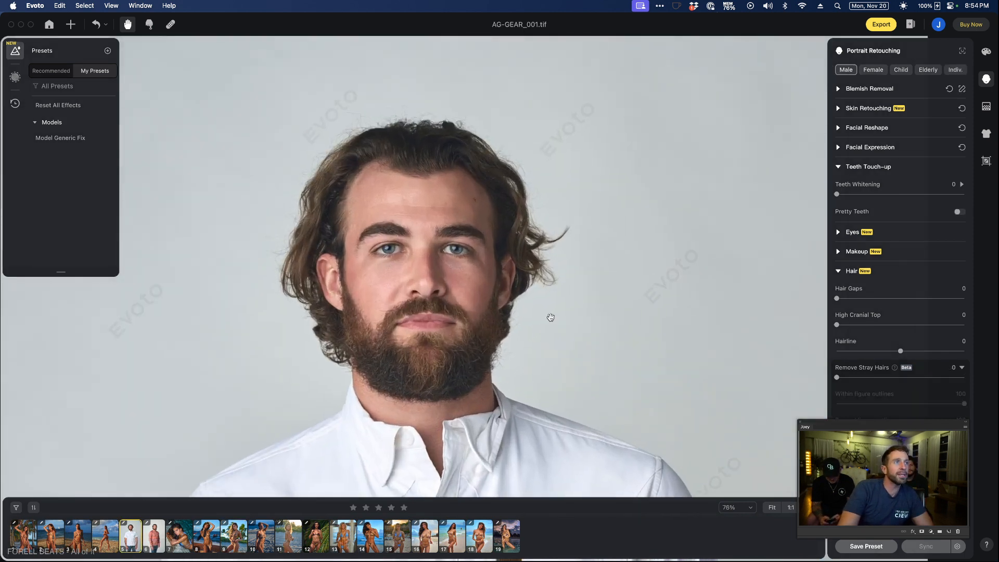
pyautogui.moveTo(551, 317); pyautogui.dragTo(558, 252)
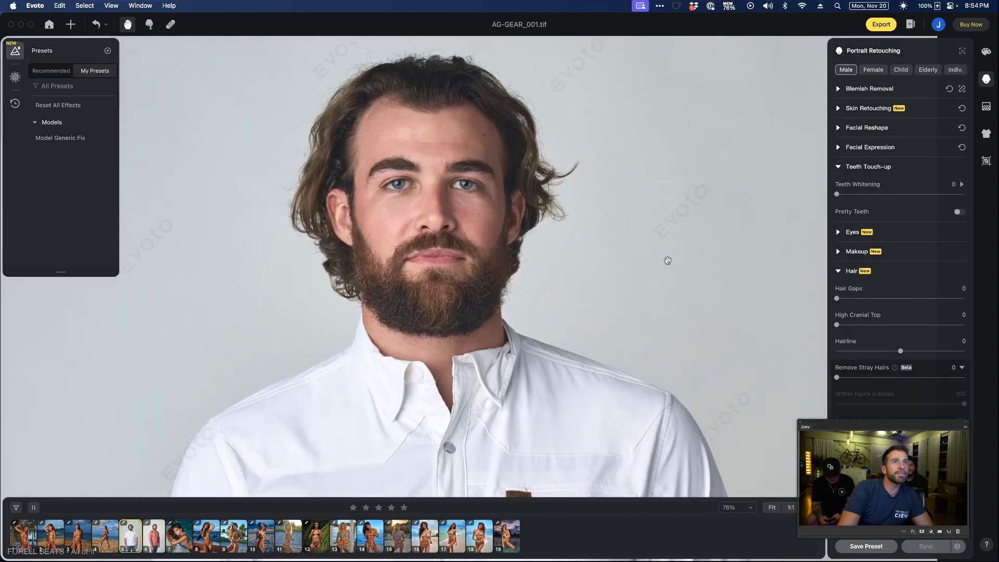
pyautogui.click(838, 167)
pyautogui.click(838, 186)
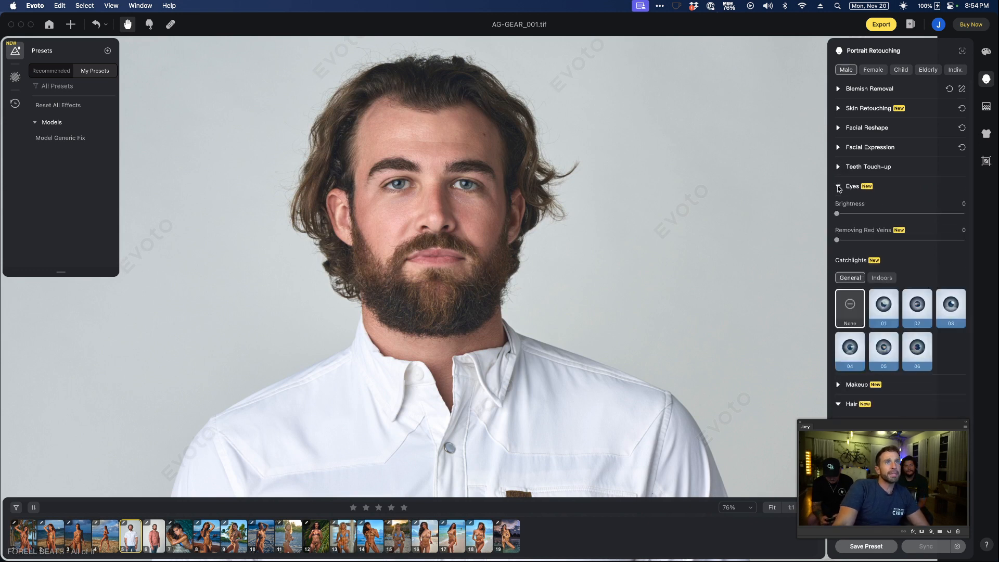
# Set the eye Brightness to 21 while checking the man's eye up close
pyautogui.moveTo(867, 214); pyautogui.dragTo(832, 213)
pyautogui.scroll(8, 466, 184)
pyautogui.scroll(8, 466, 184)
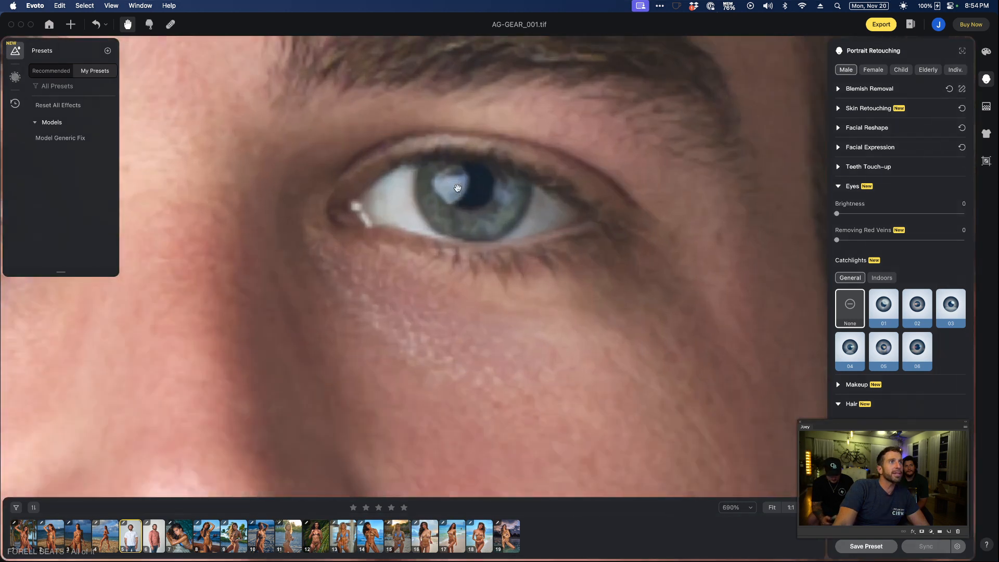
pyautogui.moveTo(836, 214); pyautogui.dragTo(863, 214)
pyautogui.scroll(-10, 672, 258)
pyautogui.scroll(8, 672, 257)
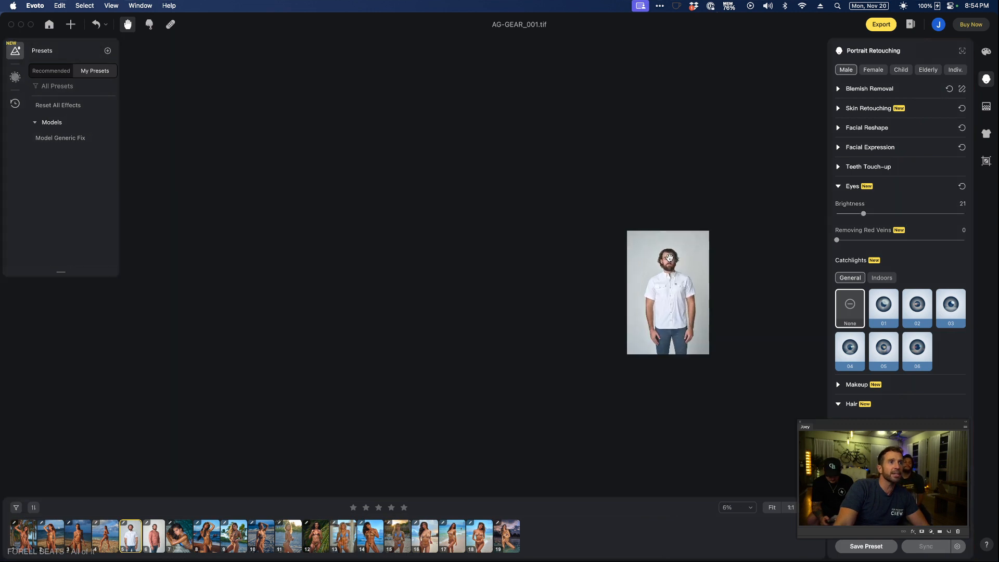
# Set the eye Brightness to 23 and Removing Red Veins to 37 while checking the man's eyes up close
pyautogui.scroll(3, 585, 244)
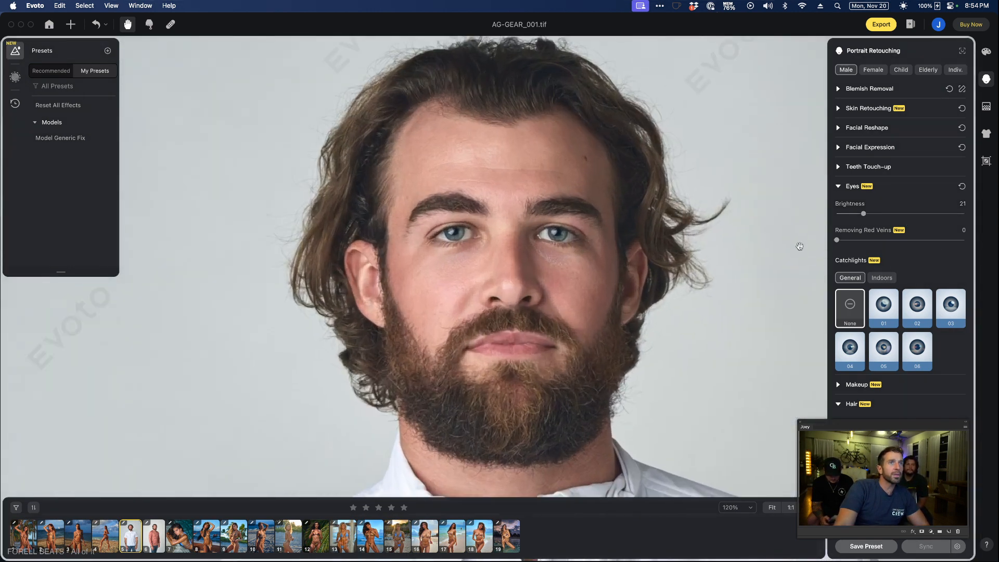
pyautogui.moveTo(864, 214)
pyautogui.mouseDown()
pyautogui.moveTo(880, 215)
pyautogui.moveTo(865, 214)
pyautogui.mouseUp()
pyautogui.scroll(5, 611, 231)
pyautogui.moveTo(332, 245); pyautogui.dragTo(658, 248)
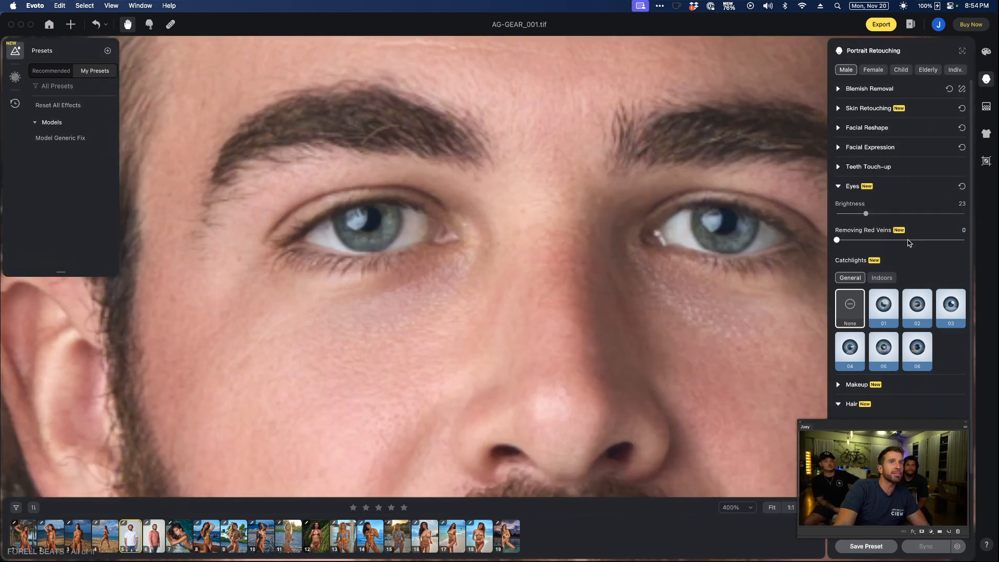
pyautogui.moveTo(837, 240); pyautogui.dragTo(885, 245)
pyautogui.scroll(-3, 757, 263)
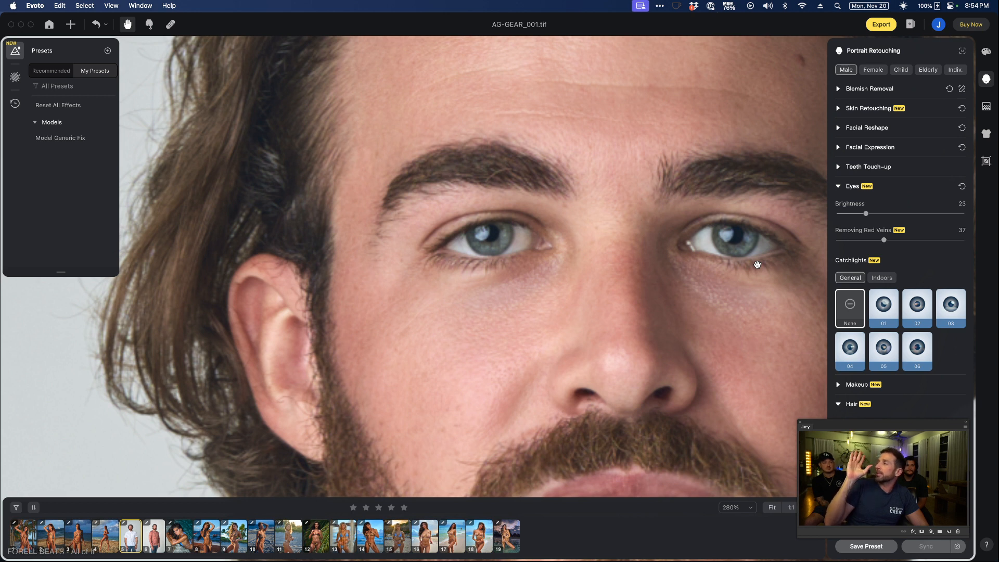
pyautogui.scroll(-5, 680, 323)
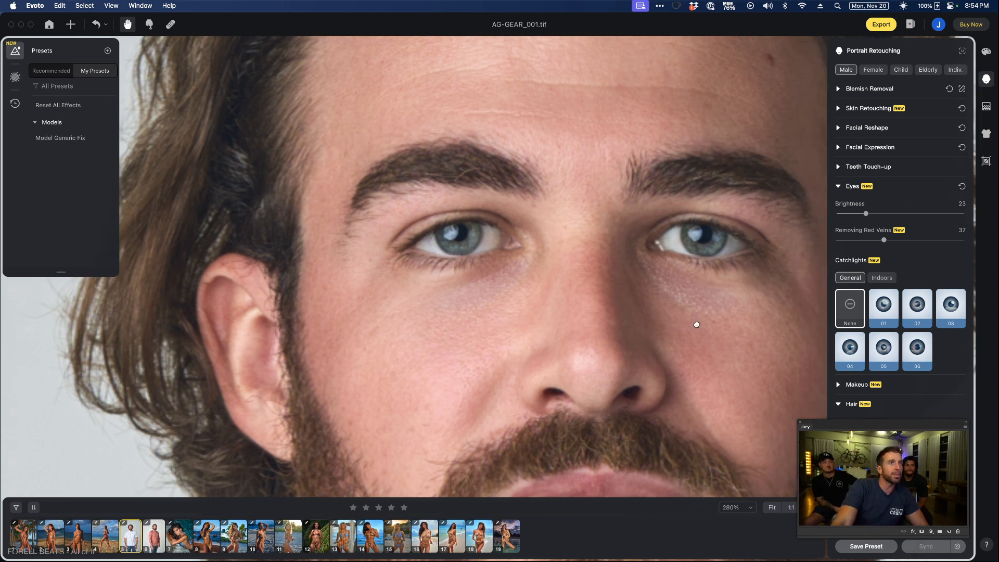
pyautogui.scroll(5, 580, 277)
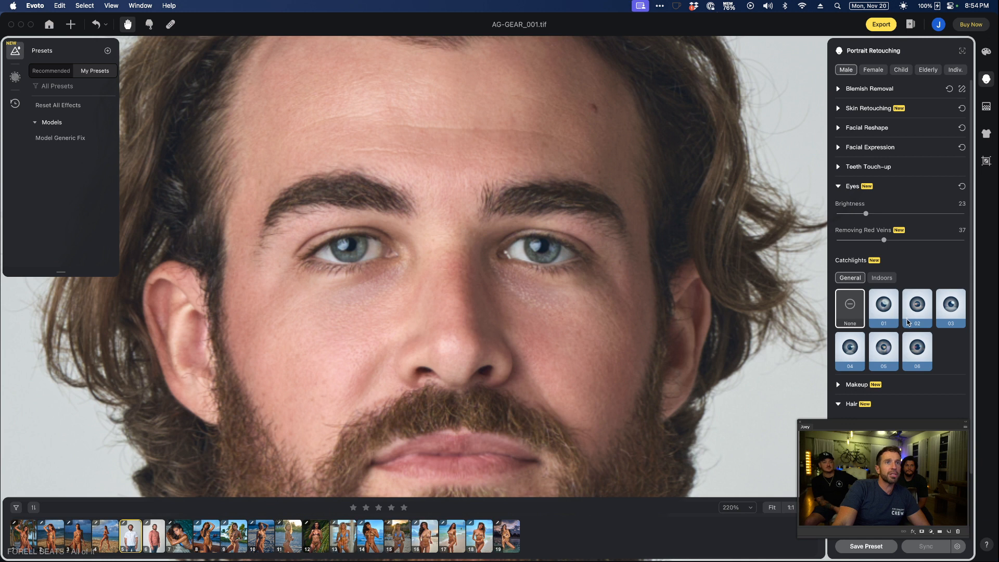
# Compare the Indoors catchlight styles on the man's eyes, including None, and apply style 04
pyautogui.click(884, 278)
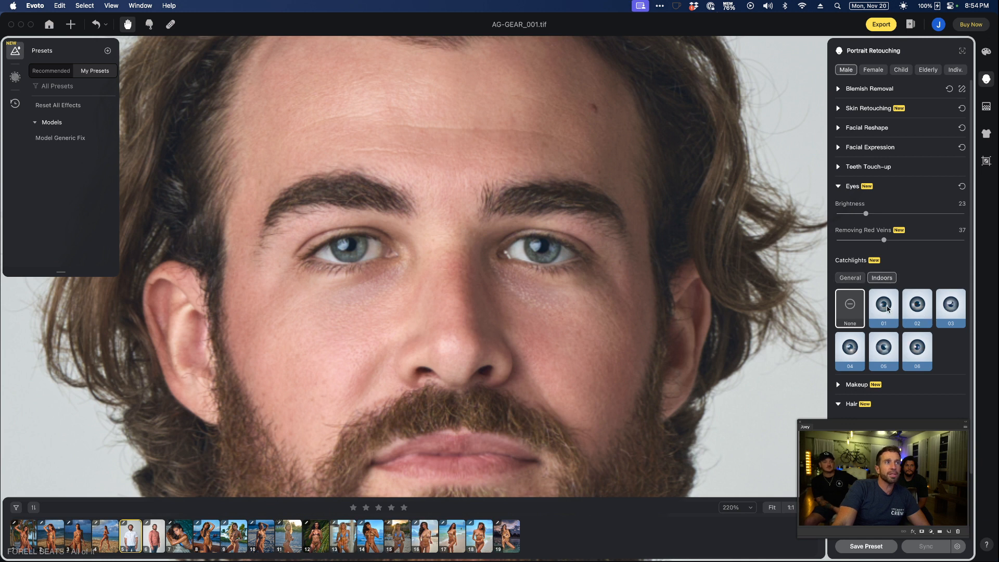
pyautogui.click(888, 308)
pyautogui.click(907, 311)
pyautogui.click(940, 326)
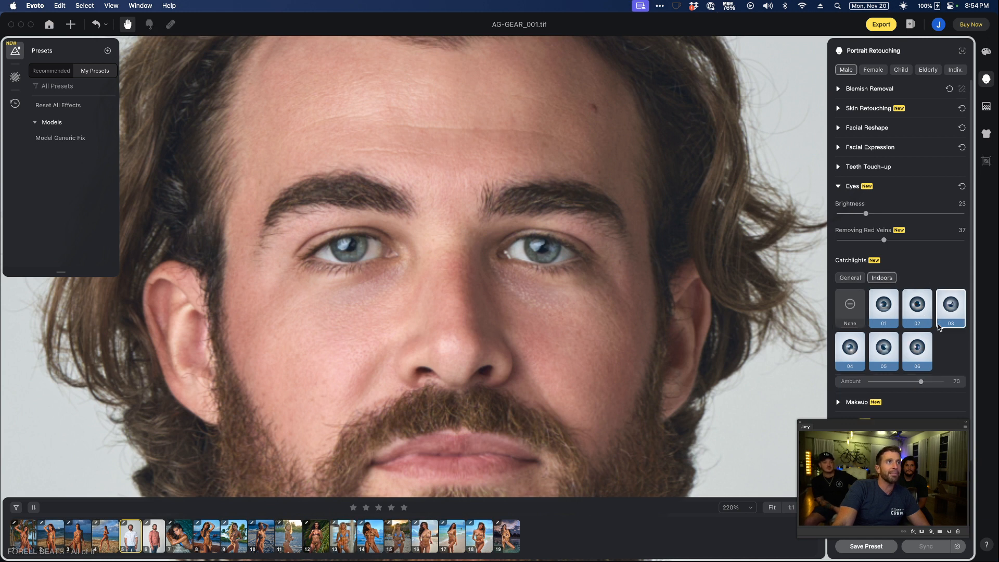
pyautogui.click(916, 353)
pyautogui.click(879, 352)
pyautogui.click(855, 351)
pyautogui.click(845, 303)
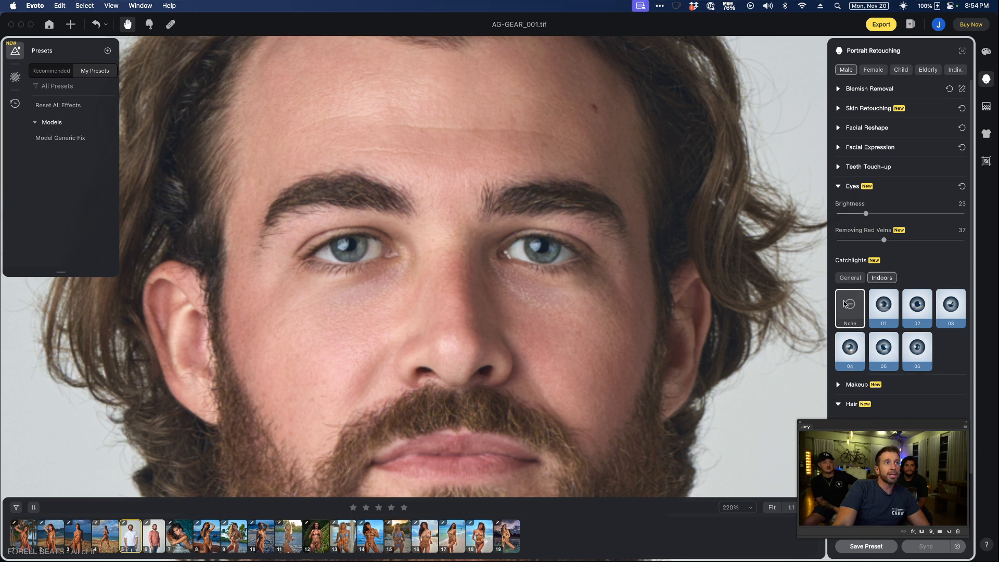
pyautogui.click(847, 354)
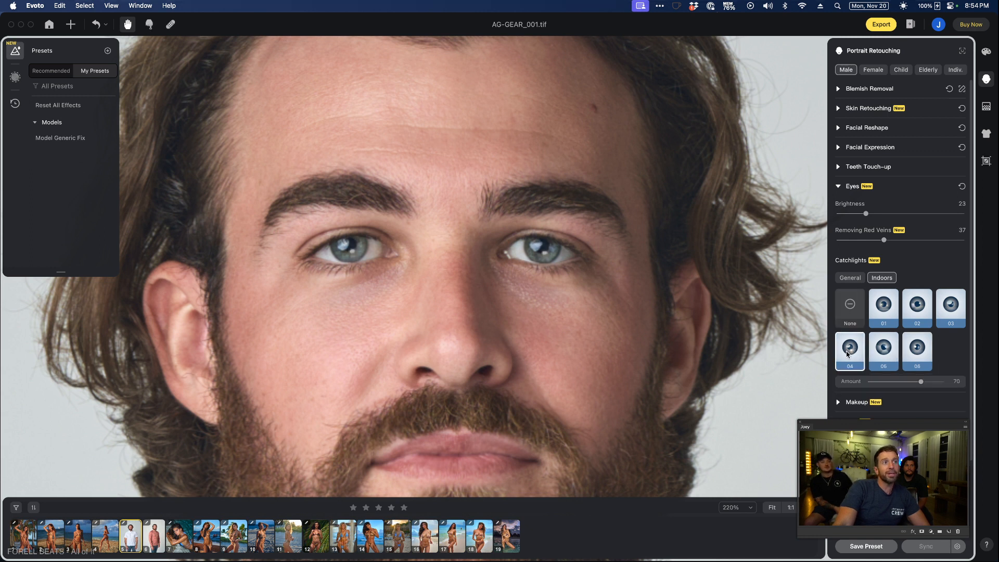
pyautogui.click(915, 352)
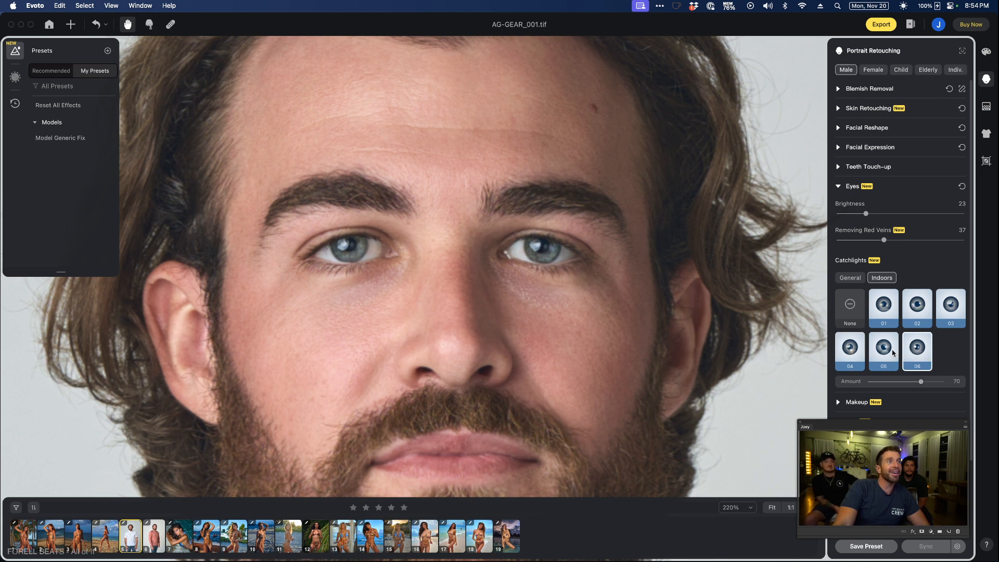
pyautogui.click(853, 352)
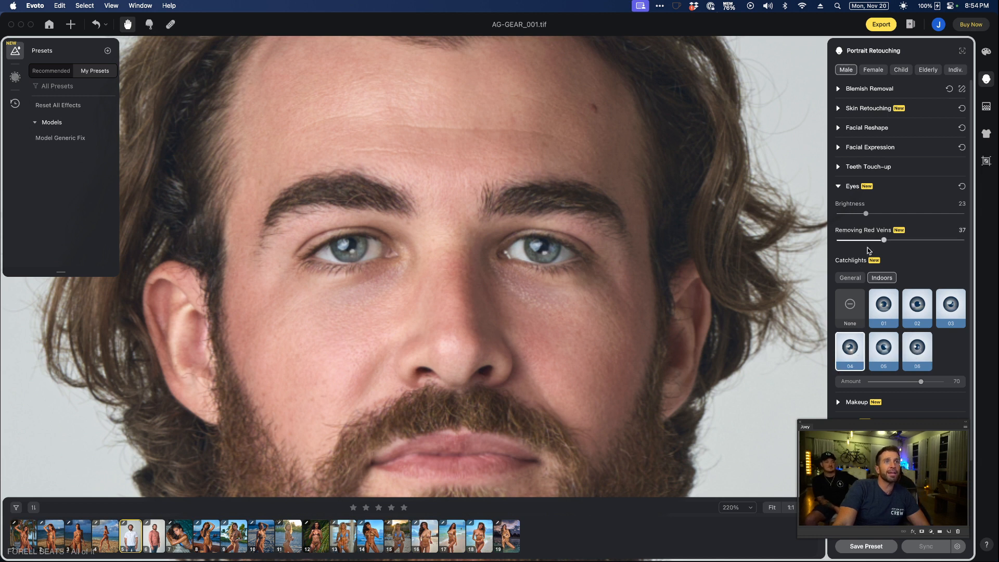
# Collapse Eyes, expand Makeup, and set Contour to 15 and Highlight to 13 after comparing stronger amounts
pyautogui.click(838, 185)
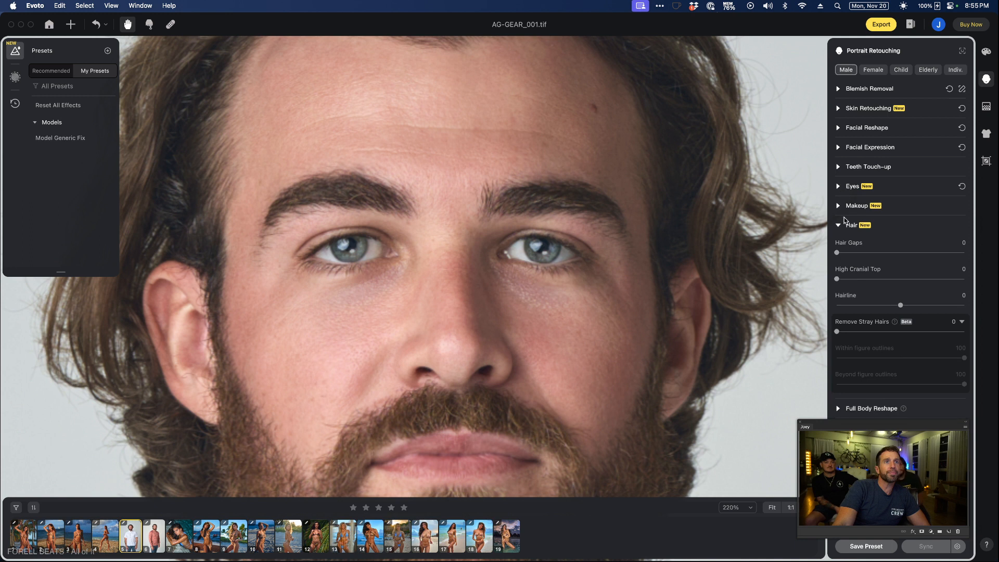
pyautogui.click(838, 206)
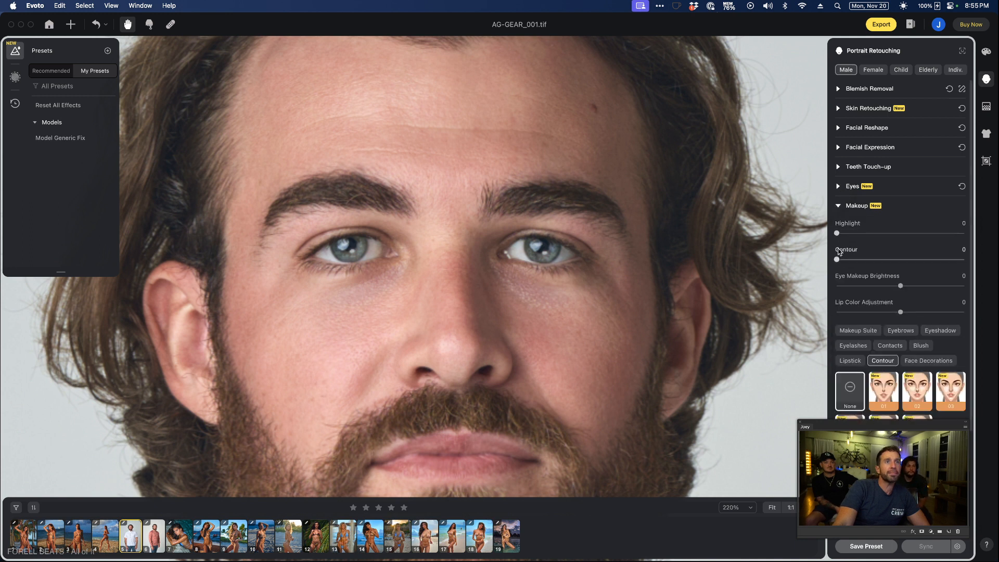
pyautogui.moveTo(864, 259)
pyautogui.mouseDown()
pyautogui.moveTo(928, 258)
pyautogui.moveTo(851, 259)
pyautogui.mouseUp()
pyautogui.scroll(-5, 678, 295)
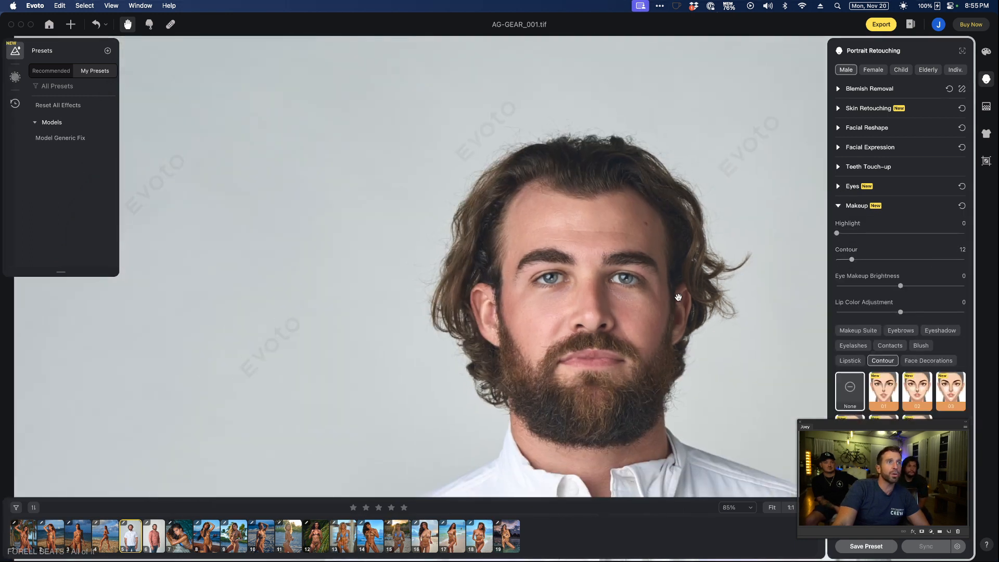
pyautogui.moveTo(861, 259); pyautogui.dragTo(916, 259)
pyautogui.scroll(-5, 611, 253)
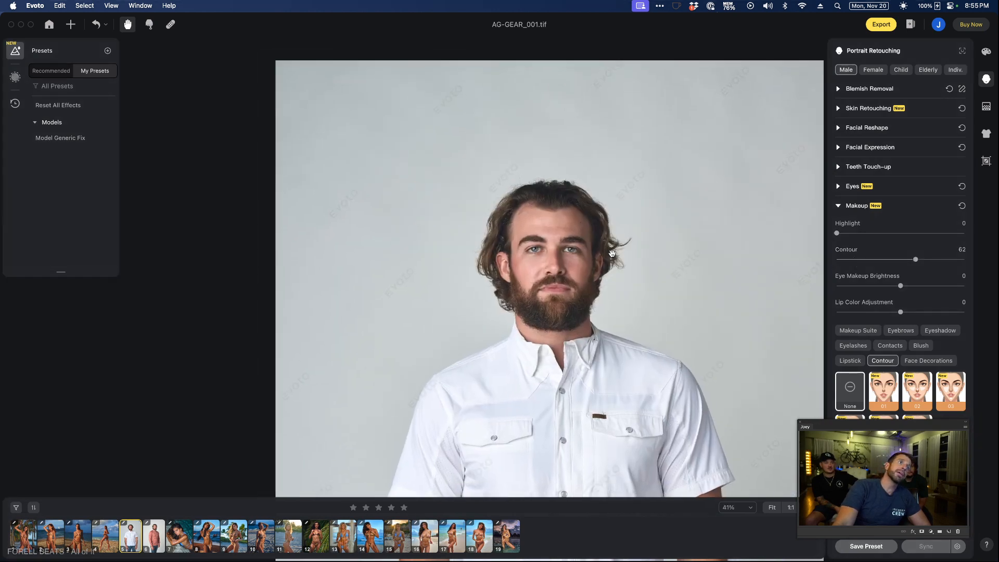
pyautogui.moveTo(915, 259); pyautogui.dragTo(855, 260)
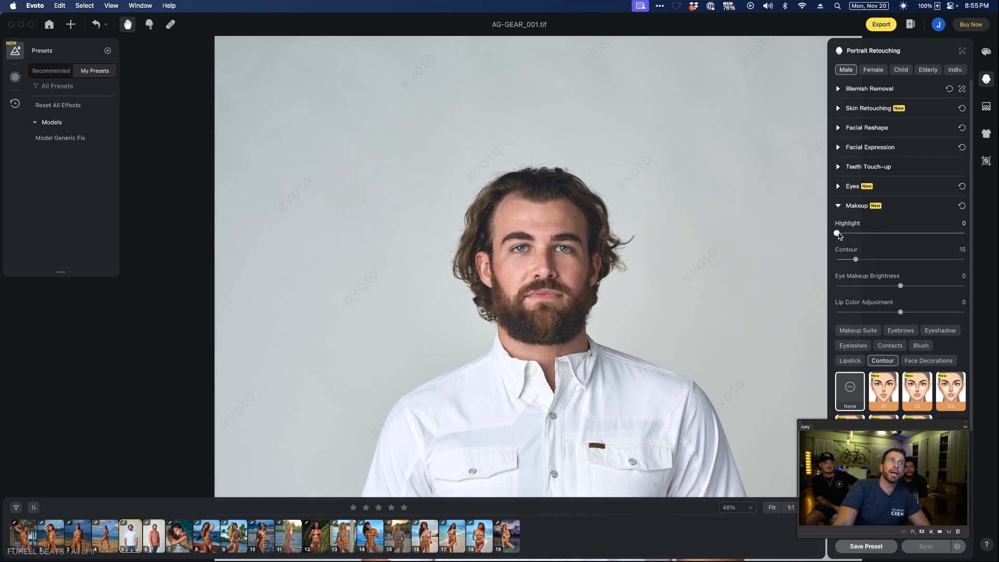
pyautogui.moveTo(920, 235); pyautogui.dragTo(853, 244)
# Try Eye Makeup Brightness at -81, reset it to 0, and set Lip Color Adjustment to 15
pyautogui.moveTo(901, 287); pyautogui.dragTo(849, 286)
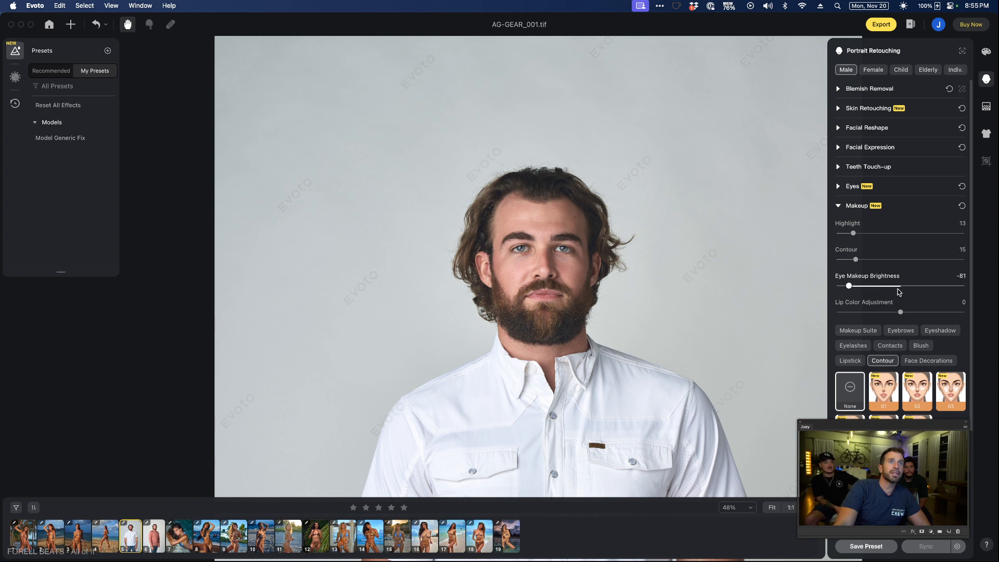
pyautogui.doubleClick(849, 287)
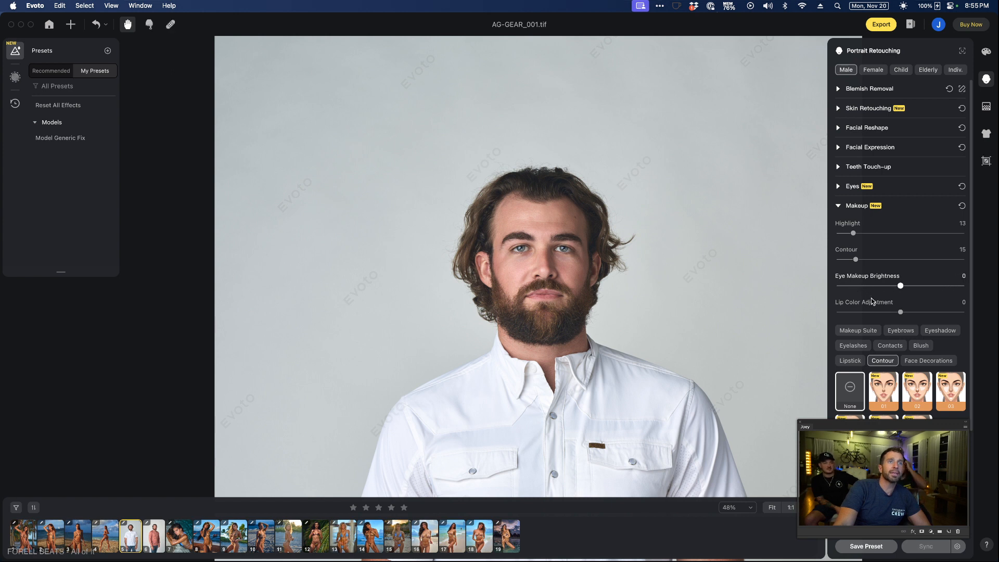
pyautogui.moveTo(900, 313)
pyautogui.mouseDown()
pyautogui.moveTo(939, 310)
pyautogui.moveTo(894, 307)
pyautogui.moveTo(932, 308)
pyautogui.moveTo(909, 312)
pyautogui.mouseUp()
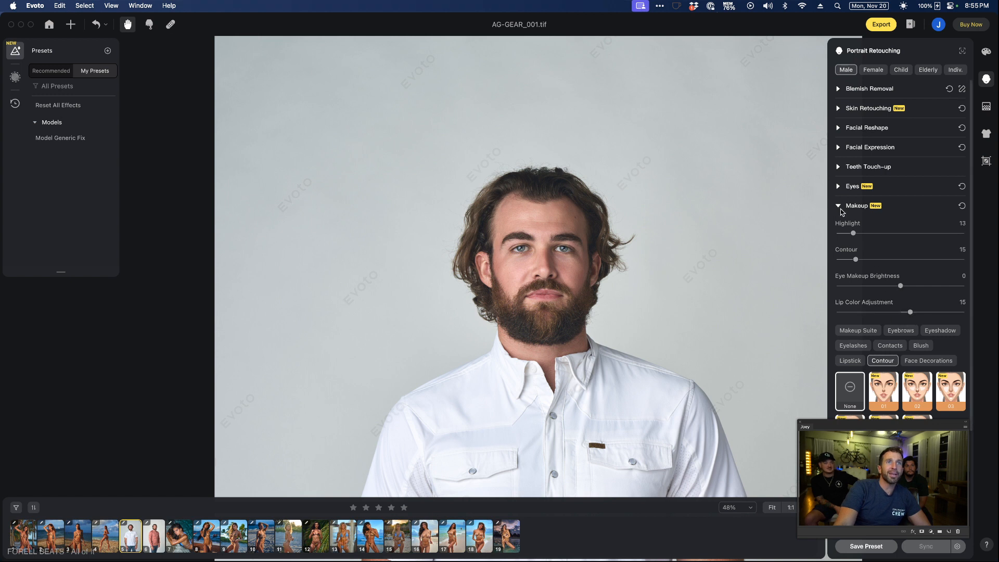
# Compare the Face Decorations styles on the man's face and apply style 03 with an Amount of 81
pyautogui.scroll(-5, 843, 232)
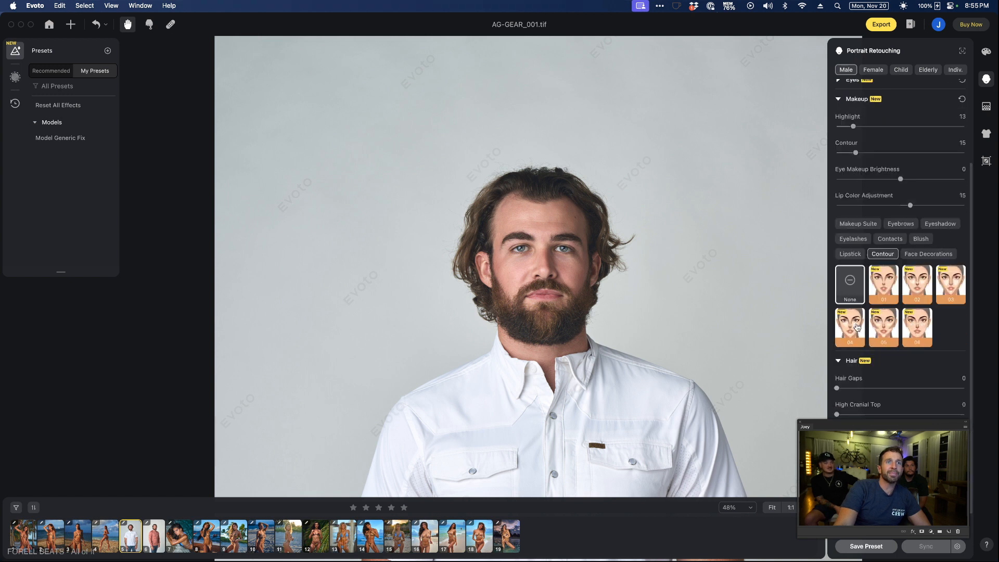
pyautogui.click(928, 252)
pyautogui.scroll(3, 586, 263)
pyautogui.scroll(4, 586, 263)
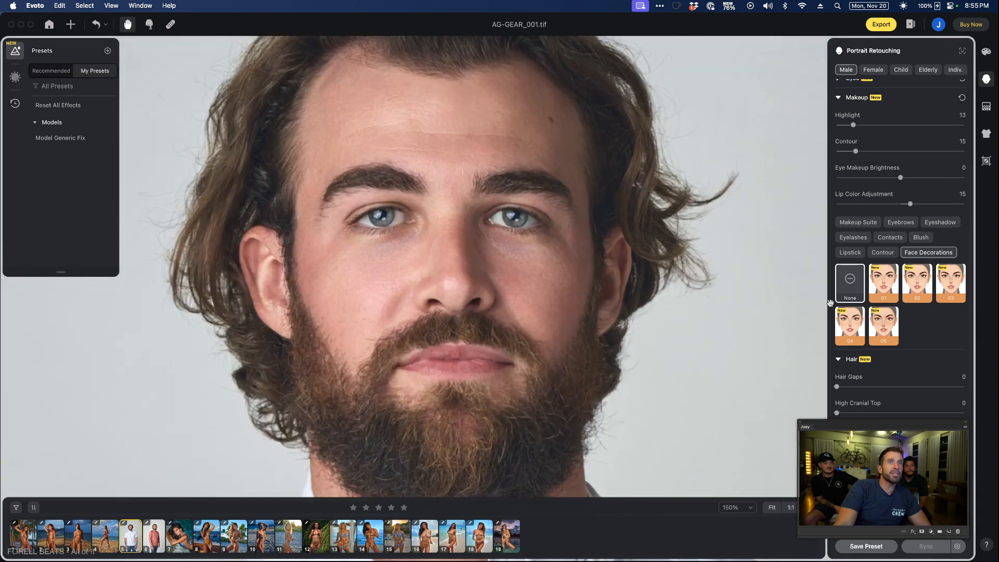
pyautogui.click(873, 326)
pyautogui.scroll(-4, 723, 305)
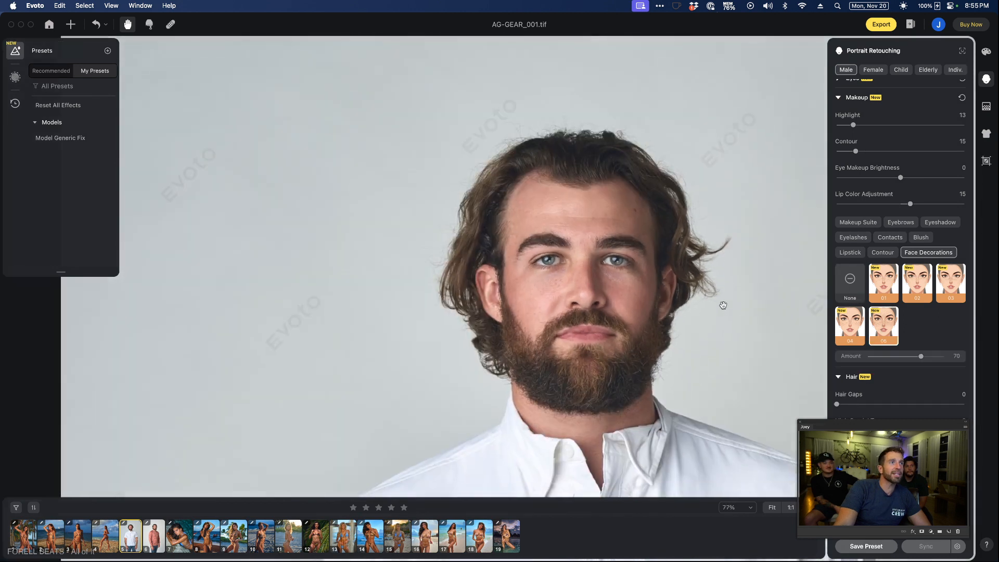
pyautogui.moveTo(925, 355)
pyautogui.mouseDown()
pyautogui.moveTo(943, 357)
pyautogui.moveTo(922, 357)
pyautogui.mouseUp()
pyautogui.click(881, 292)
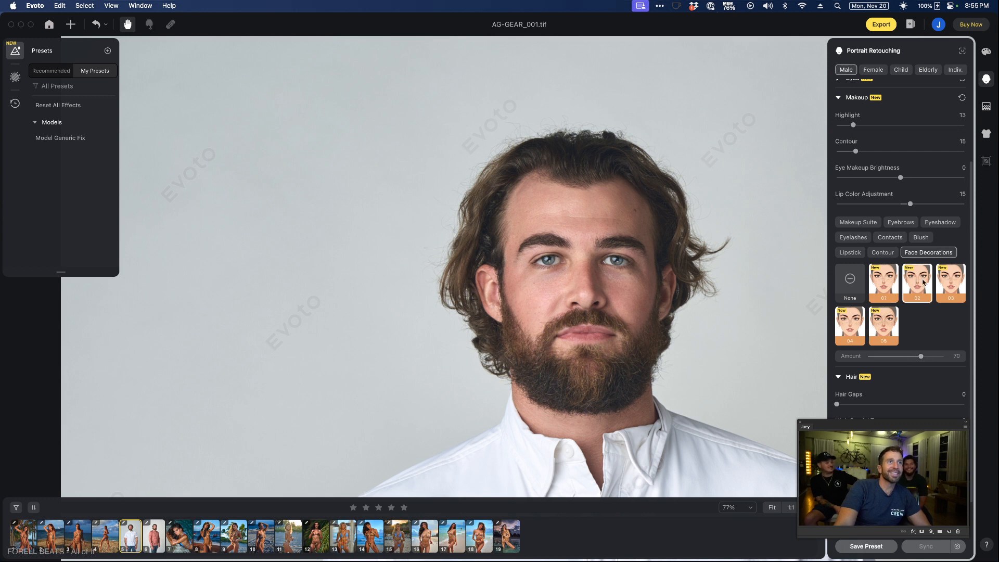
pyautogui.click(945, 287)
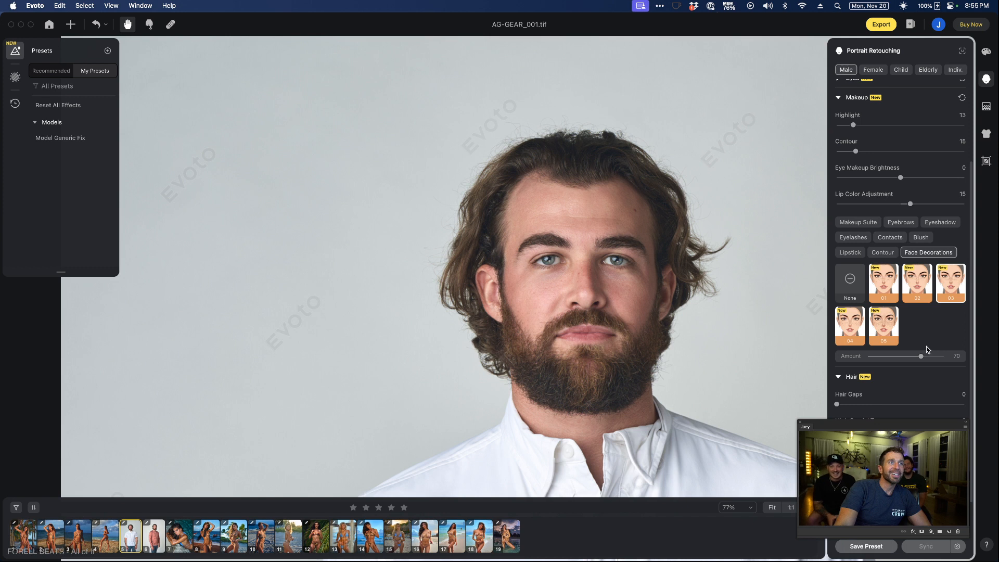
pyautogui.moveTo(920, 357); pyautogui.dragTo(924, 358)
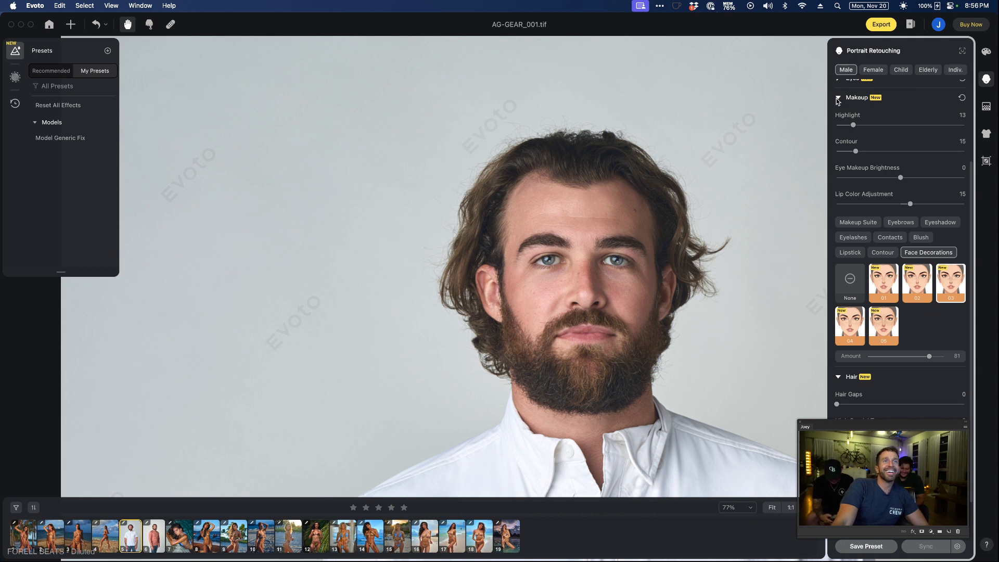
# Show the Contacts styles, try 01 and 02, and apply blue style 06 with an Amount of 80
pyautogui.click(888, 238)
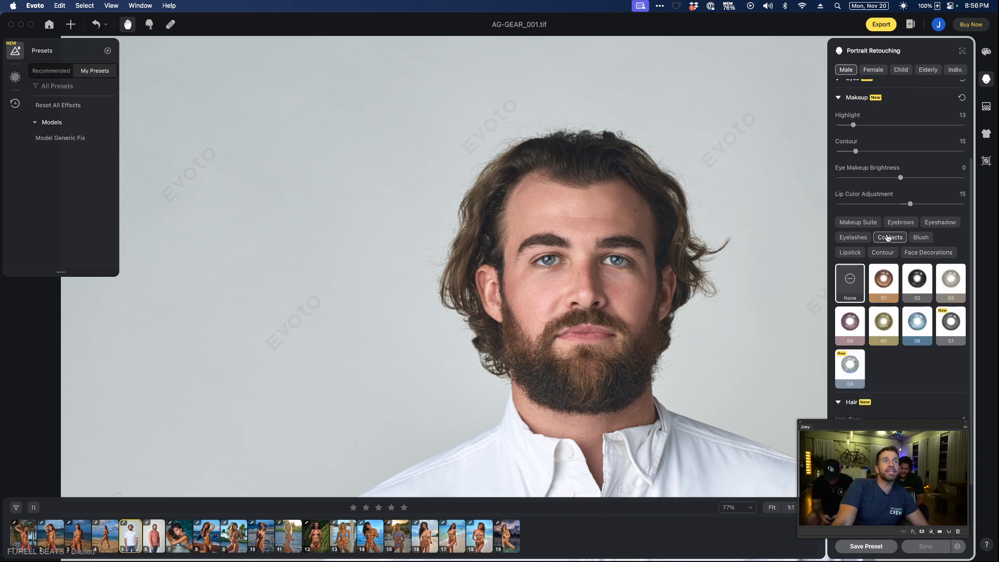
pyautogui.click(889, 285)
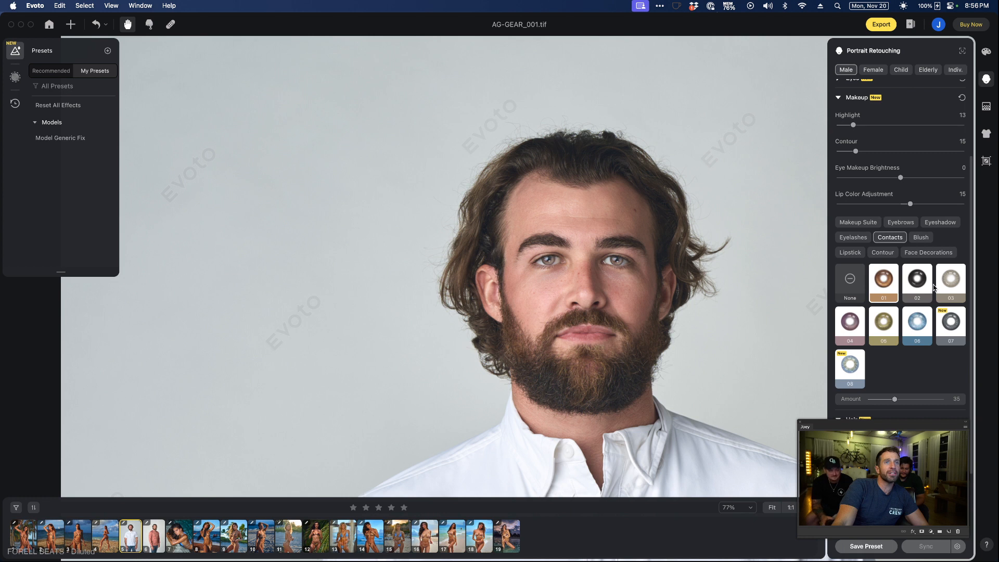
pyautogui.click(916, 283)
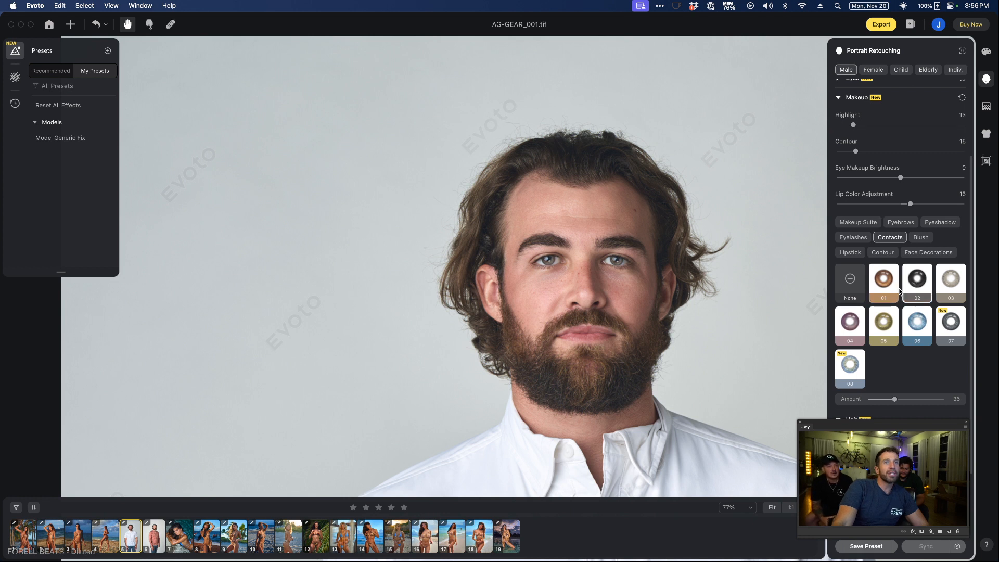
pyautogui.click(917, 333)
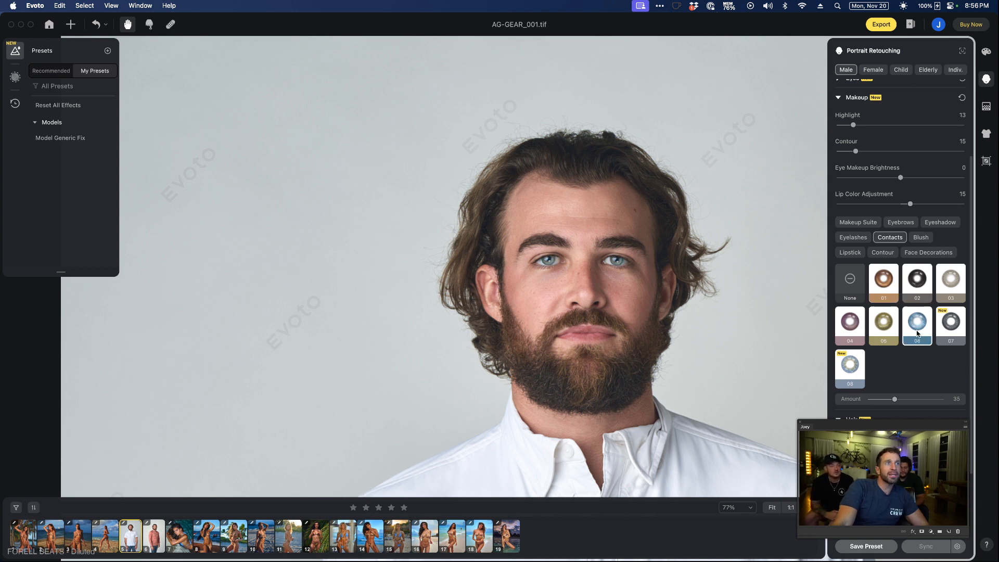
pyautogui.moveTo(872, 401); pyautogui.dragTo(929, 399)
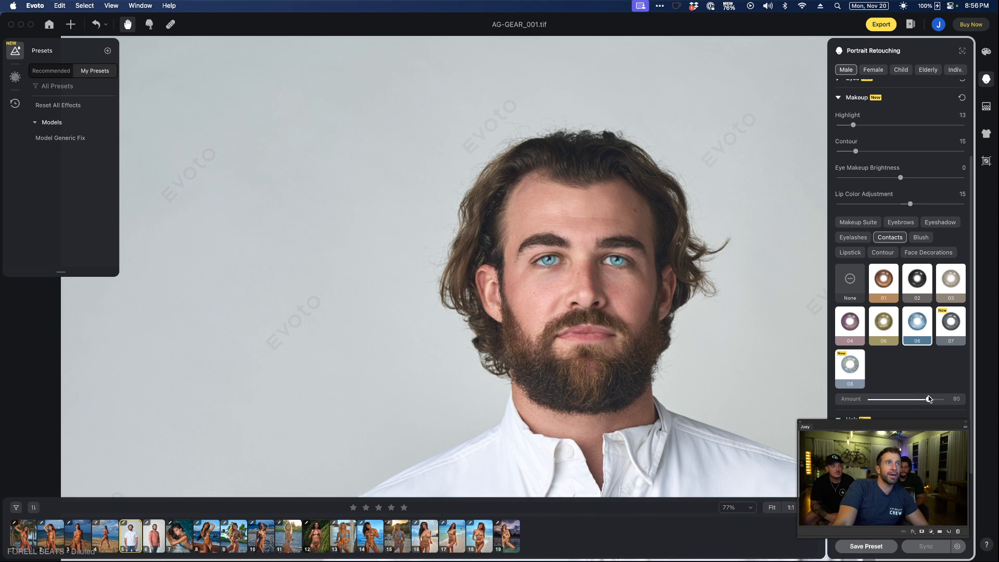
# Lower the blue contacts' Amount to 20 and 0 while examining the iris up close
pyautogui.moveTo(847, 403); pyautogui.dragTo(882, 401)
pyautogui.scroll(10, 545, 241)
pyautogui.scroll(8, 556, 249)
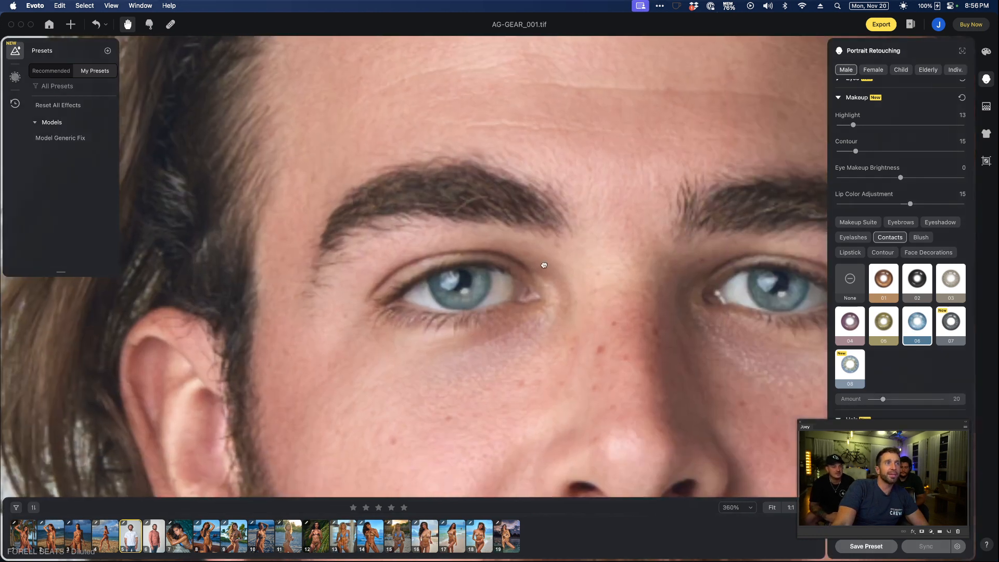
pyautogui.moveTo(897, 401); pyautogui.dragTo(839, 396)
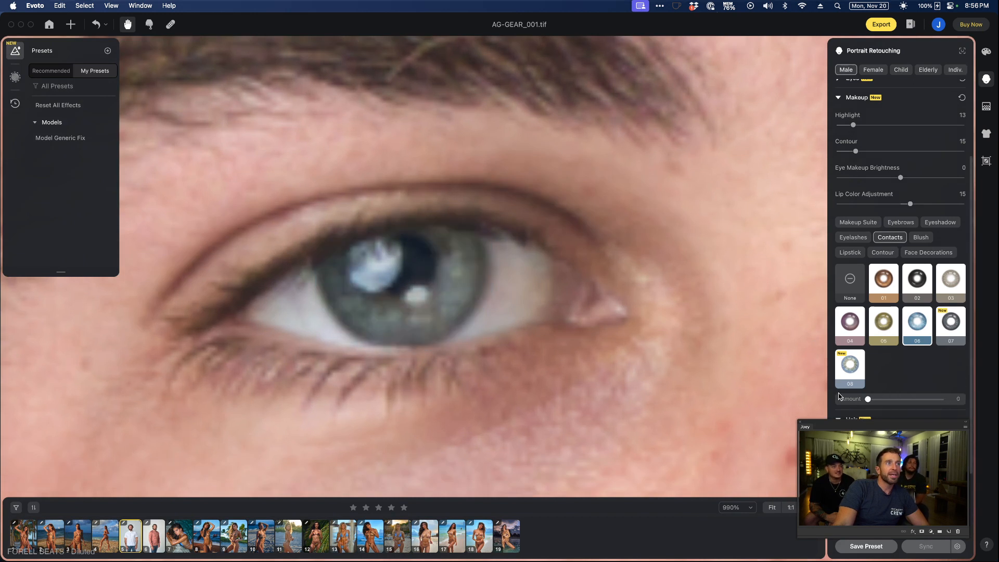
# Compare contact styles 01 and 04 on the iris, and apply style 08 at the maximum Amount
pyautogui.click(888, 289)
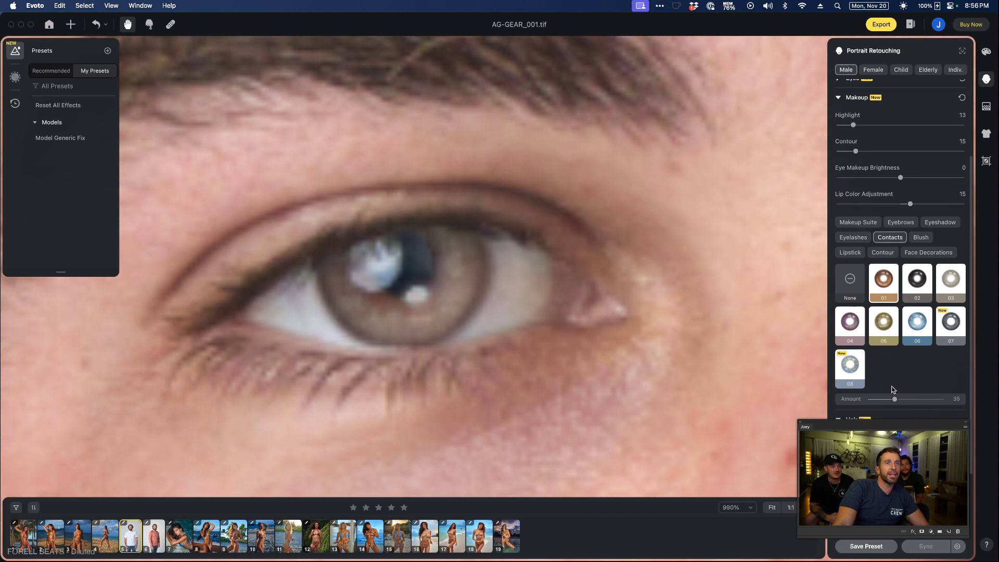
pyautogui.click(857, 338)
pyautogui.click(856, 378)
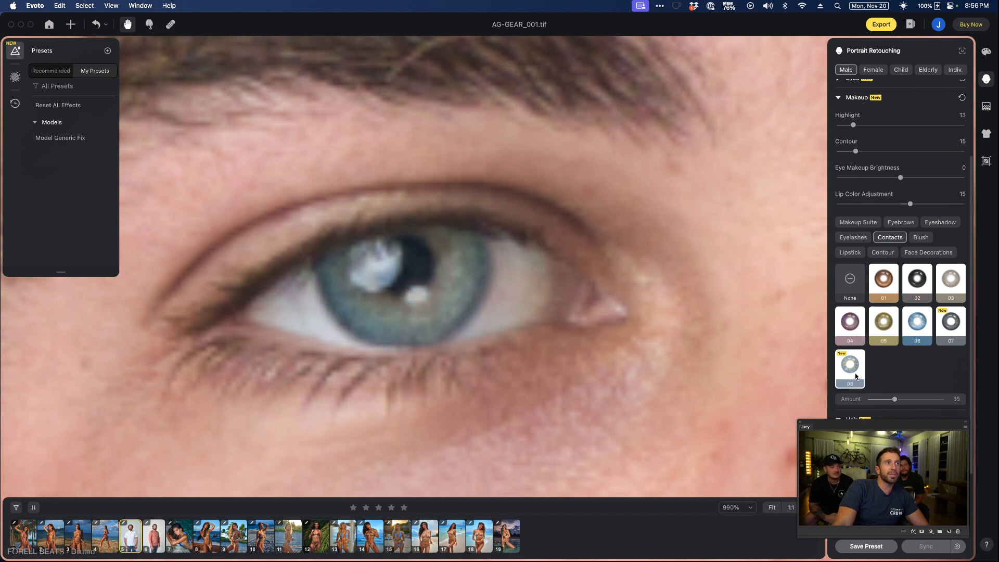
pyautogui.moveTo(903, 401); pyautogui.dragTo(942, 399)
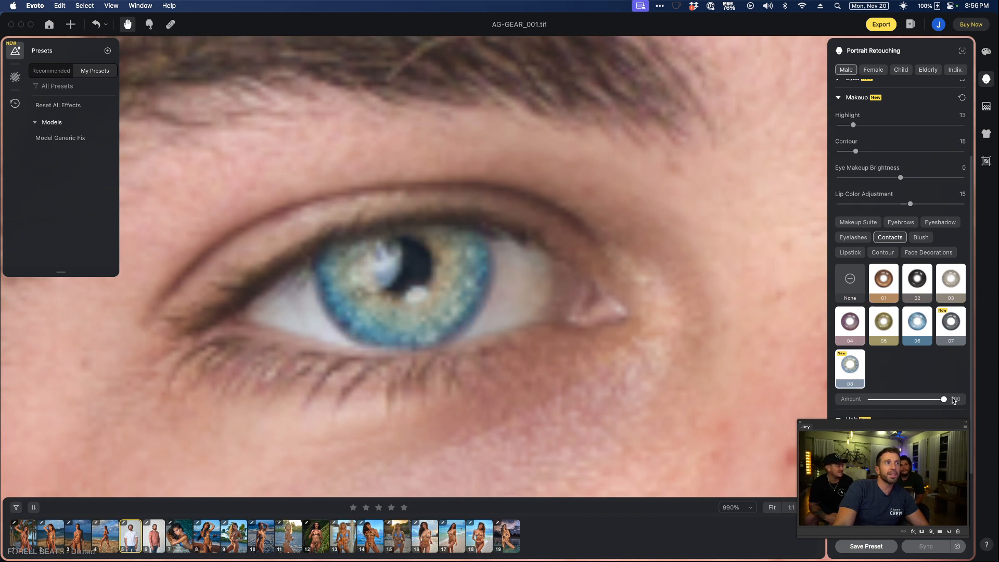
# Examine the style 08 contacts on the whole face and reduce their Amount to 0
pyautogui.scroll(-10, 681, 340)
pyautogui.scroll(8, 680, 340)
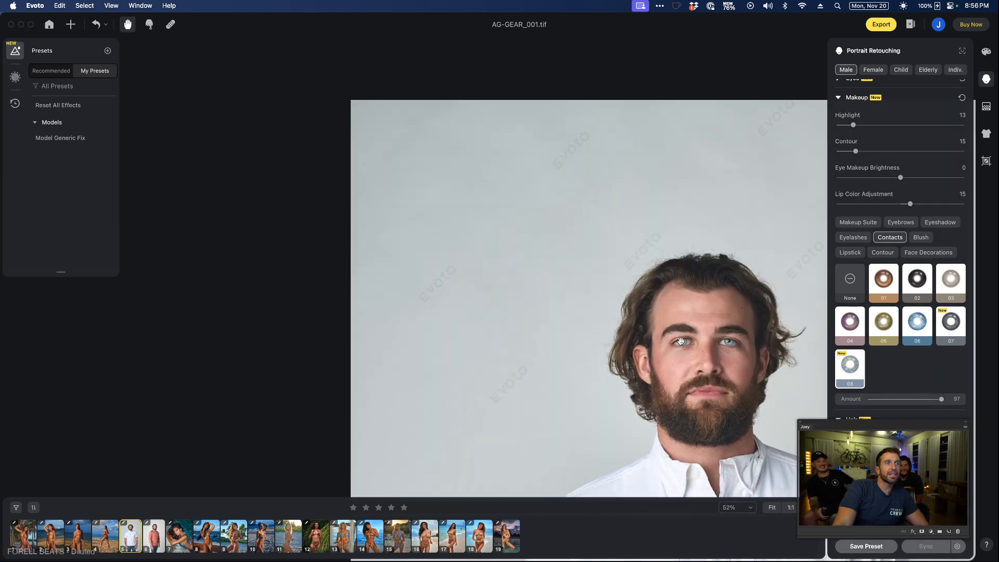
pyautogui.hscroll(4, 586, 256)
pyautogui.scroll(-3, 585, 256)
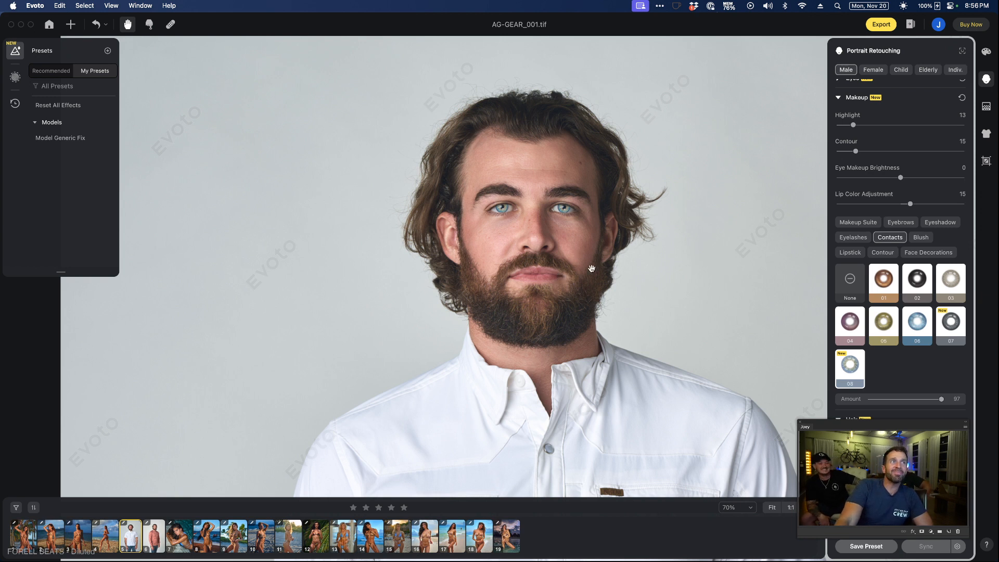
pyautogui.scroll(3, 590, 256)
pyautogui.scroll(-4, 591, 268)
pyautogui.scroll(1, 591, 270)
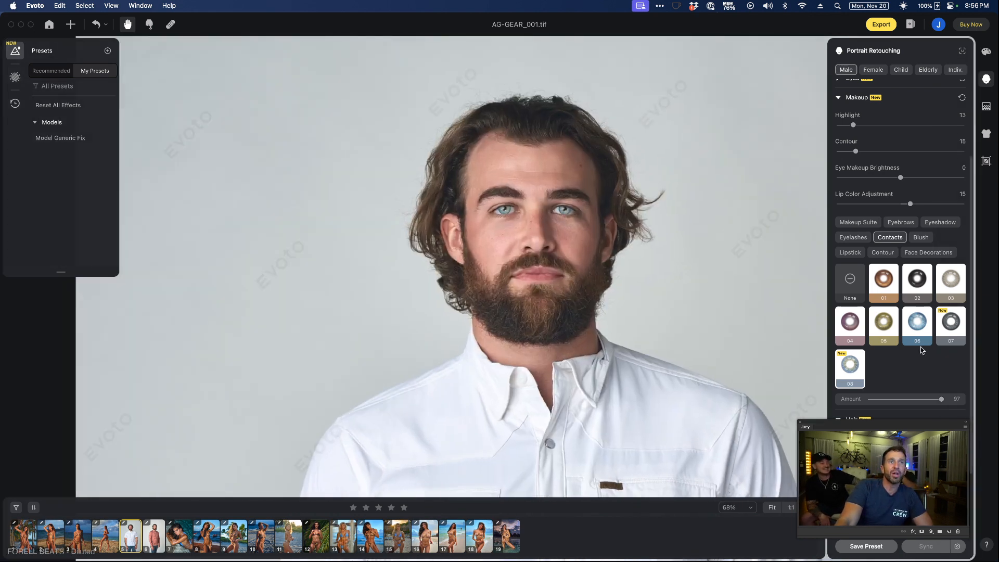
pyautogui.moveTo(940, 399); pyautogui.dragTo(850, 402)
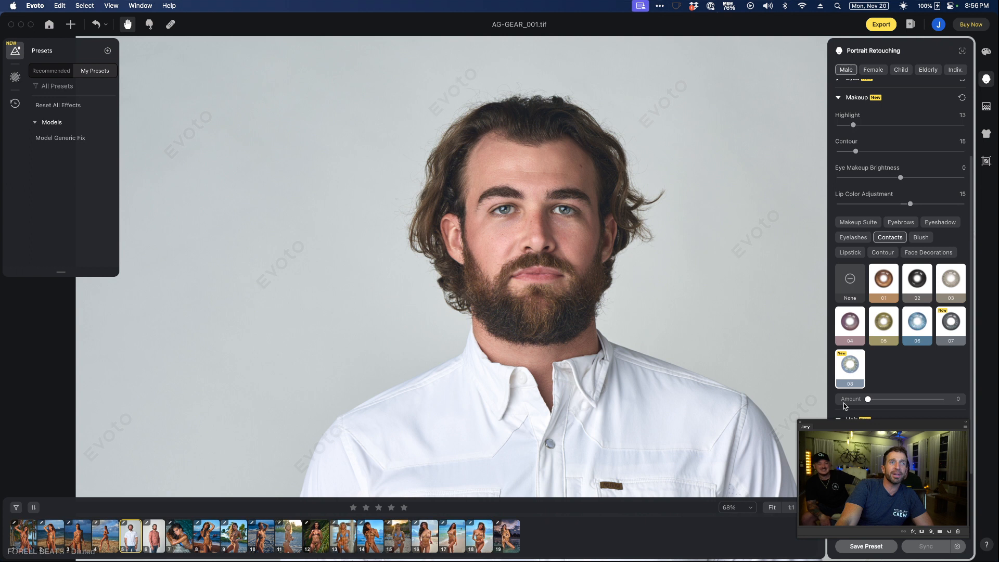
# Set Hair Gaps to 55 in the hair adjustments and check the man's hairline and hair edges
pyautogui.click(838, 98)
pyautogui.click(838, 226)
pyautogui.click(838, 225)
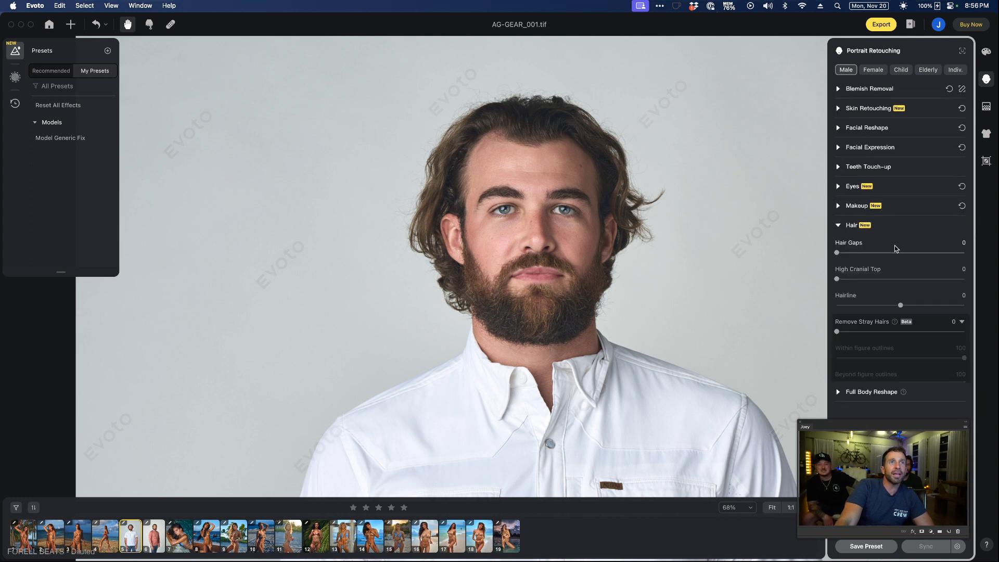
pyautogui.moveTo(846, 257); pyautogui.dragTo(906, 253)
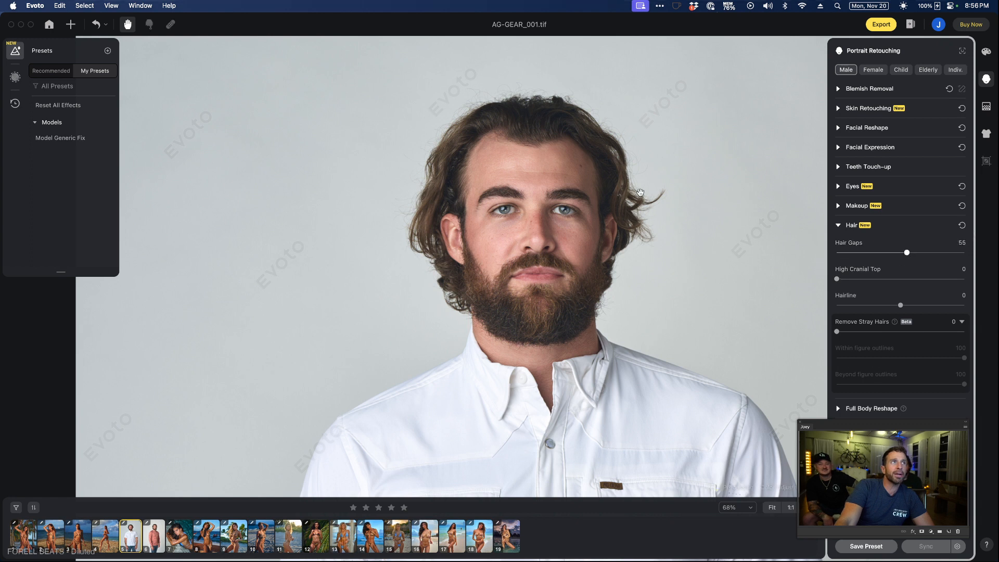
pyautogui.scroll(5, 586, 171)
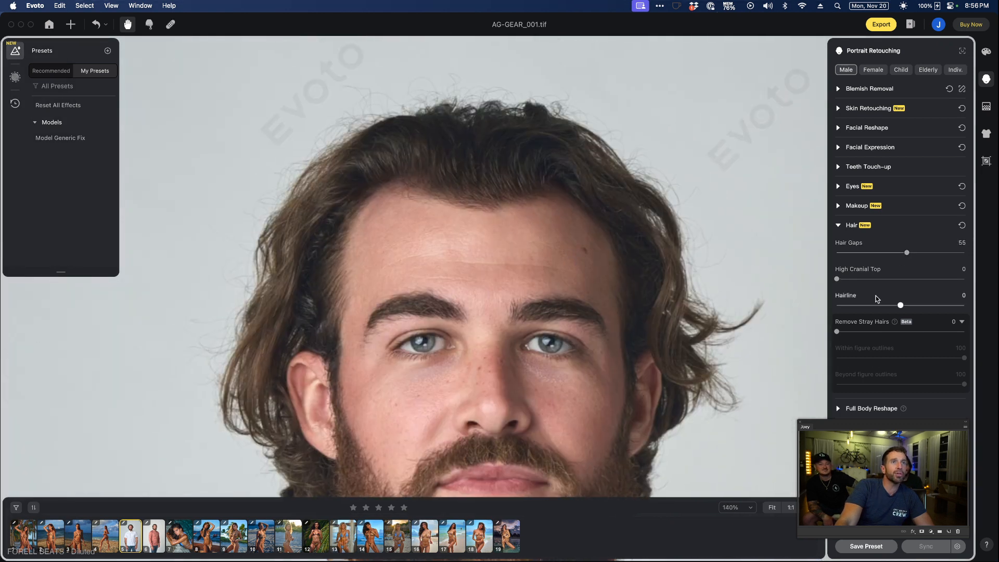
pyautogui.scroll(-5, 593, 267)
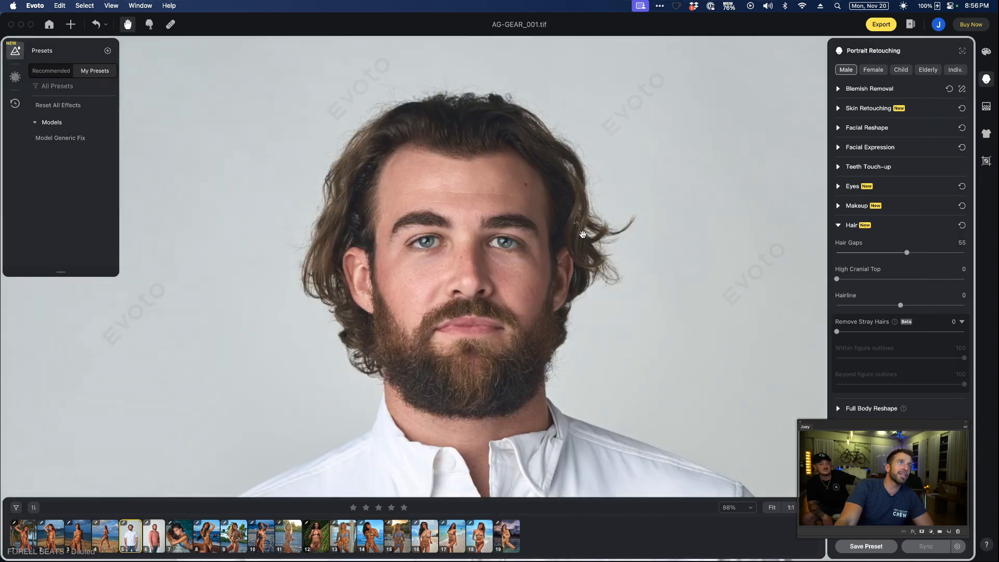
# Set High Cranial Top to 59 and Remove Stray Hairs to 100, checking the hair up close
pyautogui.moveTo(840, 283); pyautogui.dragTo(914, 282)
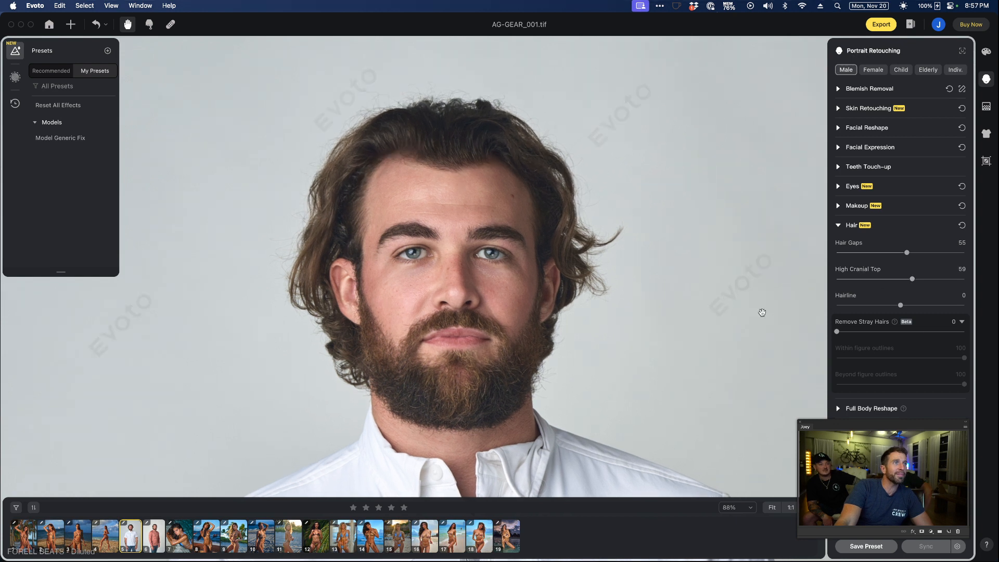
pyautogui.moveTo(838, 332); pyautogui.dragTo(964, 331)
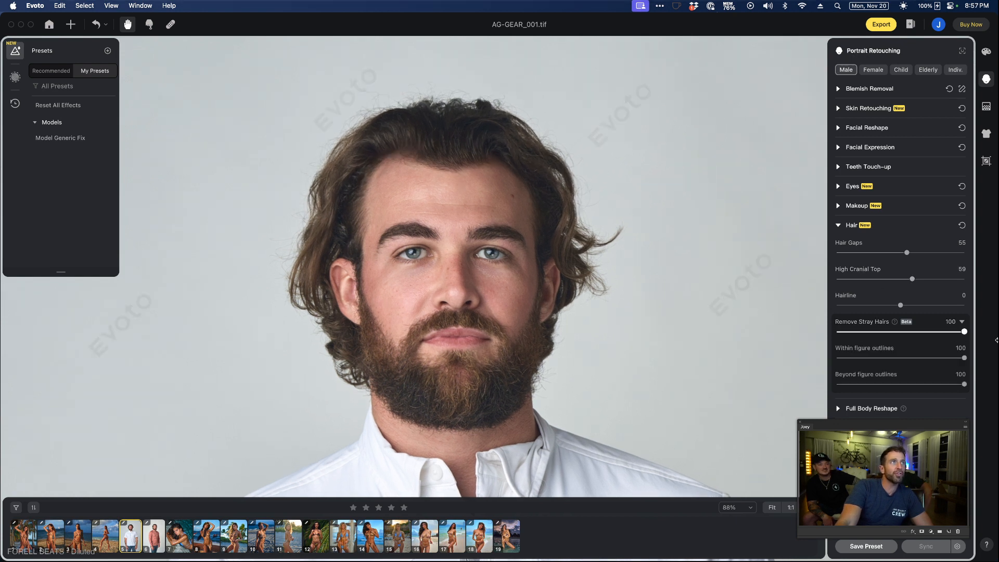
pyautogui.click(422, 166)
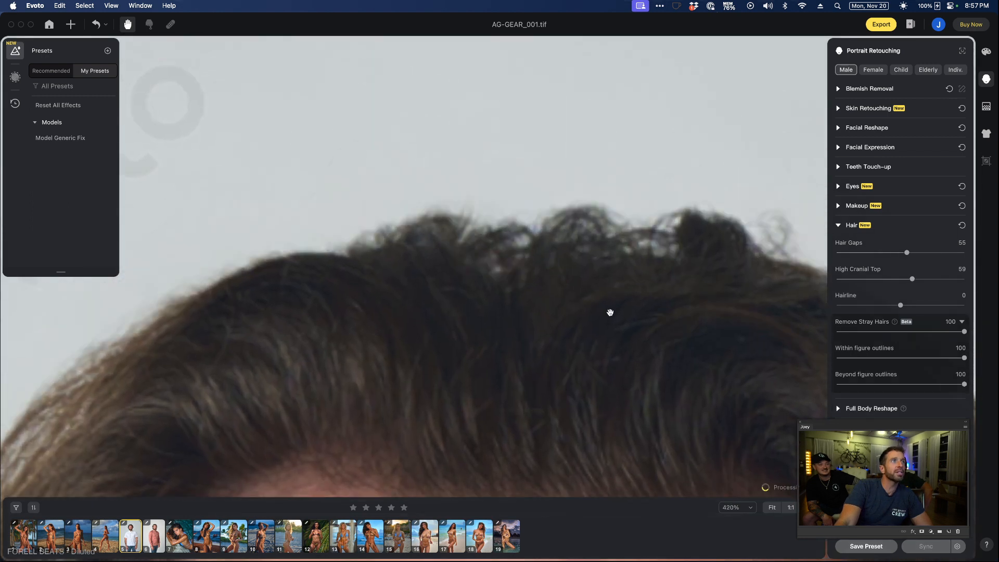
pyautogui.click(608, 313)
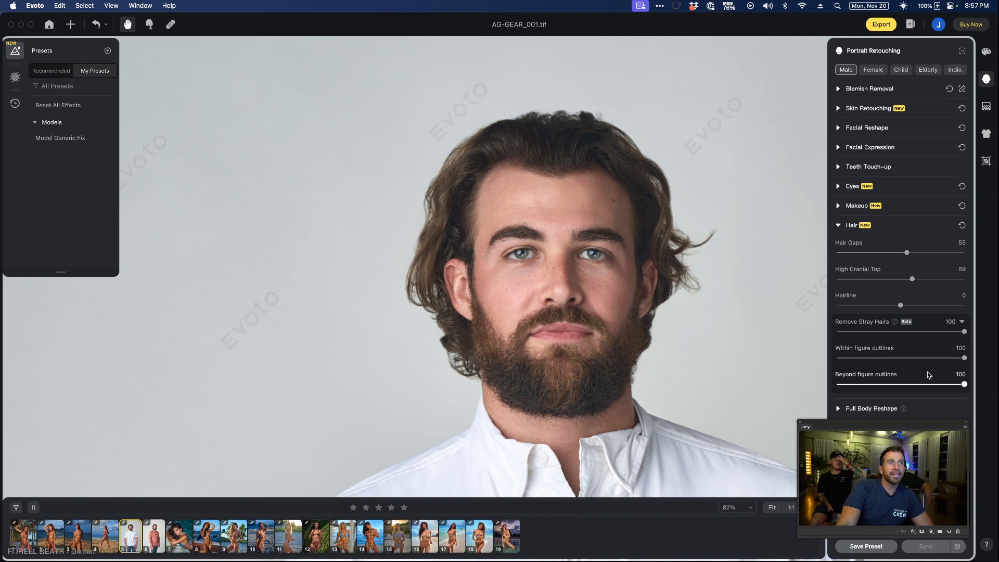
# Set Arms to 24 under Full Body Reshape with the man's whole upper body in view
pyautogui.click(838, 225)
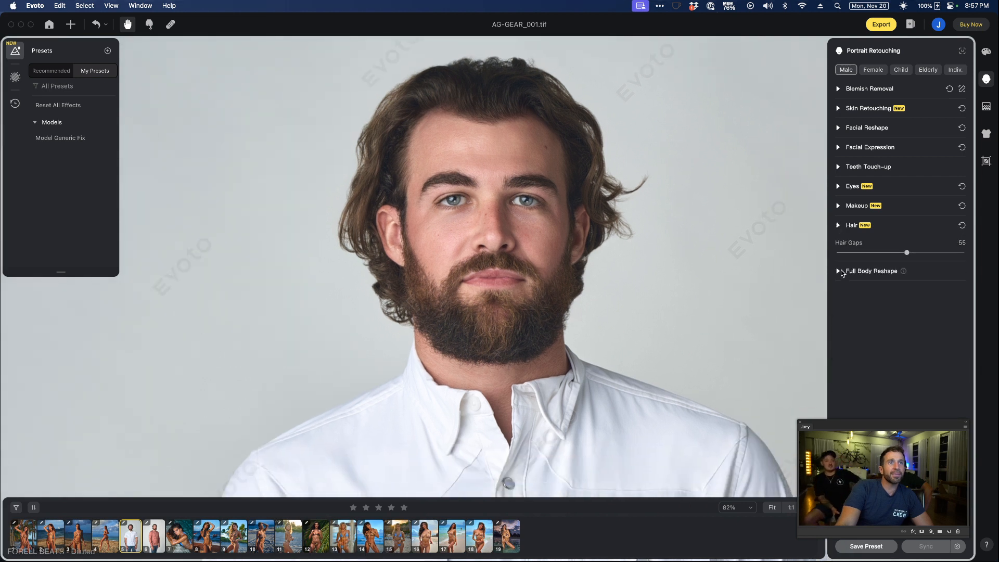
pyautogui.click(838, 244)
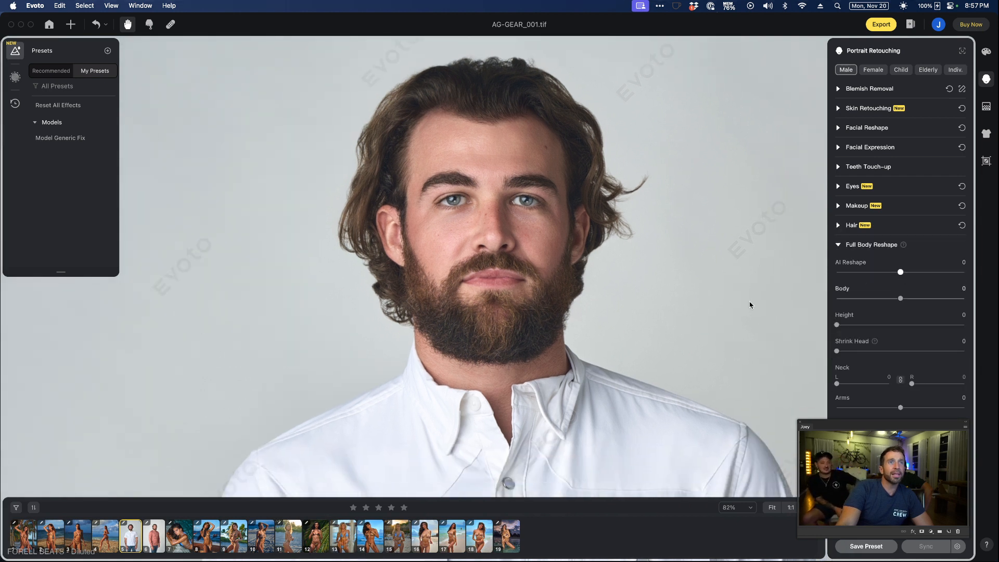
pyautogui.scroll(-10, 663, 327)
pyautogui.moveTo(653, 349); pyautogui.dragTo(598, 237)
pyautogui.scroll(3, 596, 241)
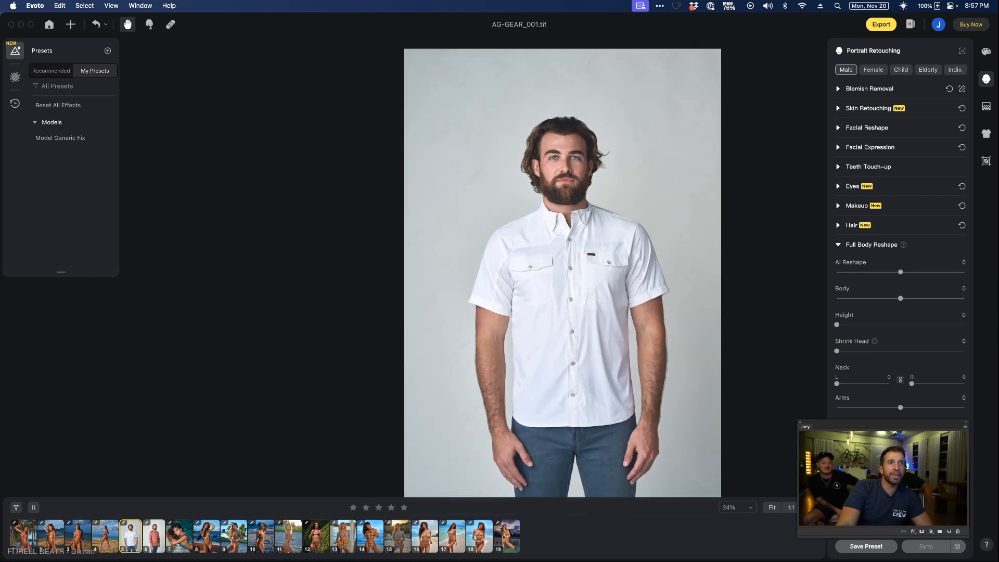
pyautogui.moveTo(900, 408)
pyautogui.mouseDown()
pyautogui.moveTo(933, 408)
pyautogui.moveTo(915, 410)
pyautogui.mouseUp()
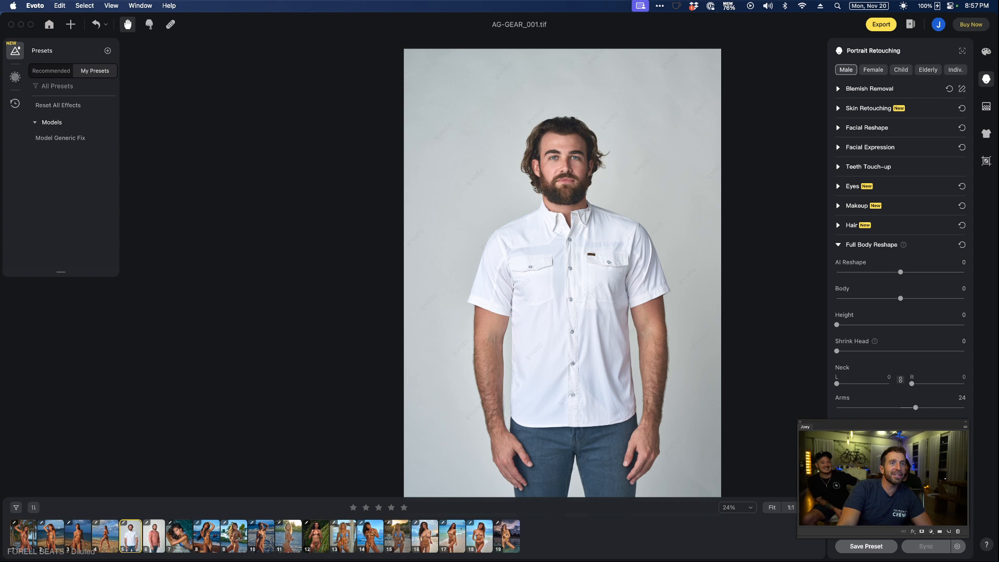
# Try the Neck and Shrink Head adjustments, leave both at 0, and set Body to -20
pyautogui.moveTo(837, 383); pyautogui.dragTo(798, 393)
pyautogui.moveTo(836, 351); pyautogui.dragTo(791, 336)
pyautogui.moveTo(902, 301)
pyautogui.mouseDown()
pyautogui.moveTo(840, 293)
pyautogui.moveTo(797, 309)
pyautogui.moveTo(968, 308)
pyautogui.moveTo(875, 303)
pyautogui.moveTo(903, 306)
pyautogui.moveTo(890, 304)
pyautogui.mouseUp()
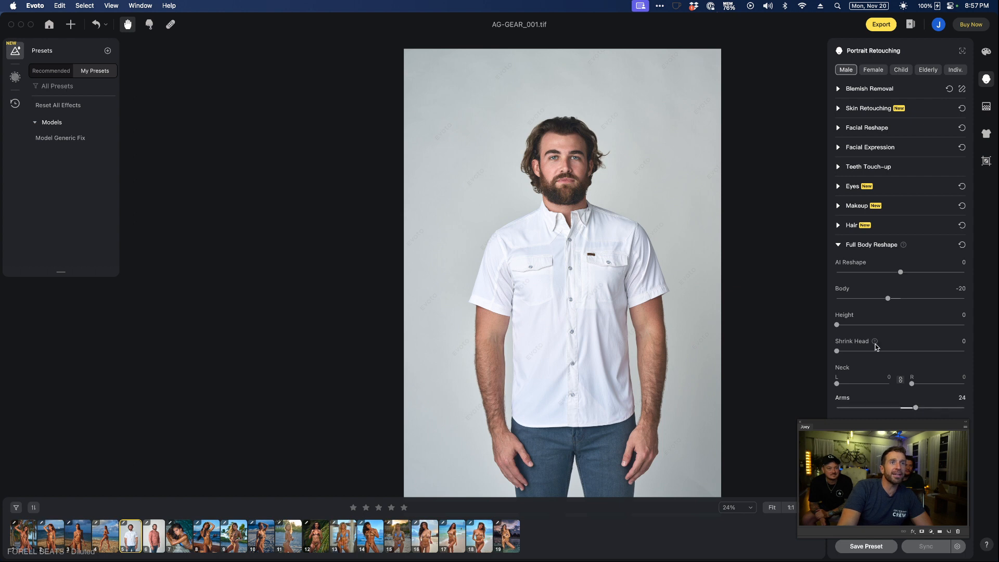
pyautogui.click(838, 246)
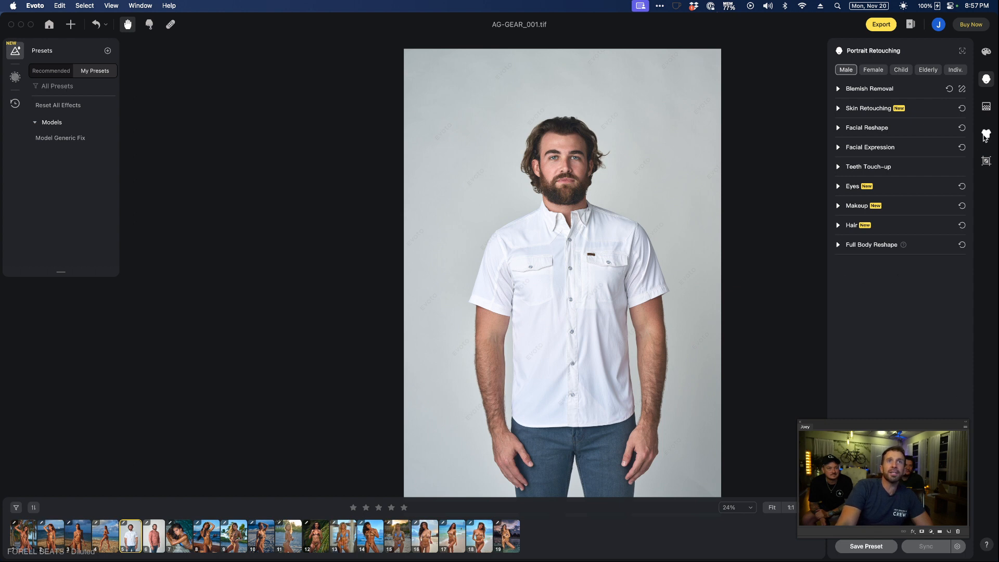
# Set De-wrinkle Clothing to 100 for the white shirt in Clothes and Accessories Touch-up
pyautogui.click(985, 134)
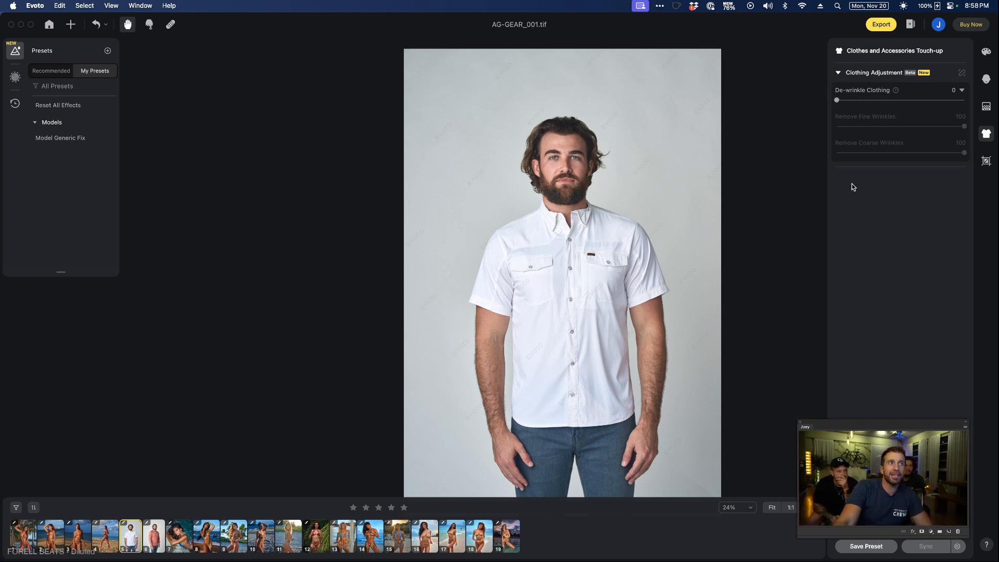
pyautogui.moveTo(835, 100); pyautogui.dragTo(963, 100)
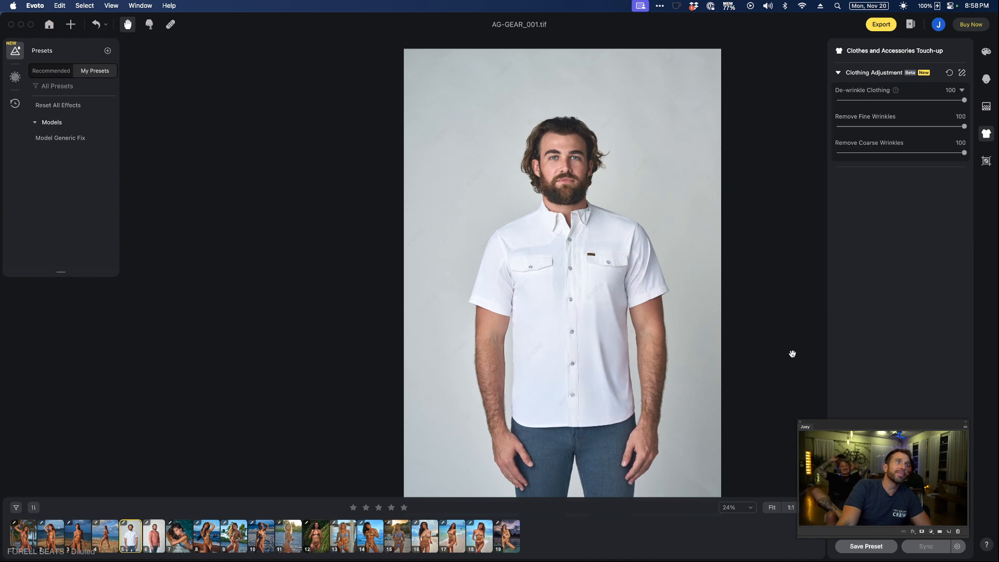
# Examine the de-wrinkled white shirt up close around the pockets, collar, shoulder and seams
pyautogui.scroll(5, 646, 336)
pyautogui.moveTo(547, 248); pyautogui.dragTo(709, 455)
pyautogui.moveTo(639, 259); pyautogui.dragTo(649, 336)
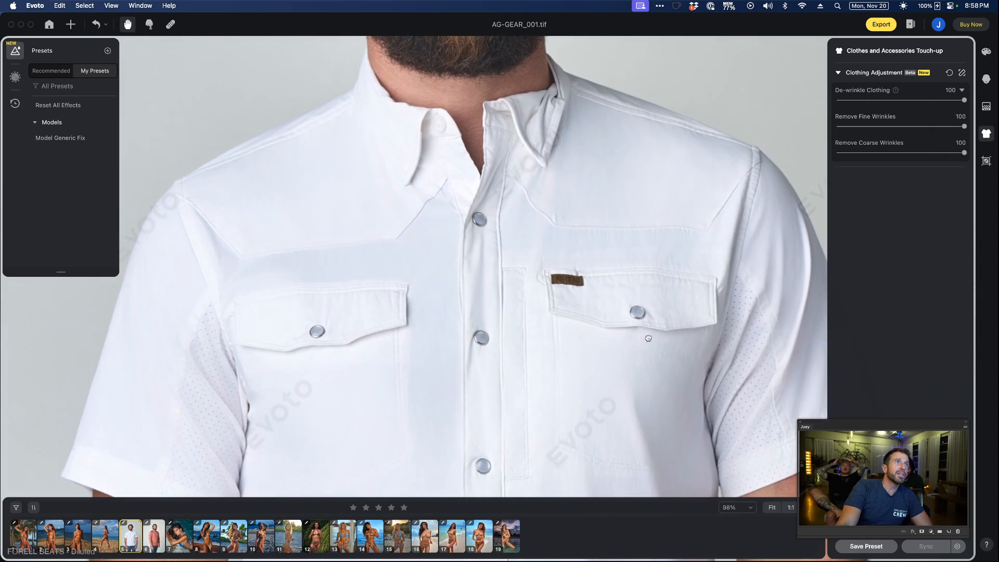
pyautogui.scroll(5, 595, 167)
pyautogui.moveTo(595, 167); pyautogui.dragTo(345, 259)
pyautogui.scroll(-1, 347, 260)
pyautogui.scroll(-3, 350, 261)
pyautogui.moveTo(309, 274); pyautogui.dragTo(755, 202)
pyautogui.moveTo(450, 243); pyautogui.dragTo(736, 270)
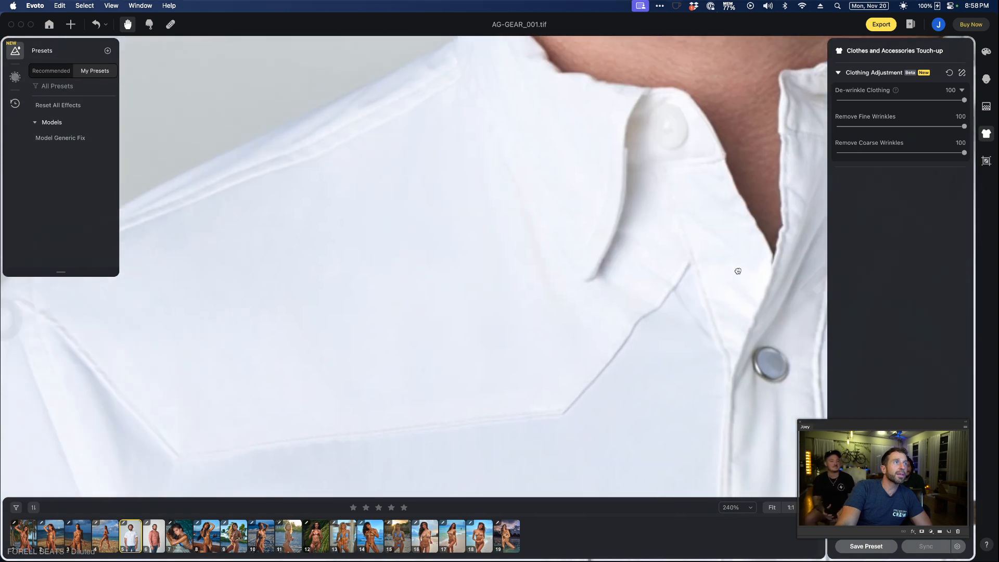
pyautogui.scroll(-8, 672, 268)
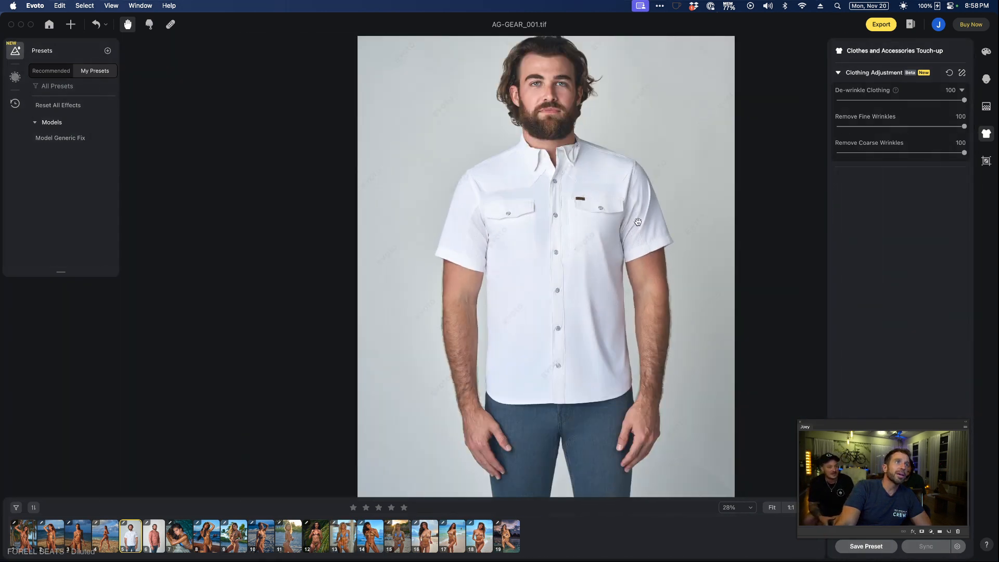
# Lower Remove Fine Wrinkles to 30 and check the fabric on the shirt front
pyautogui.moveTo(637, 222); pyautogui.dragTo(631, 257)
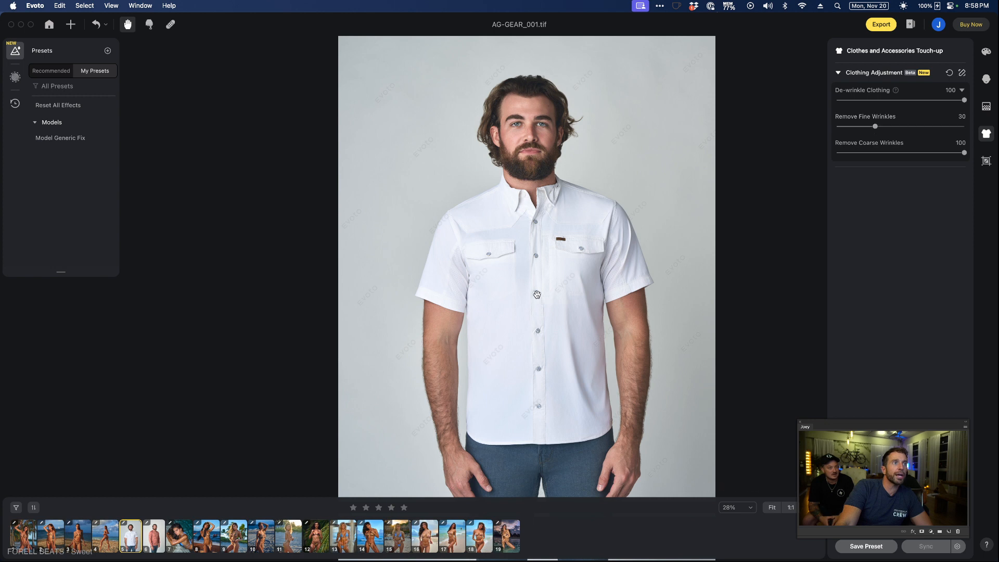
pyautogui.click(571, 329)
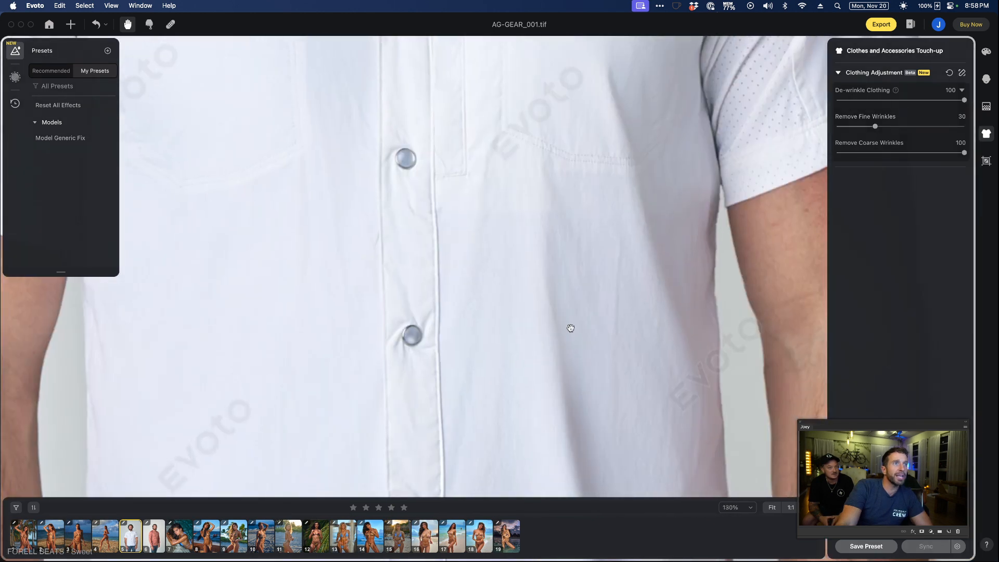
pyautogui.click(570, 329)
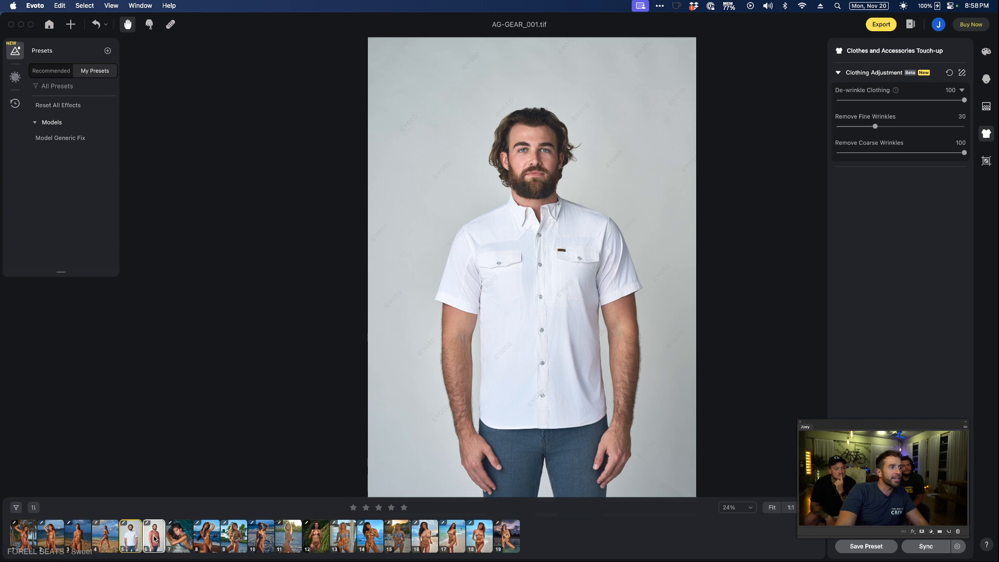
# Sync the Portrait Retouching, Background Adjustments and Clothes and Accessories Touch-up settings from AG-GEAR_001.tif to AG-GEAR_221.tif
pyautogui.click(928, 547)
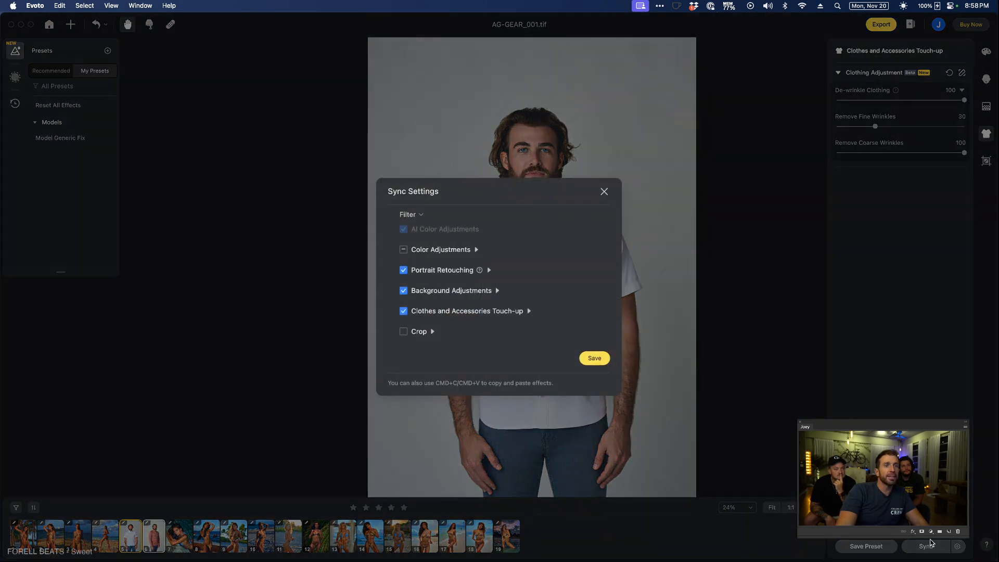
pyautogui.click(603, 359)
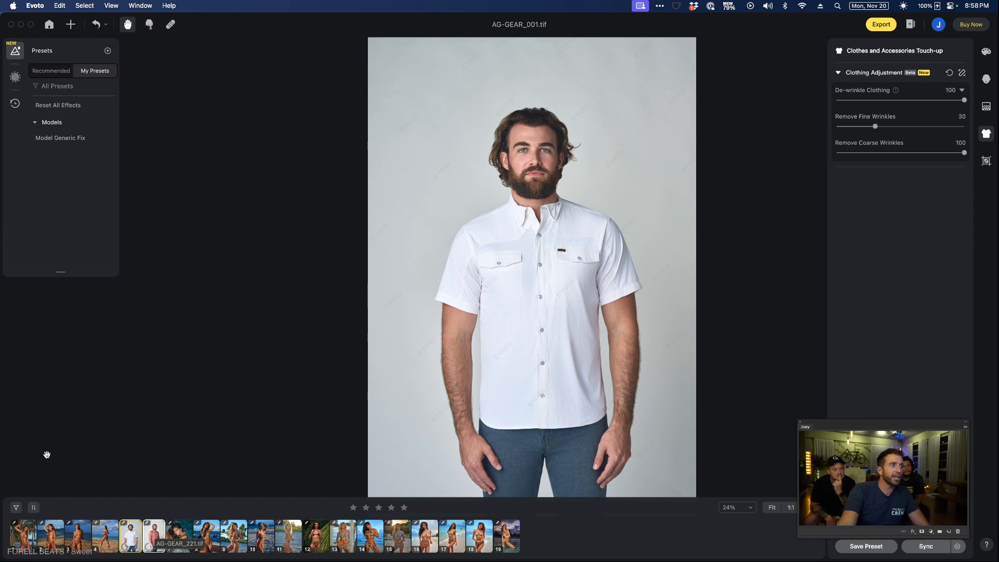
# Compare the synced AG-GEAR_221.tif with AG-GEAR_001.tif and examine the man's face and clothing
pyautogui.click(154, 535)
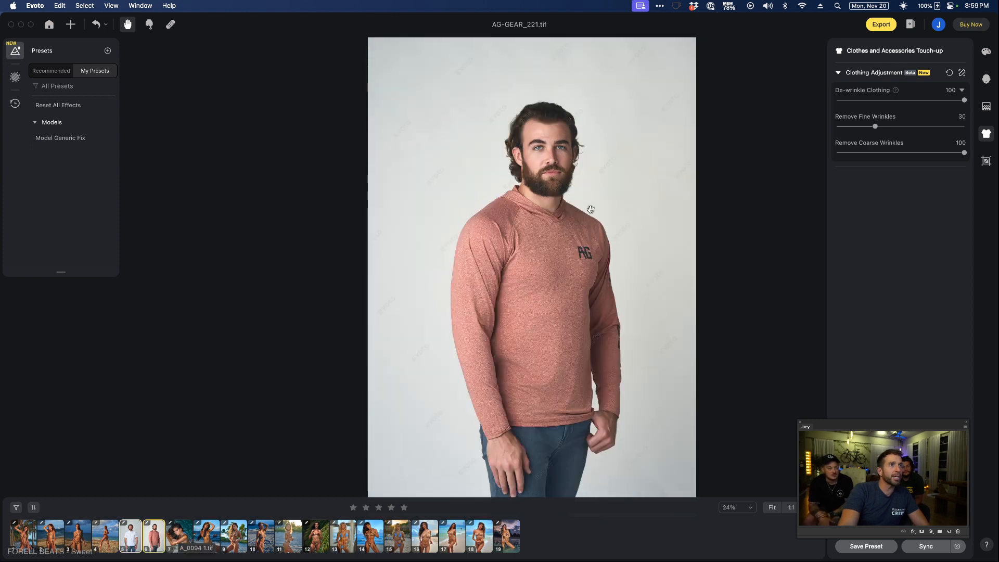
pyautogui.scroll(2, 588, 208)
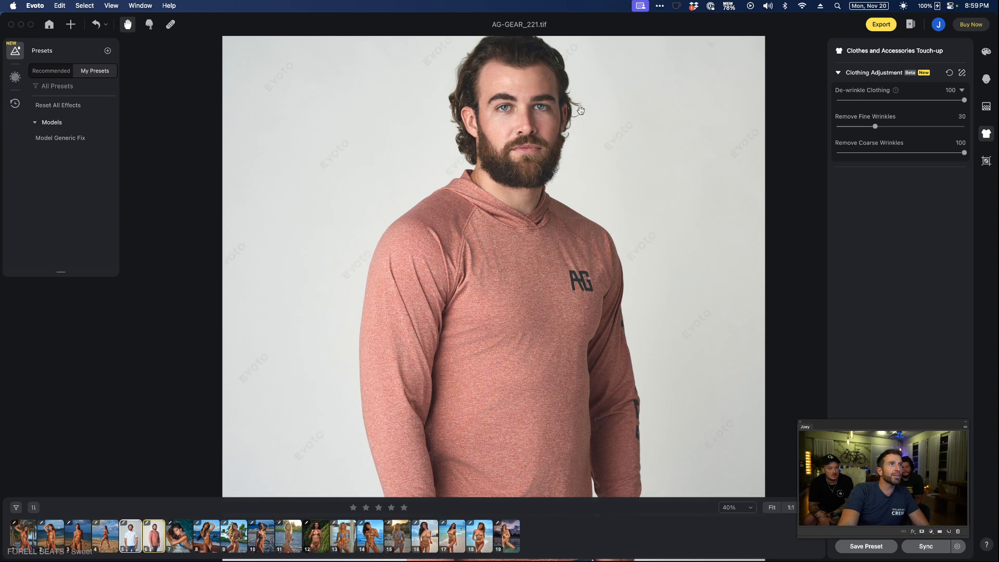
pyautogui.moveTo(581, 111); pyautogui.dragTo(593, 186)
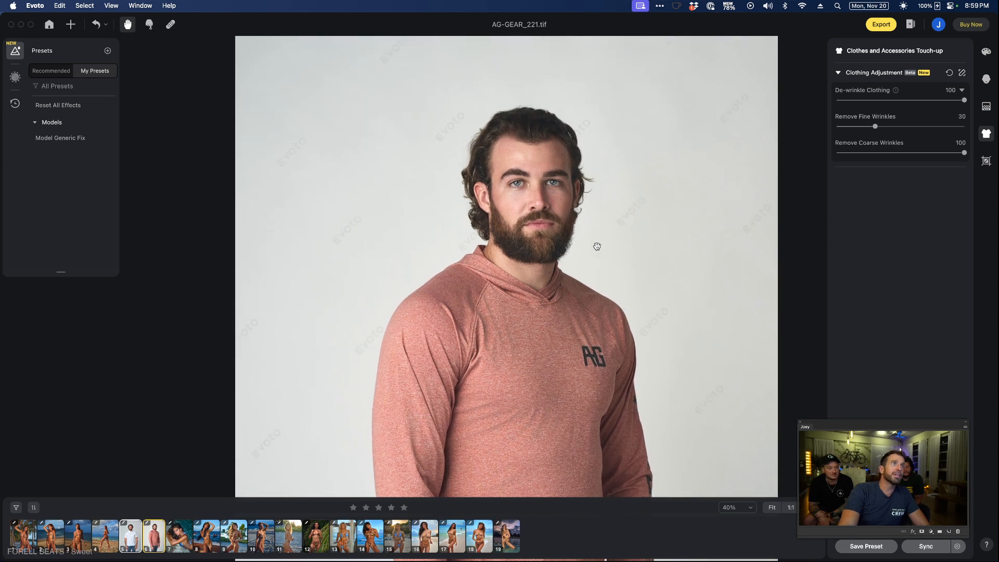
pyautogui.scroll(-2, 595, 245)
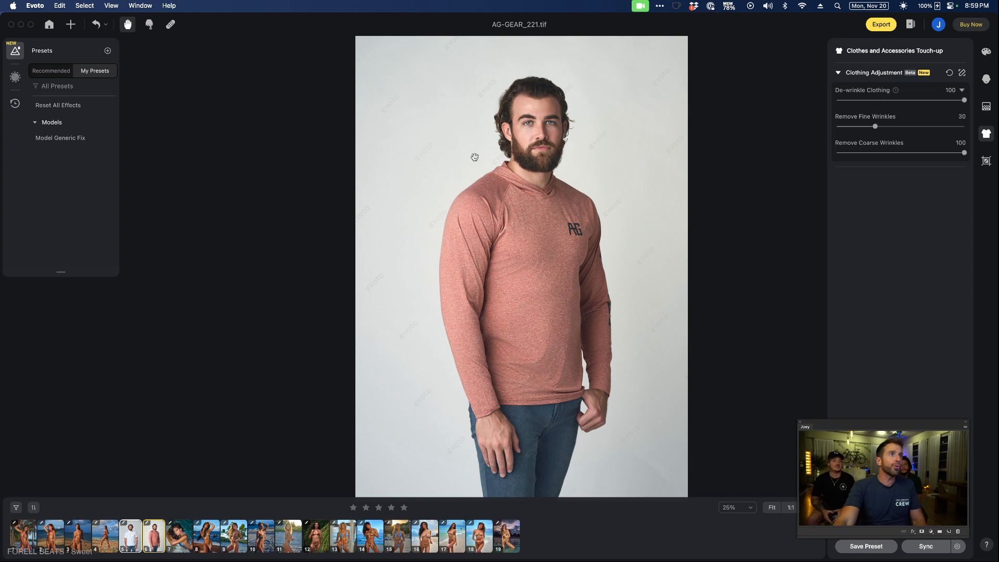
pyautogui.click(131, 536)
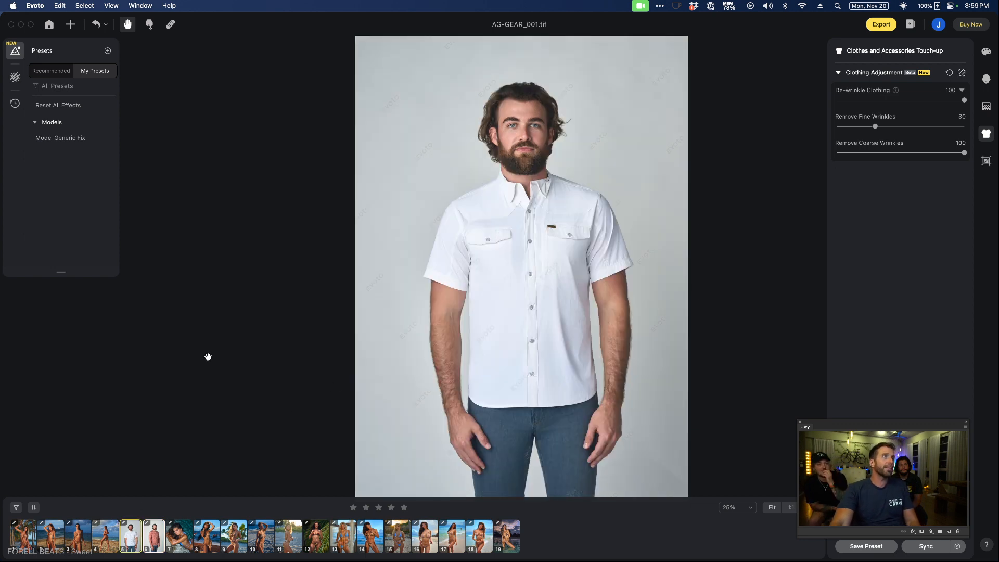
pyautogui.press('Right')
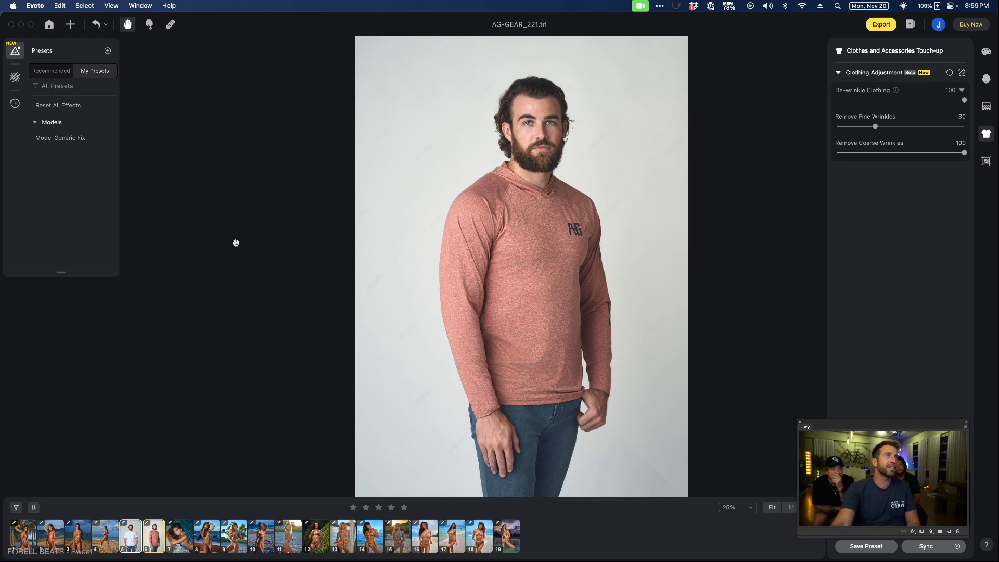
pyautogui.scroll(5, 556, 117)
pyautogui.moveTo(556, 125); pyautogui.dragTo(567, 204)
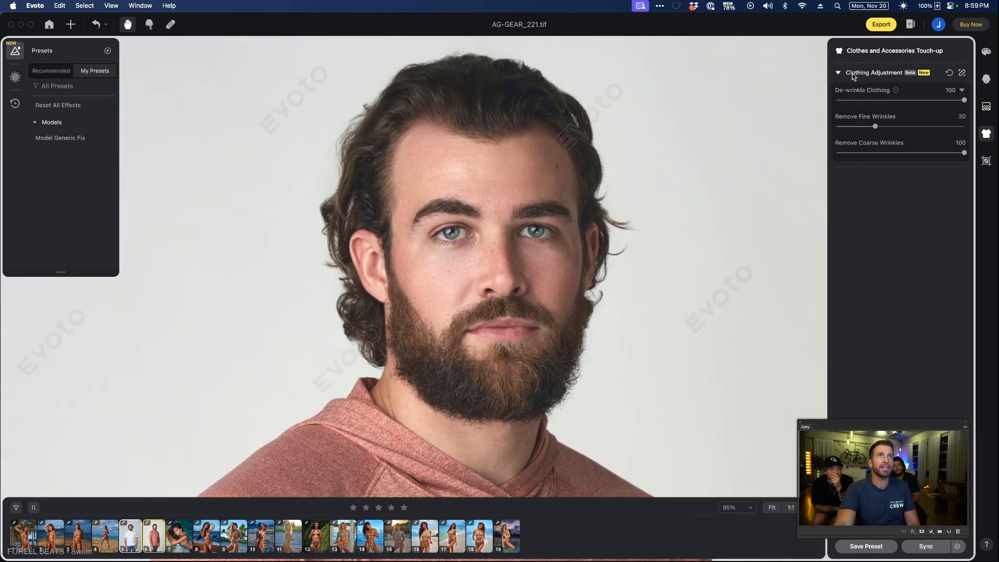
# Lower Freckle & Acne to 28 and Dark Circle to 46 in the male Blemish Removal settings for AG-GEAR_221.tif
pyautogui.click(986, 78)
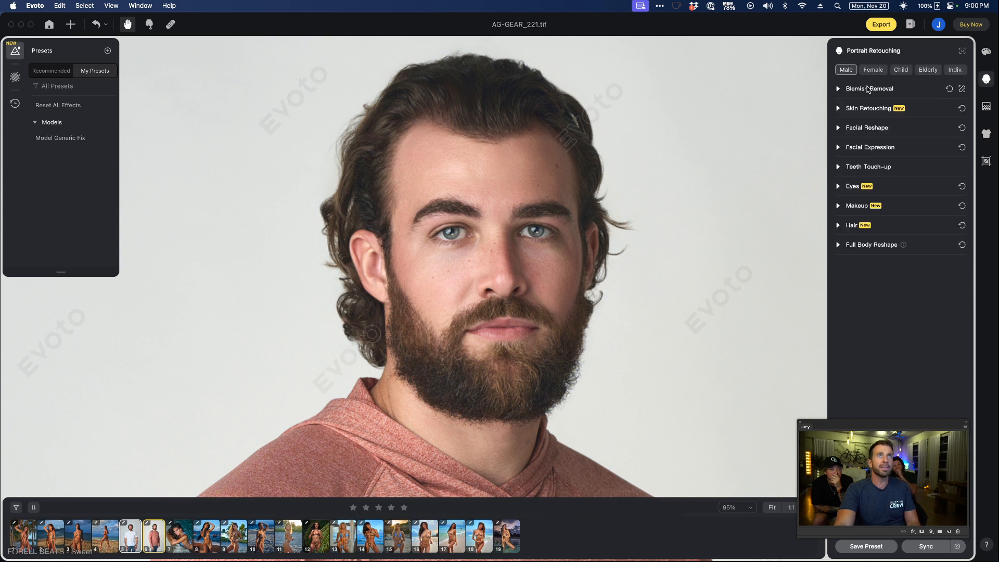
pyautogui.click(837, 90)
pyautogui.moveTo(913, 117); pyautogui.dragTo(873, 119)
pyautogui.moveTo(854, 244); pyautogui.dragTo(852, 295)
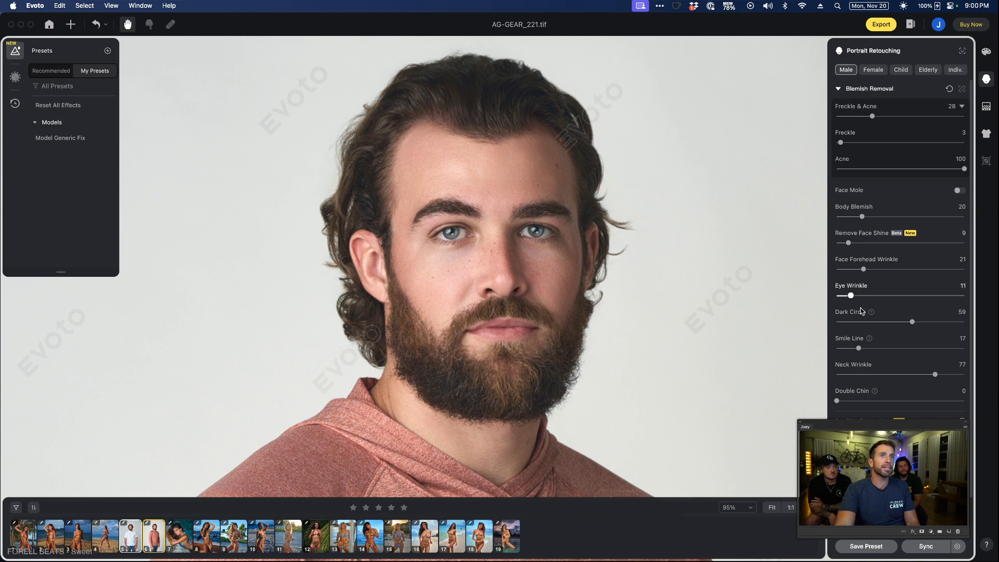
pyautogui.moveTo(902, 328); pyautogui.dragTo(888, 328)
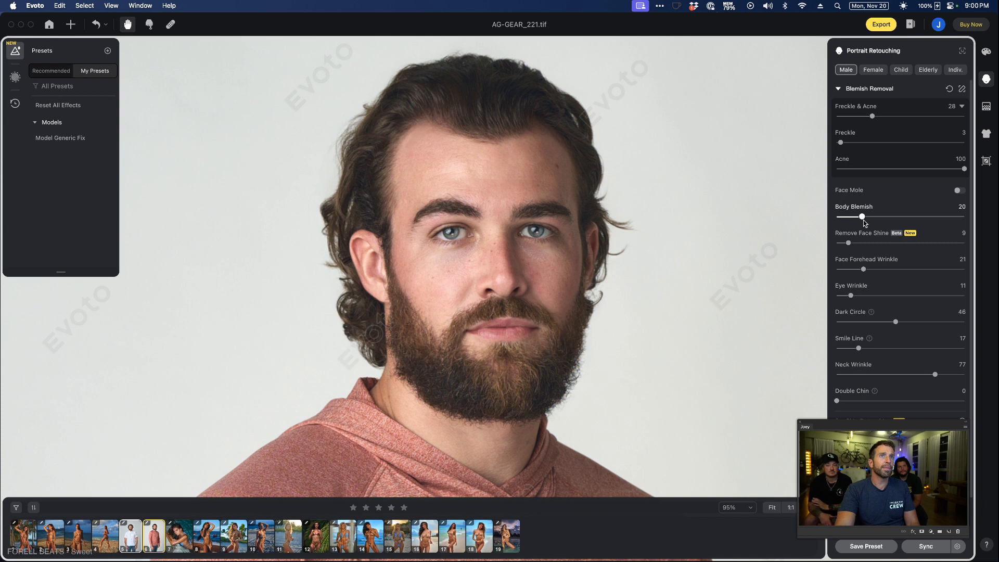
# Test the man's skin with Freckle & Acne at 0, and finally set it to 25
pyautogui.moveTo(876, 117); pyautogui.dragTo(835, 116)
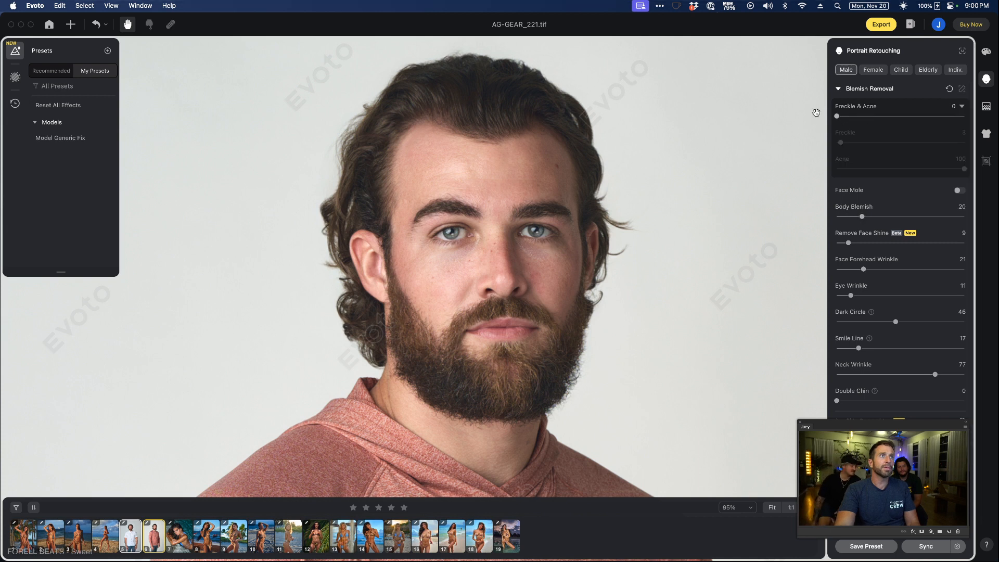
pyautogui.click(852, 117)
pyautogui.click(869, 116)
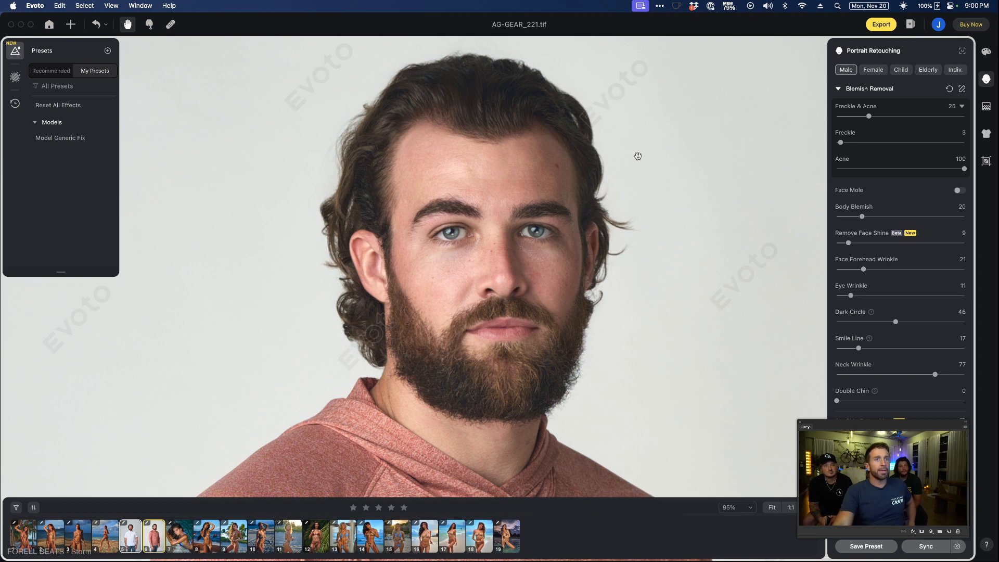
pyautogui.click(838, 88)
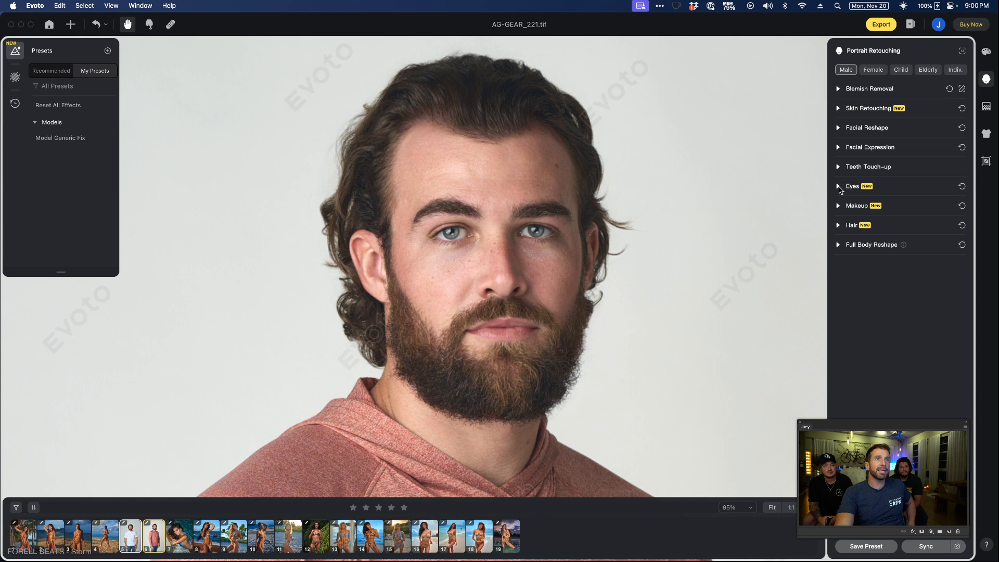
# Review the man's Eyes settings and compare his retouched face with the original
pyautogui.click(838, 186)
pyautogui.click(850, 318)
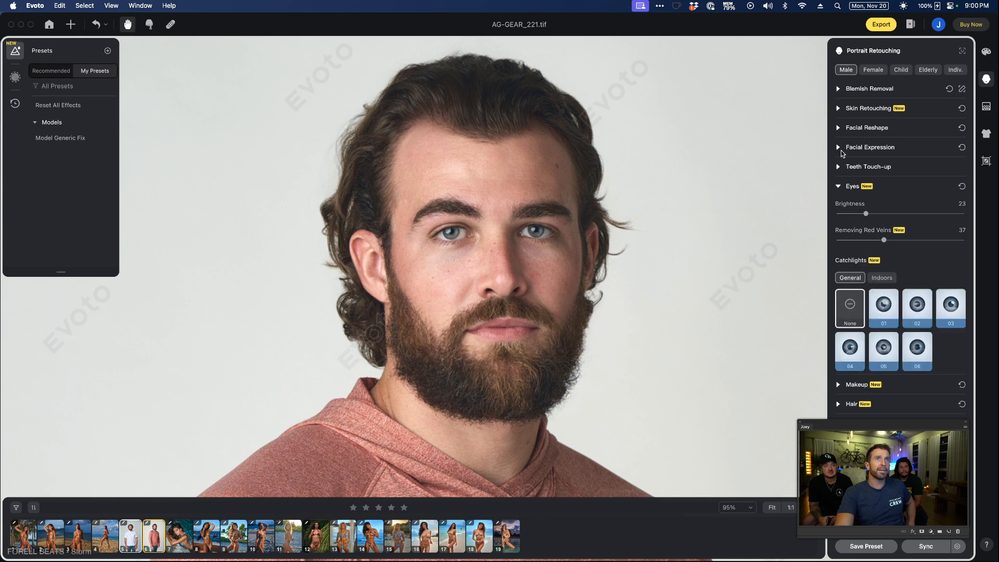
pyautogui.click(836, 186)
pyautogui.press('\\')
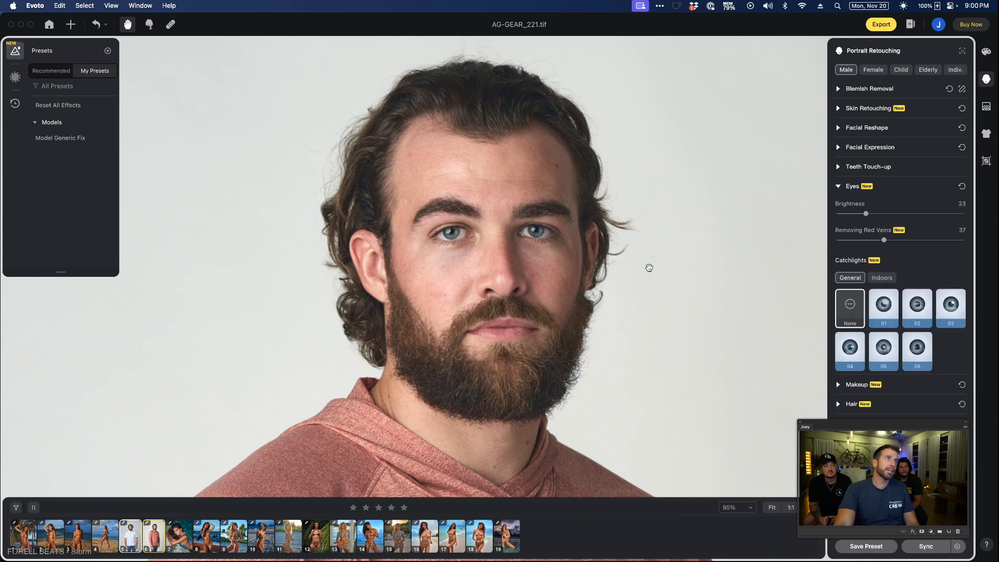
# Compare the retouched photo with the original, examining the man's upper body, hooded shirt and full figure
pyautogui.scroll(-5, 648, 268)
pyautogui.scroll(-1, 649, 267)
pyautogui.moveTo(602, 226); pyautogui.dragTo(562, 170)
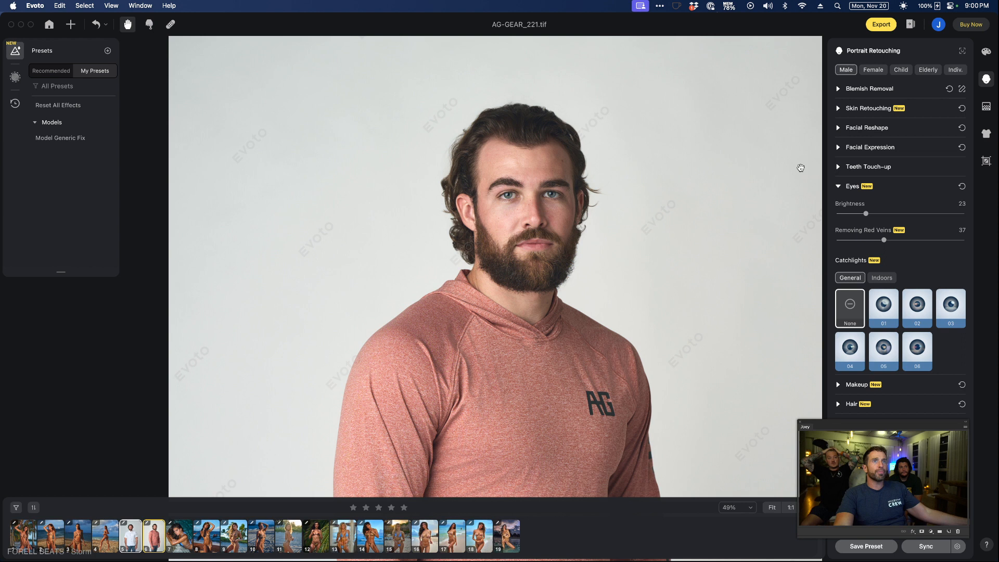
pyautogui.click(837, 187)
pyautogui.press('\\')
pyautogui.moveTo(629, 288); pyautogui.dragTo(586, 136)
pyautogui.scroll(-5, 596, 227)
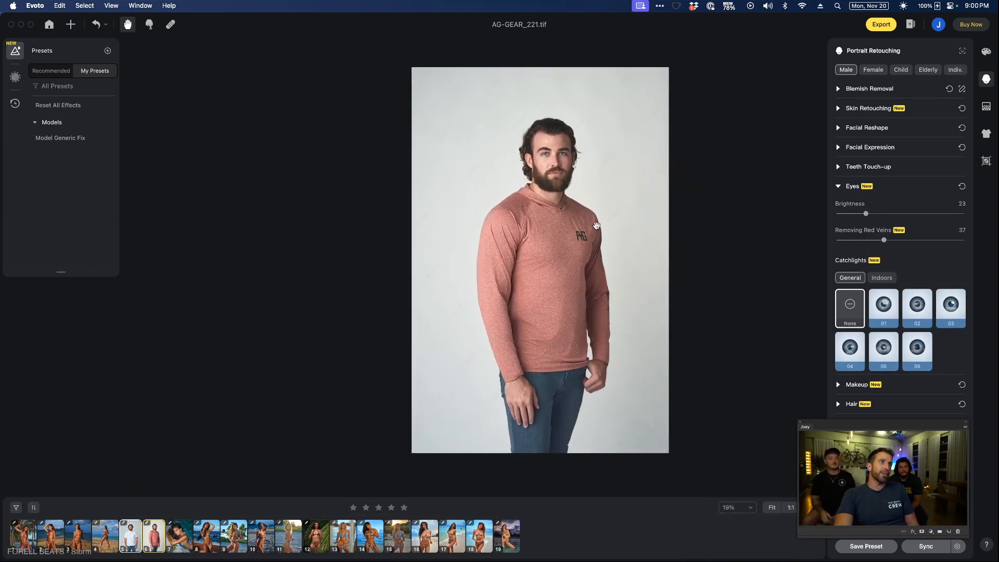
pyautogui.scroll(2, 597, 227)
pyautogui.moveTo(582, 177); pyautogui.dragTo(512, 198)
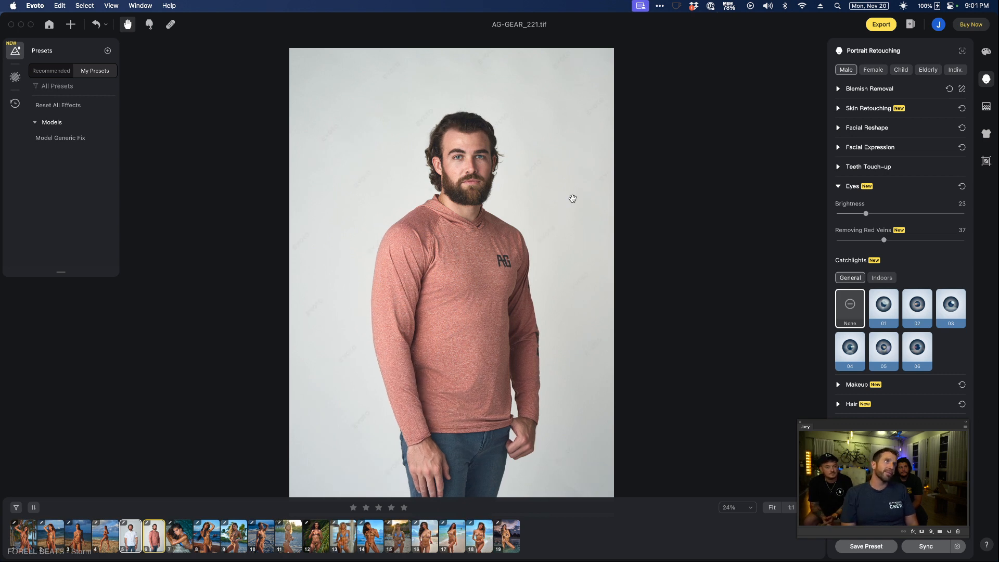
# Try the Gray02 and Brown03 headshot backdrops behind the man
pyautogui.click(986, 134)
pyautogui.click(986, 107)
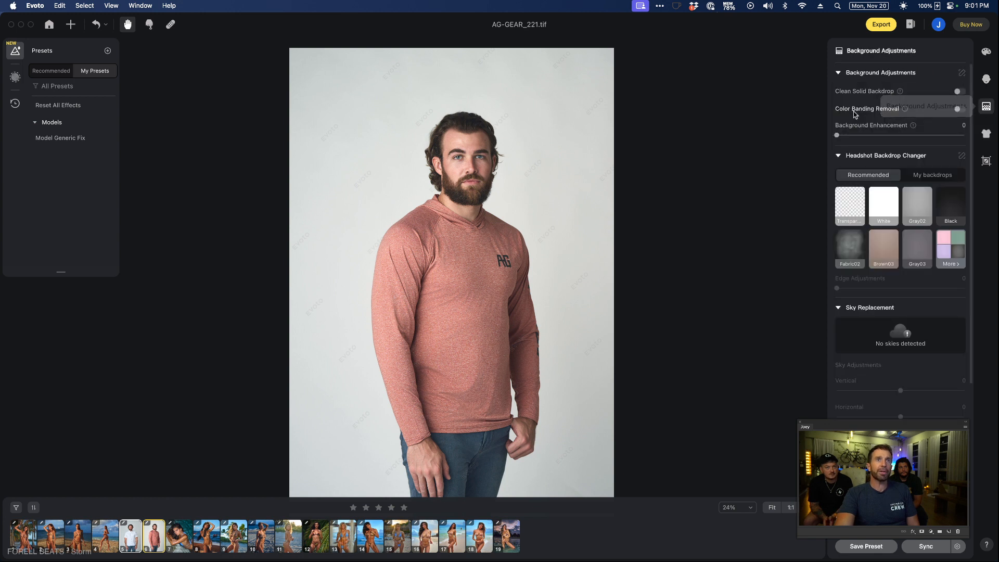
pyautogui.click(916, 203)
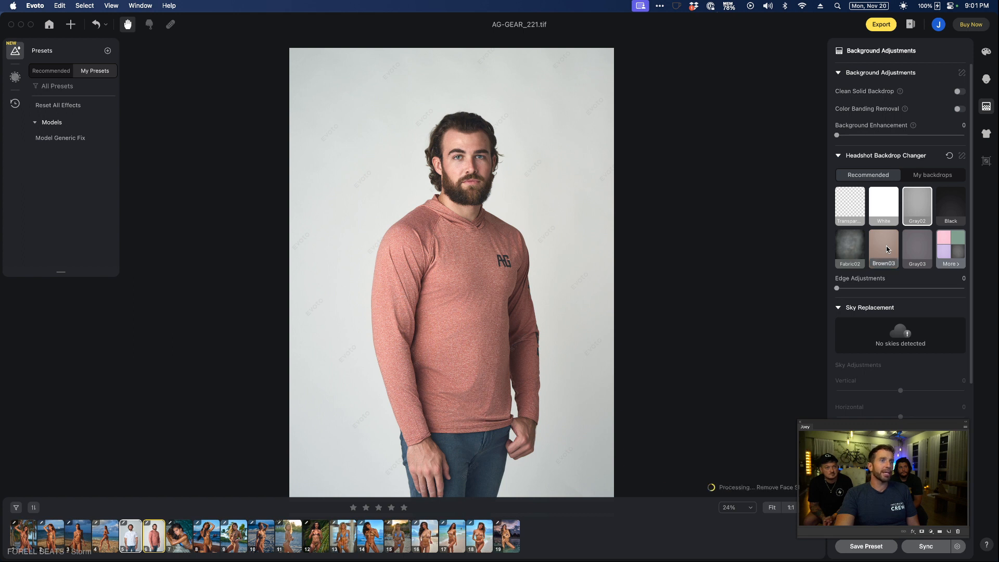
pyautogui.click(886, 246)
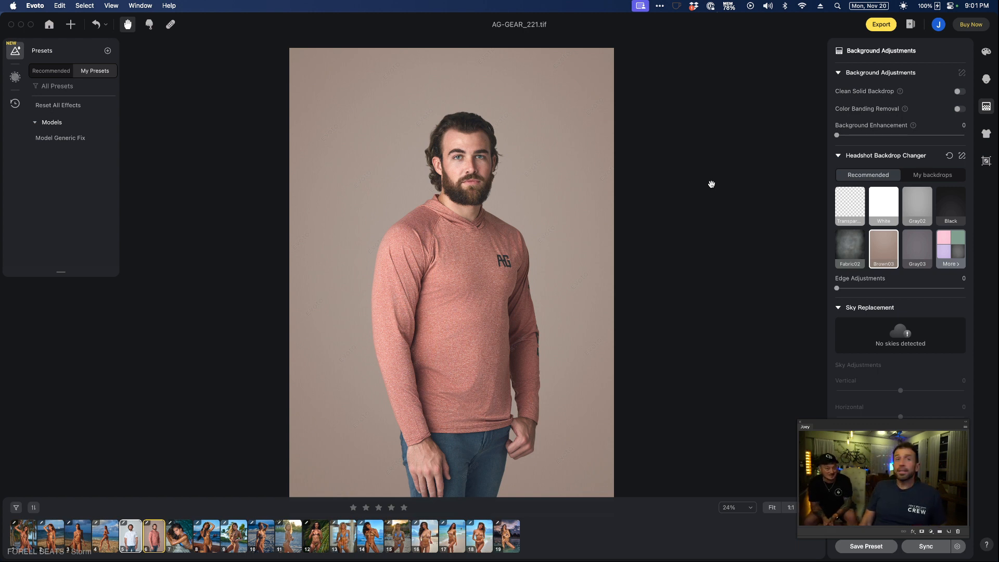
# Look through the custom and the full recommended backdrop collections, and try Green01 and Green02 behind the man
pyautogui.click(930, 175)
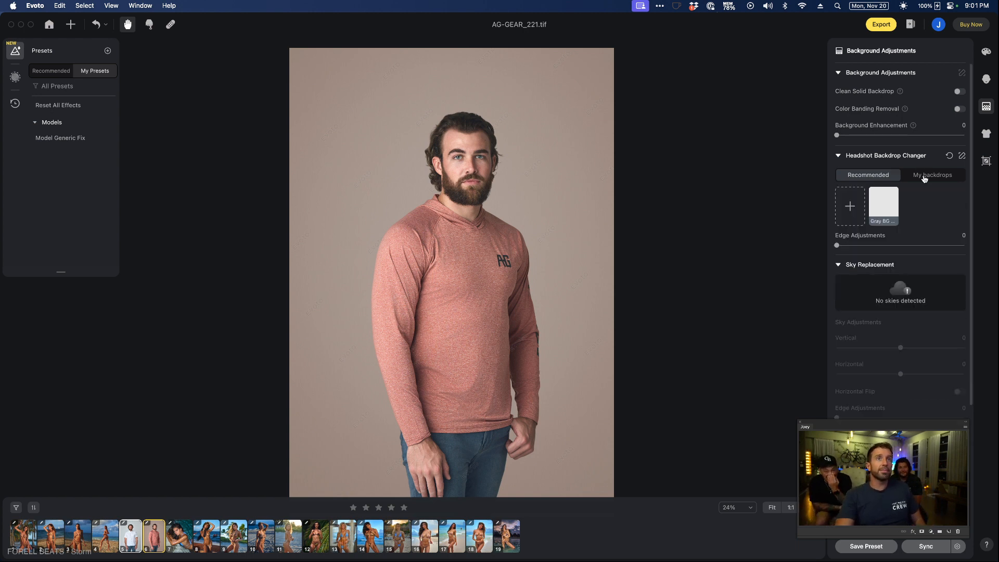
pyautogui.click(877, 177)
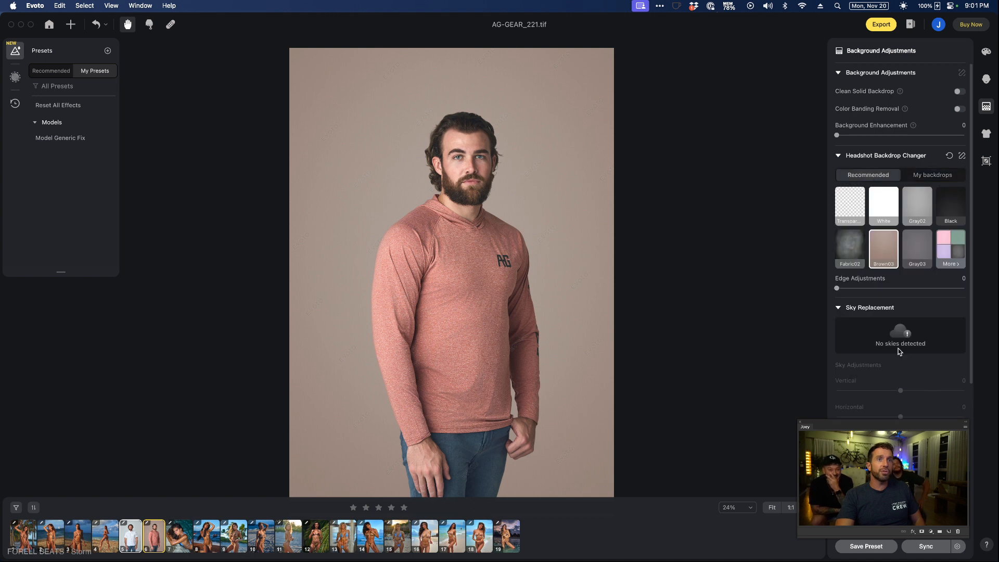
pyautogui.scroll(-4, 900, 351)
pyautogui.scroll(4, 900, 352)
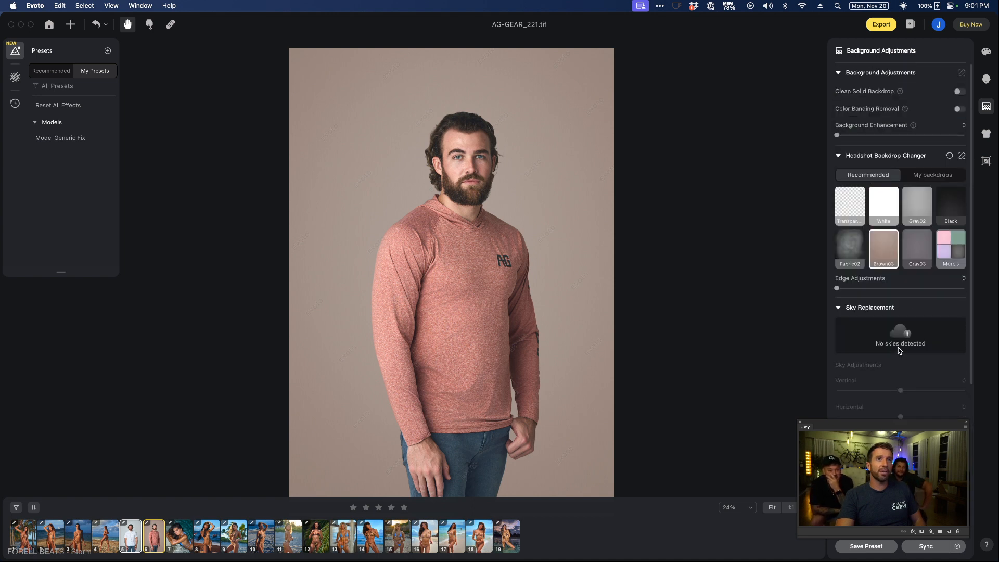
pyautogui.click(954, 264)
pyautogui.scroll(-5, 931, 296)
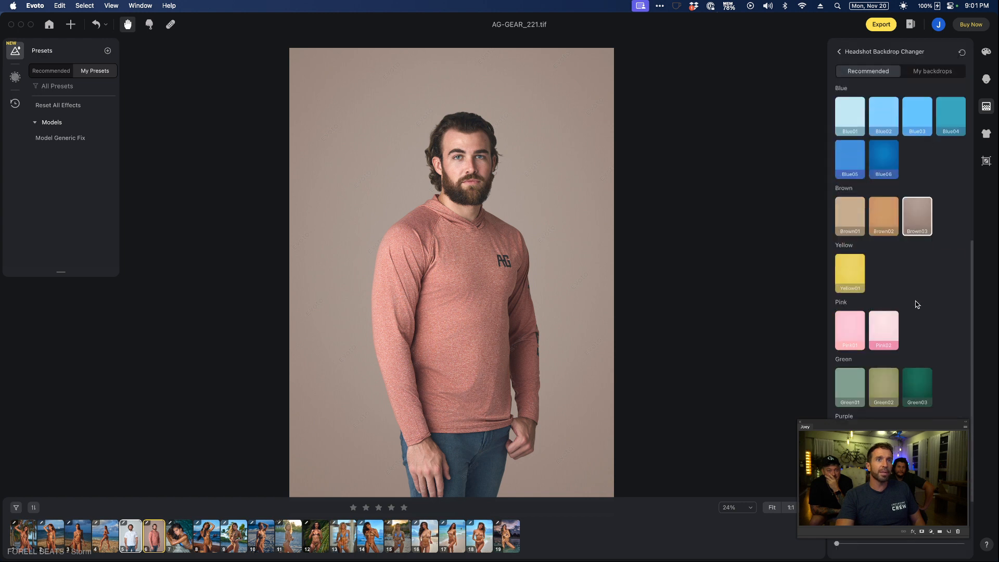
pyautogui.scroll(-2, 916, 307)
pyautogui.click(856, 345)
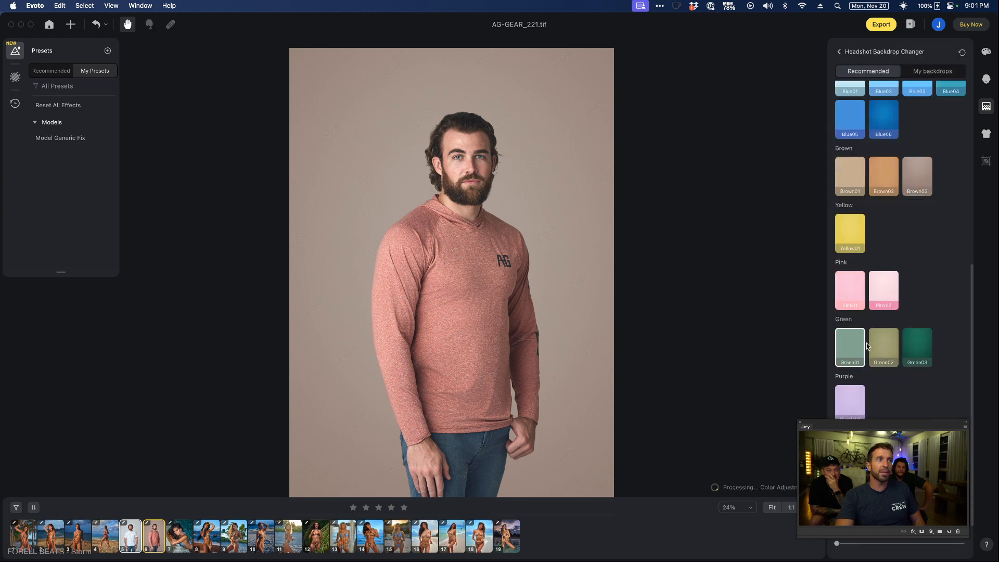
pyautogui.click(888, 347)
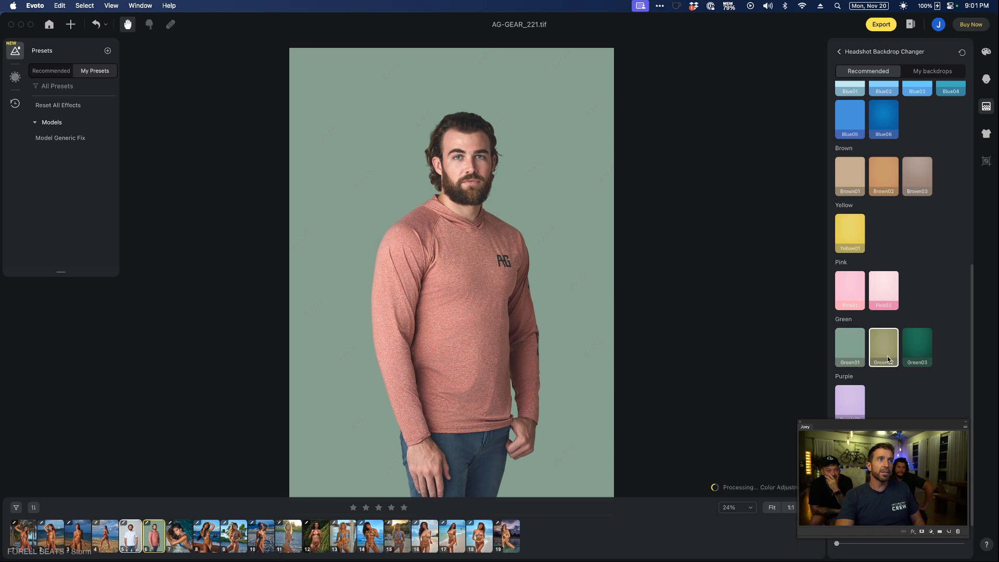
# Compare the Brown01 and Brown03 backdrops behind the man, ending on Brown03
pyautogui.scroll(3, 887, 269)
pyautogui.click(911, 292)
pyautogui.click(850, 286)
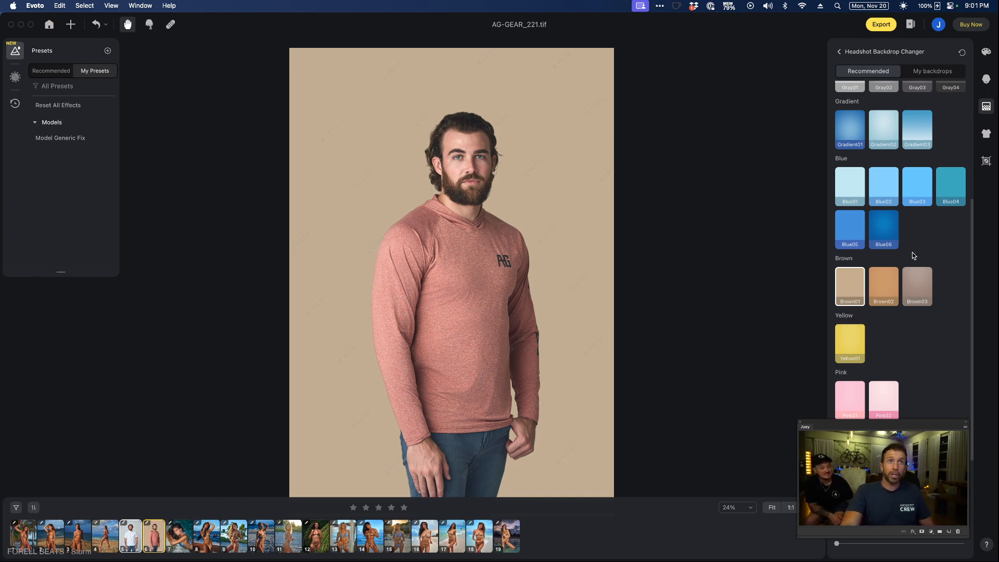
pyautogui.click(914, 280)
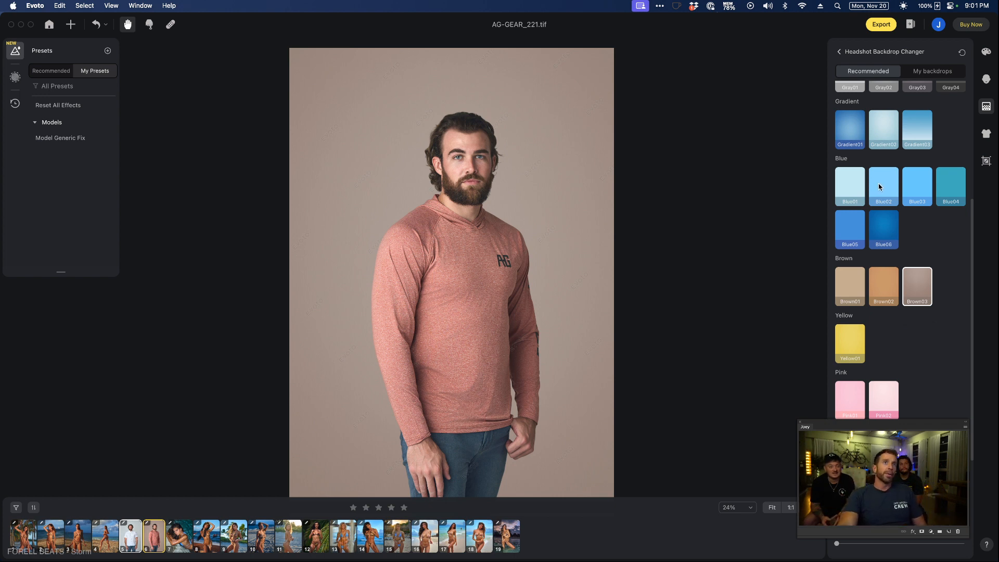
# Try the Gradient03, Gradient02 and Gray03 backdrops on the photo
pyautogui.click(916, 132)
pyautogui.click(883, 137)
pyautogui.moveTo(669, 225); pyautogui.dragTo(640, 283)
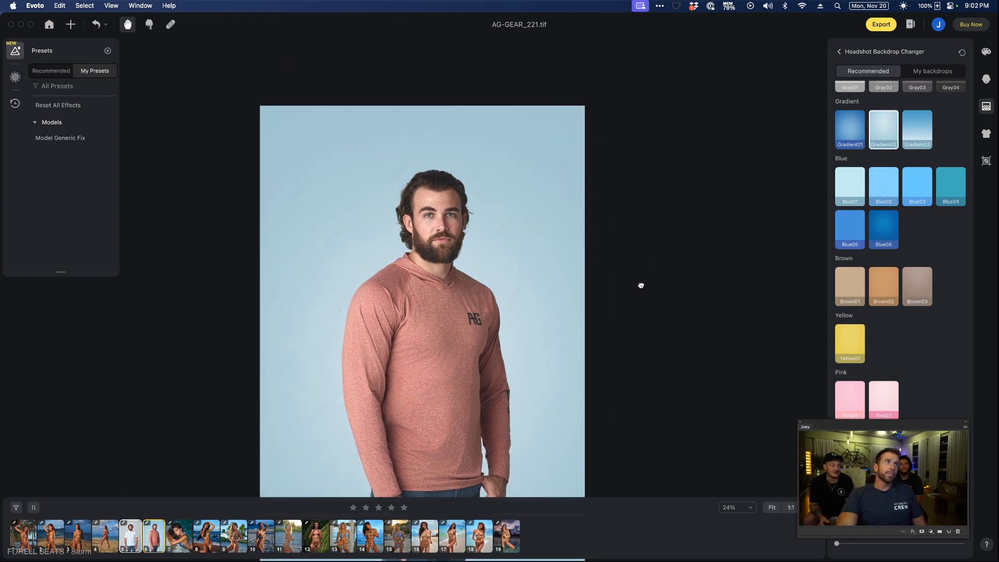
pyautogui.scroll(5, 917, 252)
pyautogui.click(916, 256)
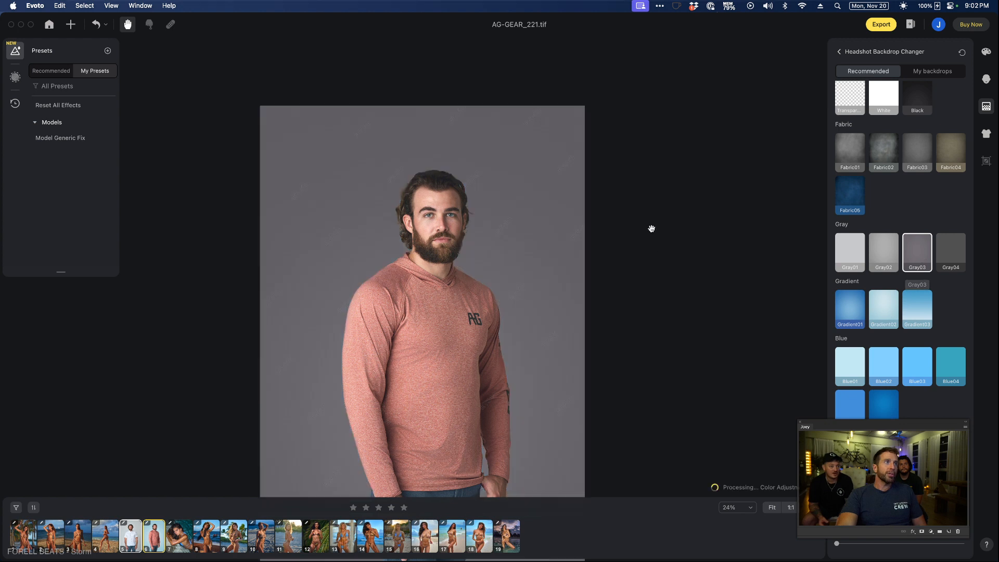
# Try the Fabric02 backdrop and examine the cutout edges around the man's hair and shoulders
pyautogui.scroll(-3, 648, 245)
pyautogui.click(886, 157)
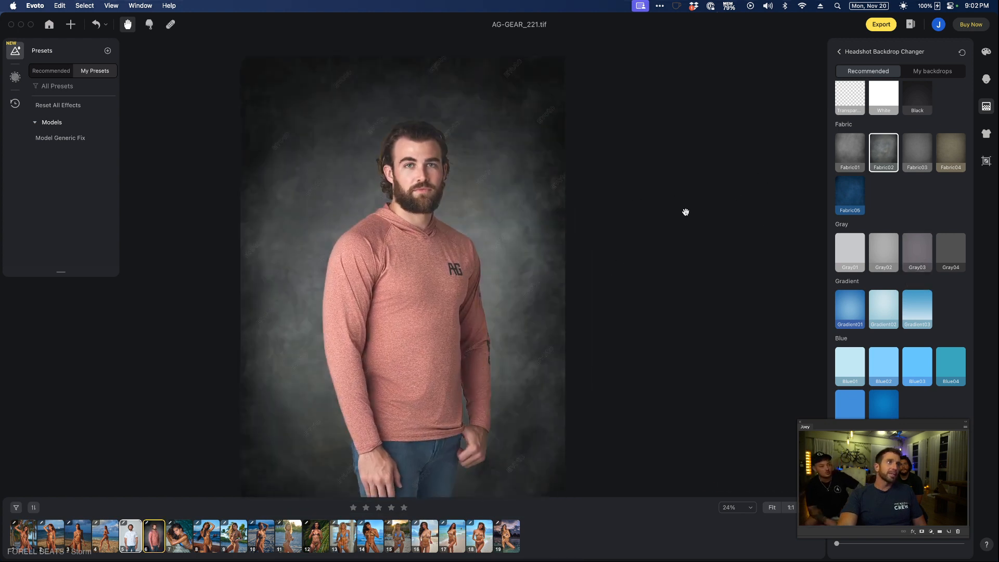
pyautogui.scroll(5, 461, 181)
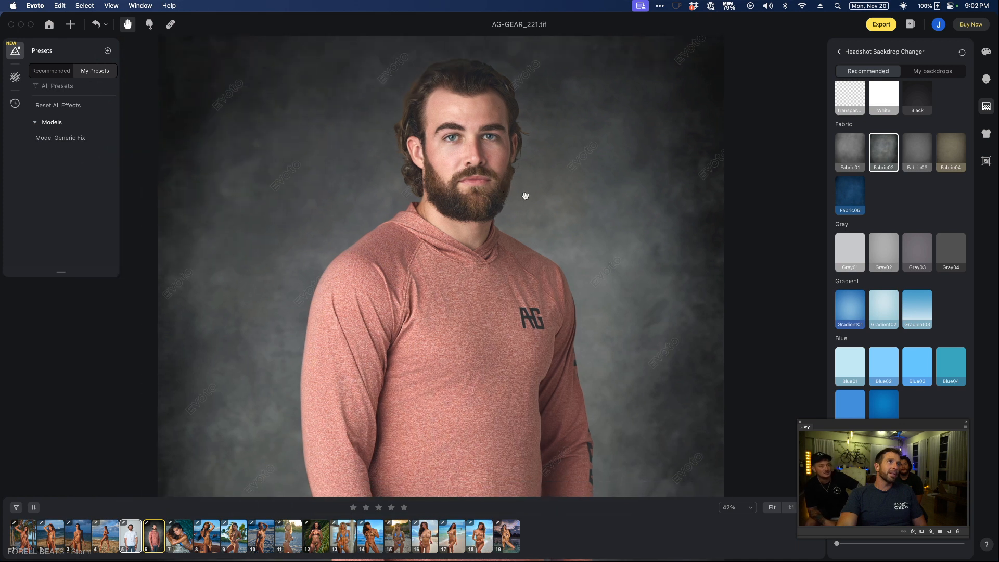
pyautogui.scroll(4, 524, 196)
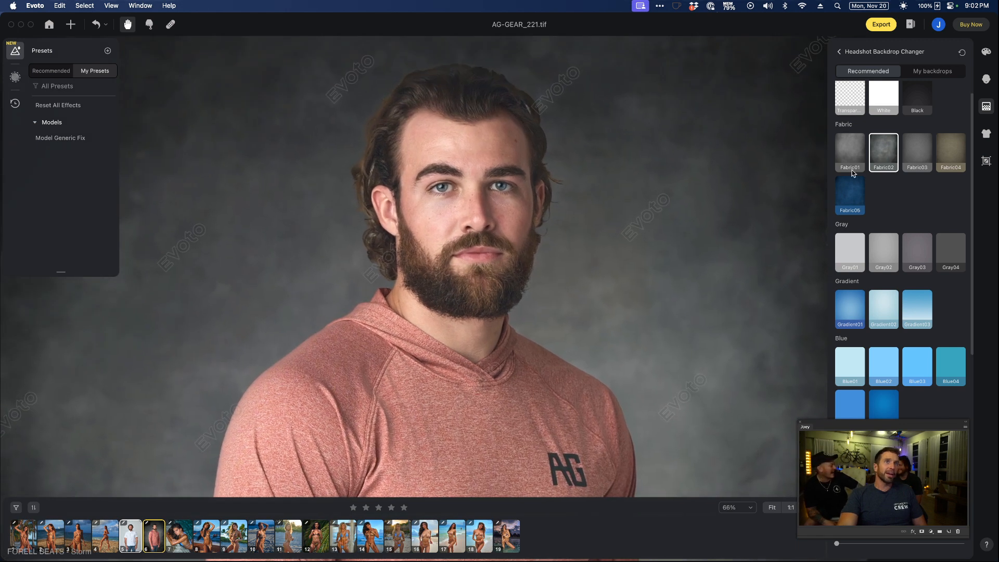
# Try the Fabric01 and Fabric04 backdrops and view each behind the man's full figure
pyautogui.click(850, 151)
pyautogui.scroll(-7, 608, 245)
pyautogui.scroll(1, 609, 245)
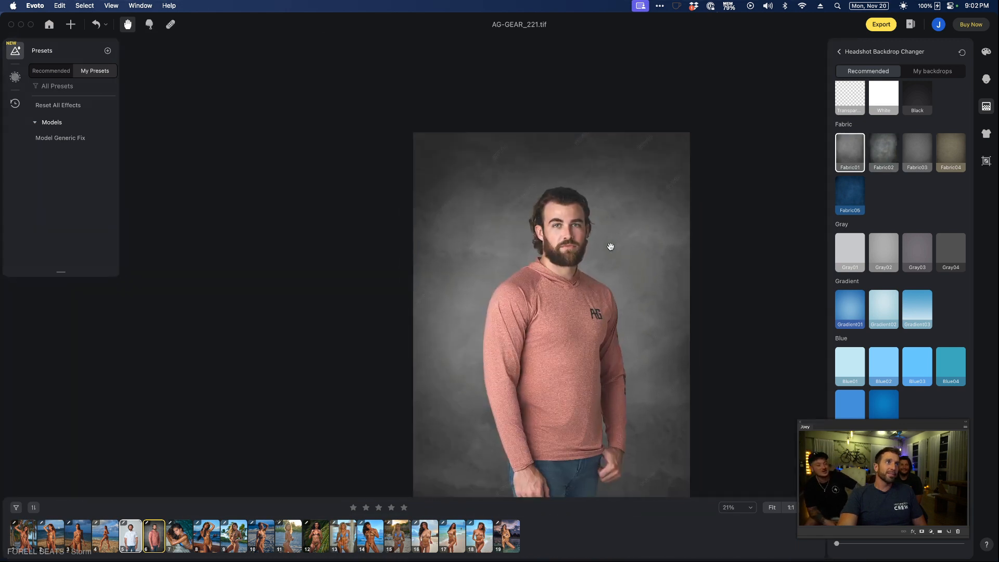
pyautogui.click(955, 144)
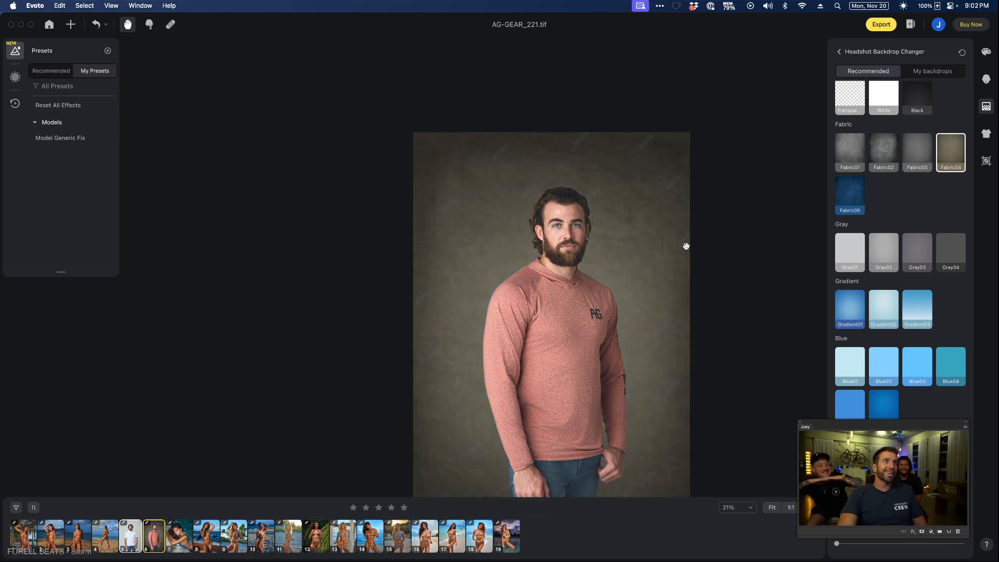
pyautogui.scroll(1, 684, 245)
pyautogui.moveTo(624, 263); pyautogui.dragTo(580, 214)
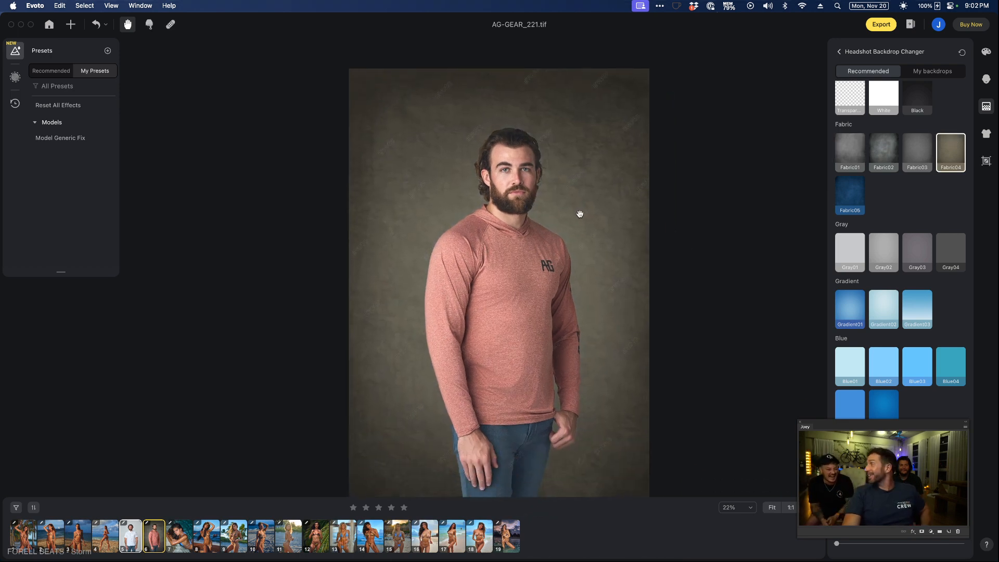
# Try the Fabric05 and Black backdrops behind the man
pyautogui.click(850, 191)
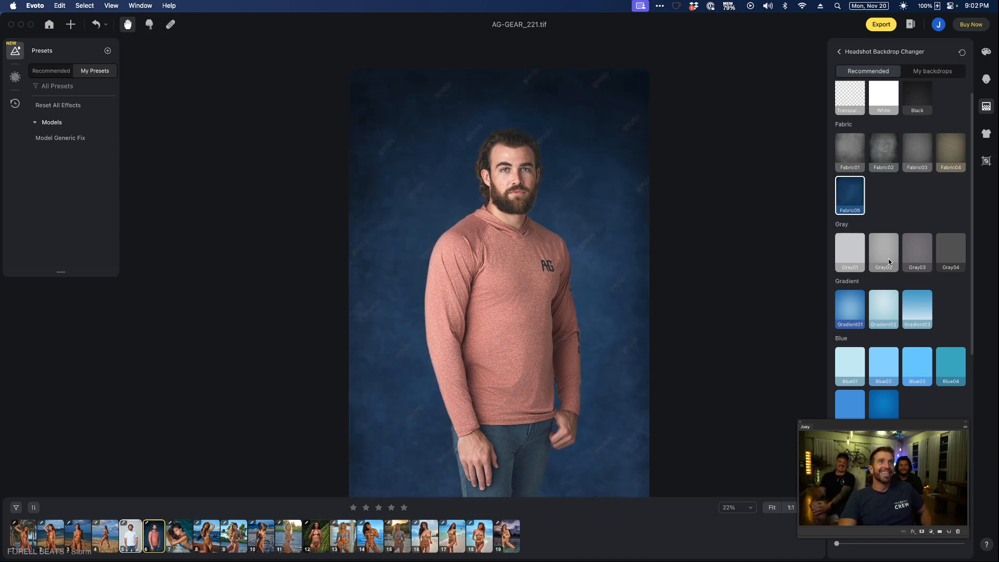
pyautogui.scroll(1, 887, 261)
pyautogui.click(909, 111)
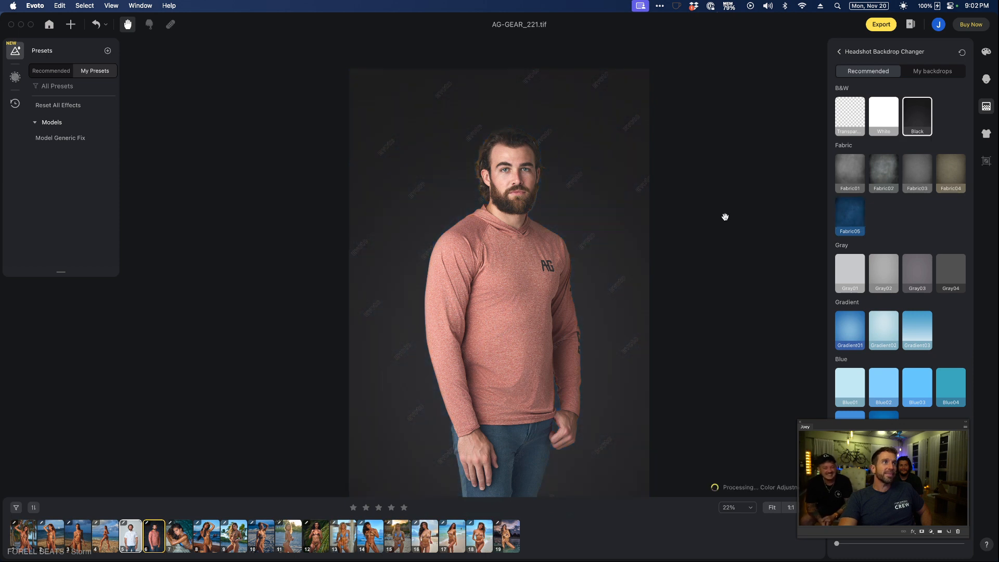
# Make the photo's background transparent and check which custom backdrops are available
pyautogui.click(858, 114)
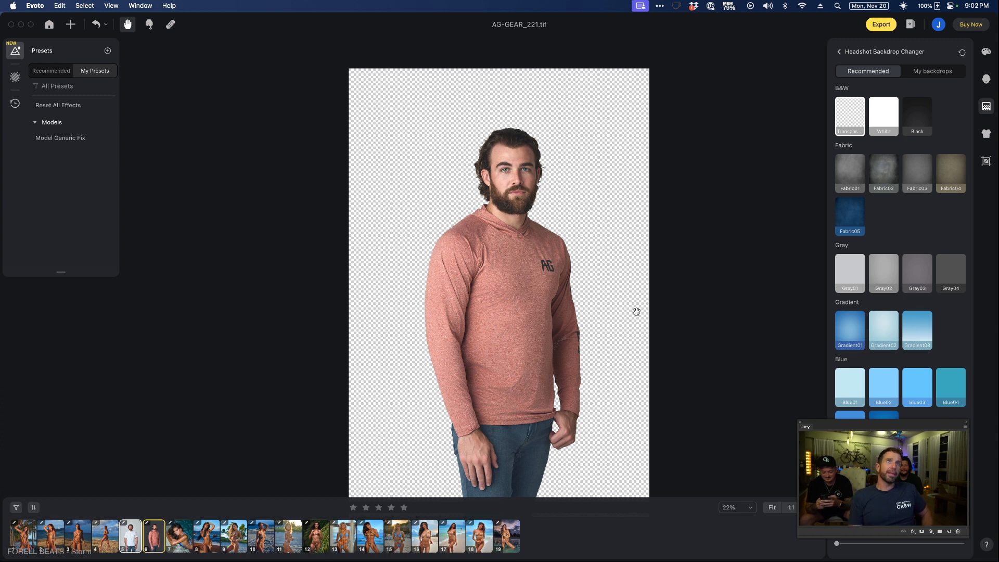
pyautogui.click(931, 74)
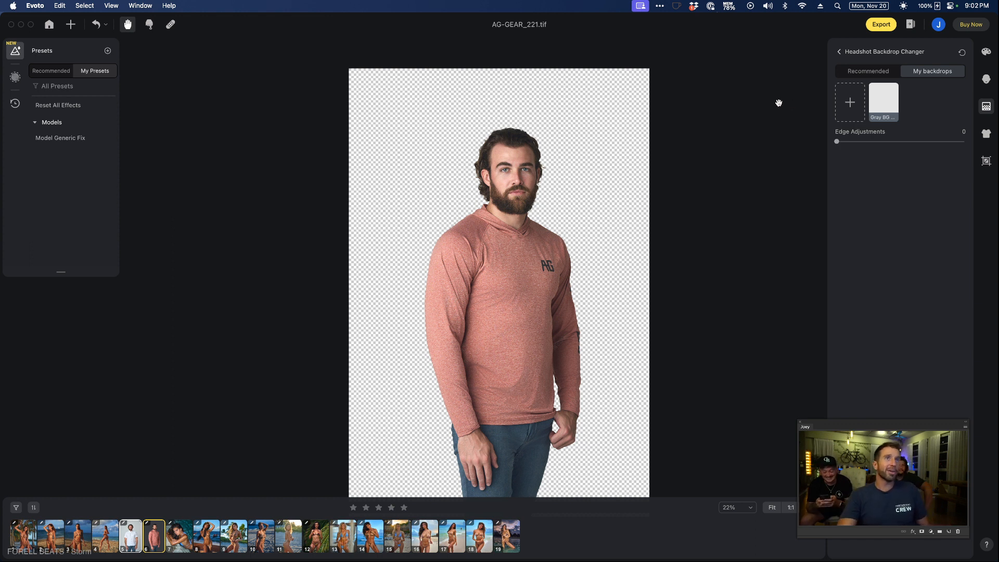
pyautogui.click(876, 75)
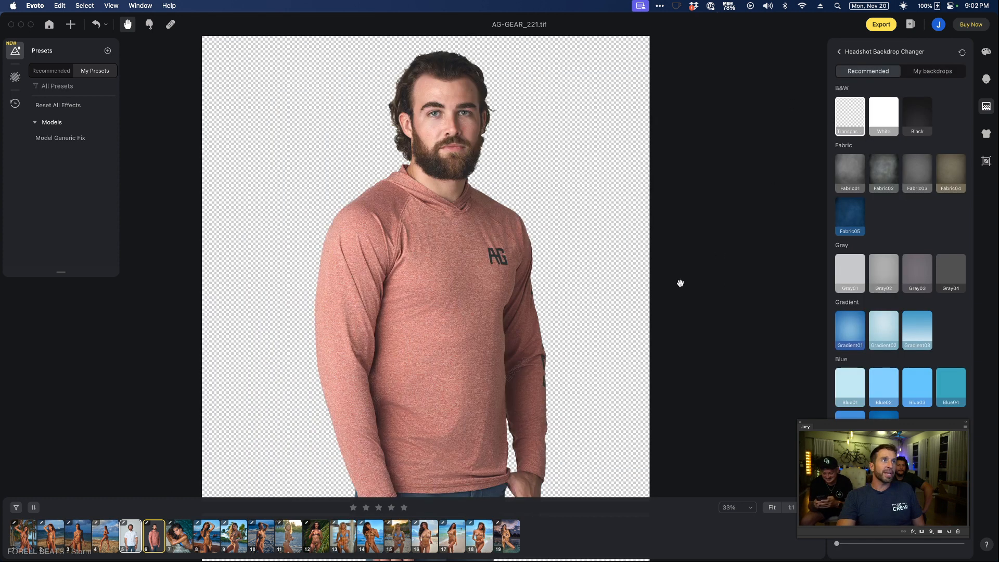
# Try the White backdrop behind the man and reset the backdrop change to restore the original studio background
pyautogui.click(881, 107)
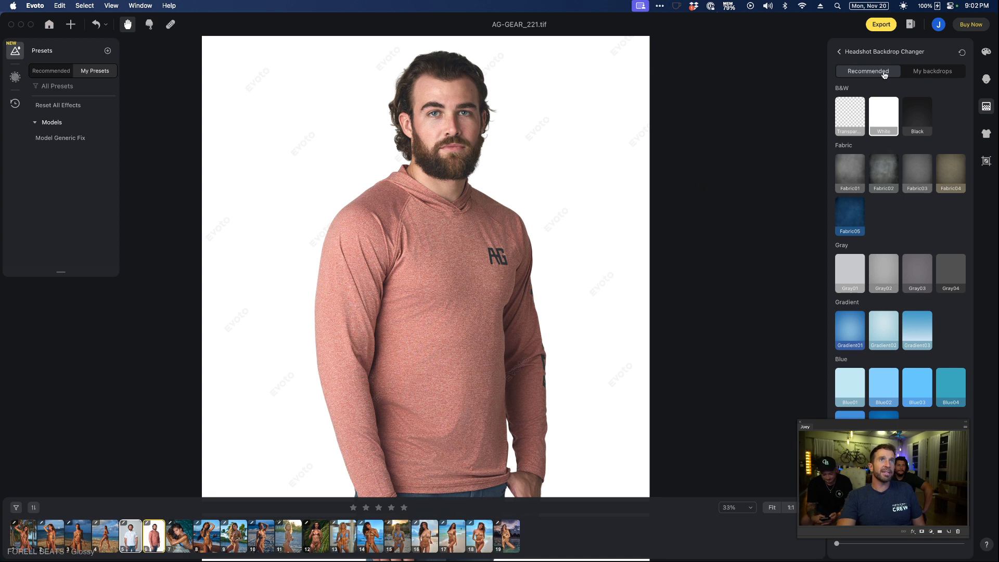
pyautogui.click(961, 53)
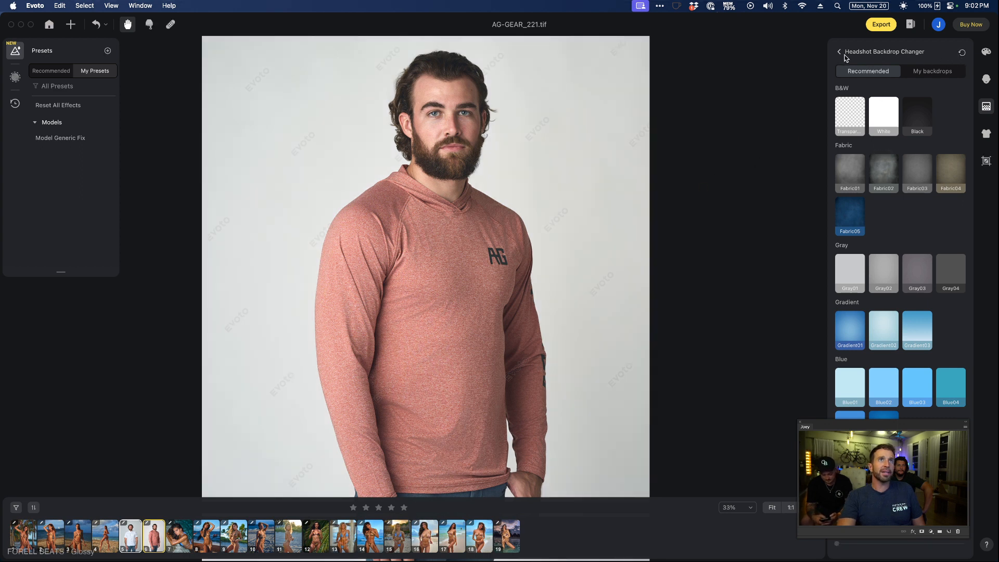
# Try the Brown01 and Green02 backdrops behind the man and view his full figure against them
pyautogui.scroll(-5, 936, 203)
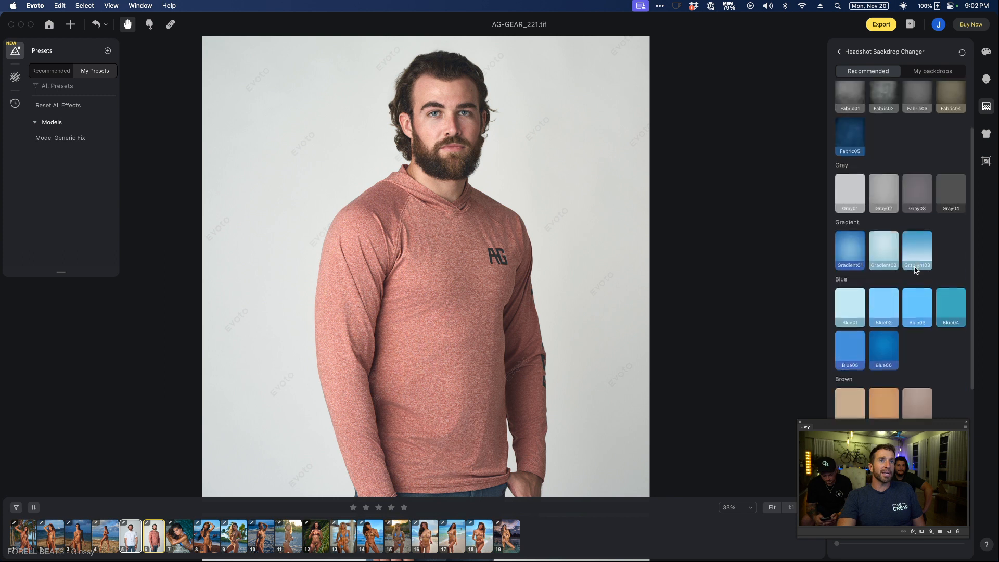
pyautogui.click(855, 251)
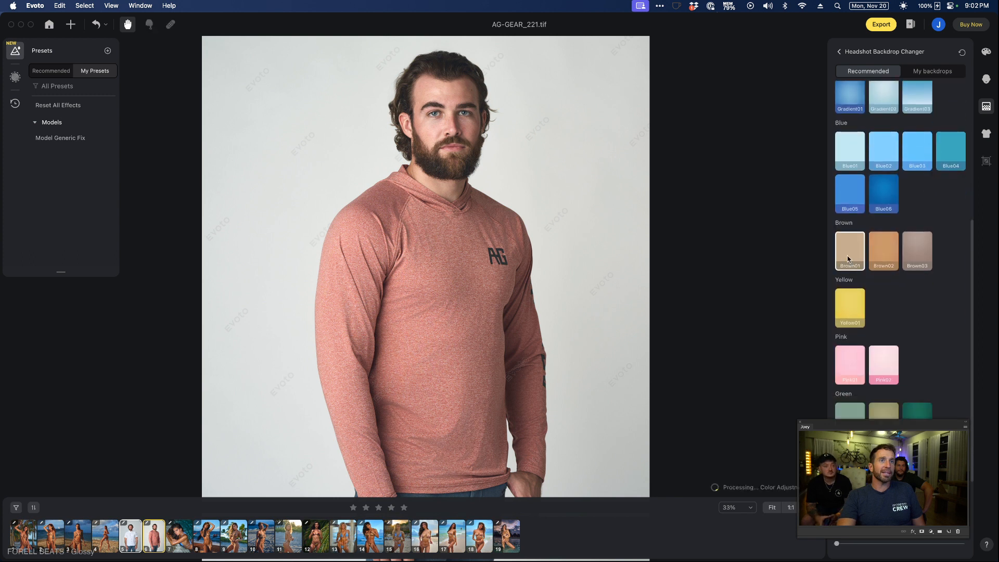
pyautogui.scroll(-5, 569, 303)
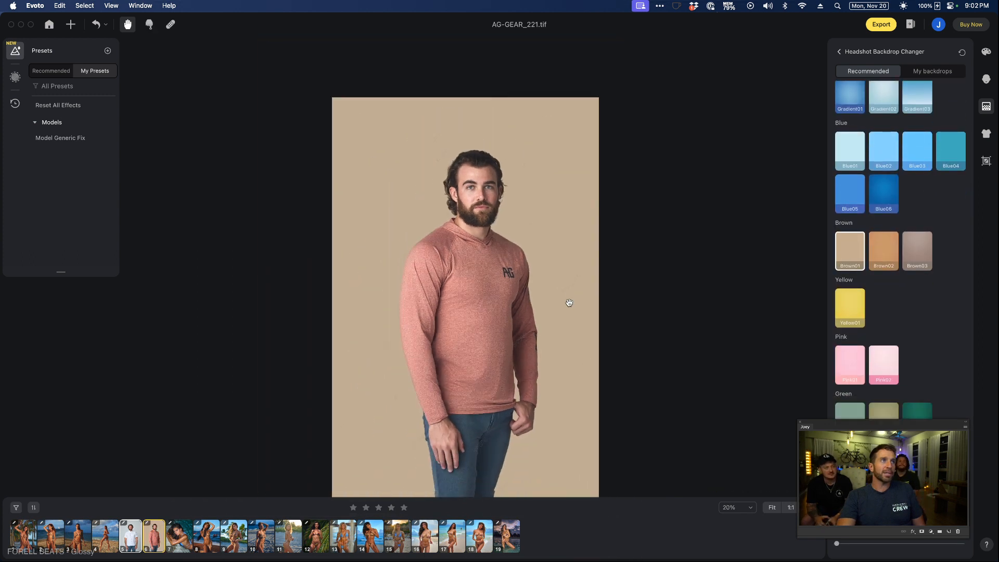
pyautogui.scroll(3, 910, 386)
pyautogui.scroll(2, 910, 386)
pyautogui.scroll(-6, 910, 385)
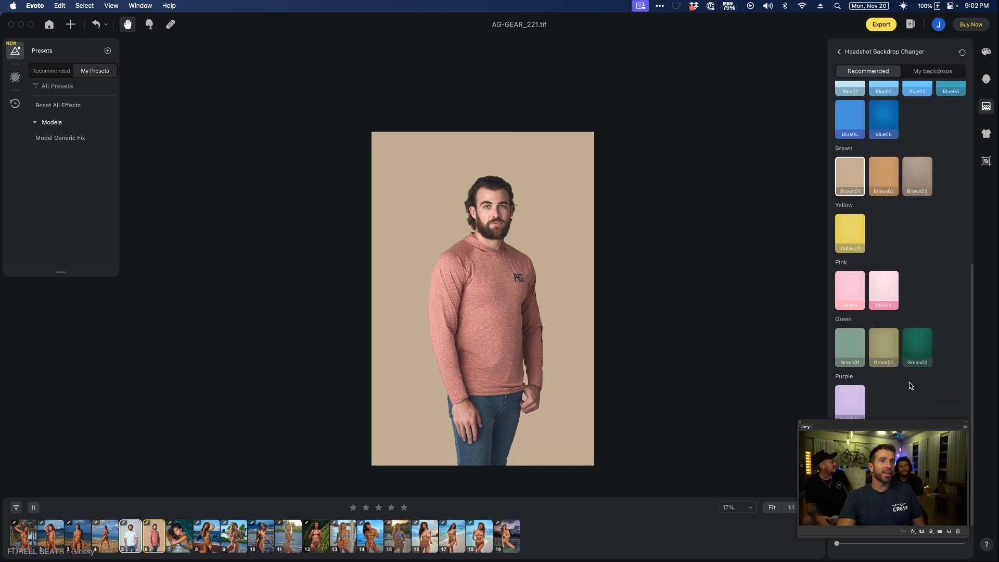
pyautogui.click(888, 353)
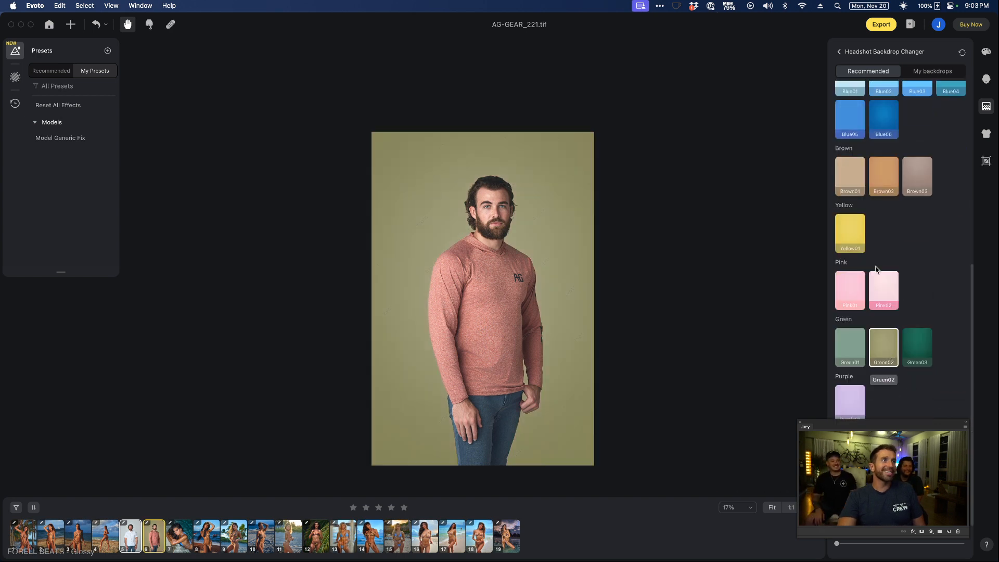
# Apply the Brown03 backdrop to the photo of the man in the salmon hooded shirt and check it closer up
pyautogui.click(916, 188)
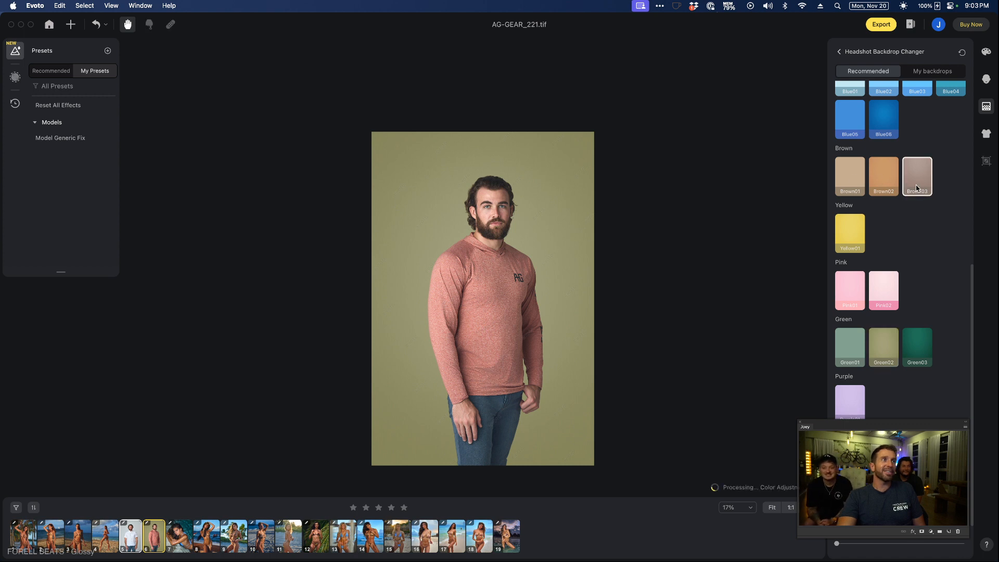
pyautogui.scroll(3, 632, 292)
pyautogui.scroll(-2, 632, 291)
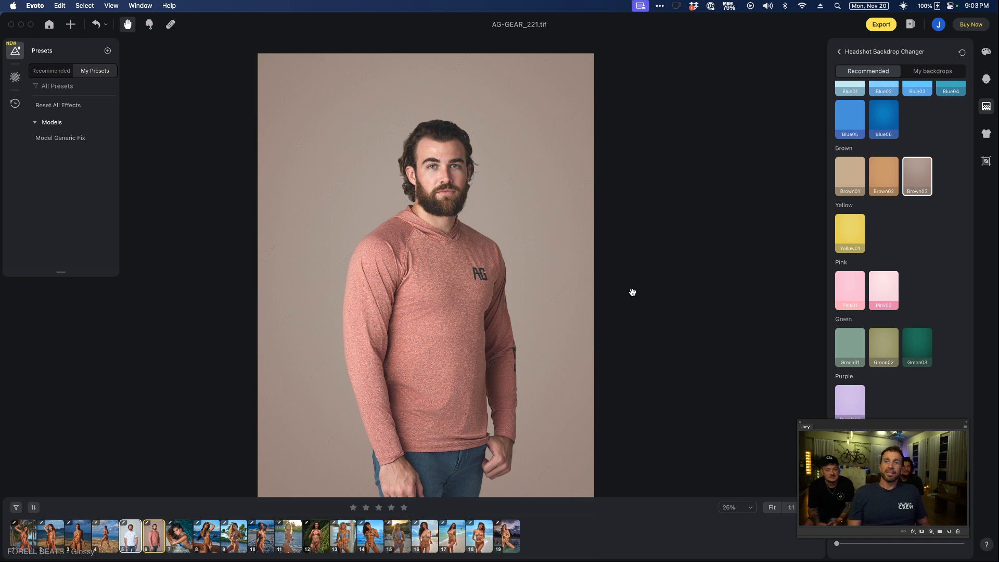
# Open AG-GEAR_001.tif, try the Pink02 backdrop behind the man in the white shirt, and replace it with Brown03
pyautogui.click(133, 529)
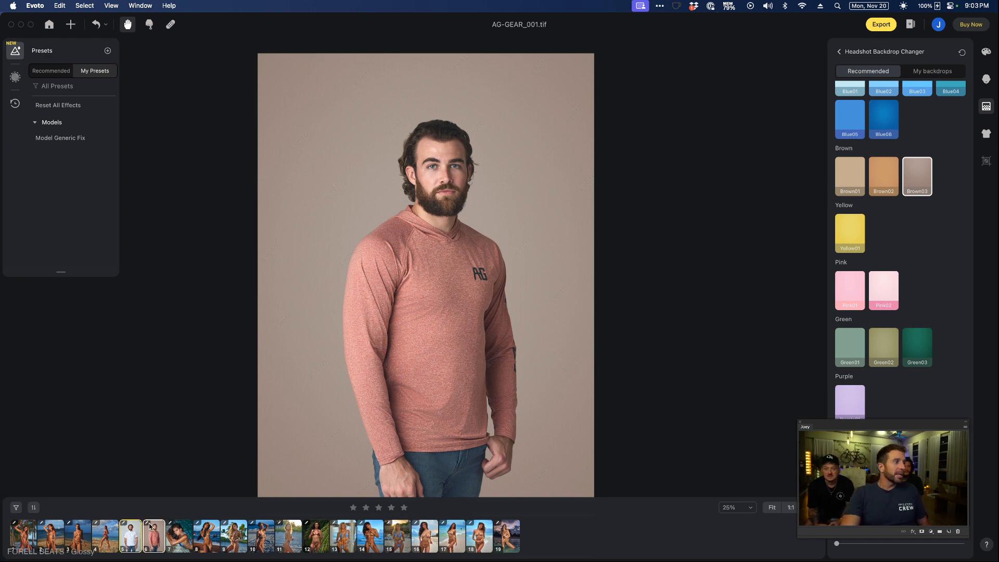
pyautogui.click(889, 278)
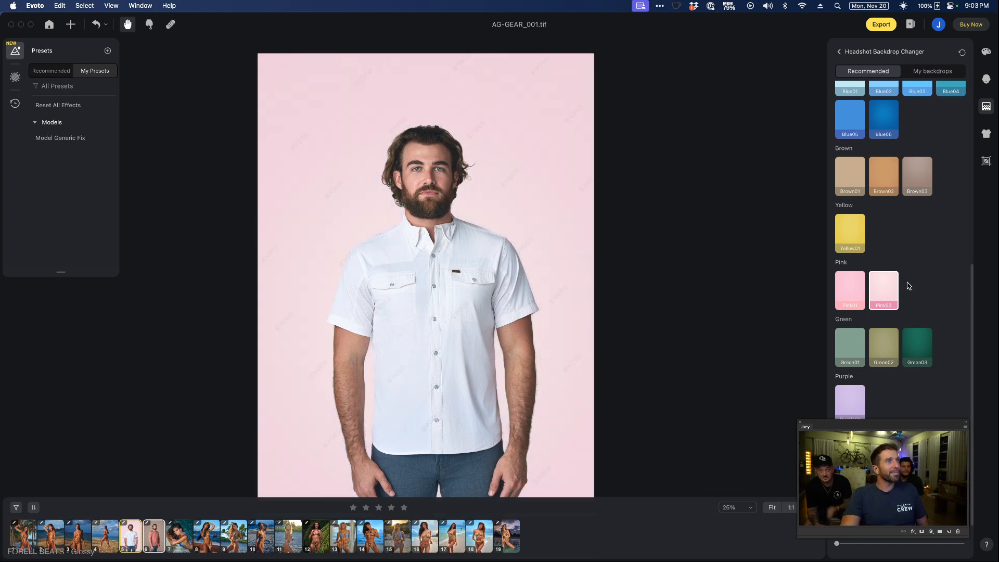
pyautogui.click(923, 176)
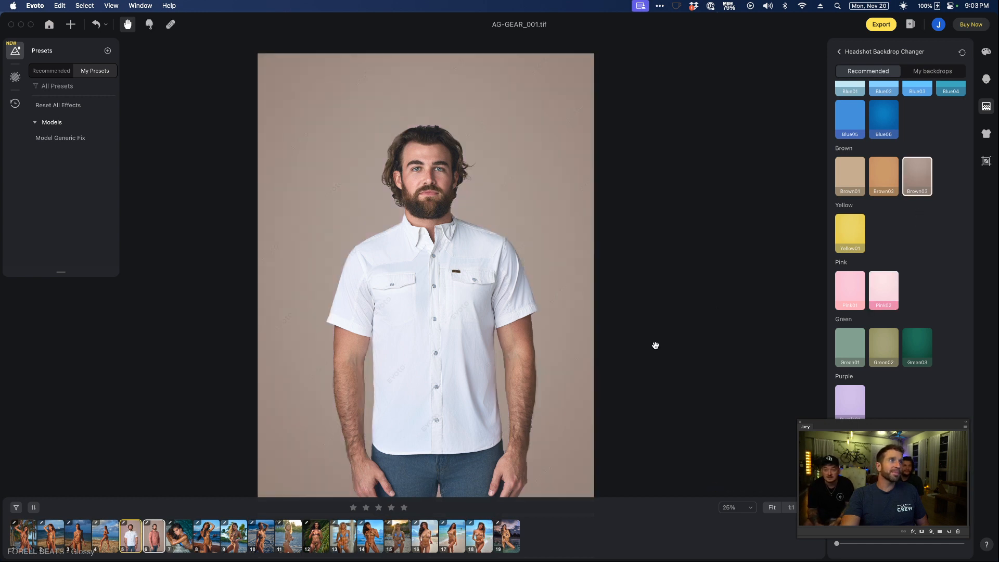
pyautogui.moveTo(510, 330); pyautogui.dragTo(463, 278)
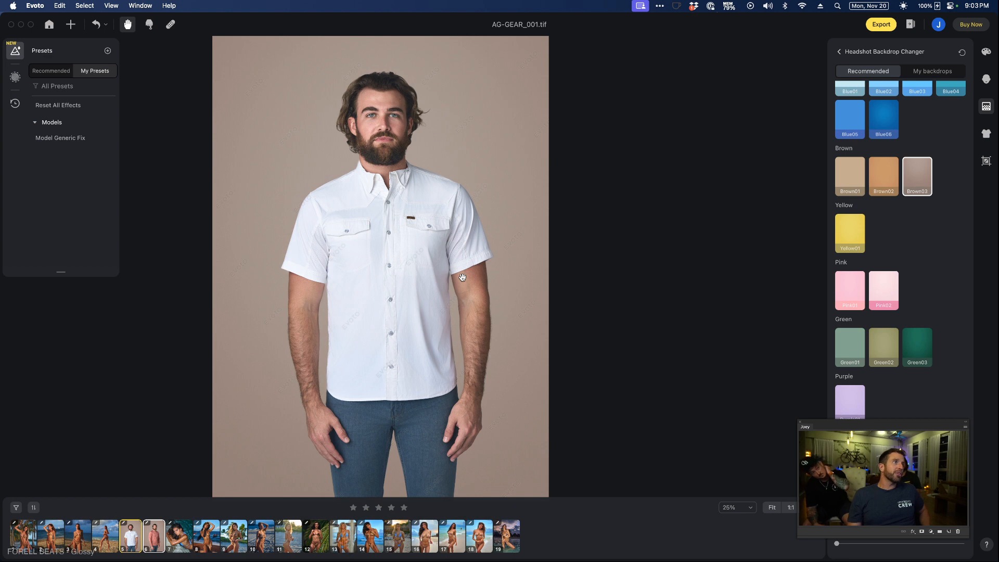